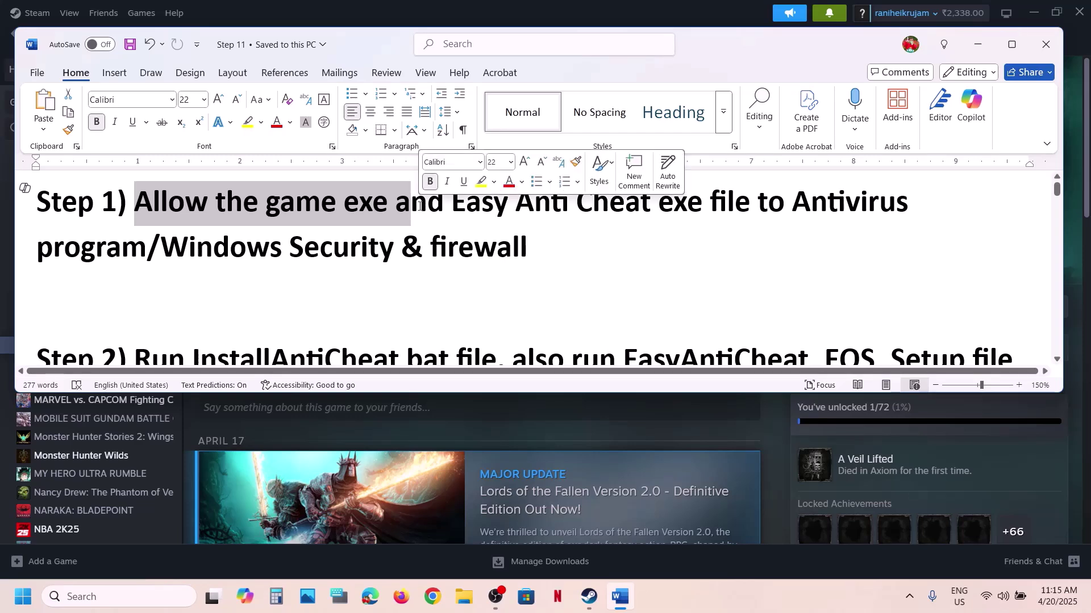
pyautogui.click(438, 209)
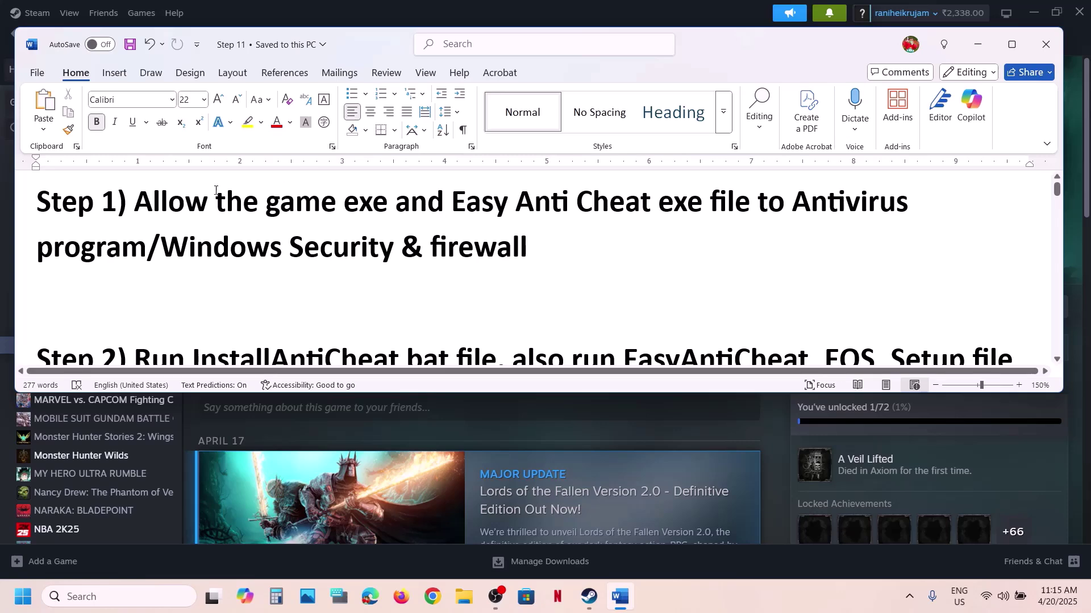
pyautogui.moveTo(152, 204); pyautogui.dragTo(575, 219)
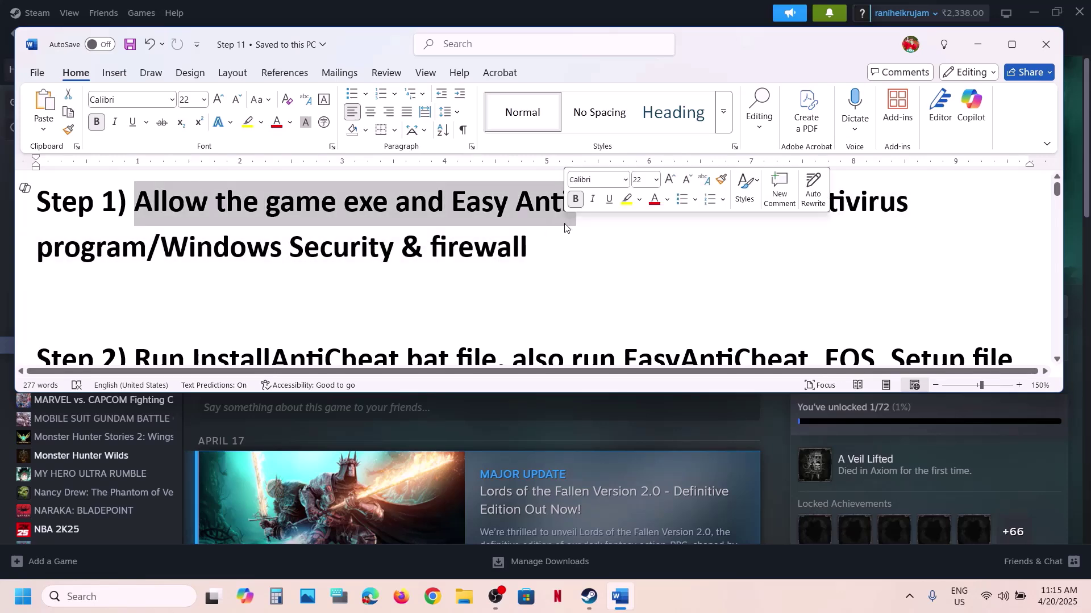
pyautogui.click(699, 13)
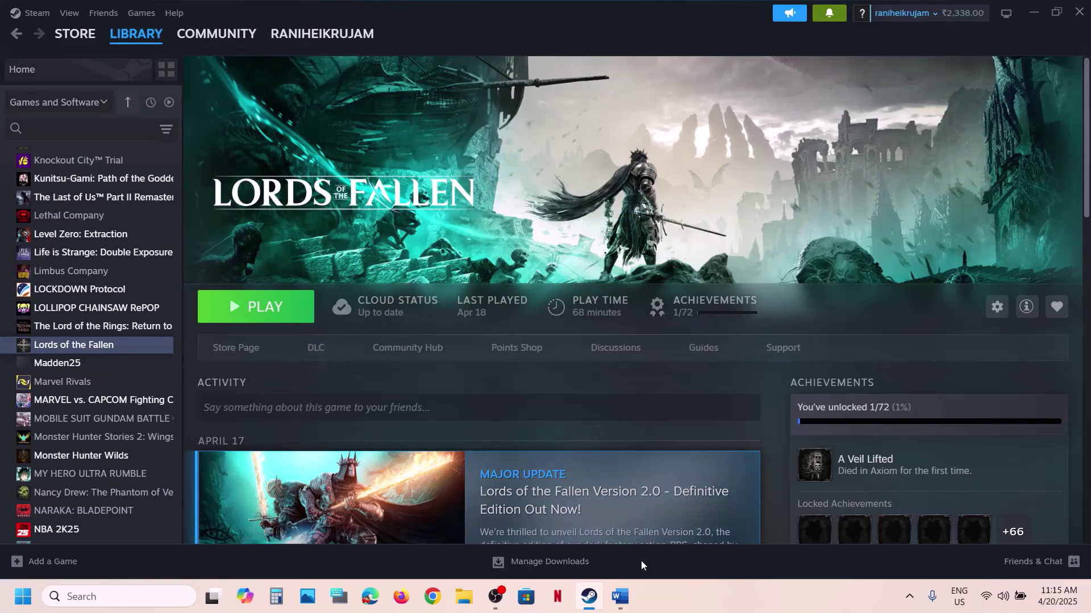
pyautogui.click(620, 597)
pyautogui.click(620, 601)
# Open Virus & threat protection in Windows Security from the Windows privacy and security settings.
pyautogui.press('super+i')
pyautogui.click(90, 435)
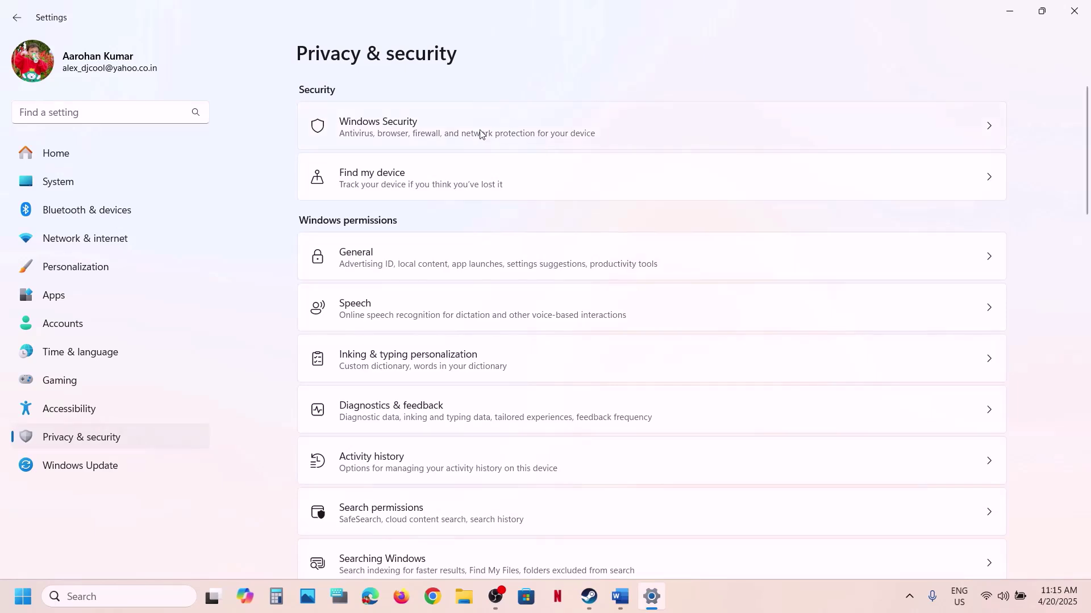
pyautogui.click(653, 114)
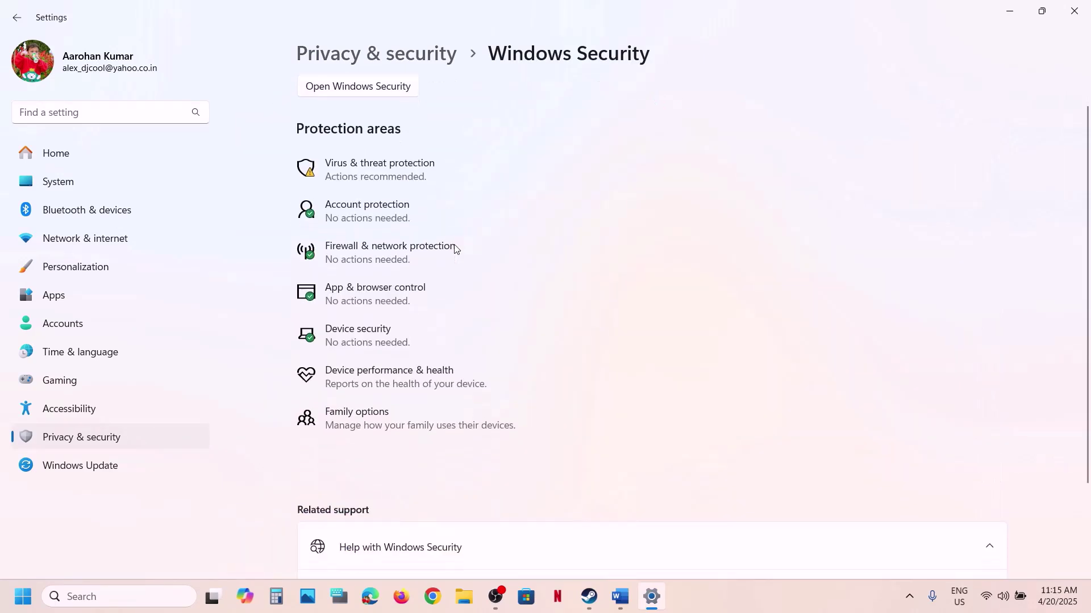
pyautogui.click(366, 164)
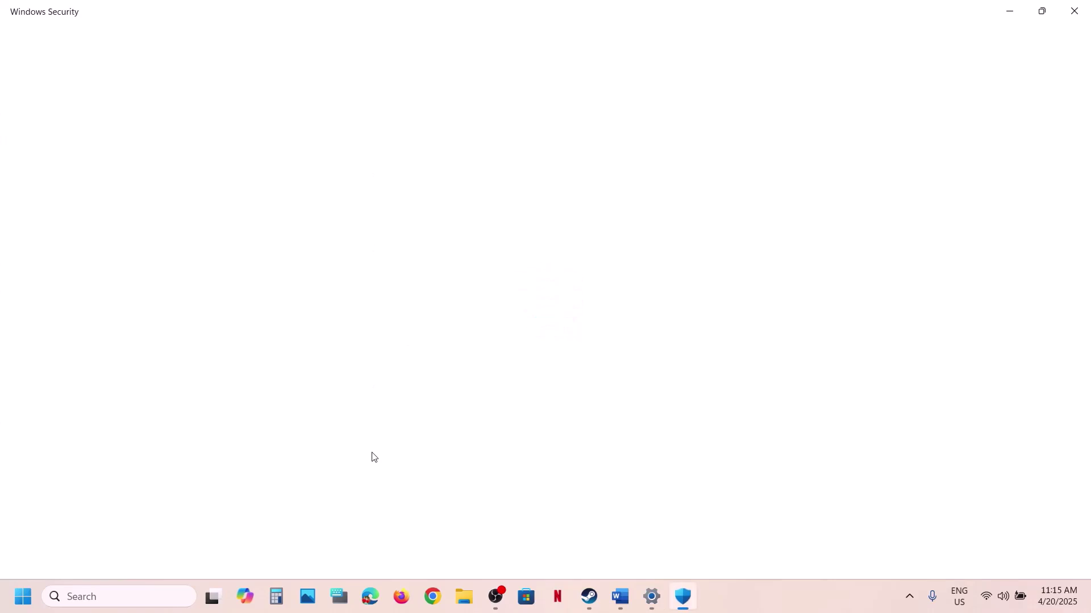
# Open the list of apps allowed through Controlled folder access under Ransomware protection.
pyautogui.scroll(-5, 371, 455)
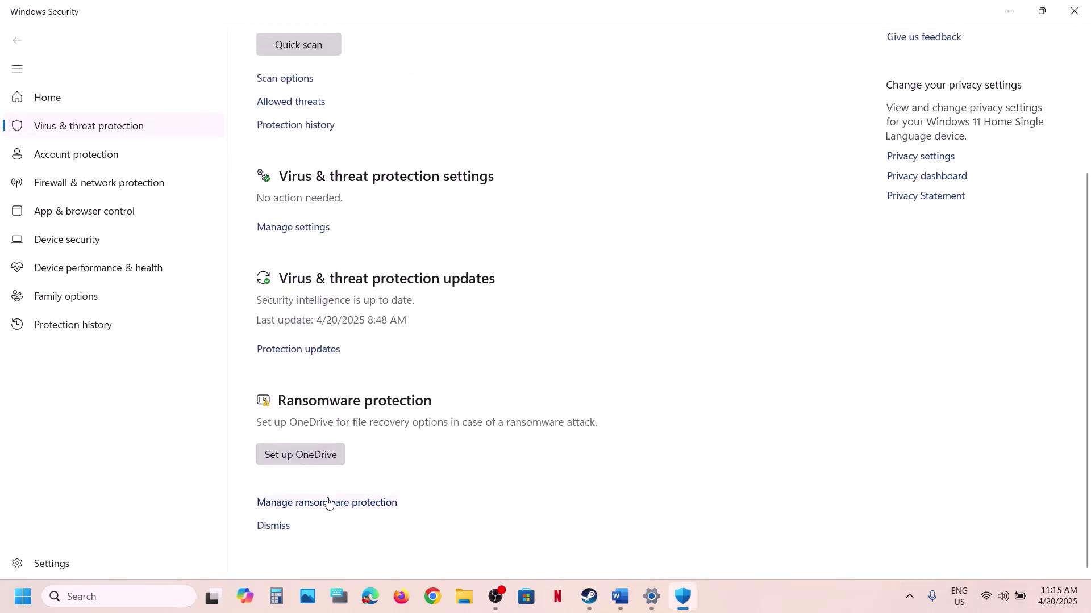
pyautogui.click(353, 508)
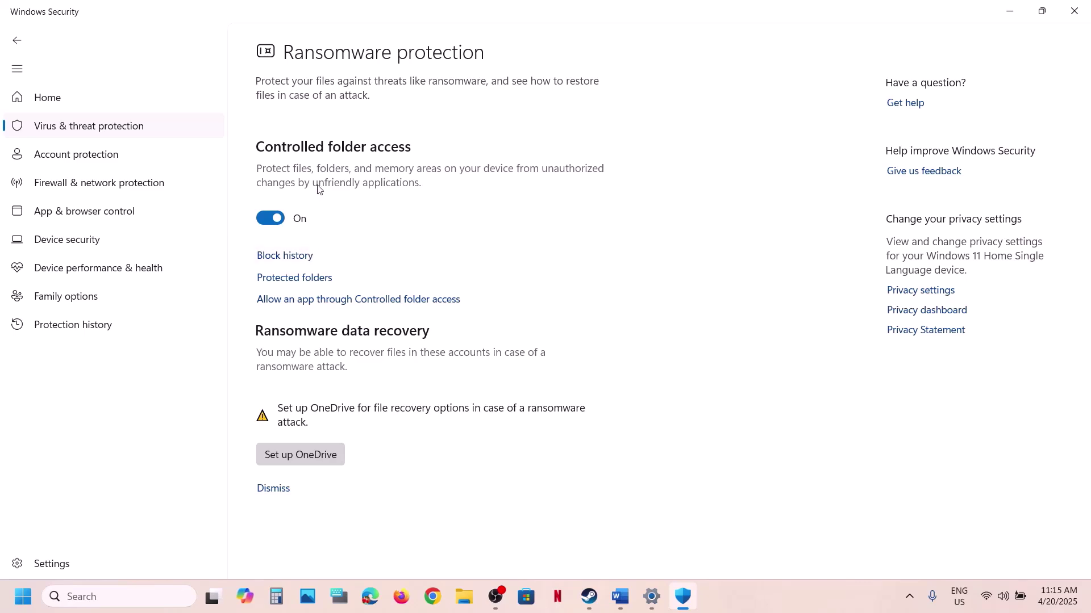
pyautogui.click(324, 300)
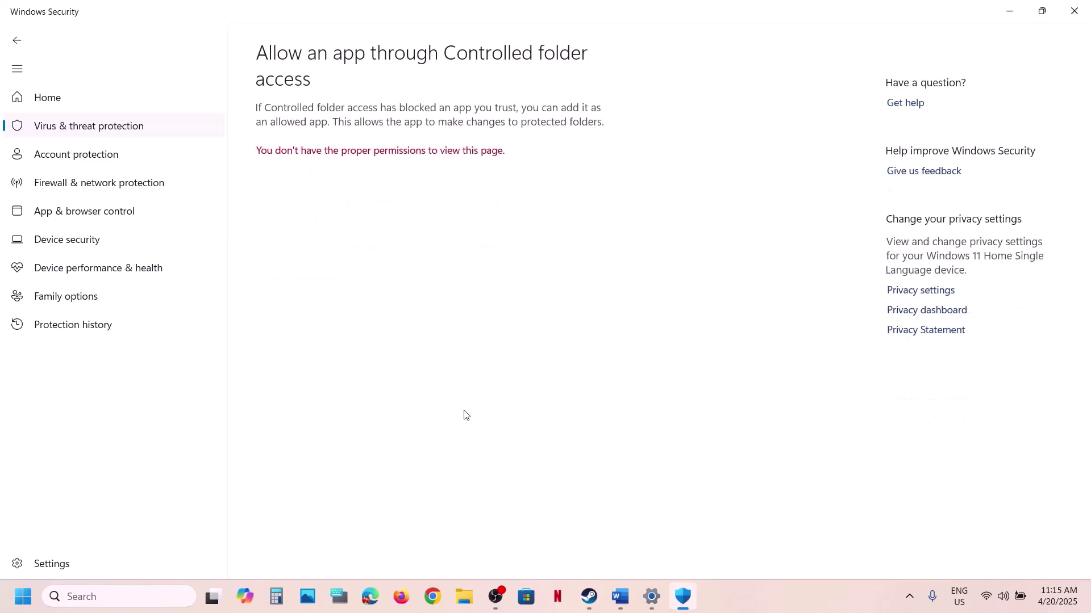
# Add the LOTF2 application from the steamapps\common\Lords of the Fallen folder as an allowed app.
pyautogui.click(319, 167)
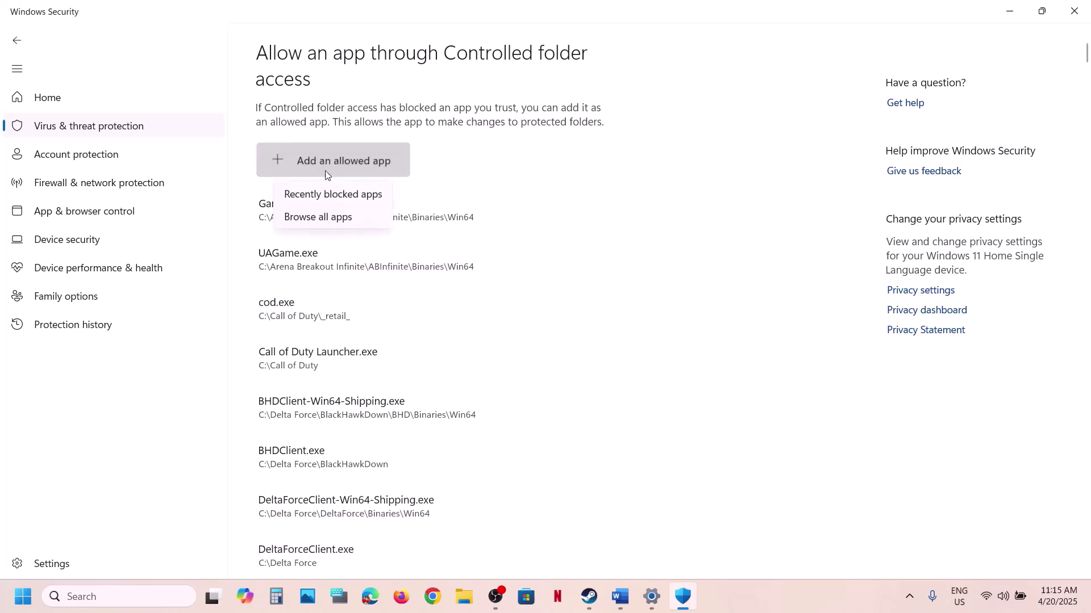
pyautogui.click(321, 216)
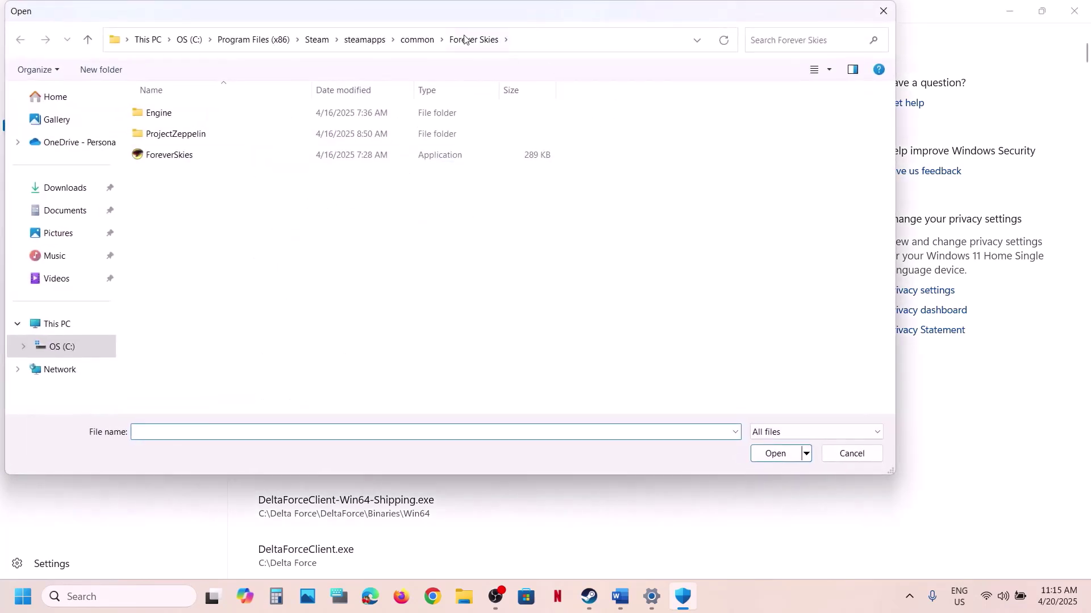
pyautogui.click(421, 40)
pyautogui.click(494, 42)
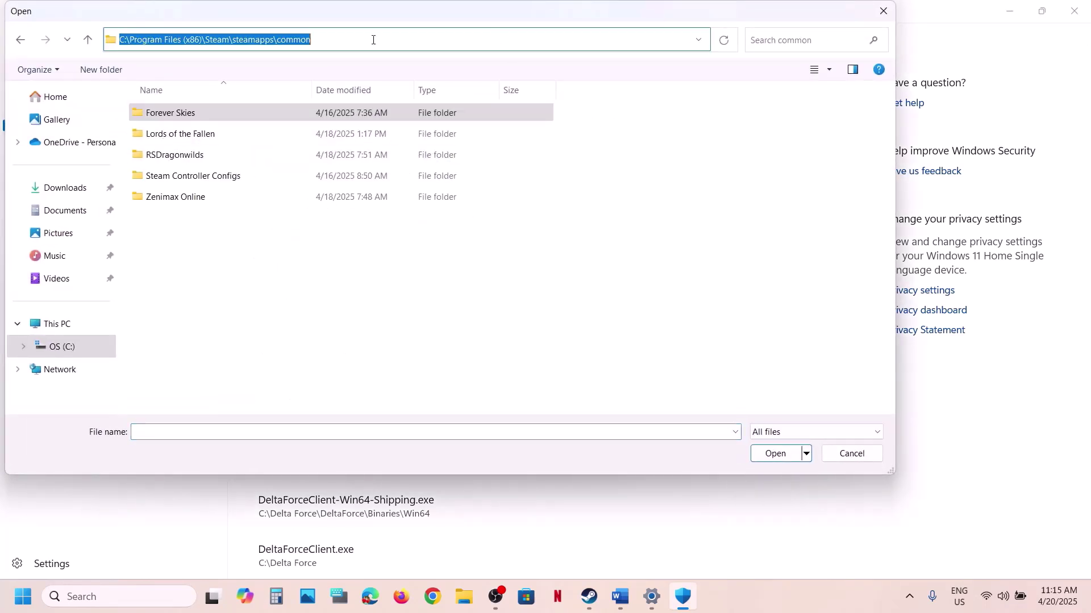
pyautogui.click(189, 140)
pyautogui.doubleClick(232, 140)
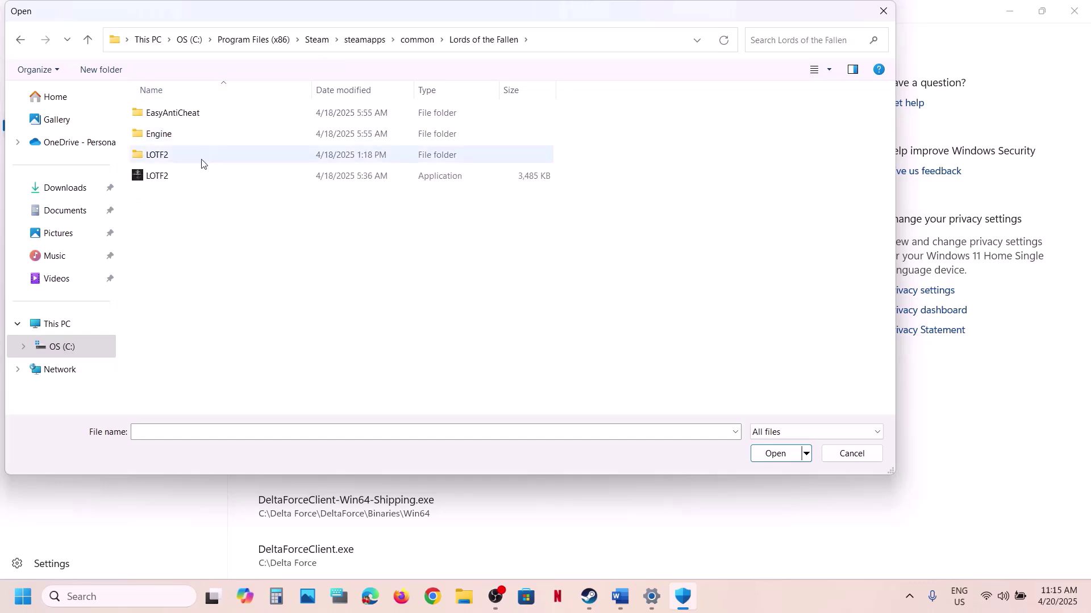
pyautogui.click(183, 170)
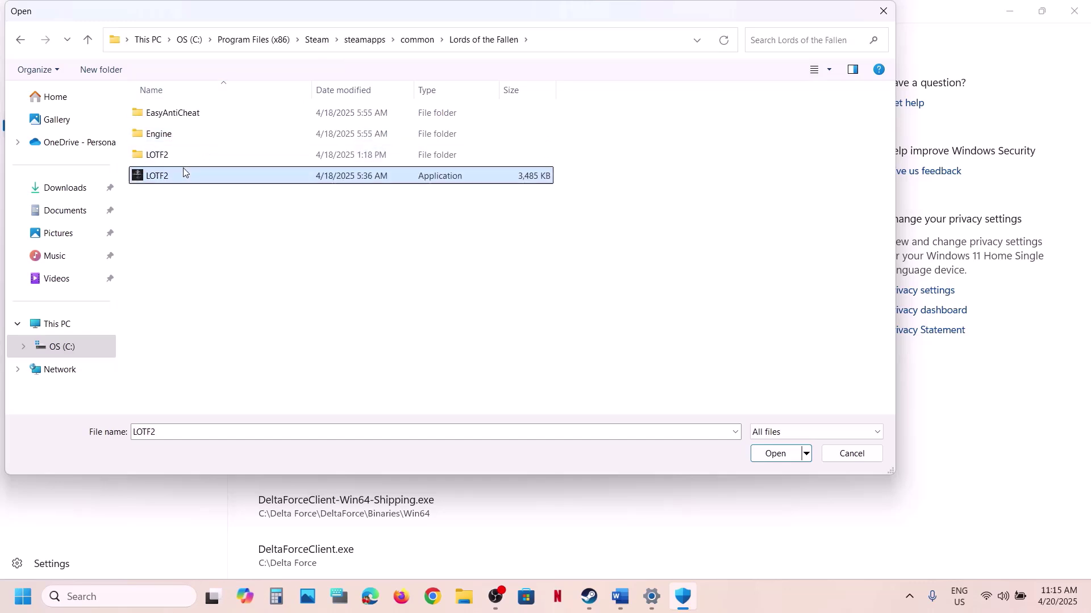
pyautogui.click(776, 454)
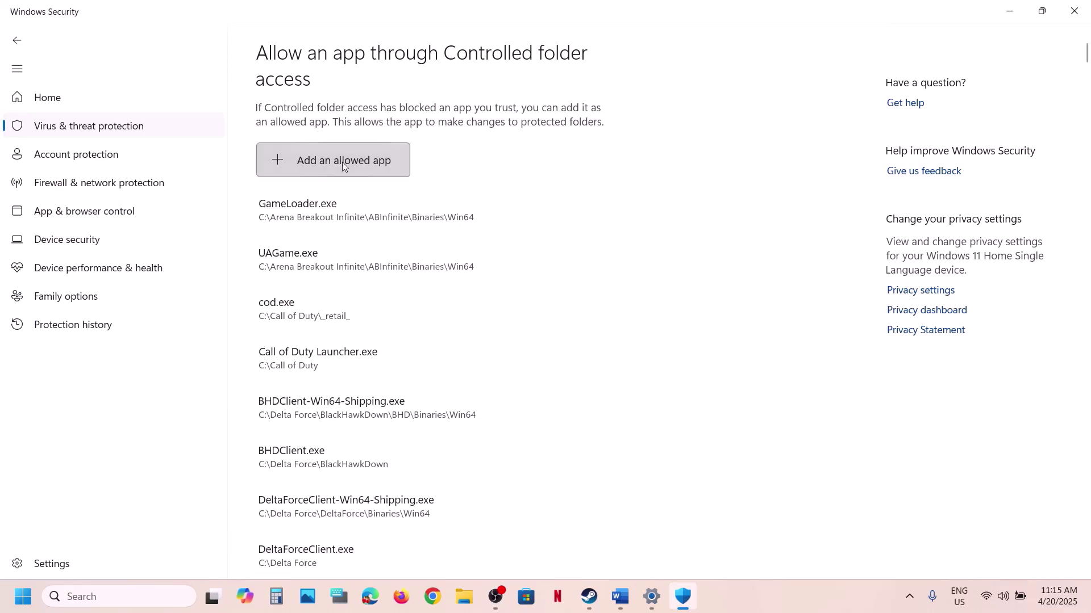
# Add LOTF2-Win64-Shipping from the game's LOTF2\Binaries\Win64 folder as an allowed app.
pyautogui.click(342, 160)
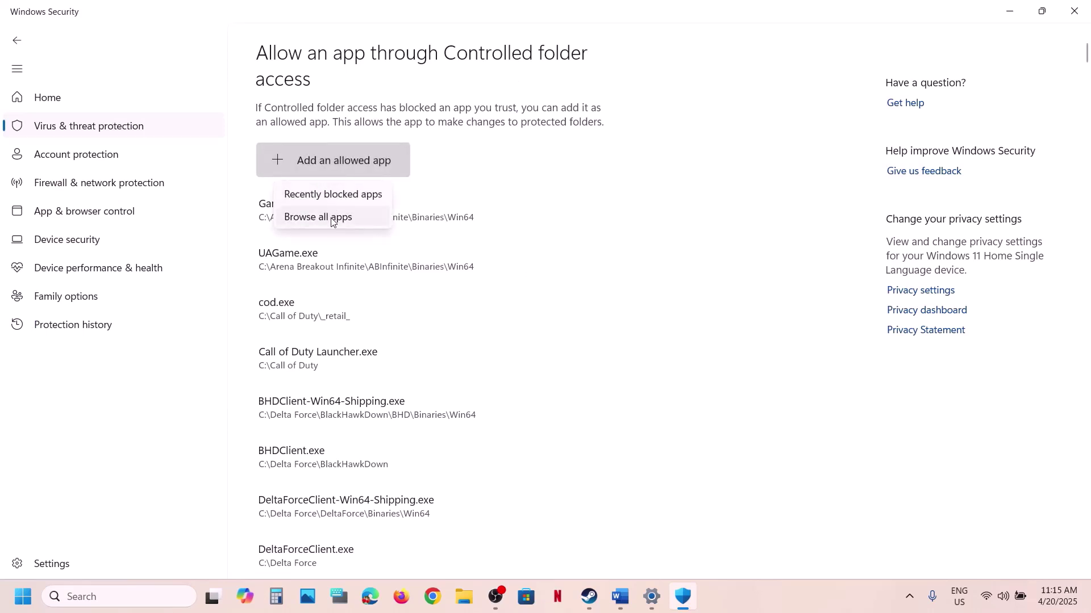
pyautogui.click(333, 219)
pyautogui.click(168, 158)
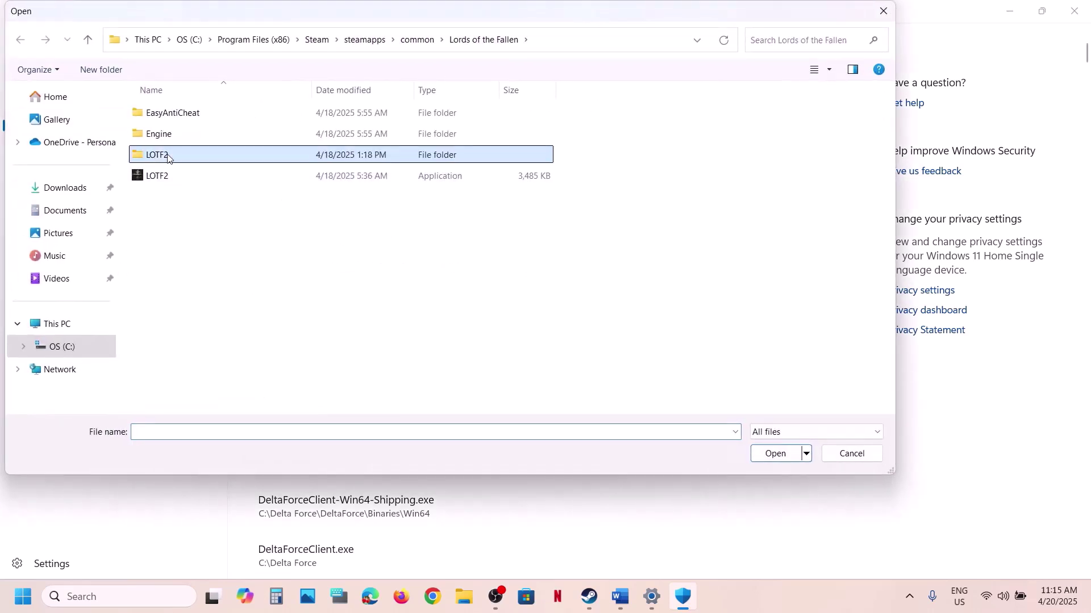
pyautogui.doubleClick(170, 158)
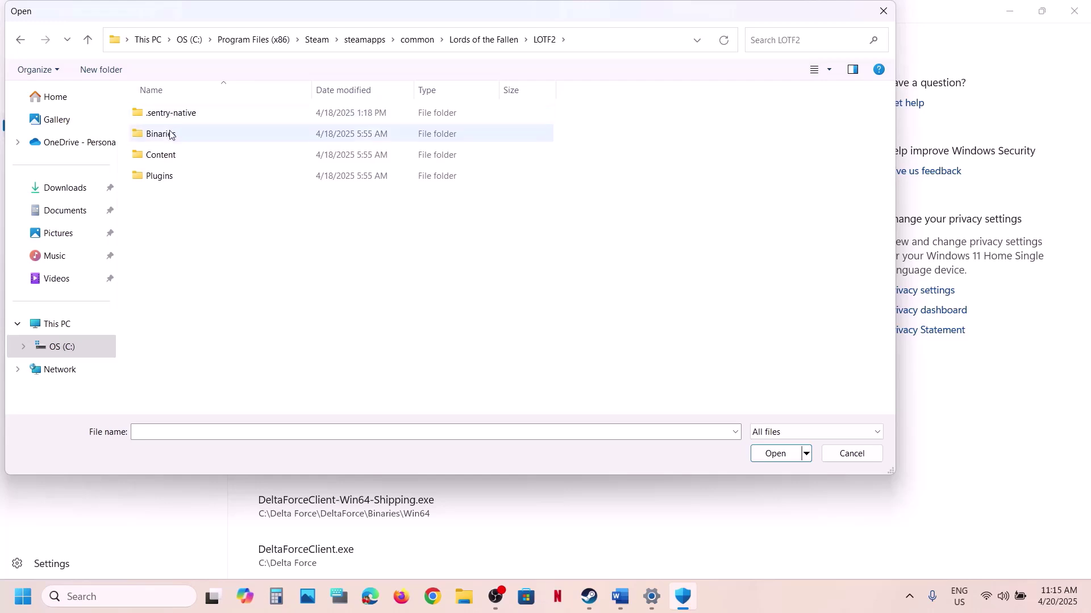
pyautogui.doubleClick(170, 134)
pyautogui.doubleClick(169, 113)
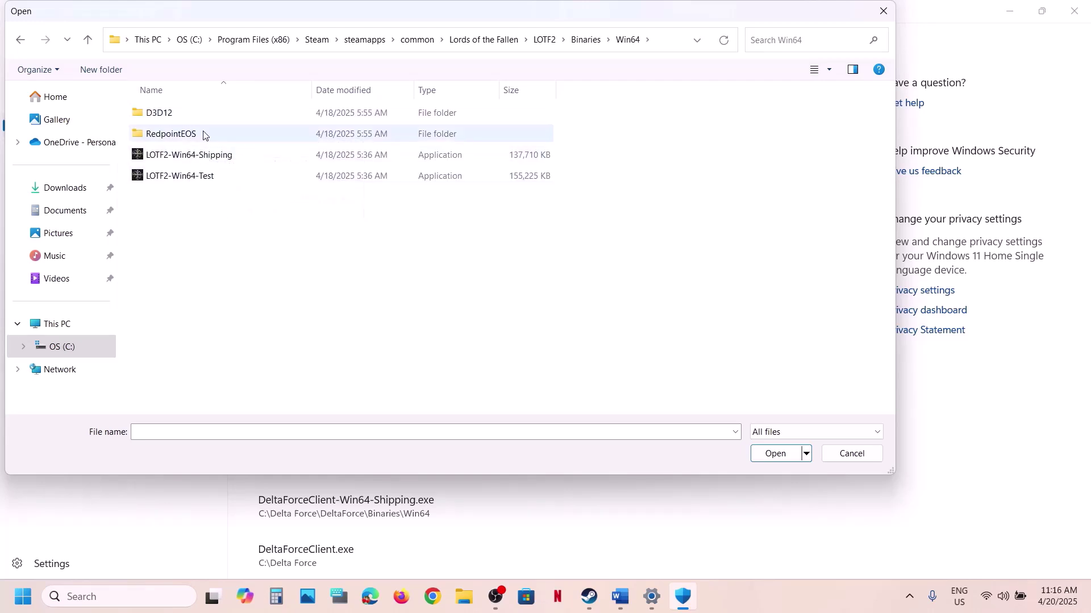
pyautogui.click(195, 152)
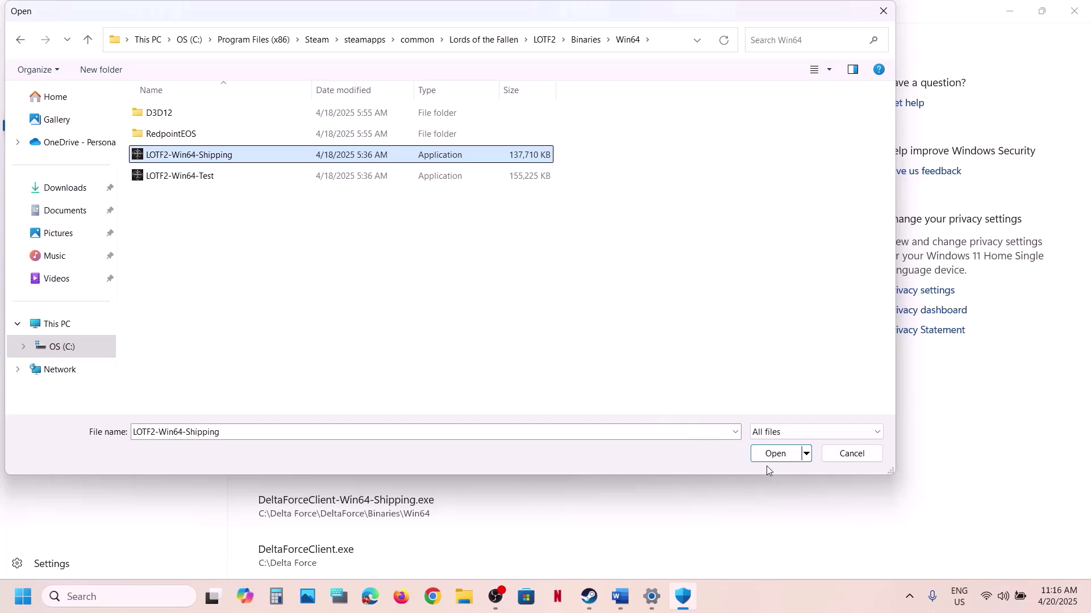
pyautogui.click(777, 454)
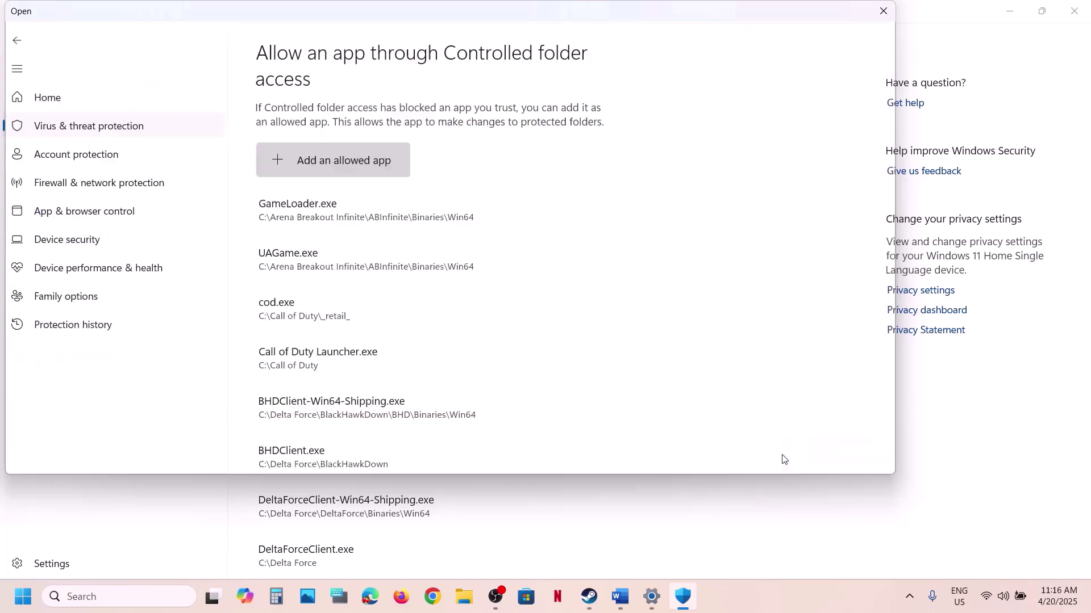
# Add LOTF2-Win64-Test from the same Win64 folder as an allowed app.
pyautogui.click(343, 177)
pyautogui.click(333, 215)
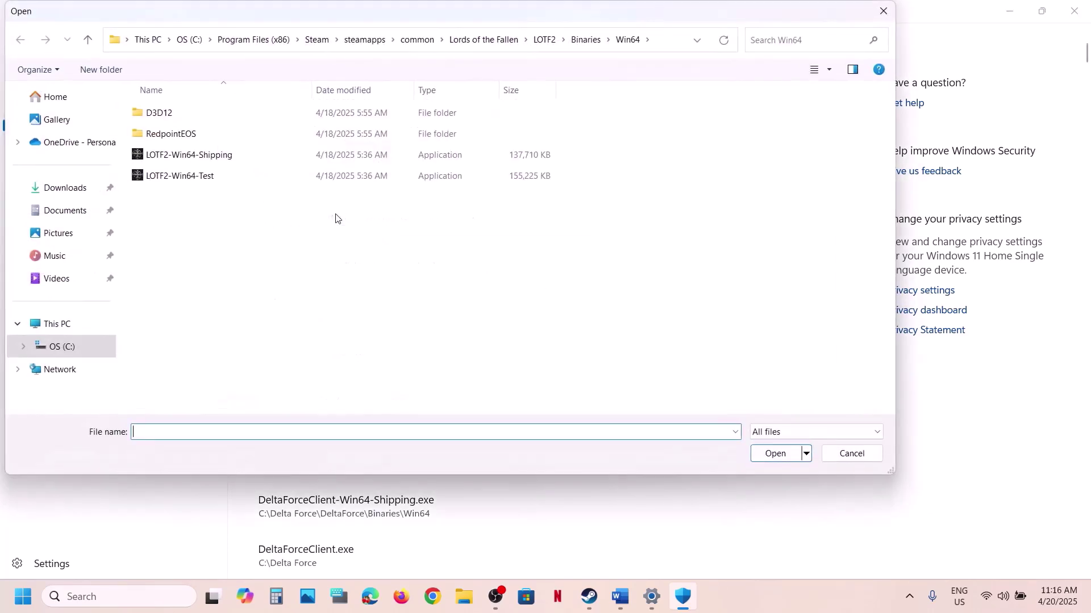
pyautogui.click(192, 176)
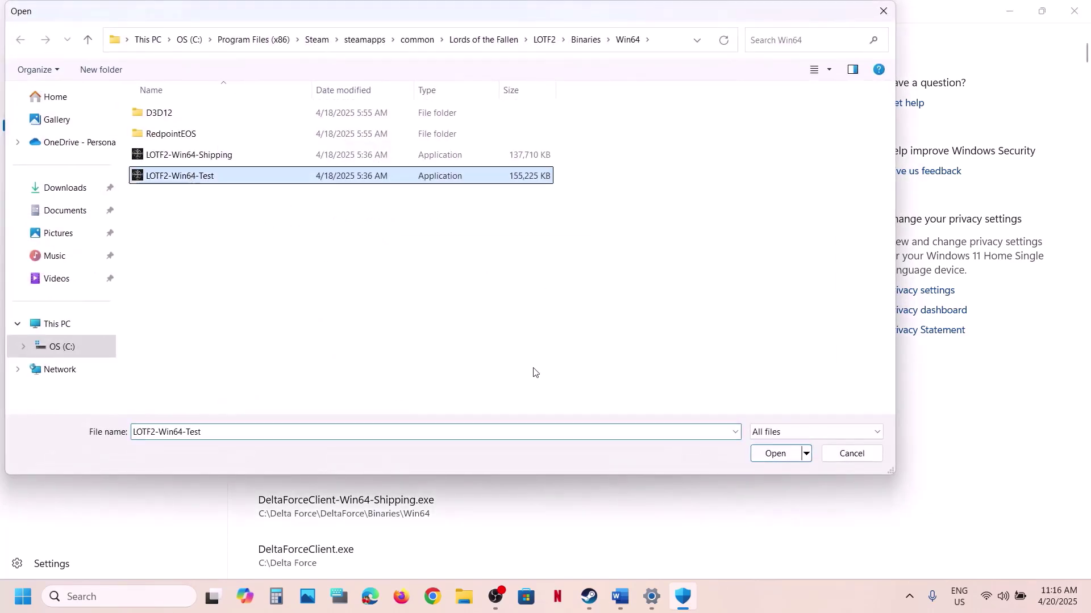
pyautogui.click(776, 454)
# Add EasyAntiCheat_EOS_Setup from the EasyAntiCheat folder of Lords of the Fallen as an allowed app.
pyautogui.click(341, 164)
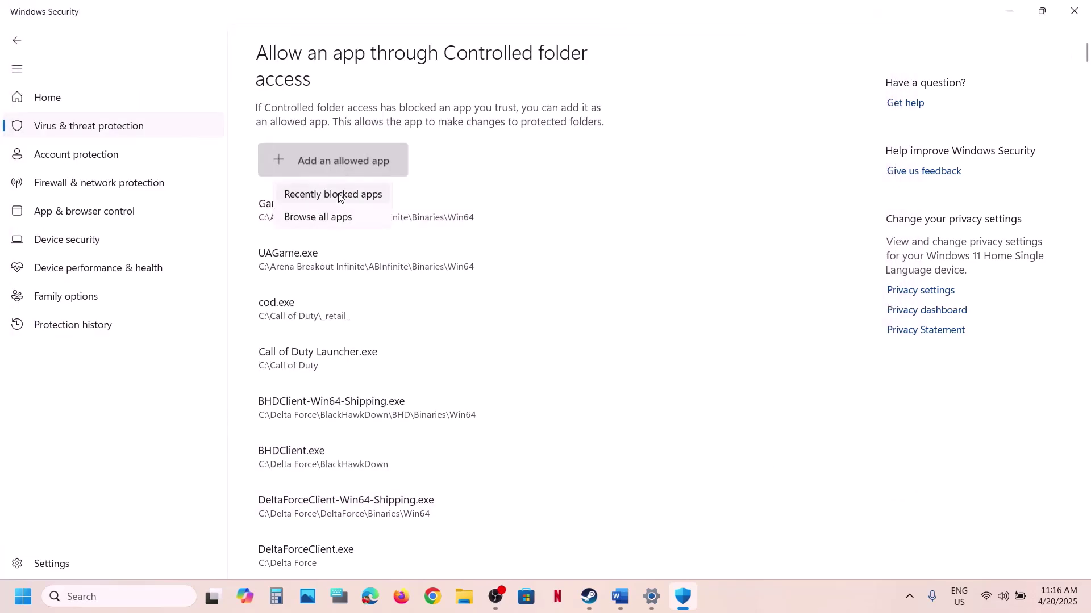
pyautogui.click(287, 216)
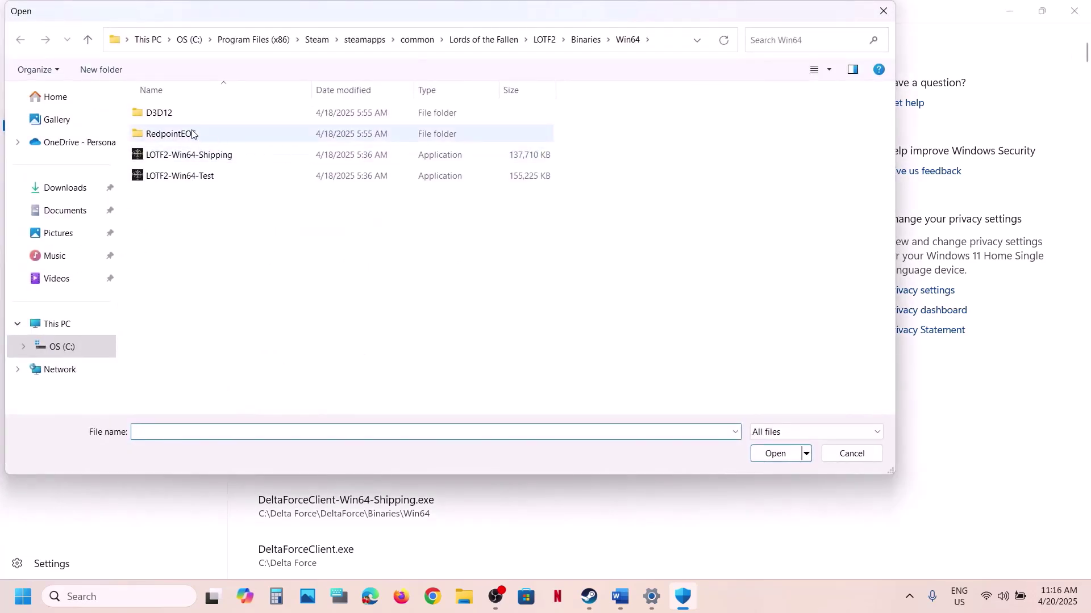
pyautogui.doubleClick(192, 134)
pyautogui.doubleClick(168, 117)
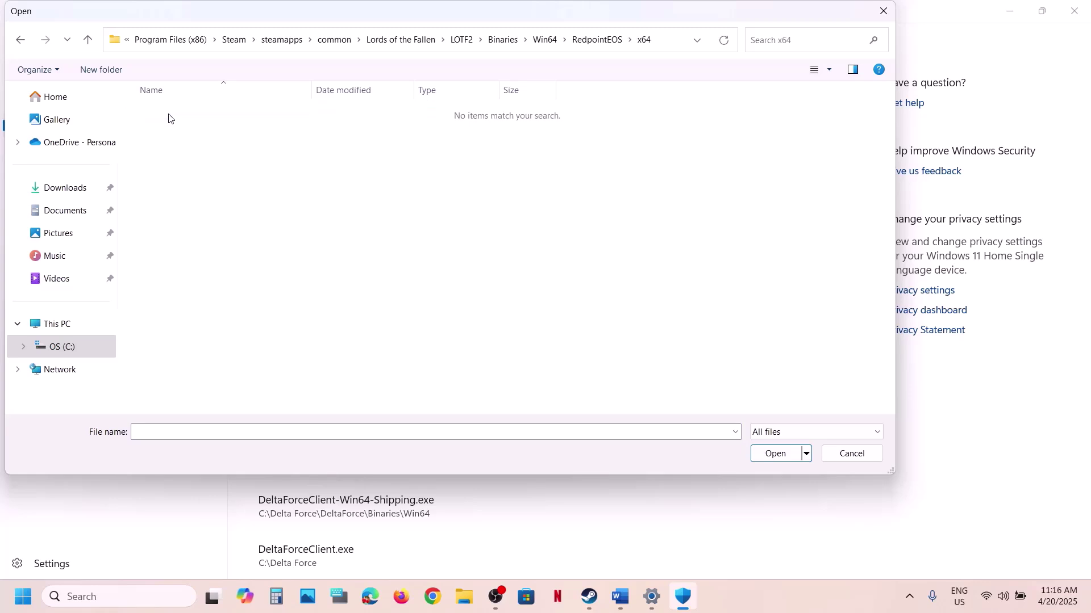
pyautogui.click(94, 48)
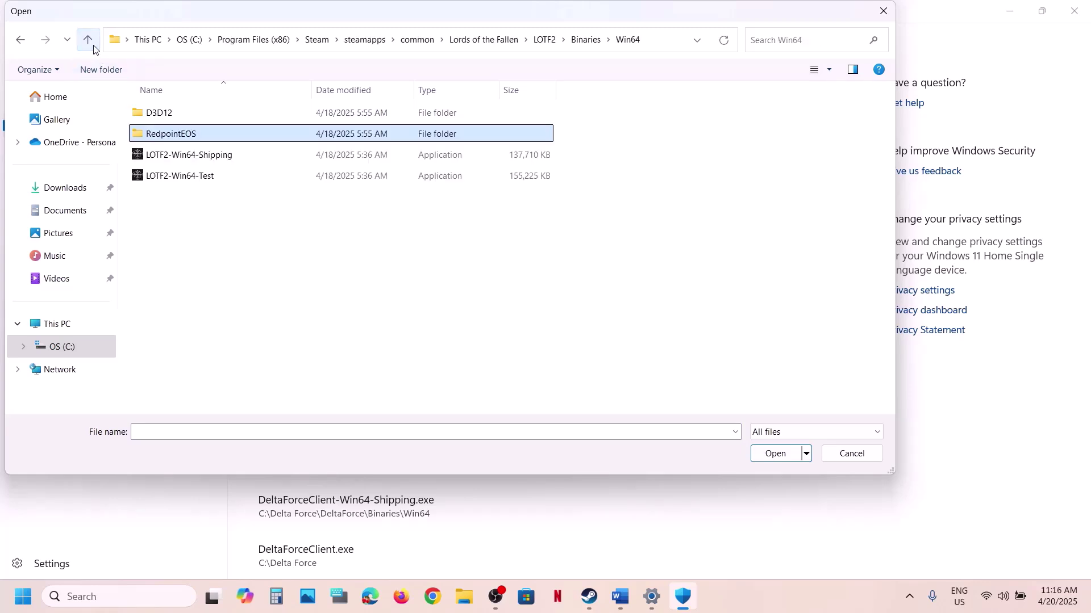
pyautogui.click(94, 48)
pyautogui.click(92, 43)
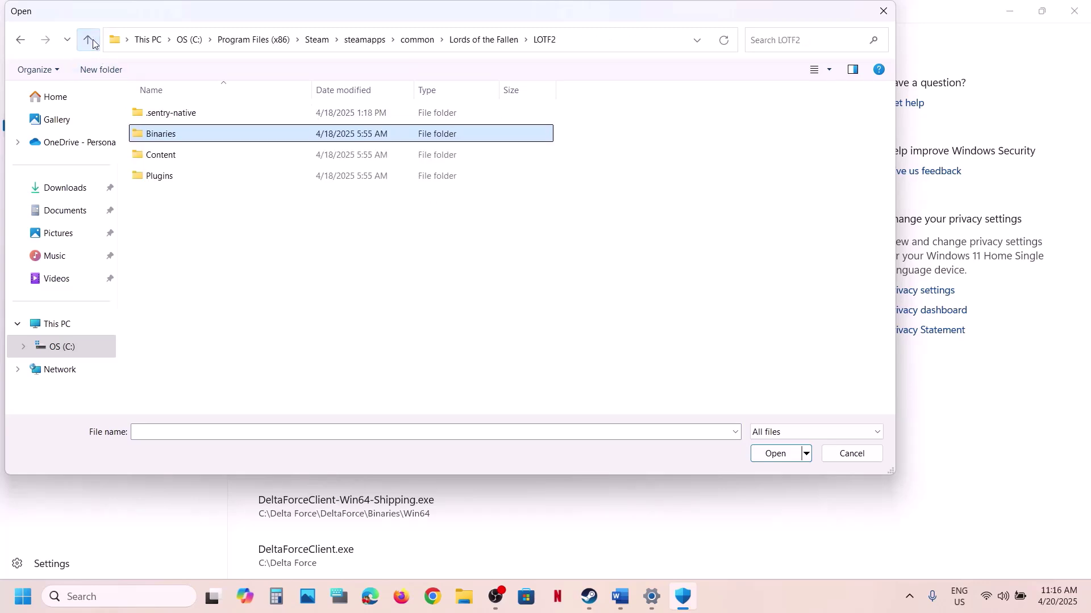
pyautogui.click(90, 38)
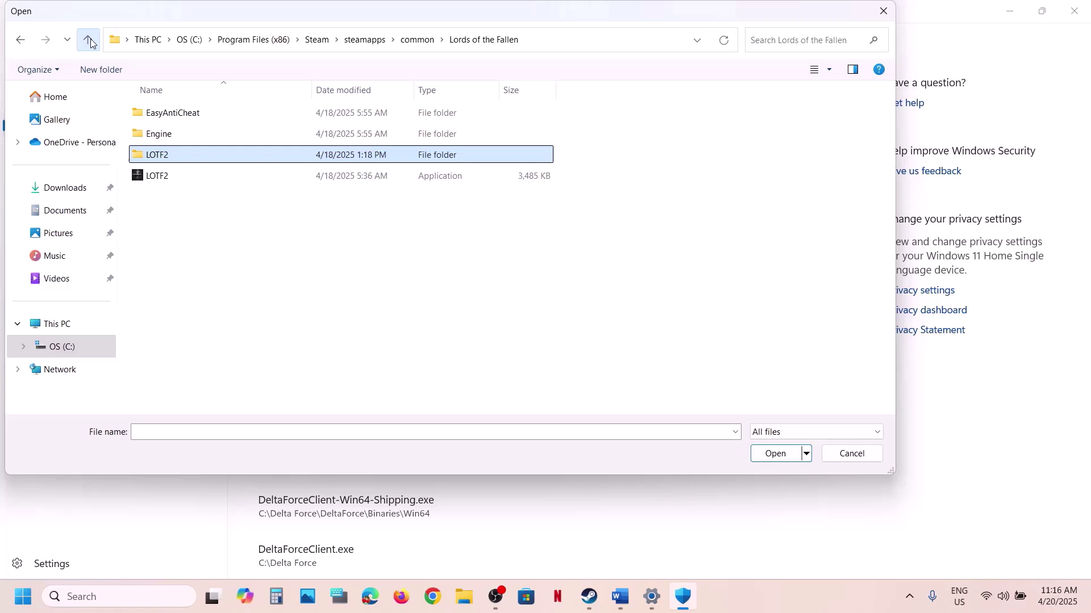
pyautogui.doubleClick(179, 111)
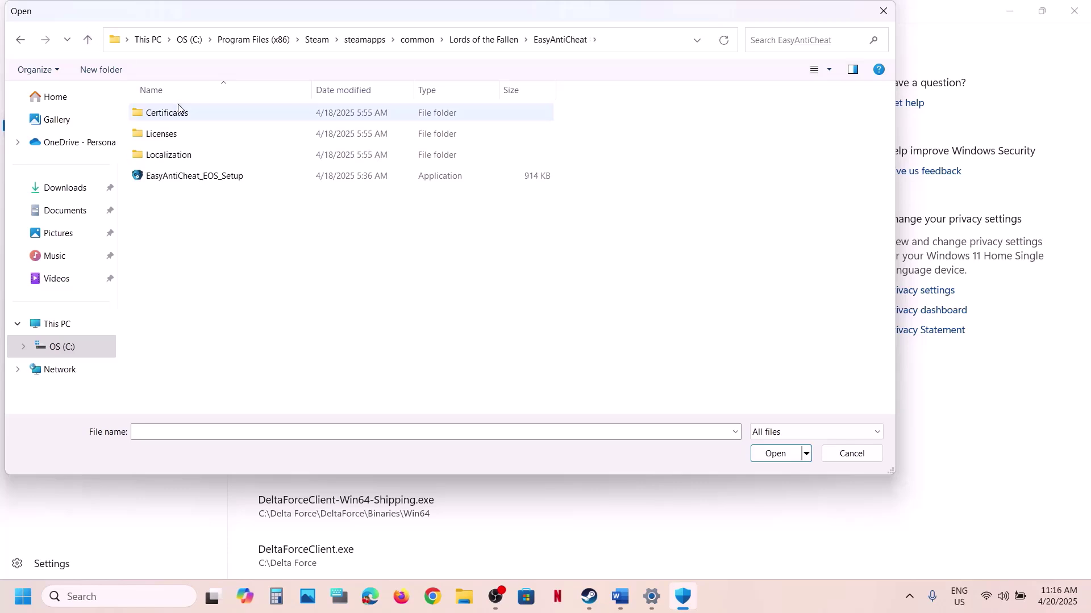
pyautogui.click(182, 175)
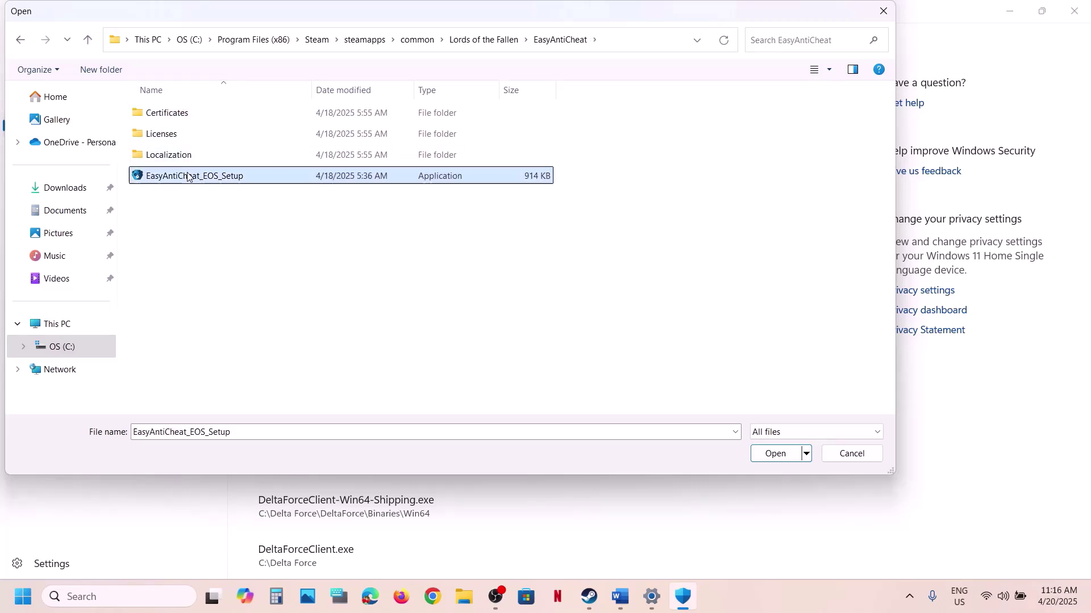
pyautogui.click(774, 454)
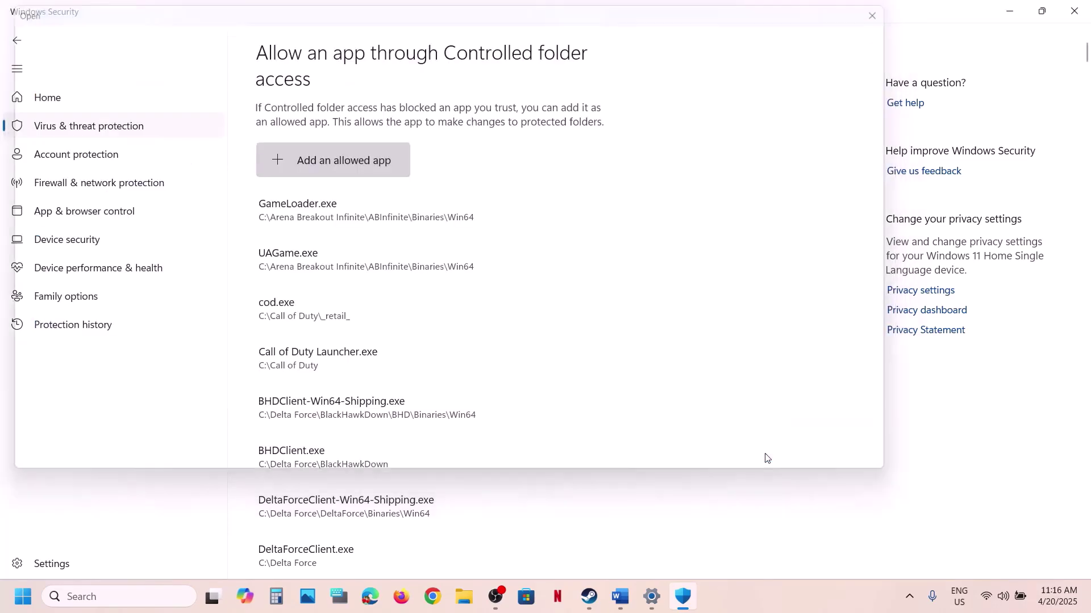
# Switch to Control Panel and open the list of apps allowed through Windows Defender Firewall.
pyautogui.click(98, 605)
pyautogui.write('control')
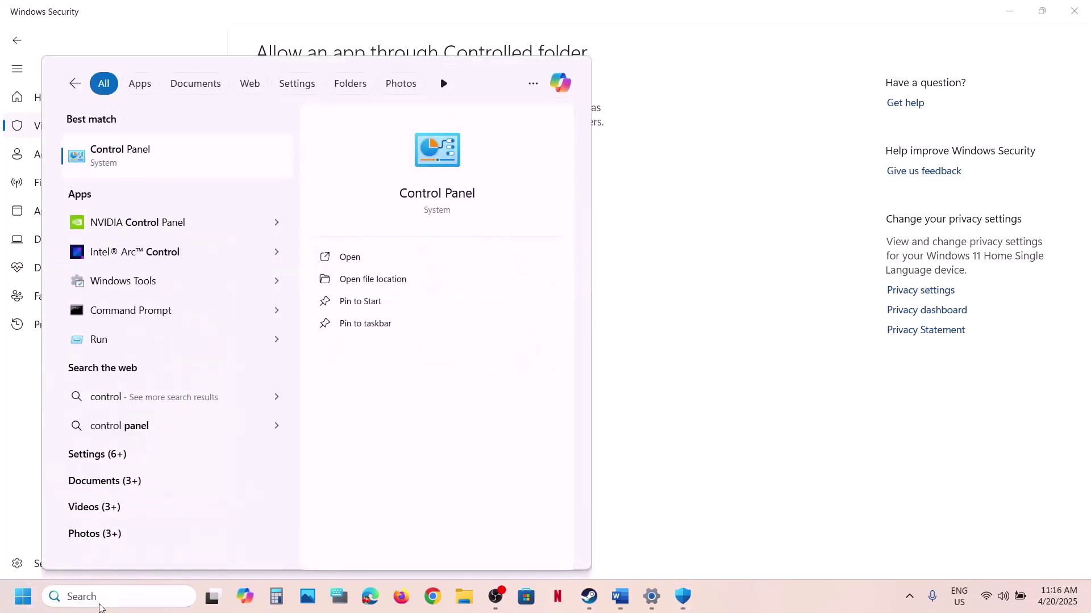
pyautogui.press('Return')
pyautogui.click(393, 112)
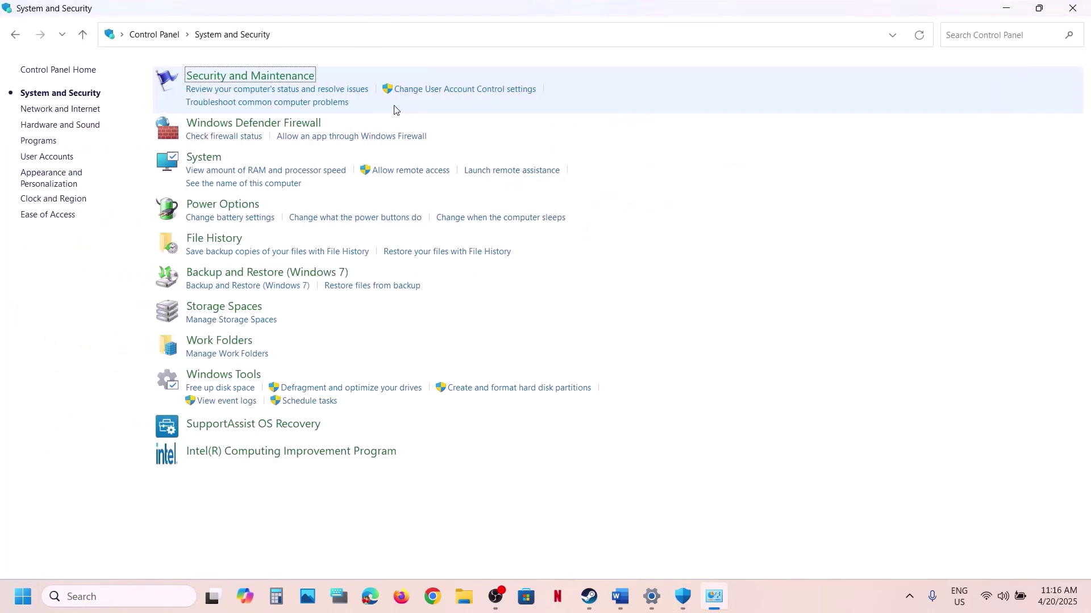
pyautogui.click(266, 124)
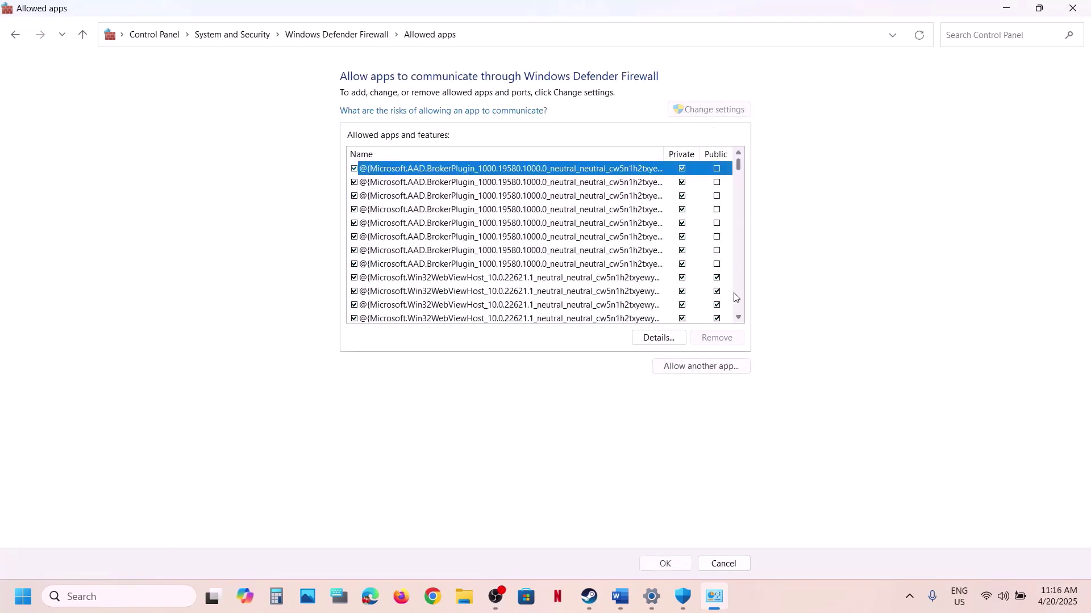
# Try to add the LOTF2 application from steamapps\common\Lords of the Fallen to the firewall's allowed apps.
pyautogui.click(687, 366)
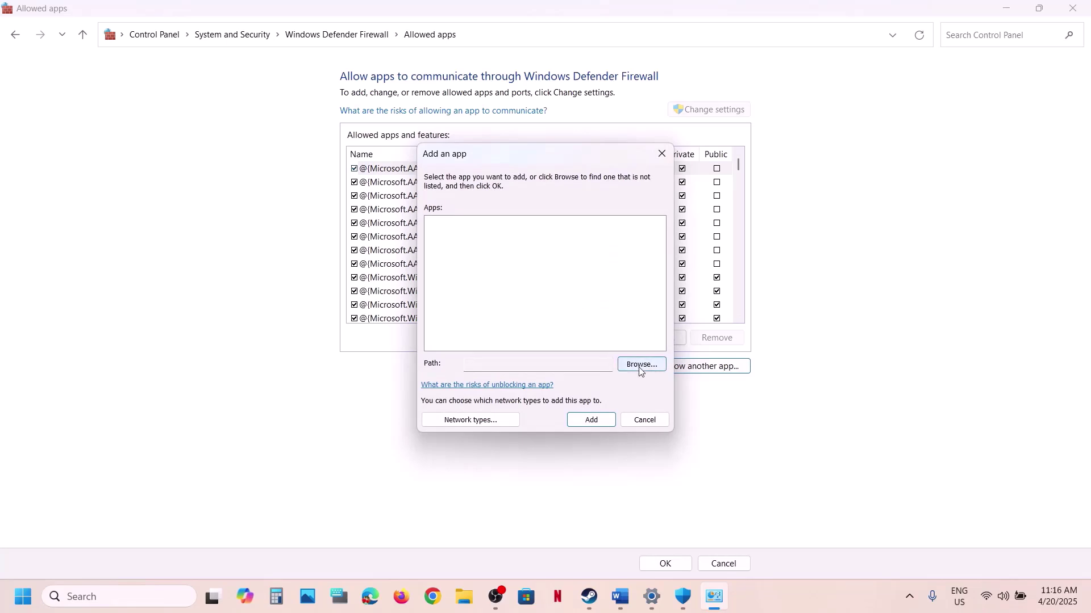
pyautogui.click(640, 366)
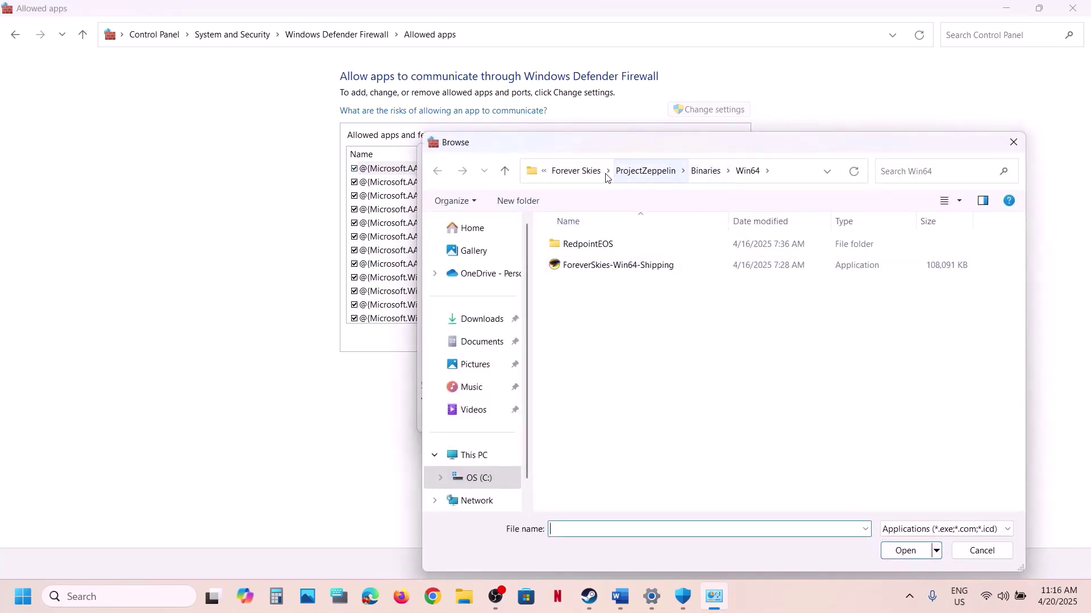
pyautogui.click(585, 177)
pyautogui.click(659, 173)
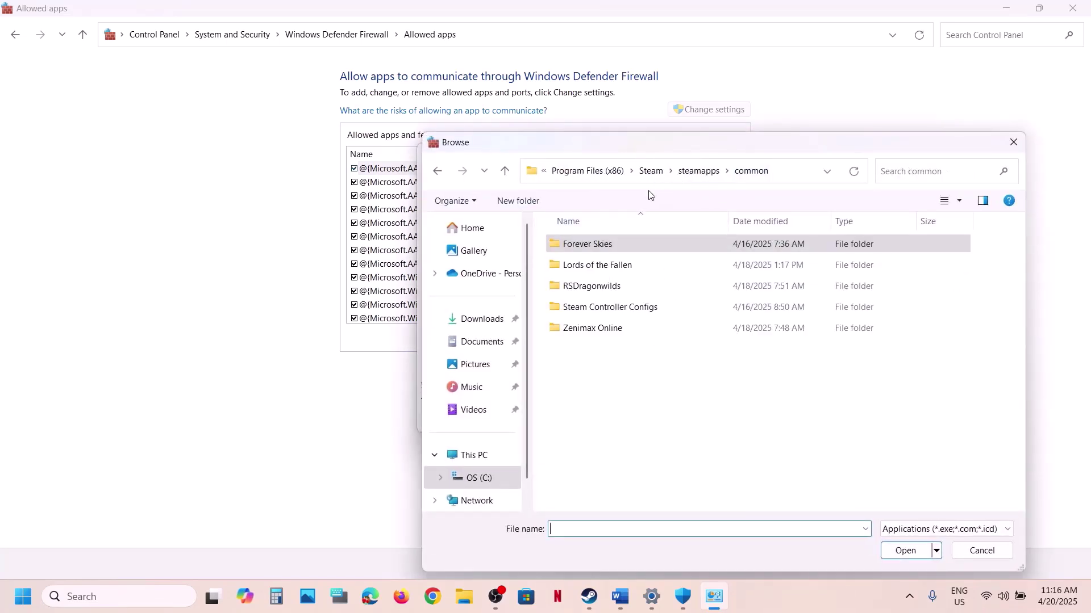
pyautogui.doubleClick(597, 264)
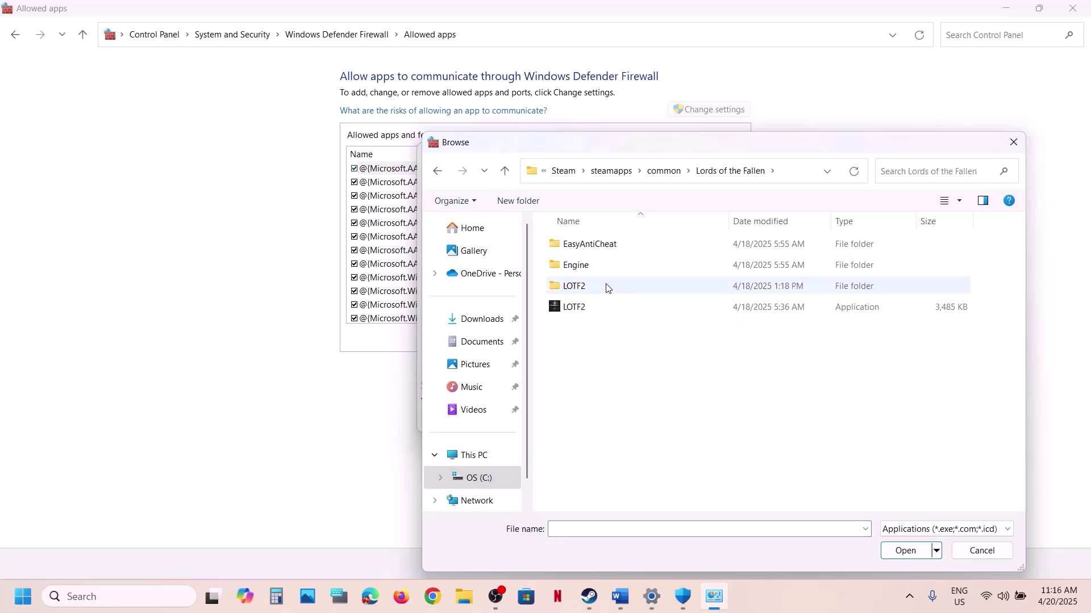
pyautogui.click(585, 308)
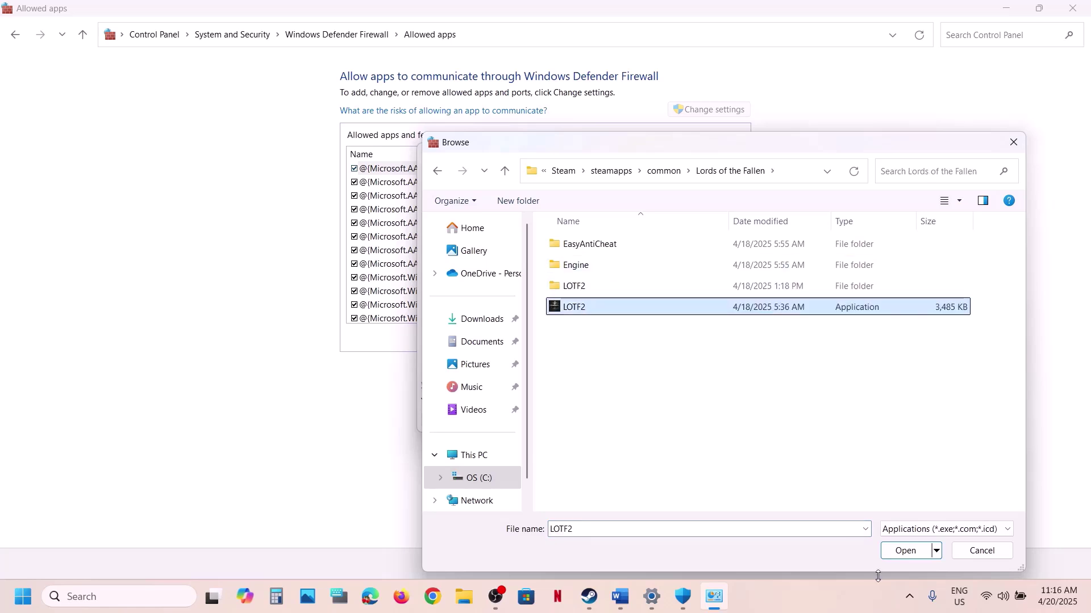
pyautogui.click(905, 551)
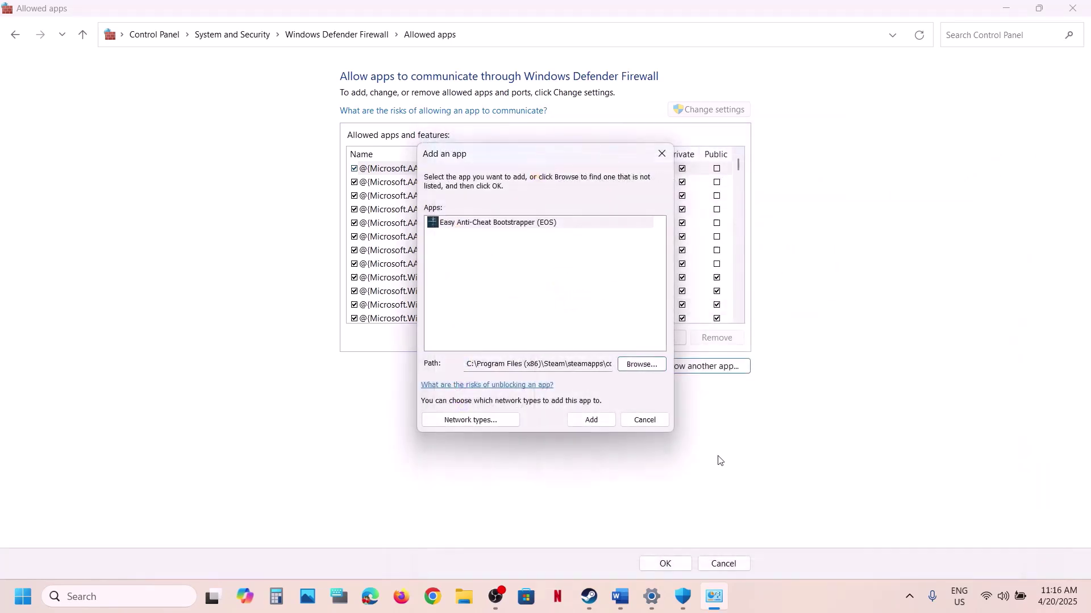
pyautogui.click(608, 422)
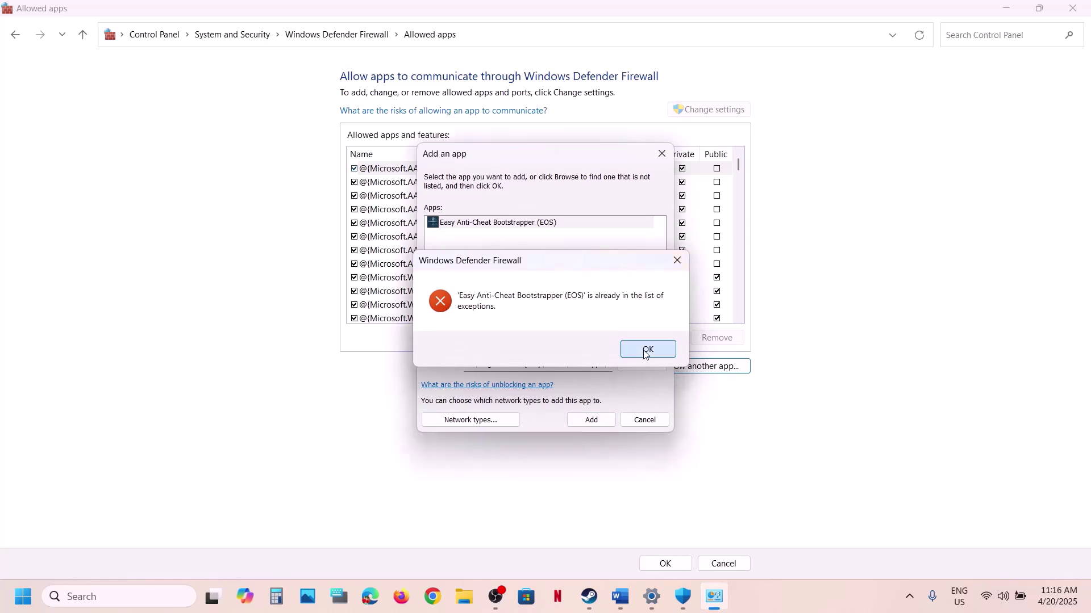
pyautogui.click(645, 352)
# Add LOTF2-Win64-Shipping from the game's LOTF2\Binaries\Win64 folder to the firewall's allowed apps.
pyautogui.click(642, 364)
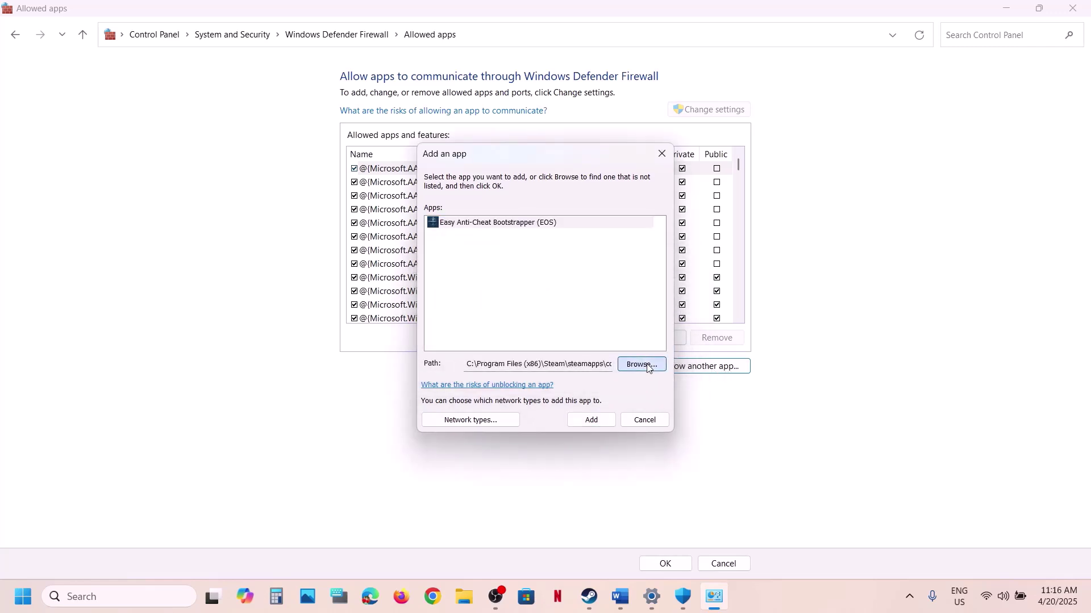
pyautogui.doubleClick(569, 284)
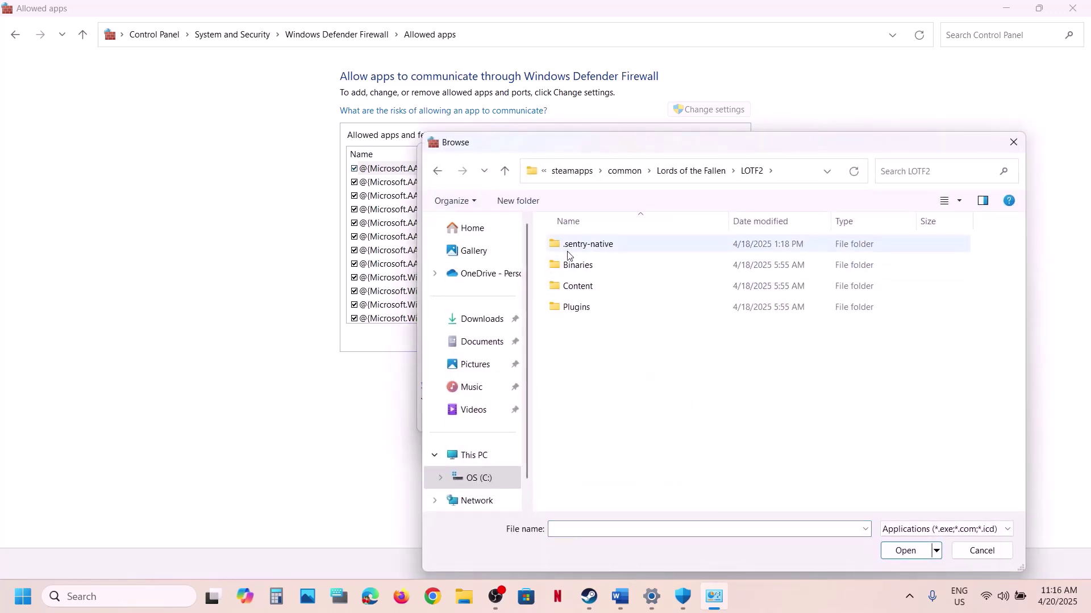
pyautogui.doubleClick(569, 265)
pyautogui.doubleClick(566, 243)
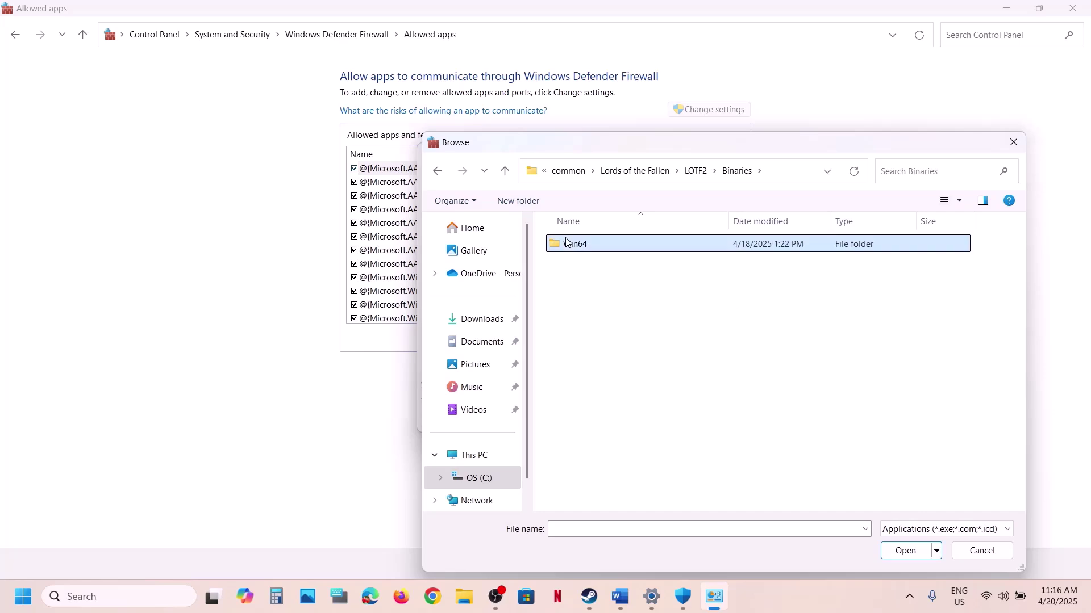
pyautogui.click(595, 285)
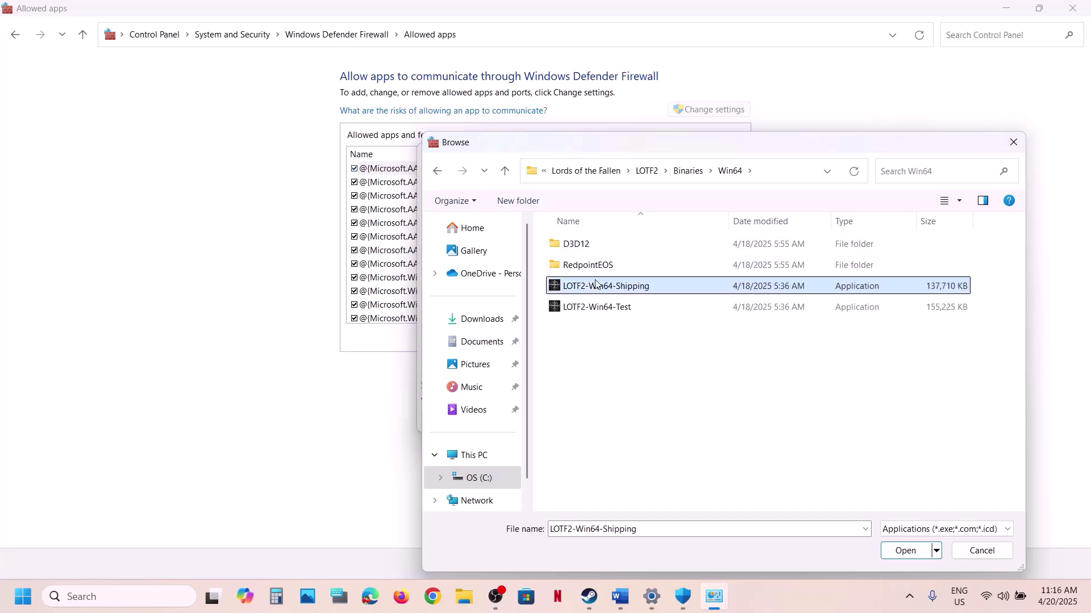
pyautogui.click(906, 550)
pyautogui.click(592, 419)
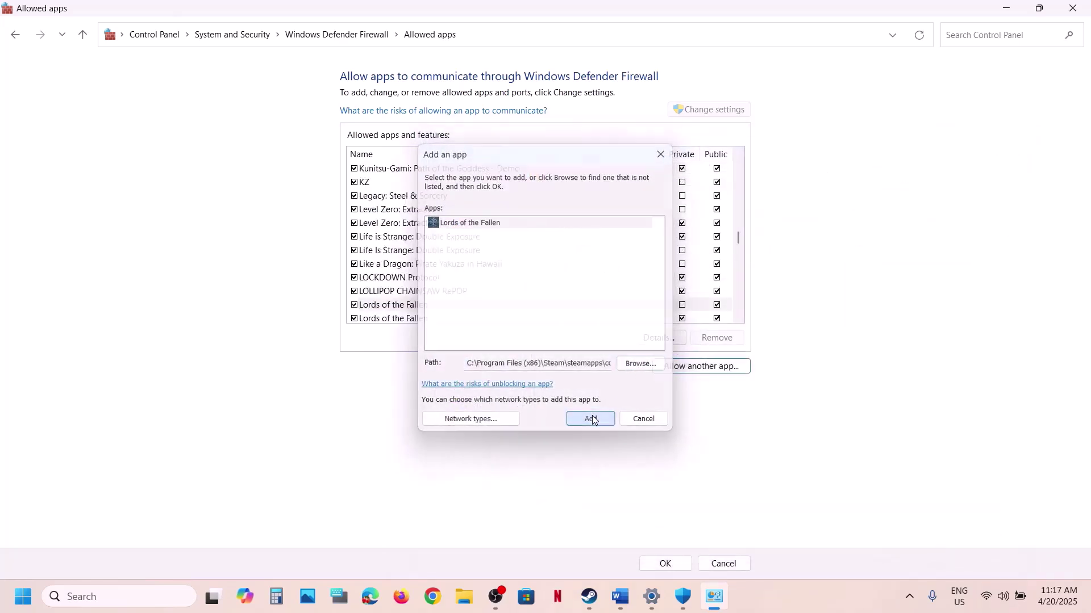
# Add LOTF2-Win64-Test from the same Win64 folder to the firewall's allowed apps.
pyautogui.click(674, 366)
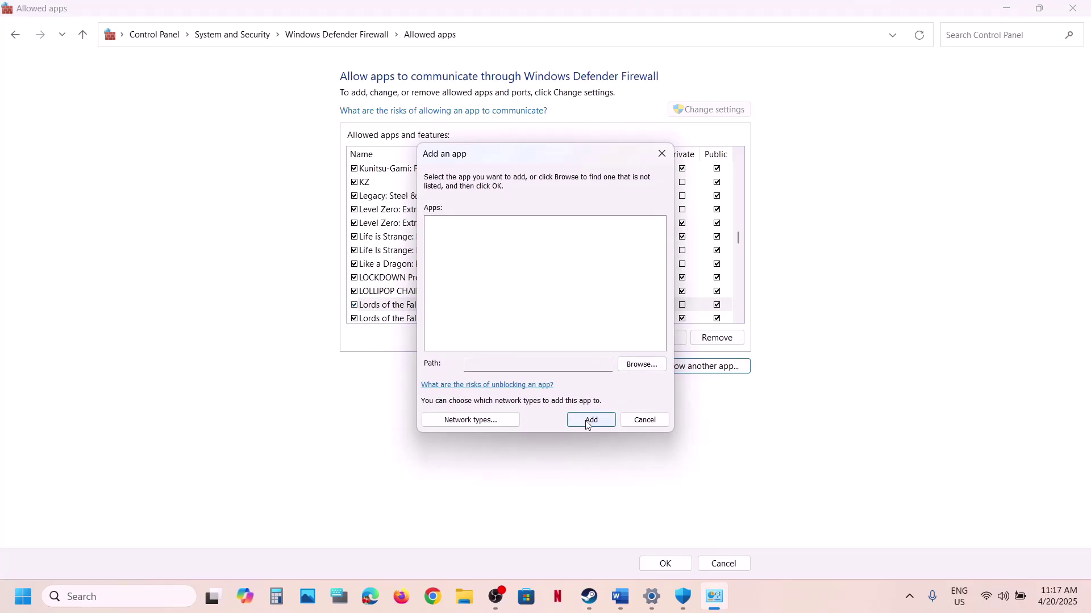
pyautogui.click(627, 368)
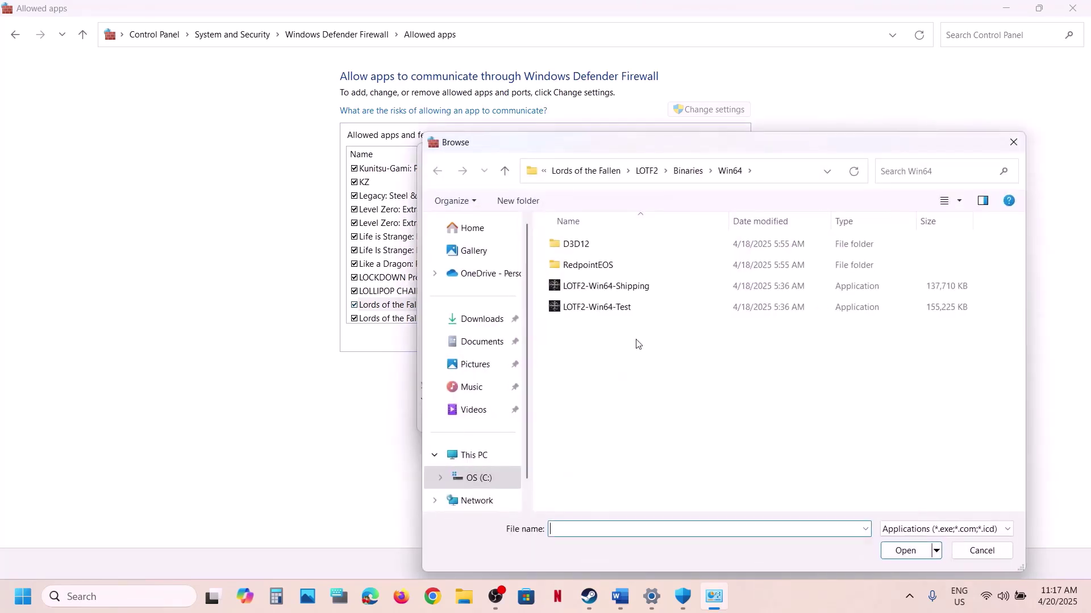
pyautogui.click(585, 308)
pyautogui.click(903, 550)
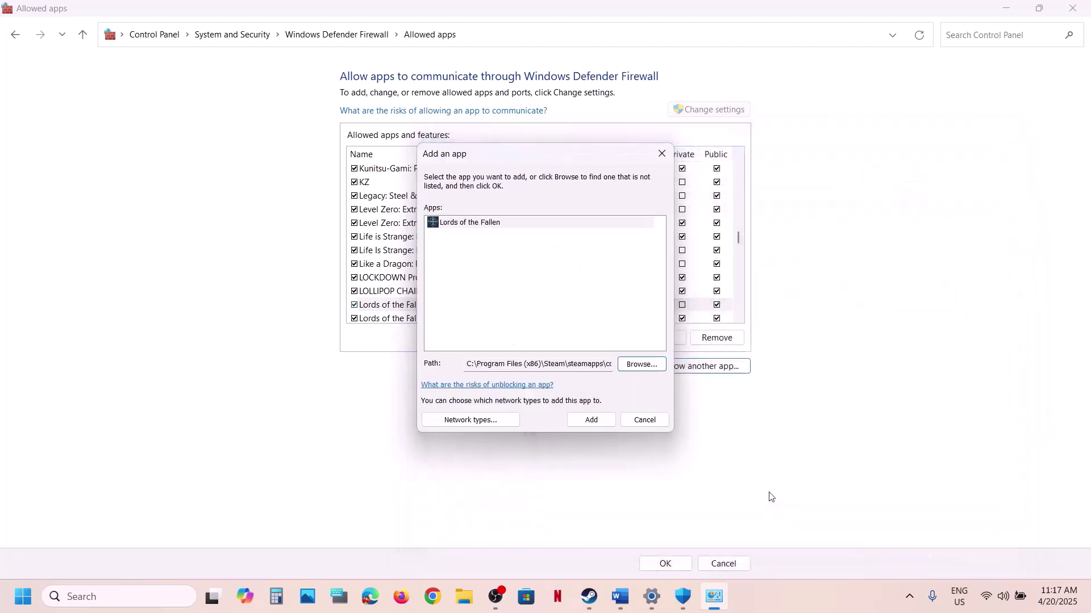
pyautogui.click(603, 424)
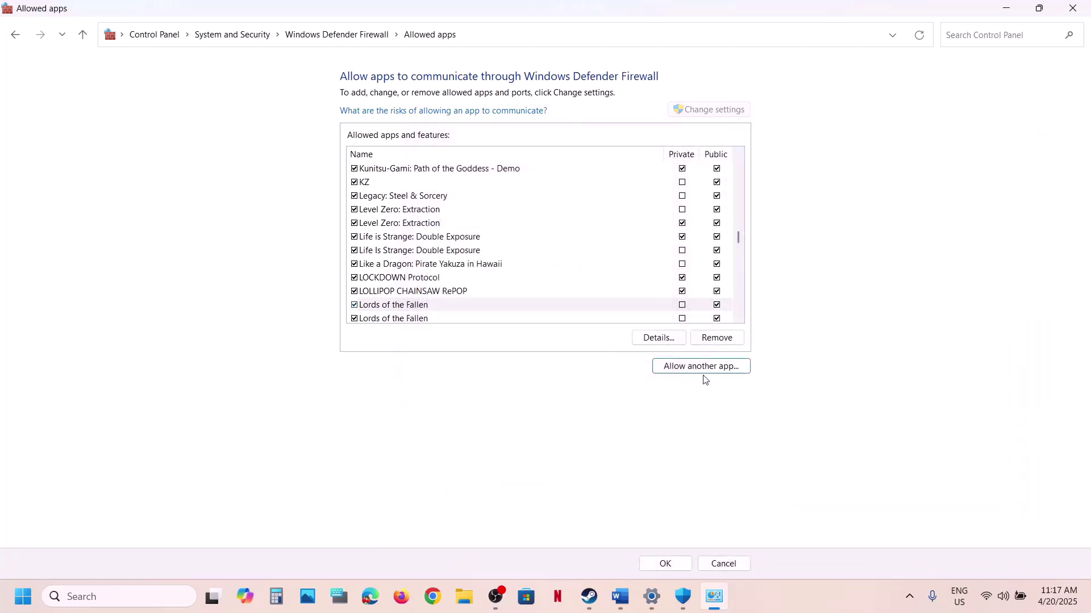
# Add EasyAntiCheat_EOS_Setup from the EasyAntiCheat folder of Lords of the Fallen to the firewall's allowed apps.
pyautogui.click(704, 370)
pyautogui.click(639, 364)
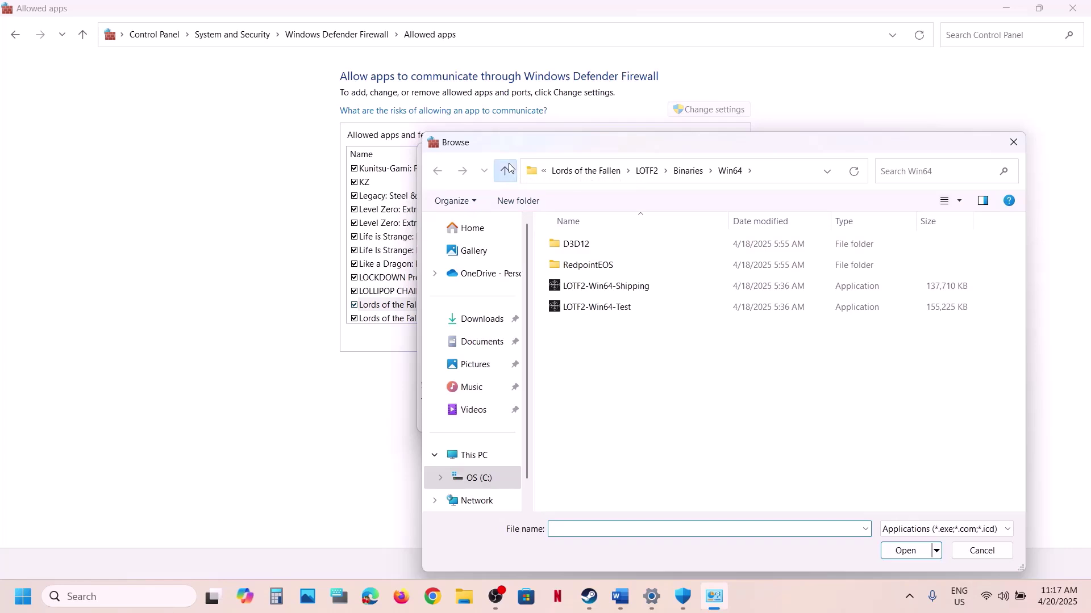
pyautogui.click(509, 164)
pyautogui.click(509, 164)
pyautogui.click(511, 171)
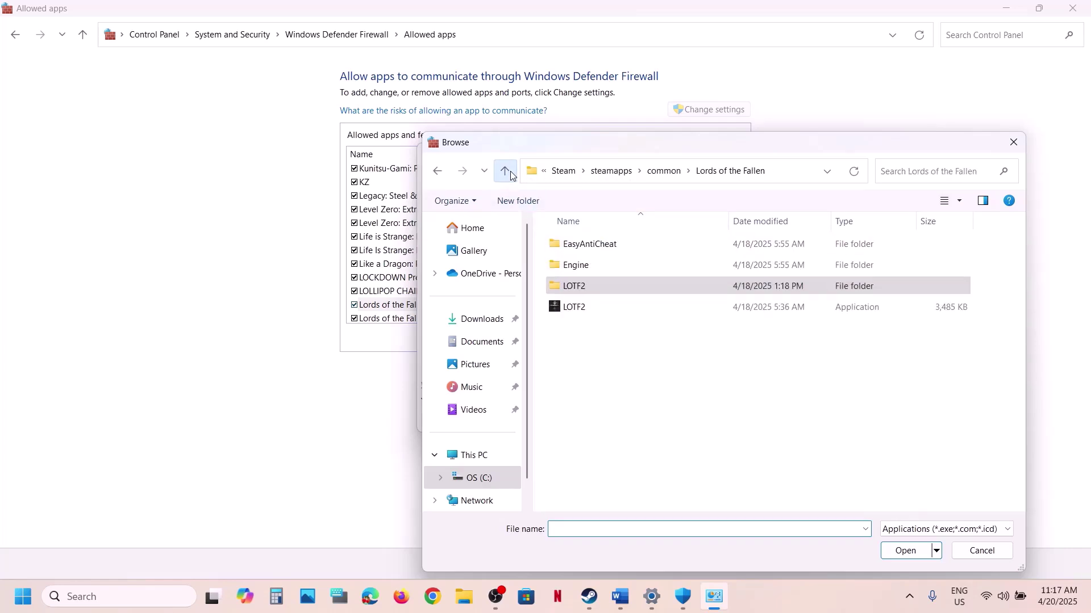
pyautogui.click(511, 171)
pyautogui.doubleClick(590, 263)
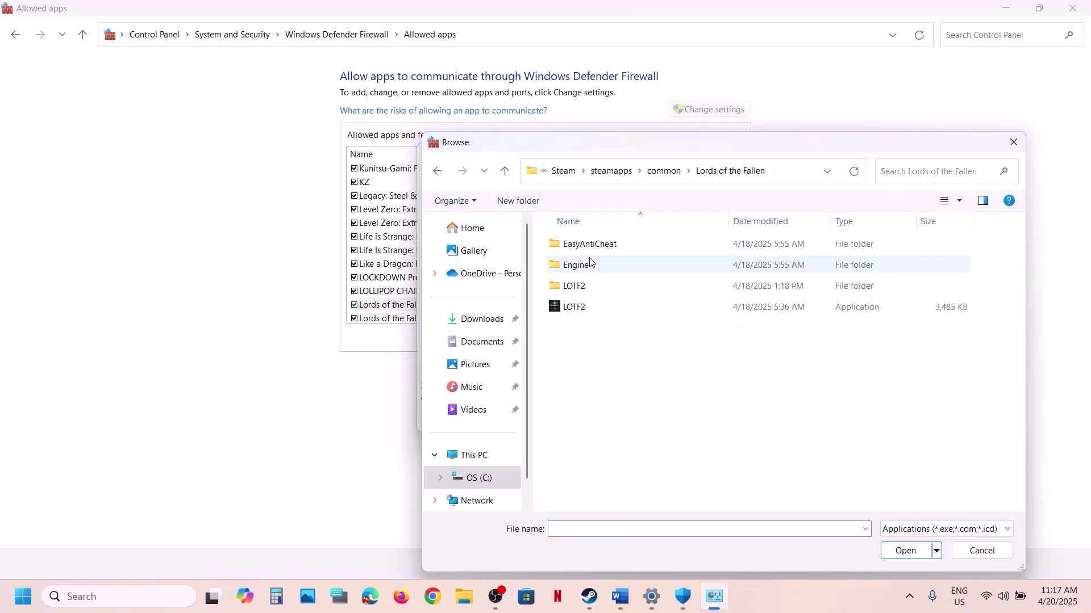
pyautogui.doubleClick(591, 244)
pyautogui.click(613, 310)
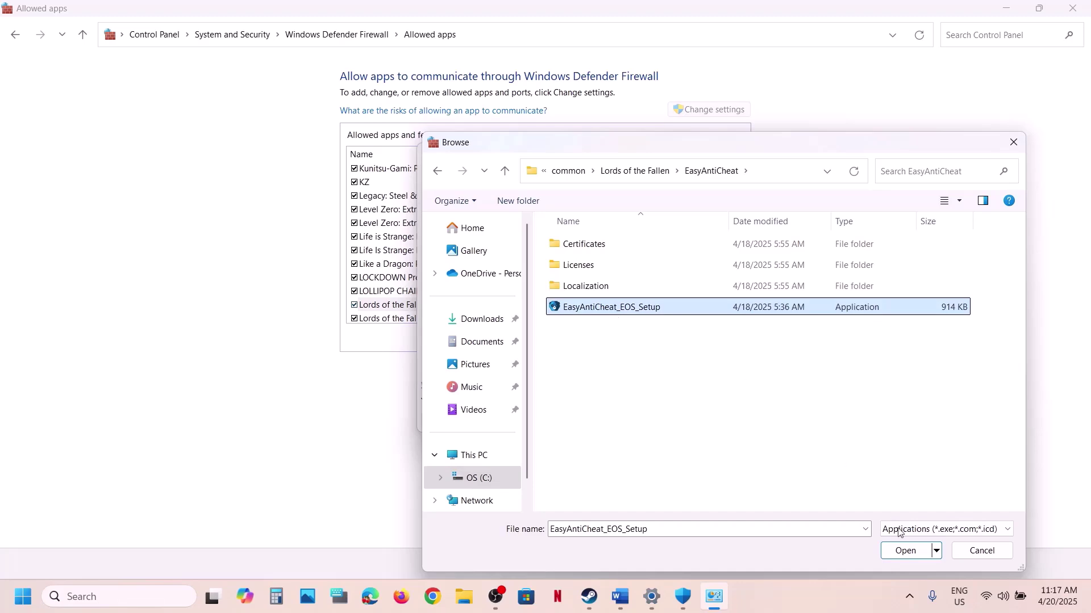
pyautogui.click(903, 551)
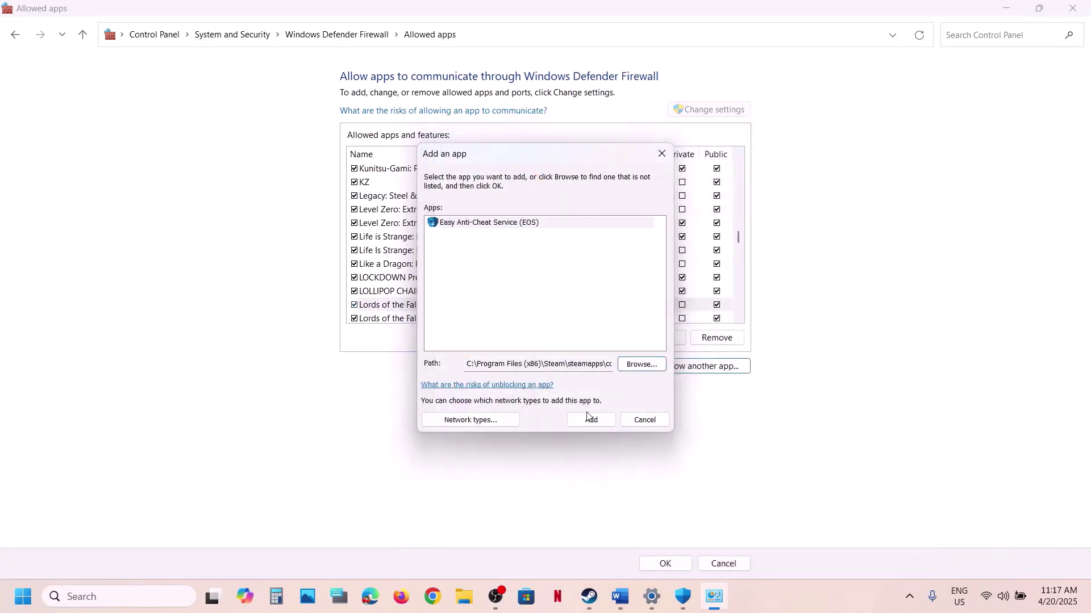
pyautogui.click(589, 420)
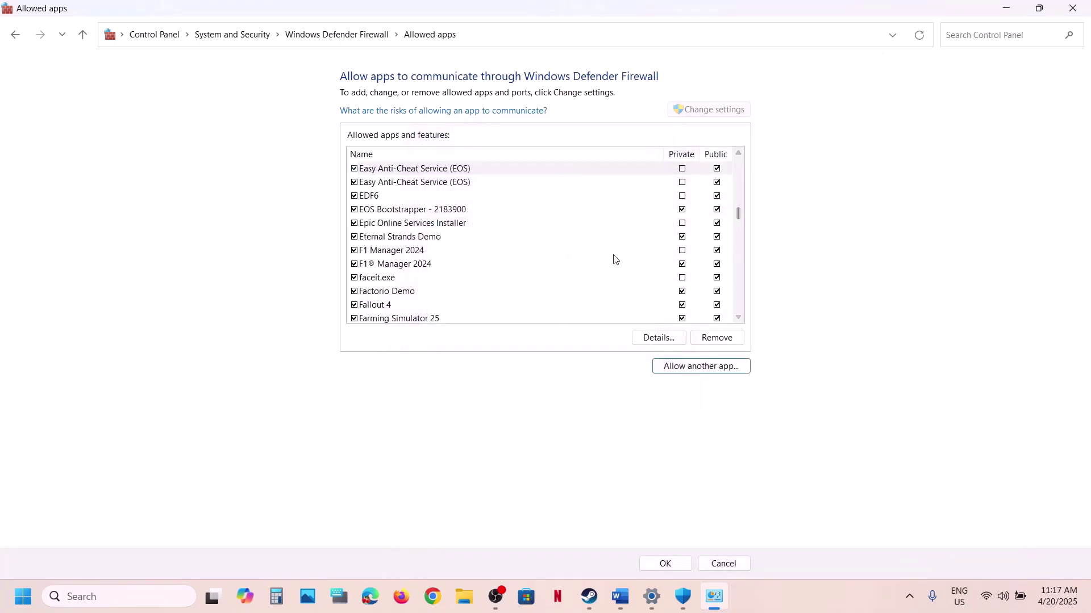
# Check the Lords of the Fallen entries in the allowed apps list, and close the firewall, Windows Security and Settings windows.
pyautogui.click(571, 292)
pyautogui.press('l')
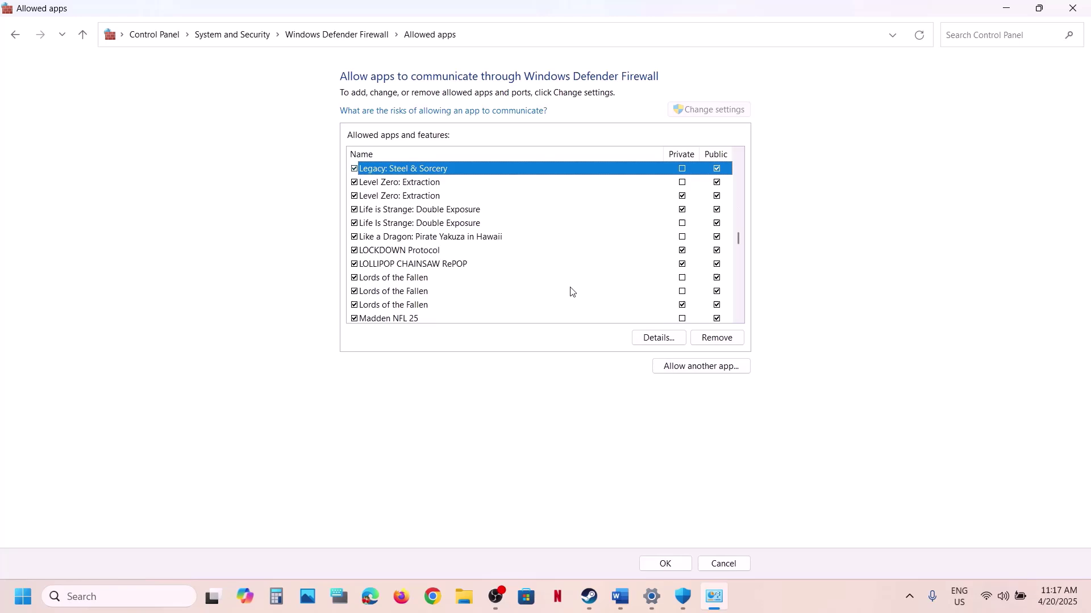
pyautogui.click(479, 283)
pyautogui.click(1078, 9)
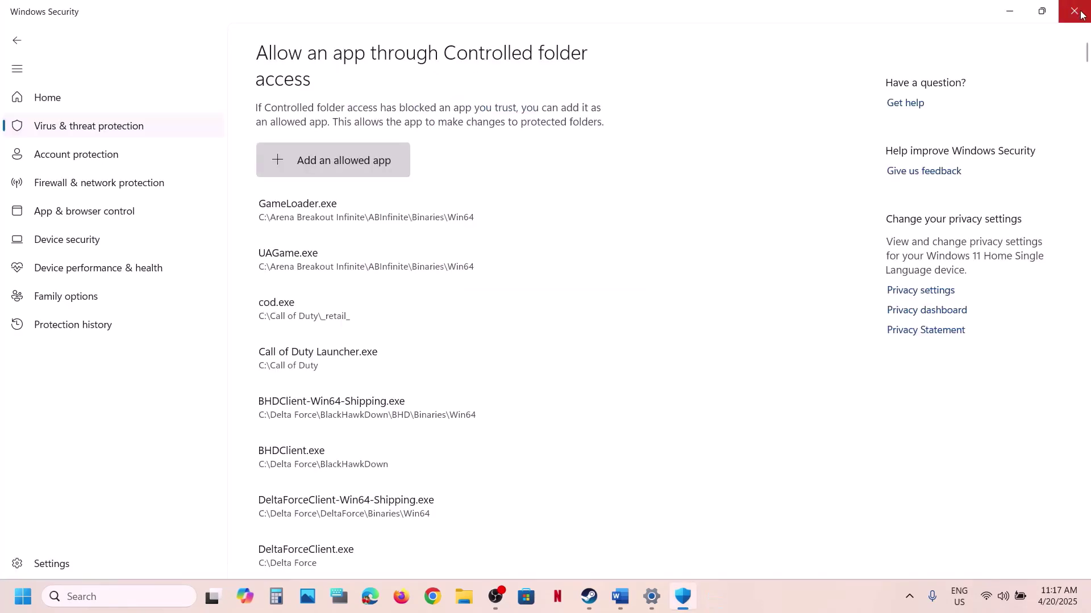
pyautogui.click(1080, 13)
pyautogui.click(1080, 13)
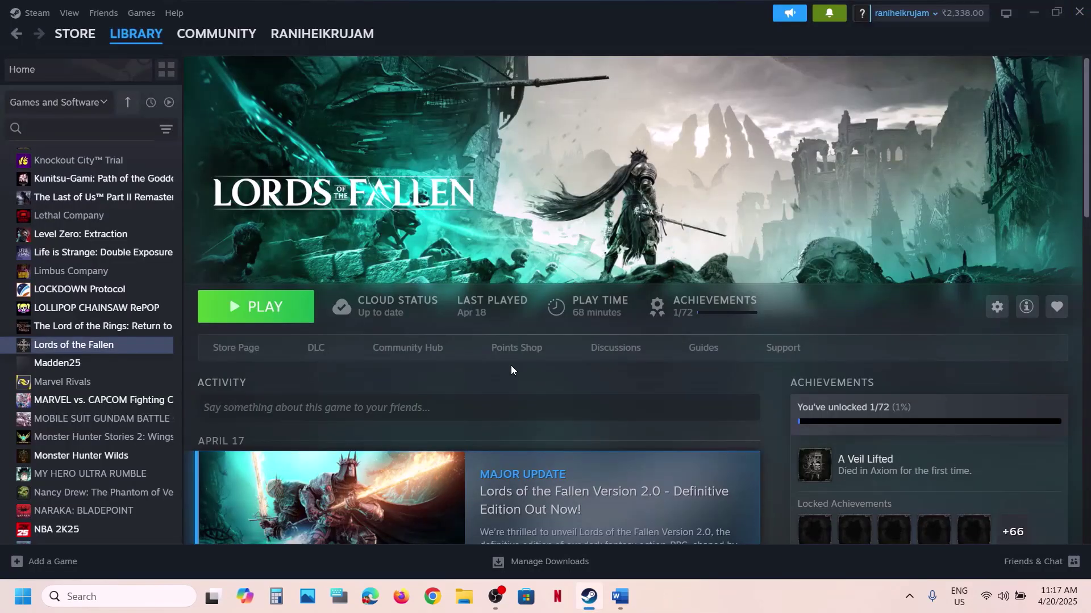
# Switch to the Word instructions, highlight "Run InstallAntiCheat bat file" in Step 2, and minimize the document.
pyautogui.click(620, 597)
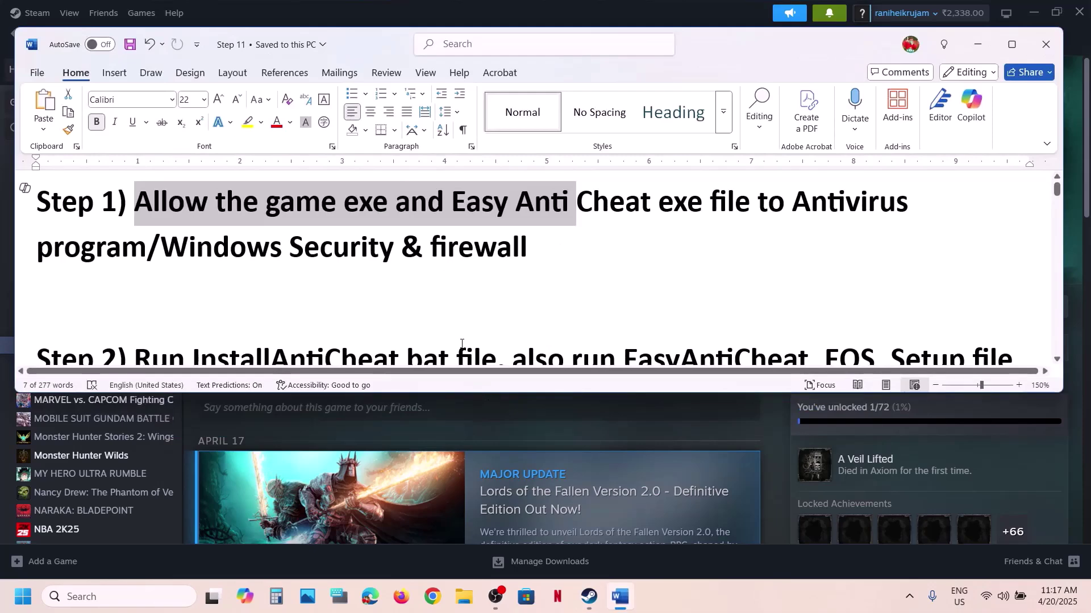
pyautogui.scroll(-1, 461, 345)
pyautogui.moveTo(142, 280); pyautogui.dragTo(496, 284)
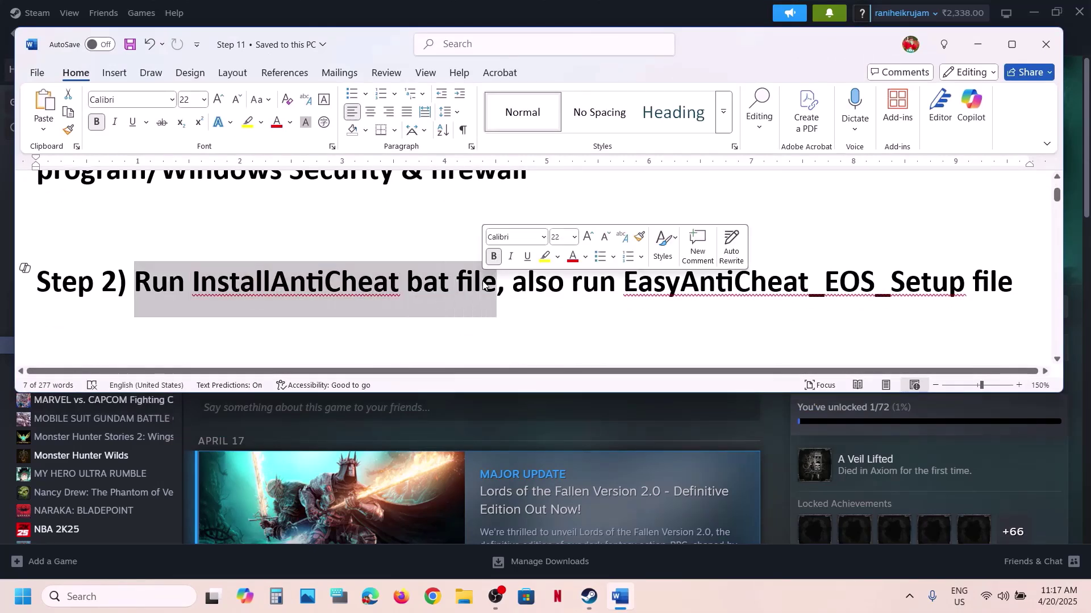
pyautogui.click(977, 44)
# Browse the local files of Lords of the Fallen from Steam and run the InstallAntiCheat batch file as administrator.
pyautogui.moveTo(132, 433)
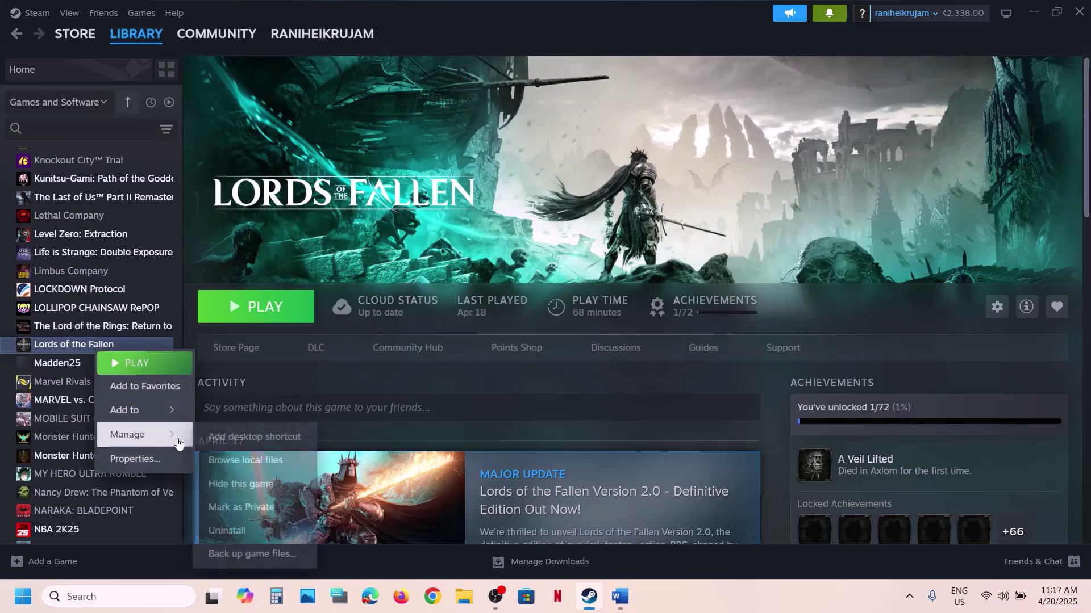
pyautogui.click(265, 458)
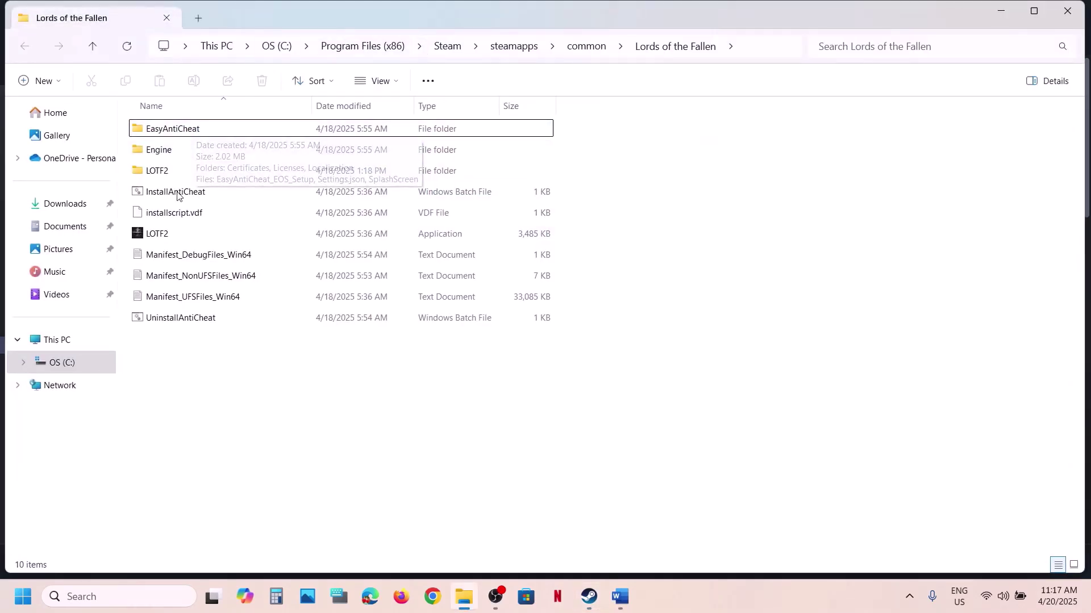
pyautogui.click(209, 198)
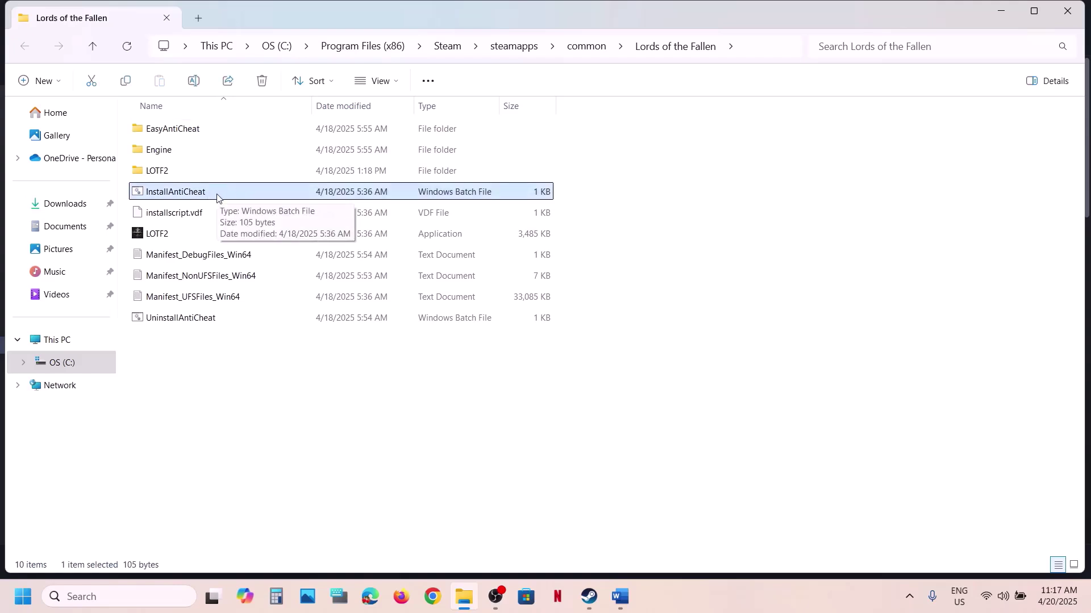
pyautogui.rightClick(217, 196)
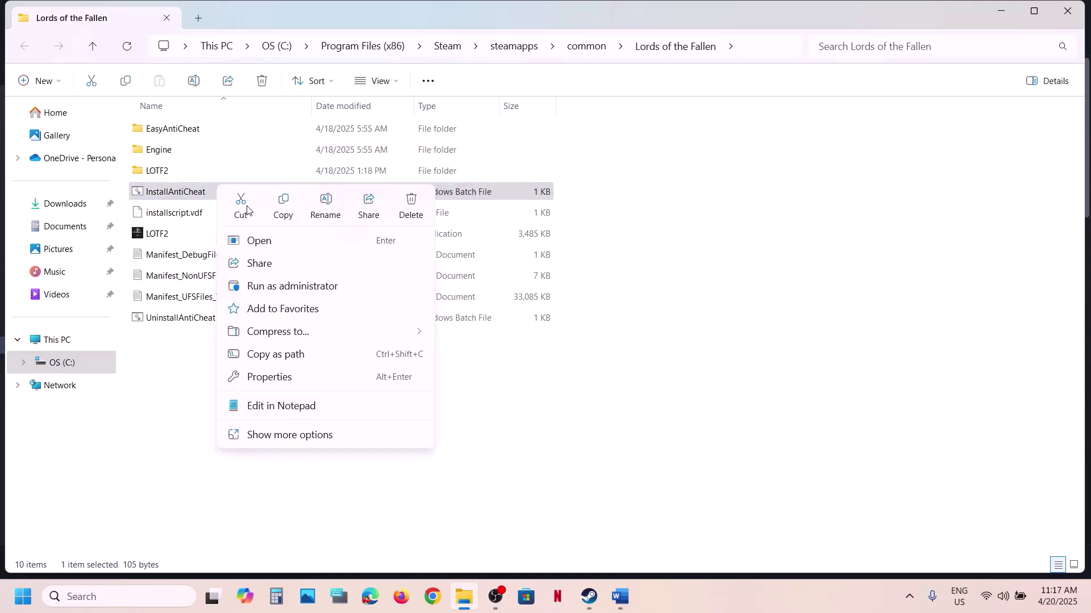
pyautogui.click(285, 287)
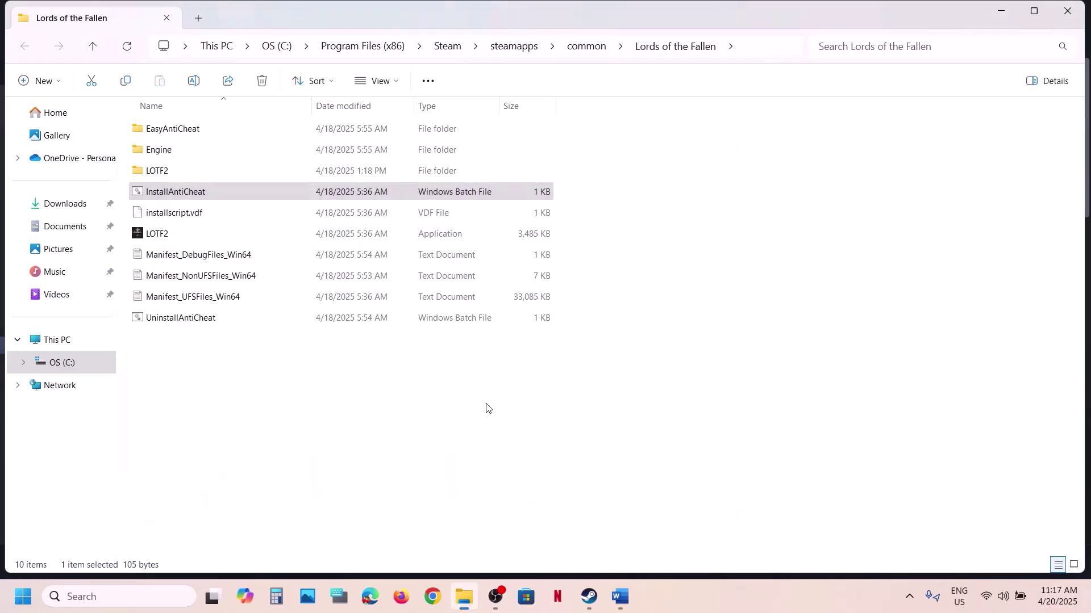
# Return to the Word instructions, highlight "also run EasyAntiCheat_EOS_Setup" in Step 2, and minimize the document.
pyautogui.click(589, 599)
pyautogui.click(620, 601)
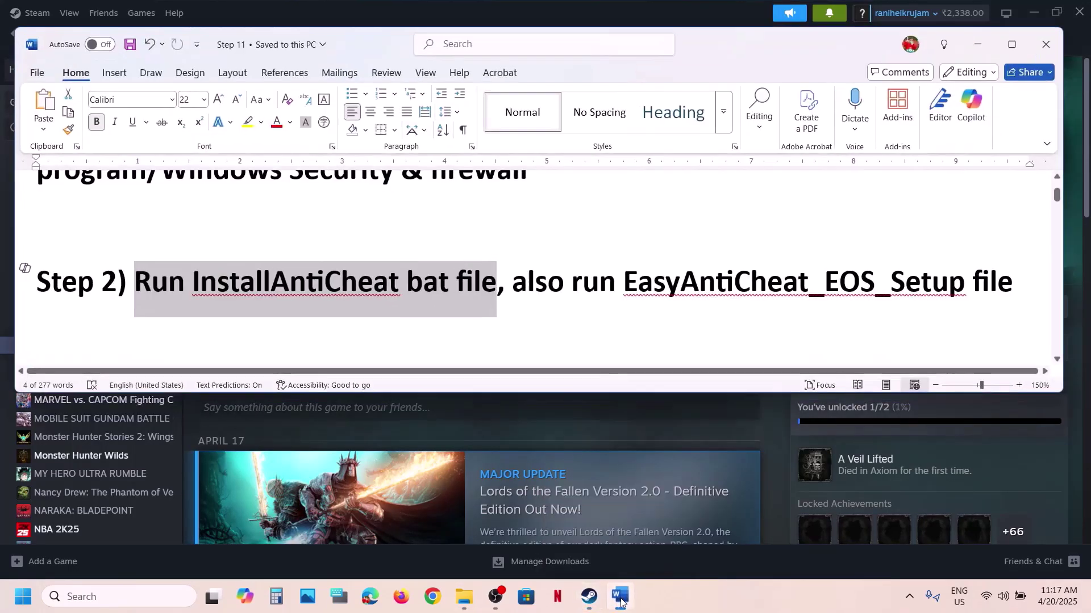
pyautogui.moveTo(514, 282); pyautogui.dragTo(916, 294)
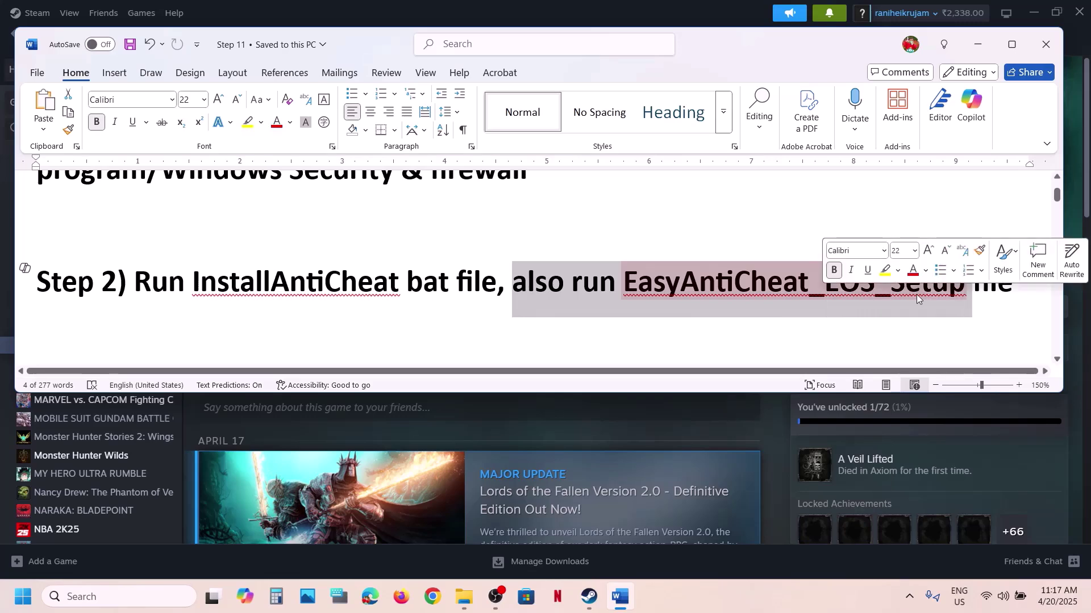
pyautogui.click(986, 44)
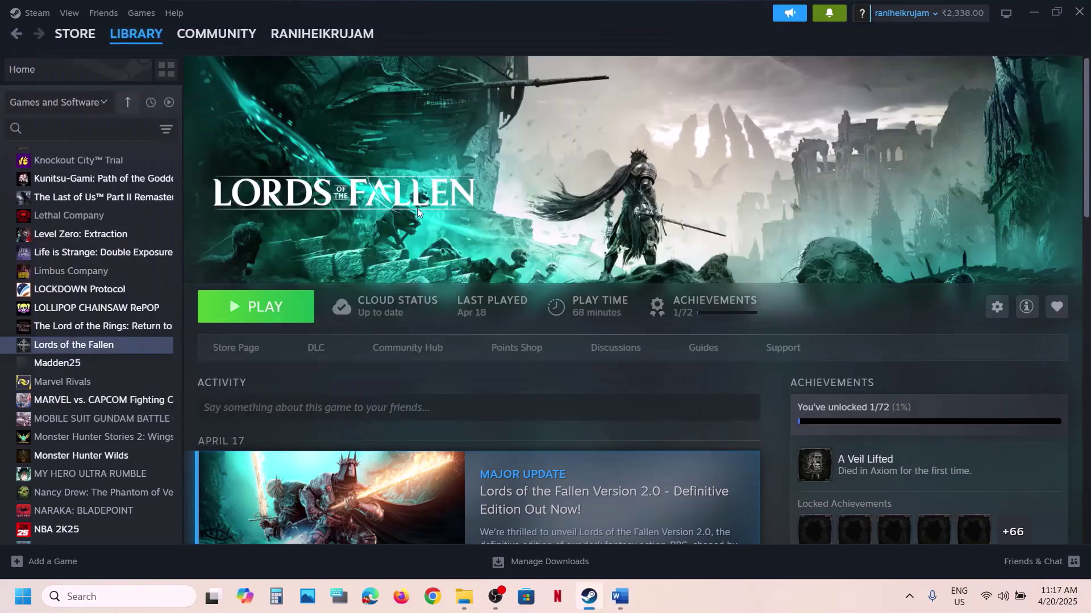
# Browse the local files of Lords of the Fallen from Steam, open the EasyAntiCheat folder, and run EasyAntiCheat_EOS_Setup as administrator.
pyautogui.rightClick(126, 352)
pyautogui.moveTo(159, 431)
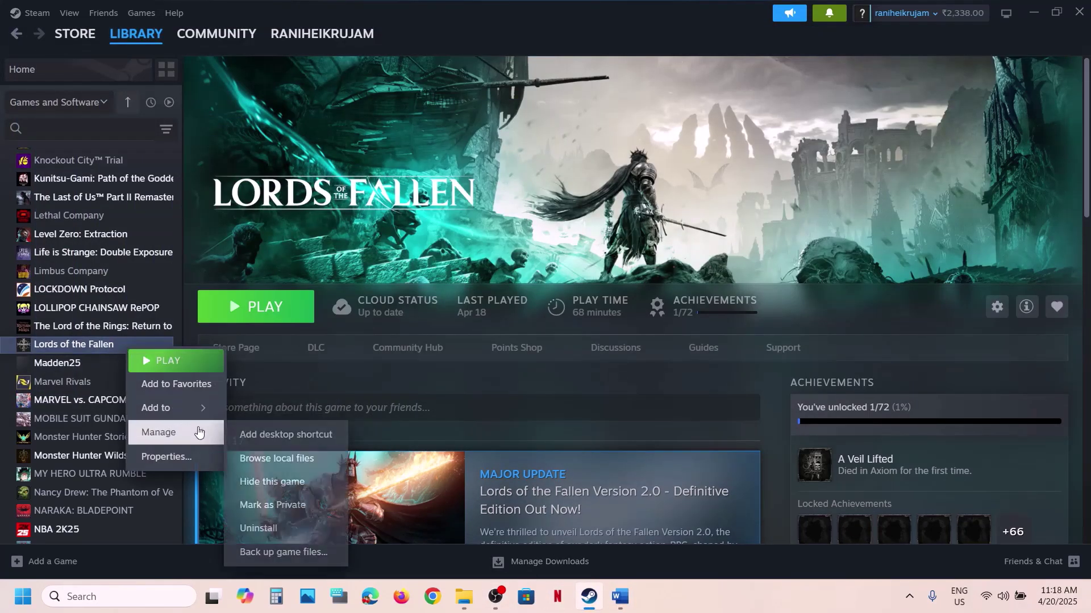
pyautogui.click(287, 454)
pyautogui.doubleClick(210, 132)
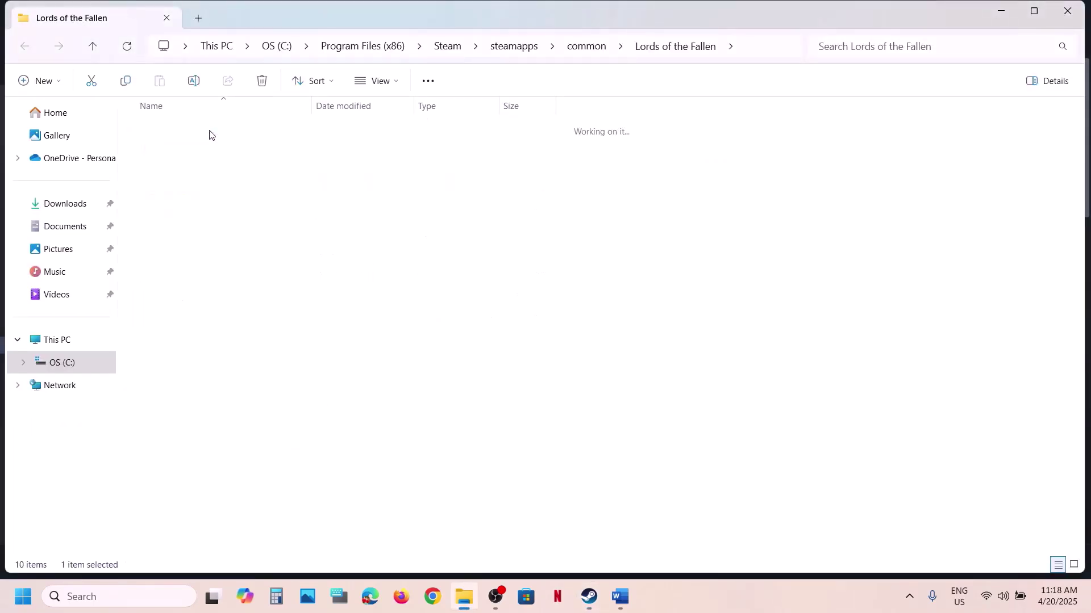
pyautogui.rightClick(182, 199)
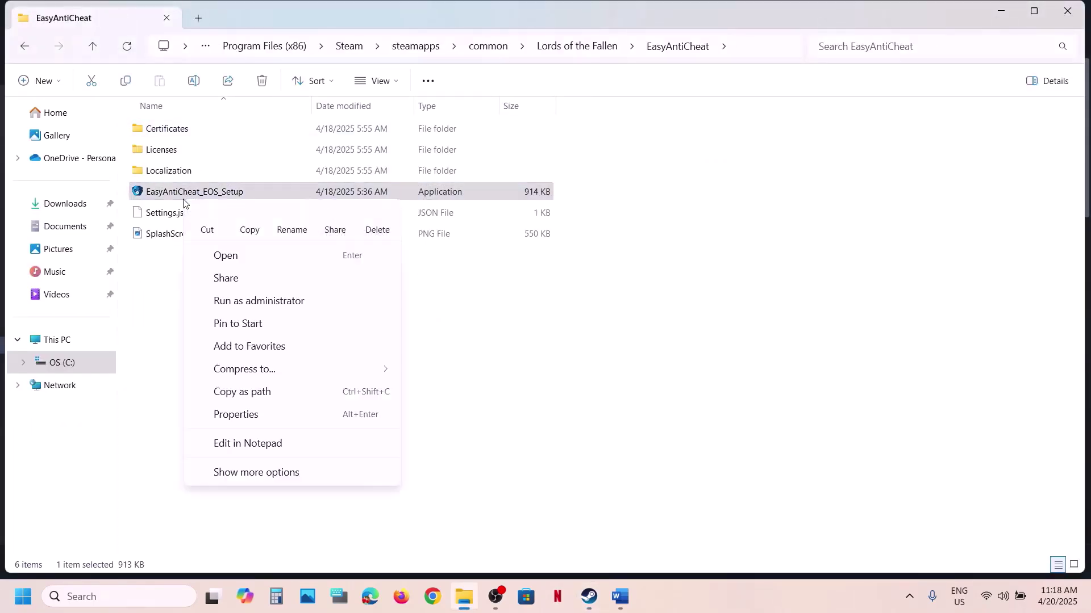
pyautogui.click(268, 302)
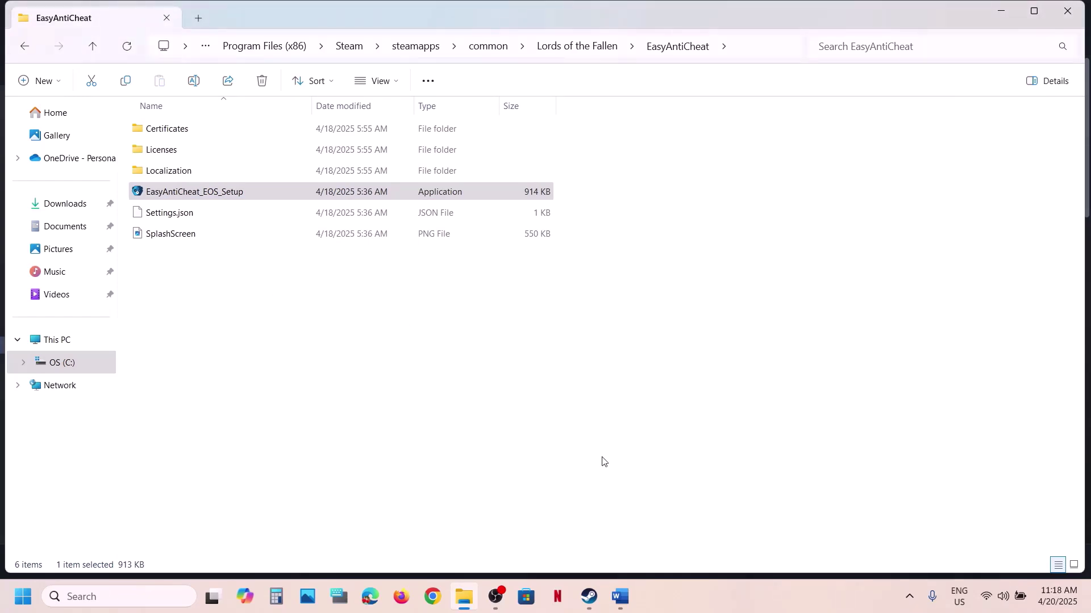
# Switch to the Word instructions, highlight "Uninstall and reinstall EasyAntiCheat" in Step 3, and return to the File Explorer window.
pyautogui.moveTo(612, 597)
pyautogui.click(608, 522)
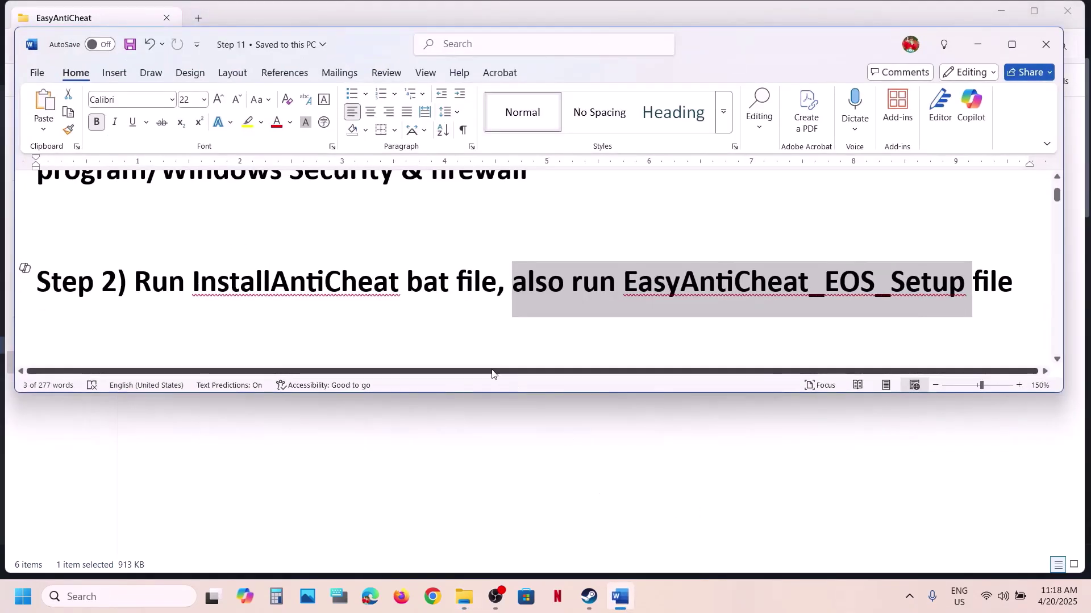
pyautogui.scroll(-3, 465, 309)
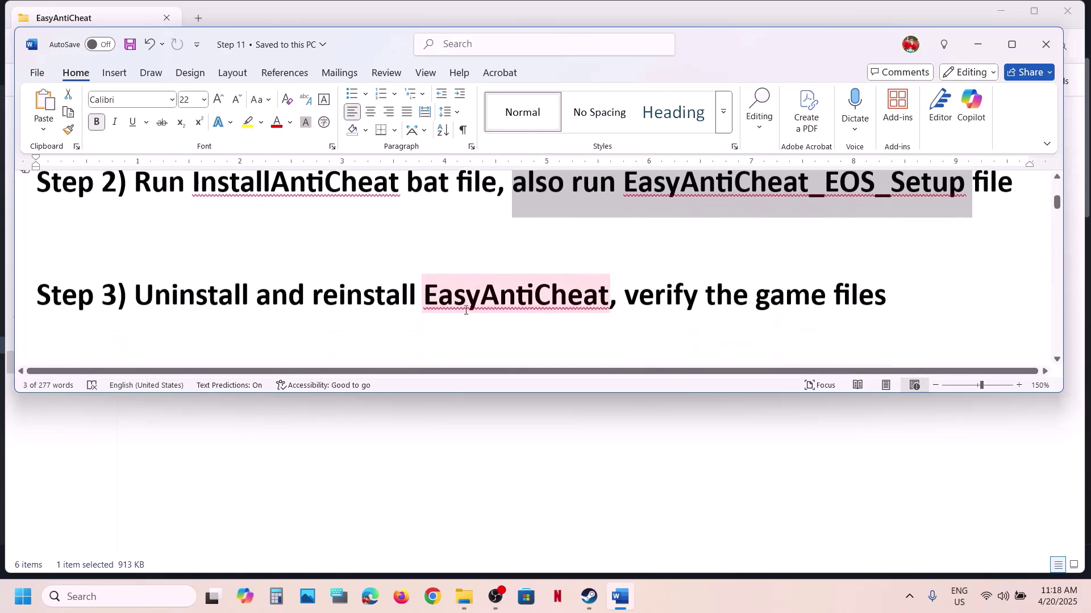
pyautogui.moveTo(168, 290); pyautogui.dragTo(605, 298)
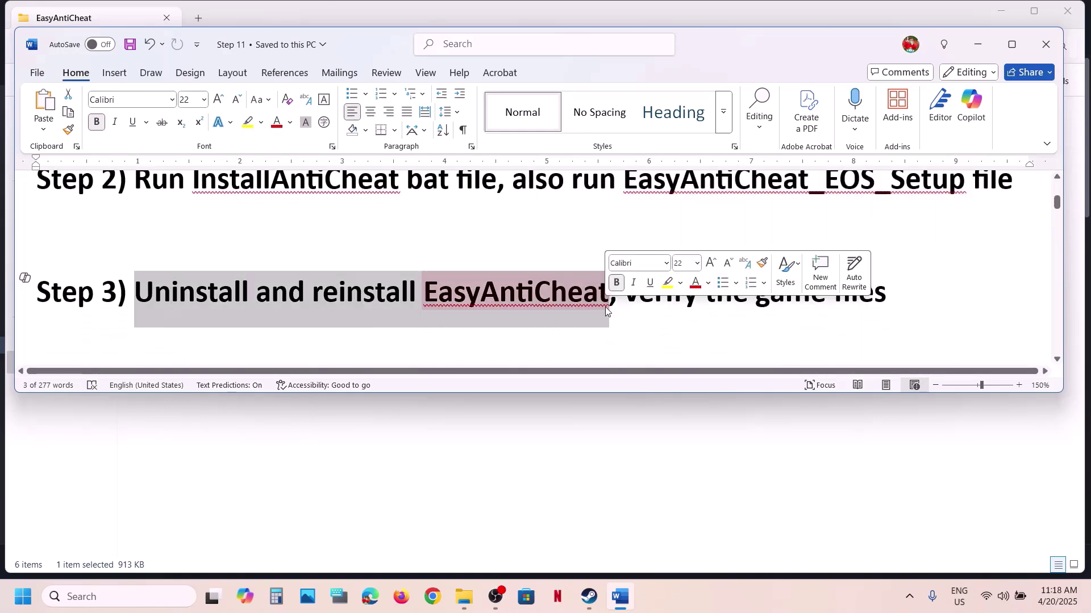
pyautogui.click(774, 434)
pyautogui.click(774, 434)
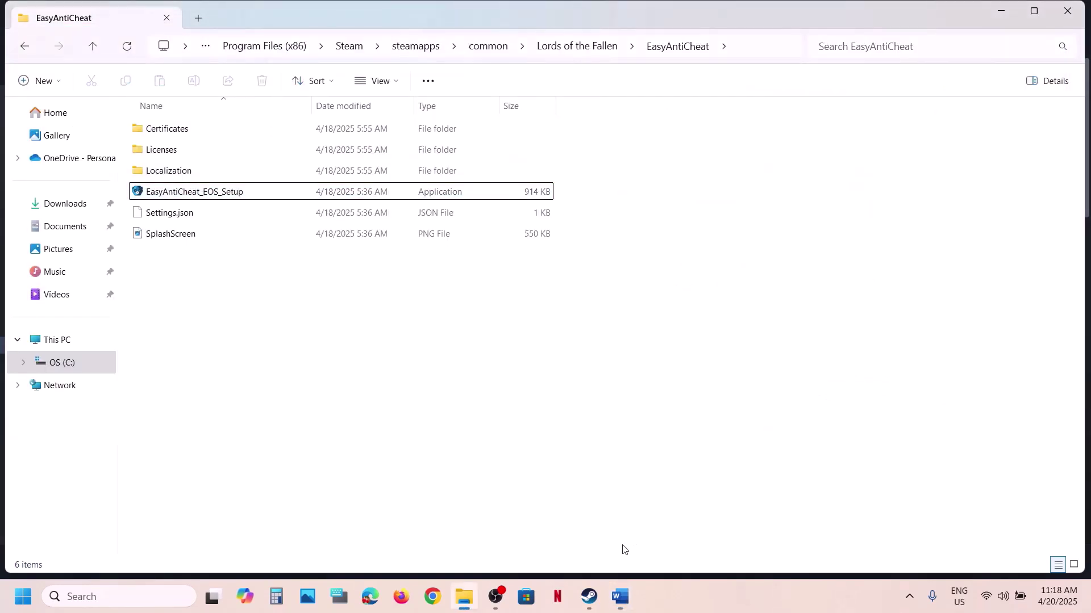
# Go up to the Lords of the Fallen folder and run the UninstallAntiCheat batch file as administrator.
pyautogui.moveTo(590, 603)
pyautogui.click(90, 49)
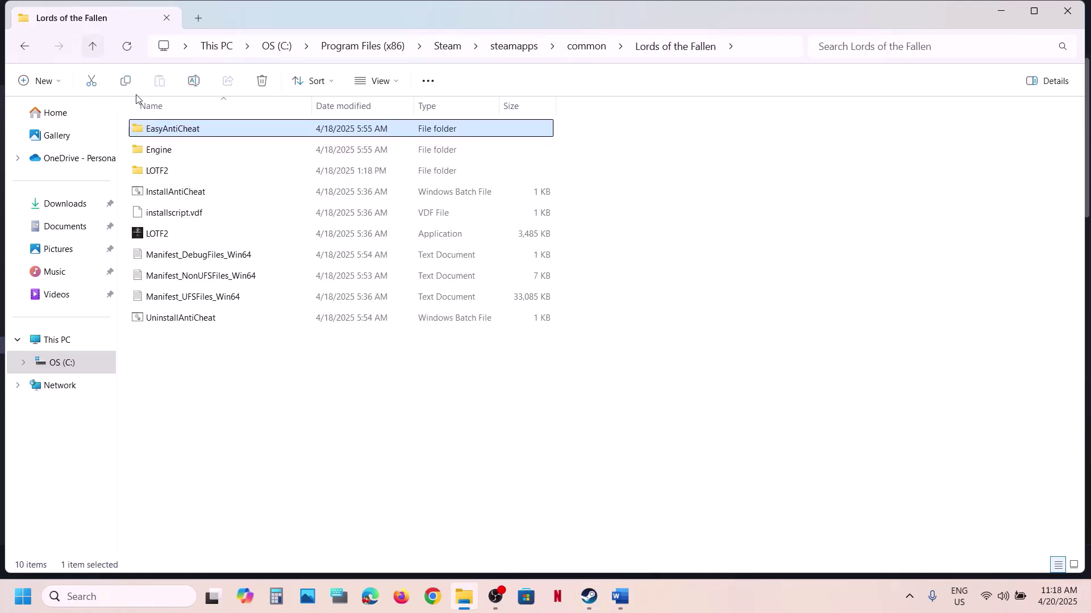
pyautogui.click(182, 316)
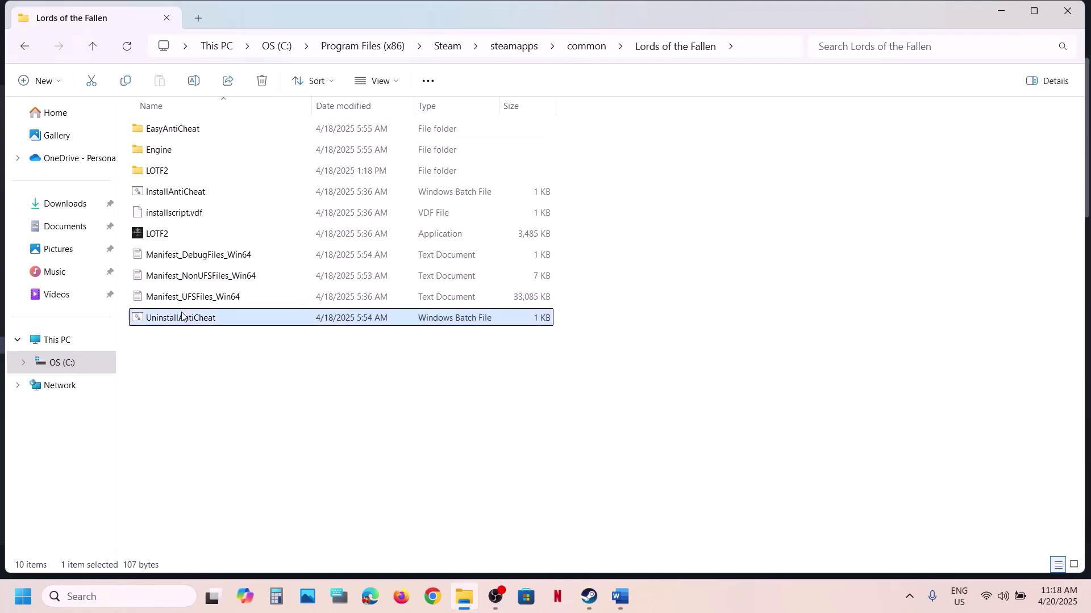
pyautogui.rightClick(213, 324)
pyautogui.click(295, 288)
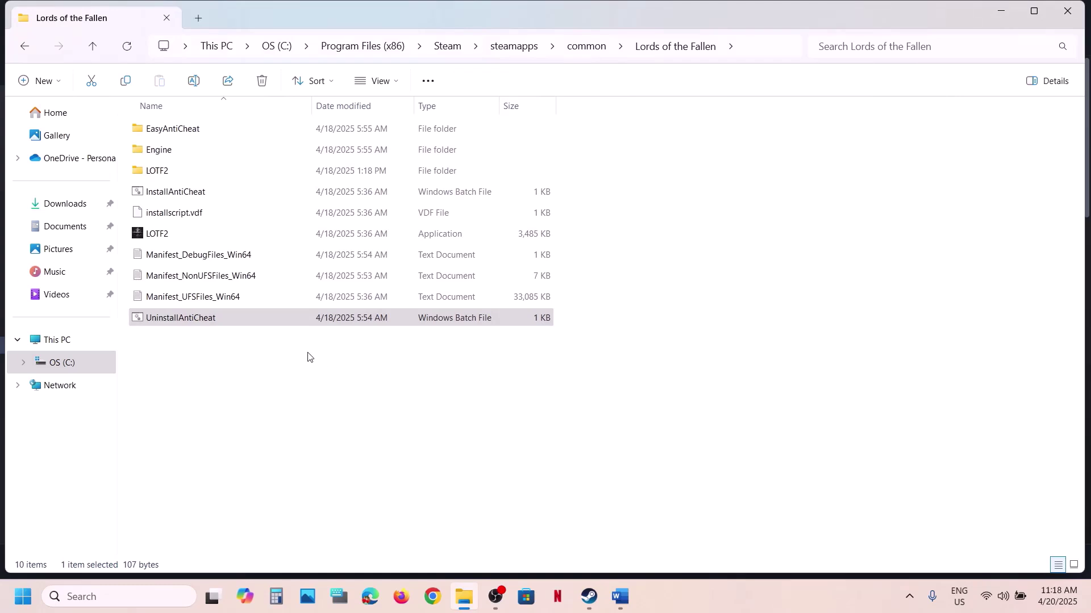
# Run the InstallAntiCheat batch file as administrator, and run the UninstallAntiCheat batch file as administrator once more.
pyautogui.click(177, 198)
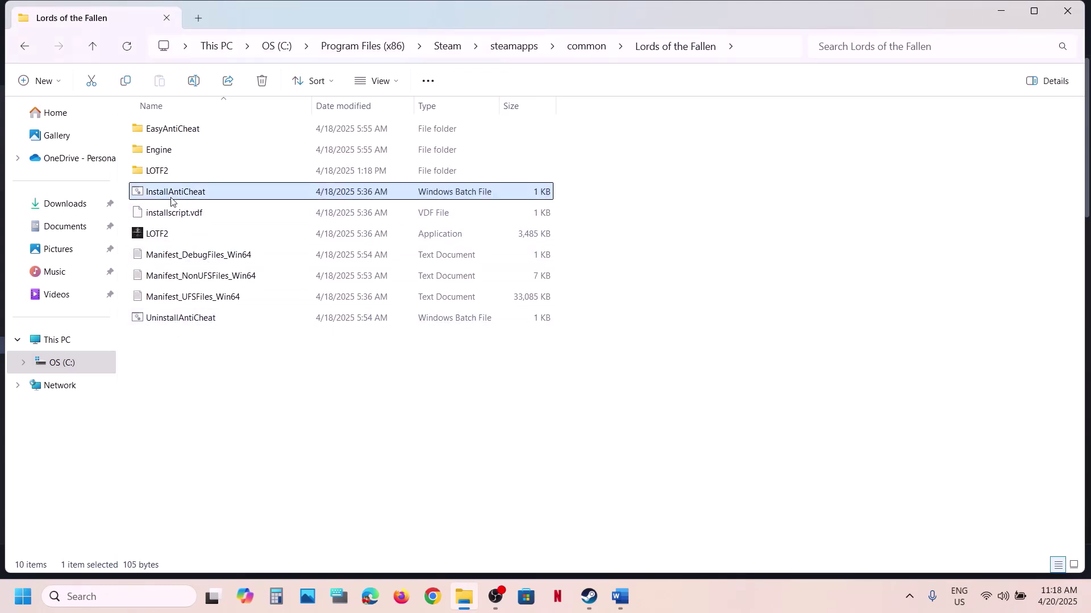
pyautogui.rightClick(171, 196)
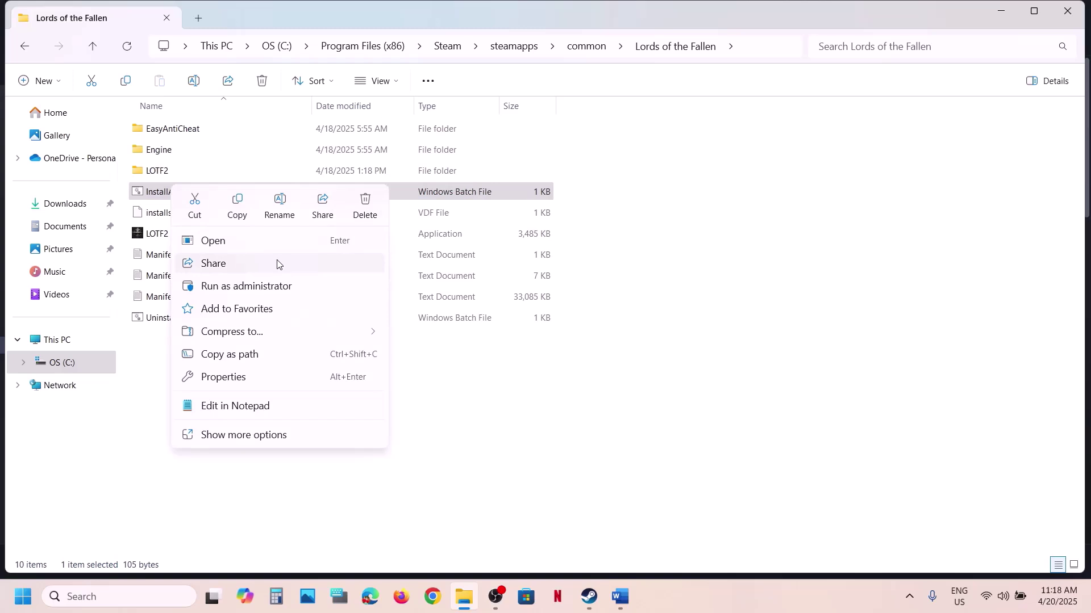
pyautogui.click(257, 287)
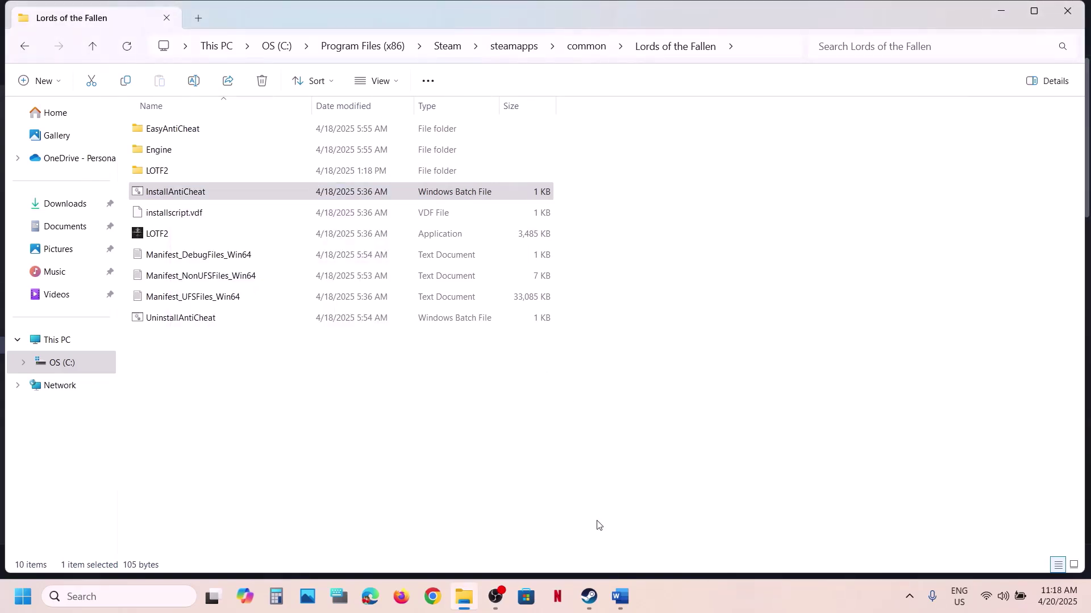
pyautogui.rightClick(173, 321)
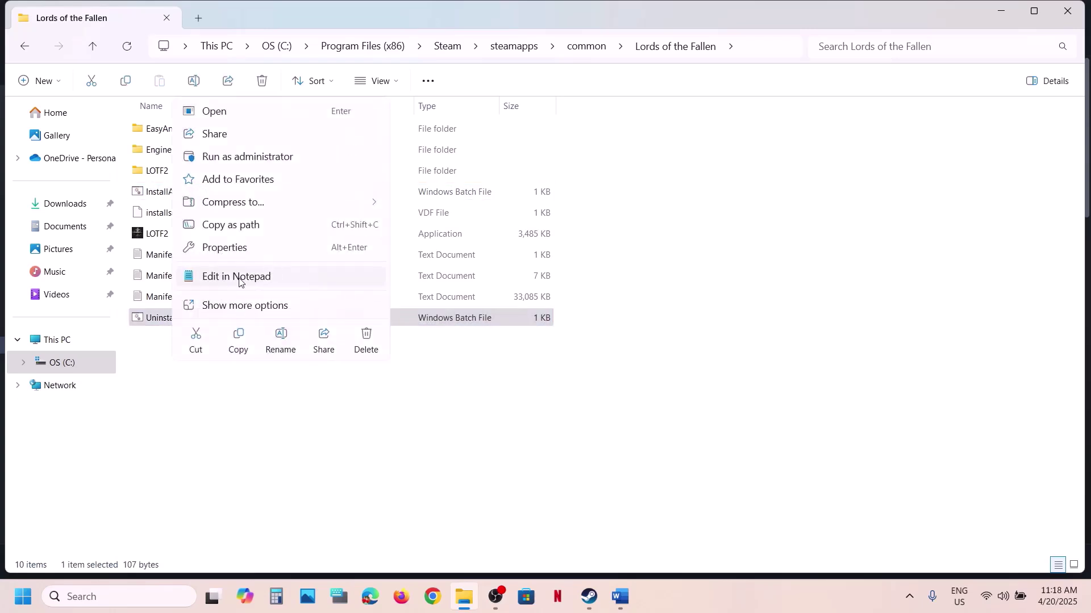
pyautogui.click(238, 158)
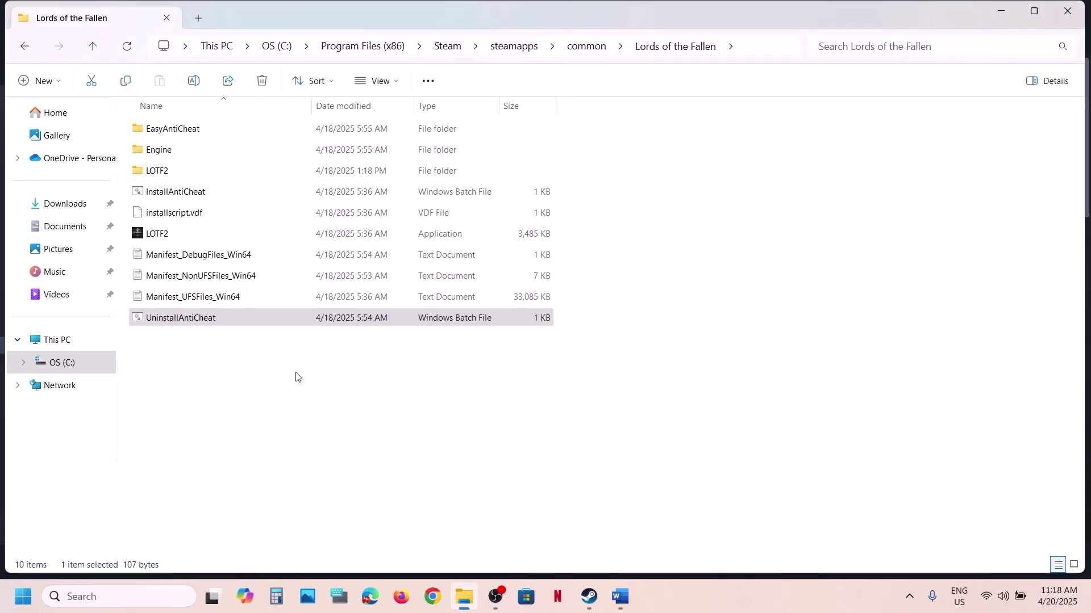
# Switch to Steam, launch Lords of the Fallen to test the anti-cheat, and stop the game.
pyautogui.click(590, 595)
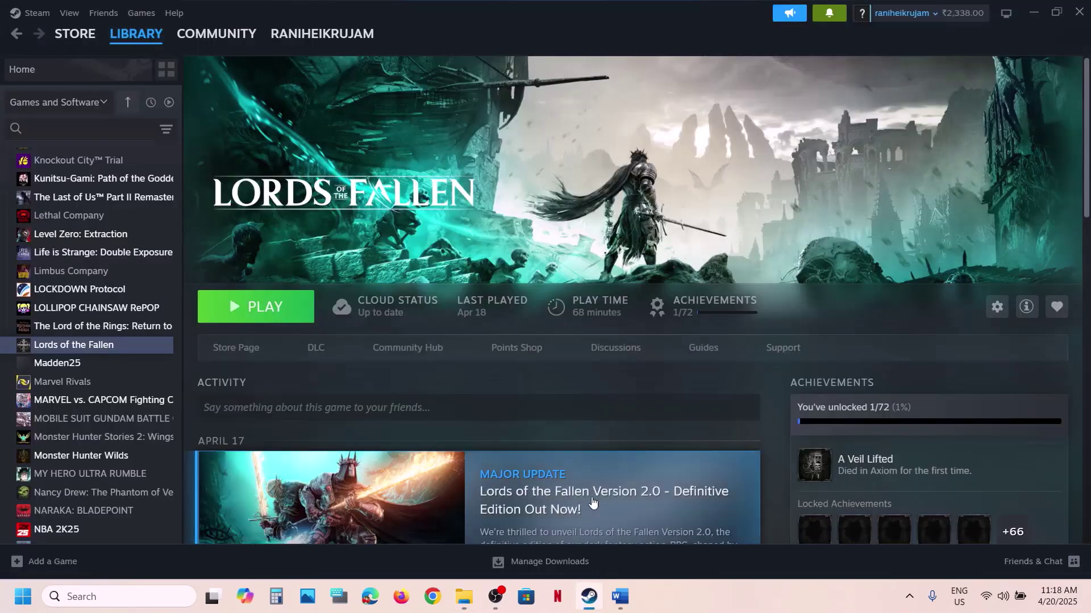
pyautogui.click(285, 316)
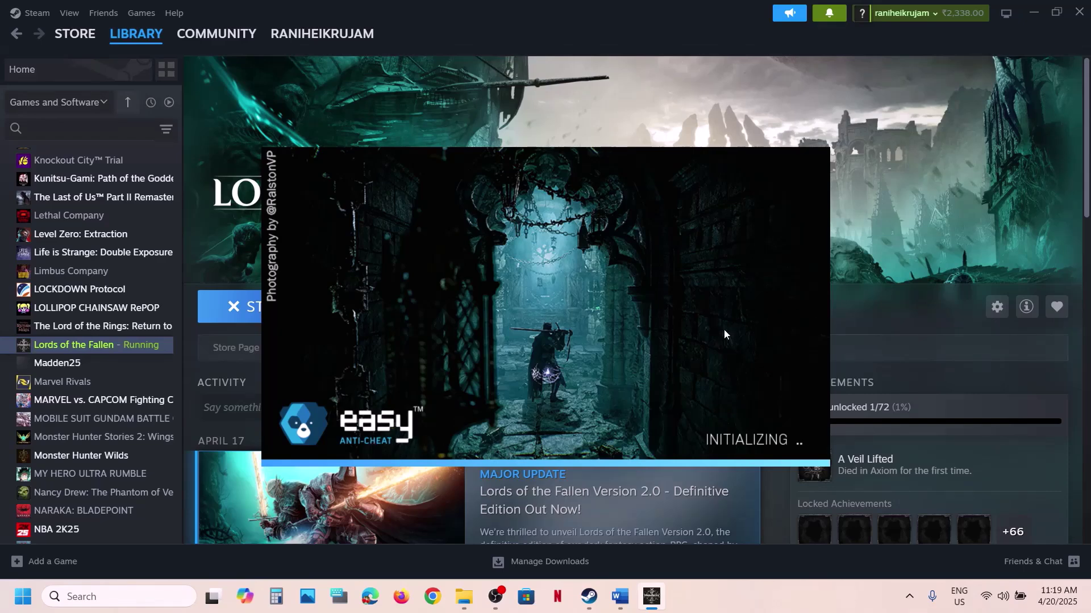
pyautogui.click(256, 310)
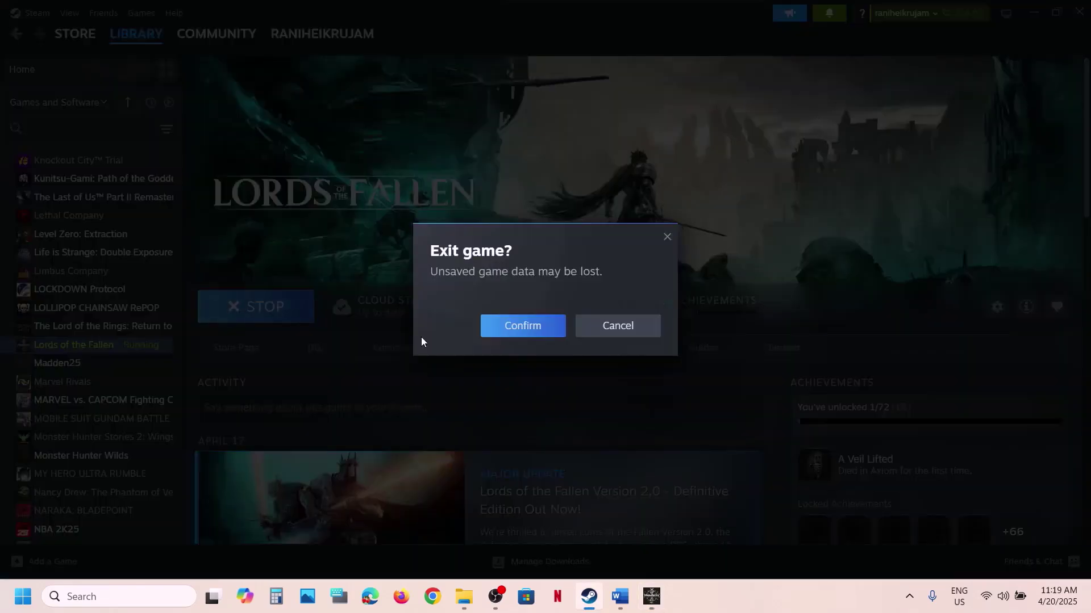
pyautogui.click(502, 329)
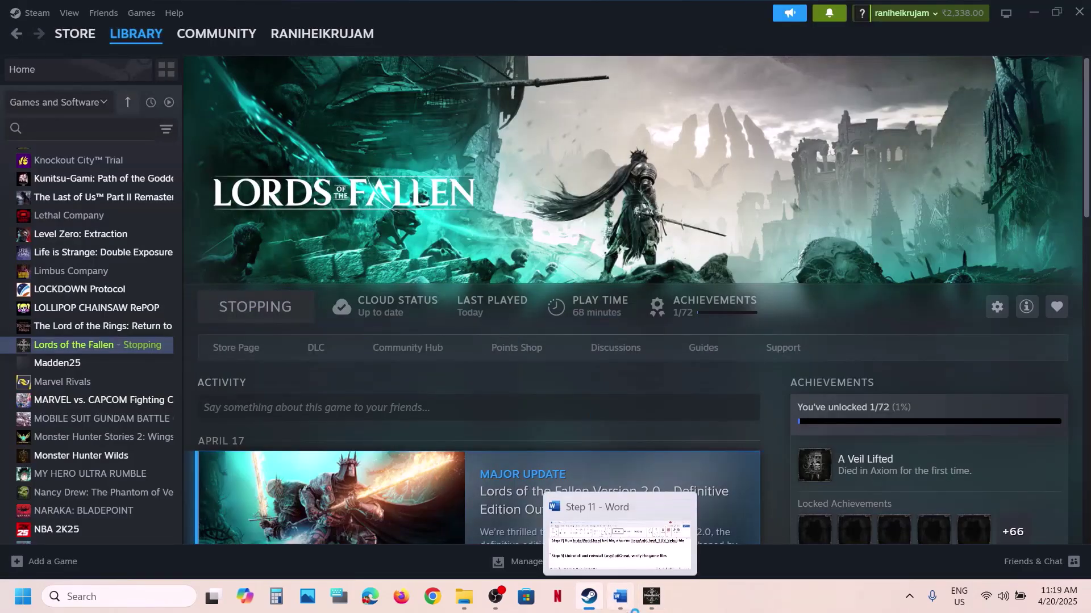
# Review Step 3 about verifying the game files in the Word instructions, and return to Steam.
pyautogui.click(620, 596)
pyautogui.scroll(-1, 383, 316)
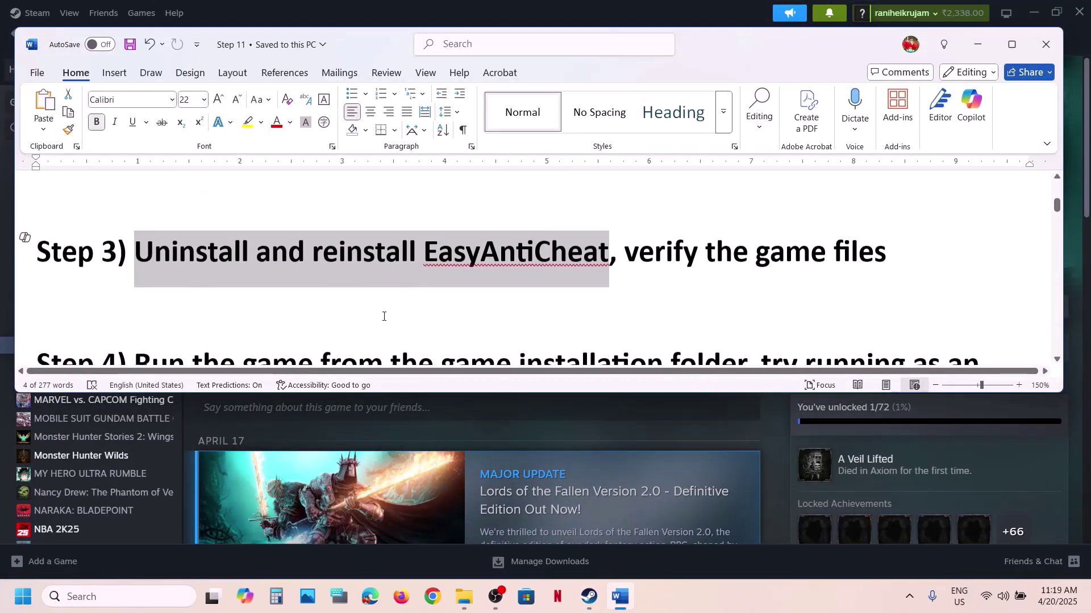
pyautogui.scroll(1, 383, 316)
pyautogui.click(637, 22)
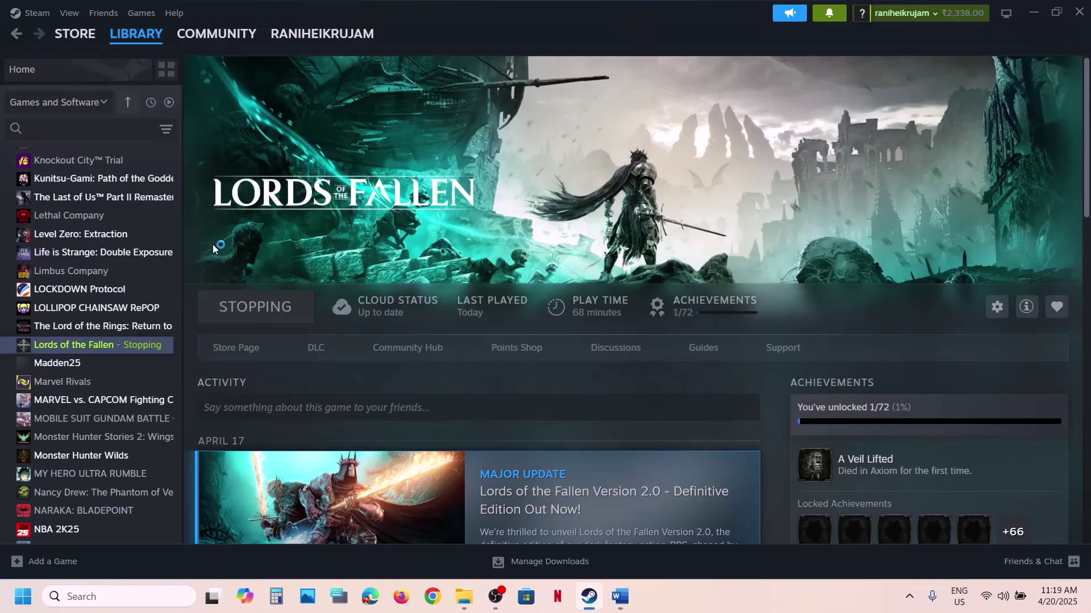
# Open the Installed Files properties of Lords of the Fallen, locate the option to verify game file integrity, and close the properties.
pyautogui.rightClick(109, 343)
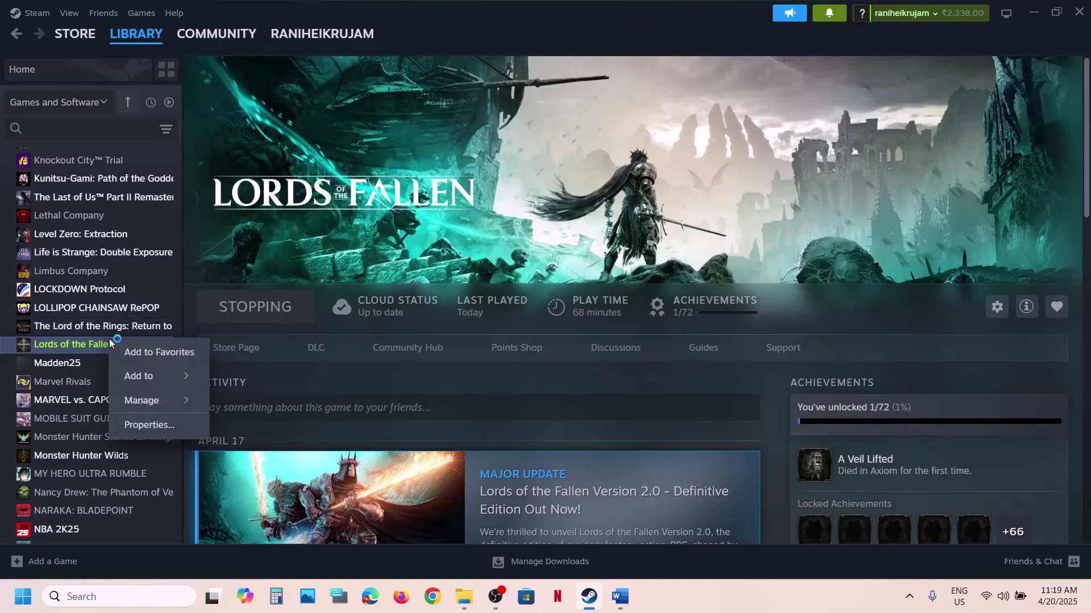
pyautogui.click(189, 435)
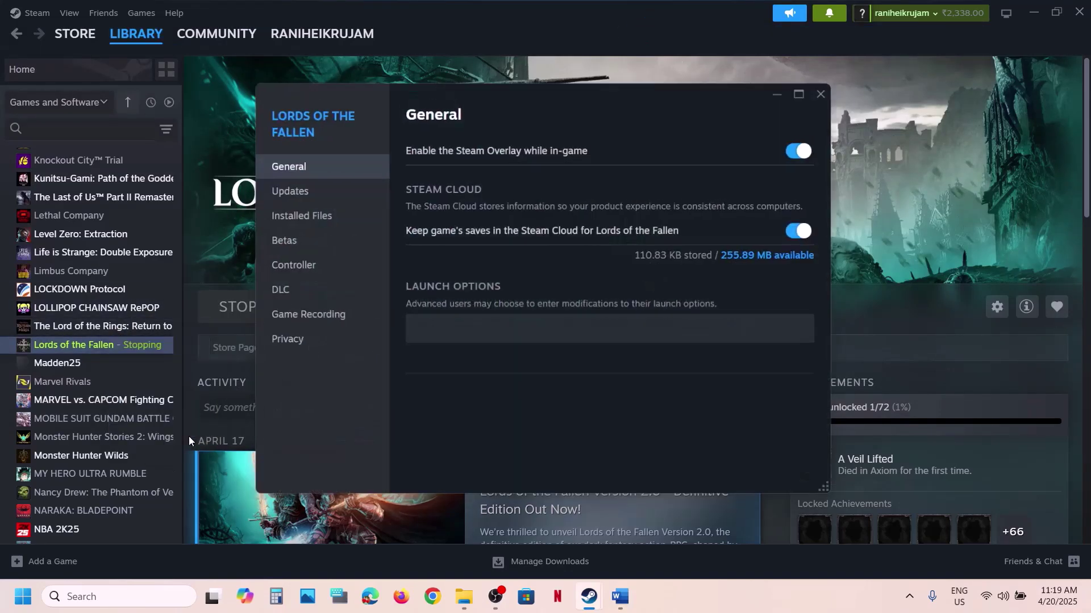
pyautogui.click(295, 215)
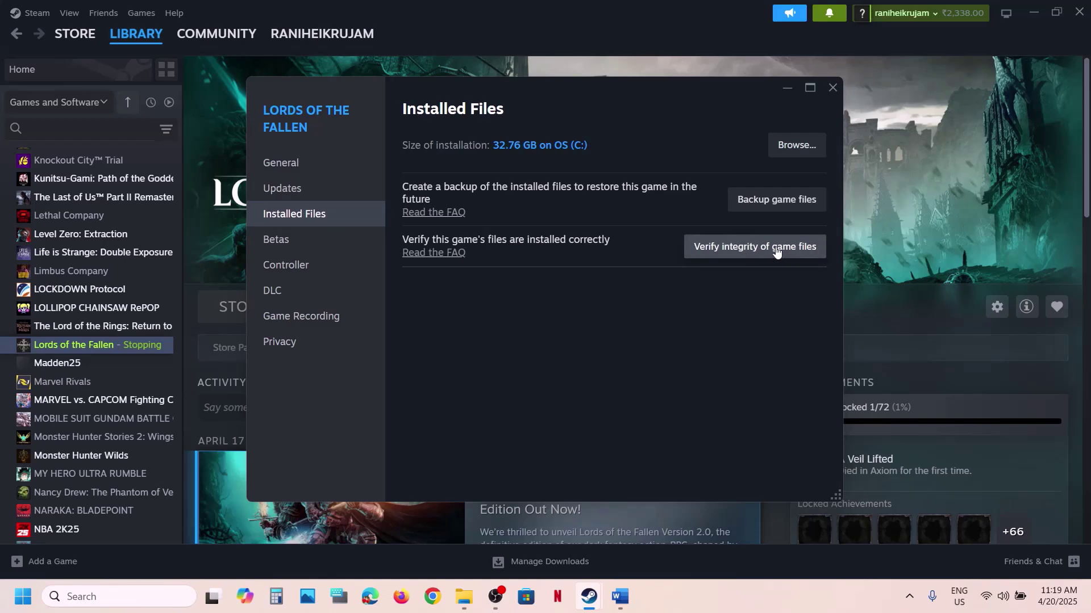
pyautogui.click(833, 88)
# Switch to the Word instructions, highlight "game from the game installation" in Step 4, and return to Steam.
pyautogui.click(620, 596)
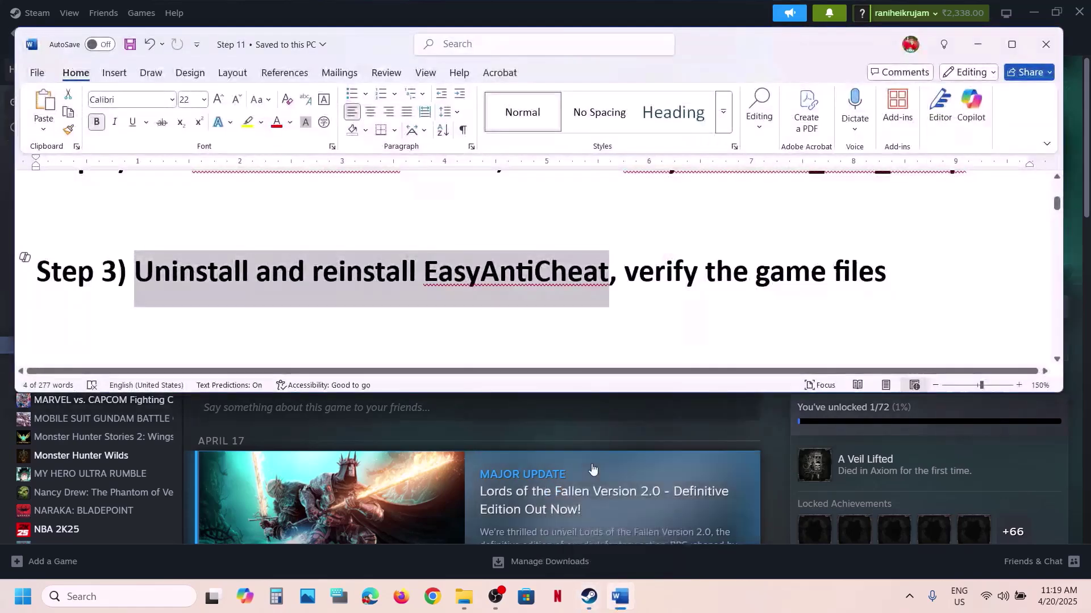
pyautogui.scroll(-2, 459, 324)
pyautogui.scroll(-3, 459, 324)
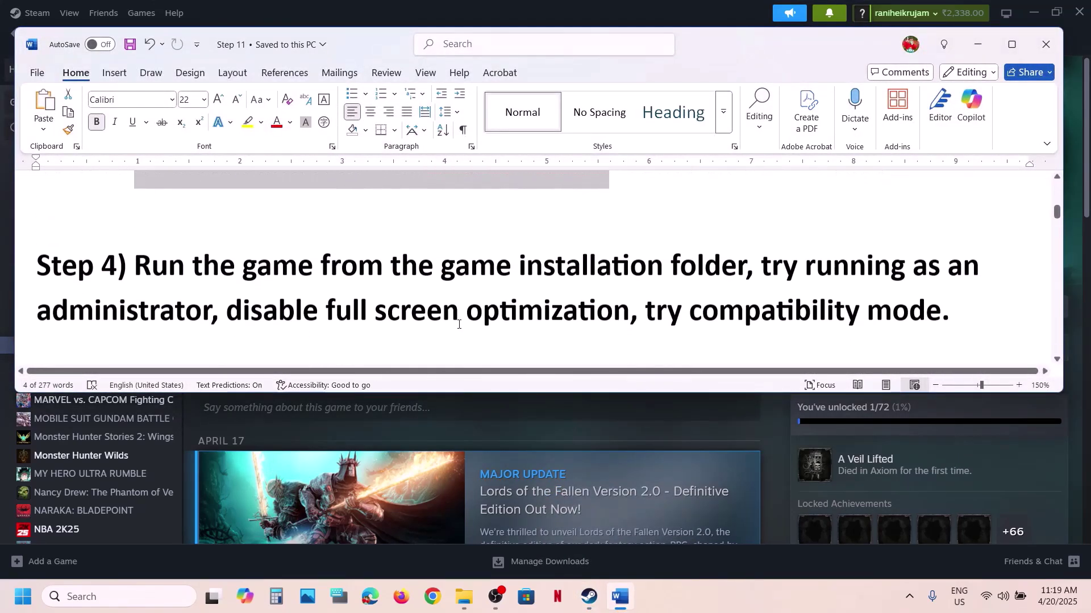
pyautogui.moveTo(248, 283); pyautogui.dragTo(663, 273)
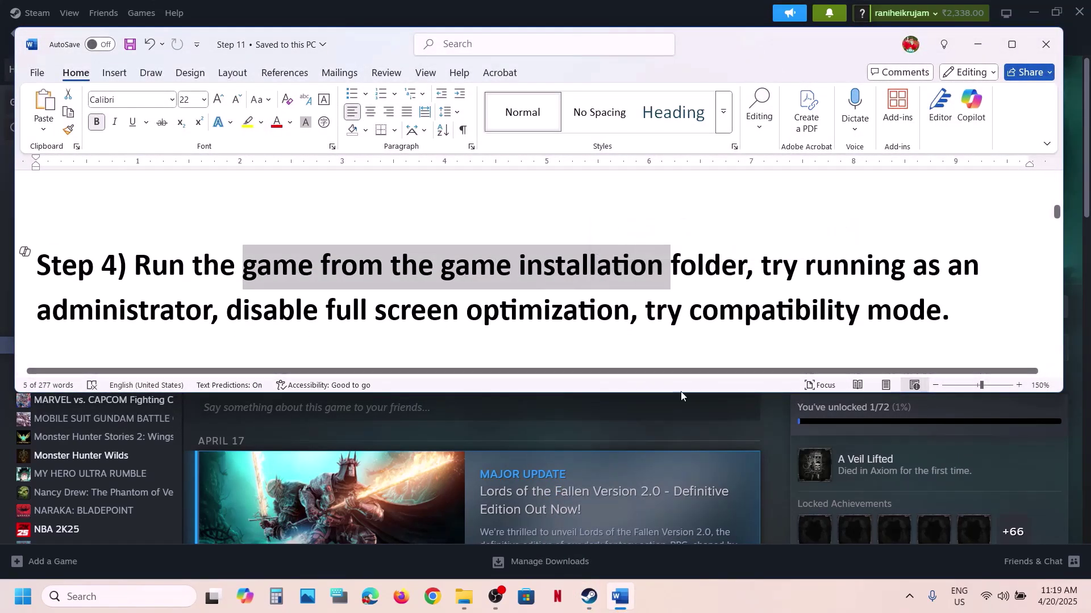
pyautogui.click(649, 447)
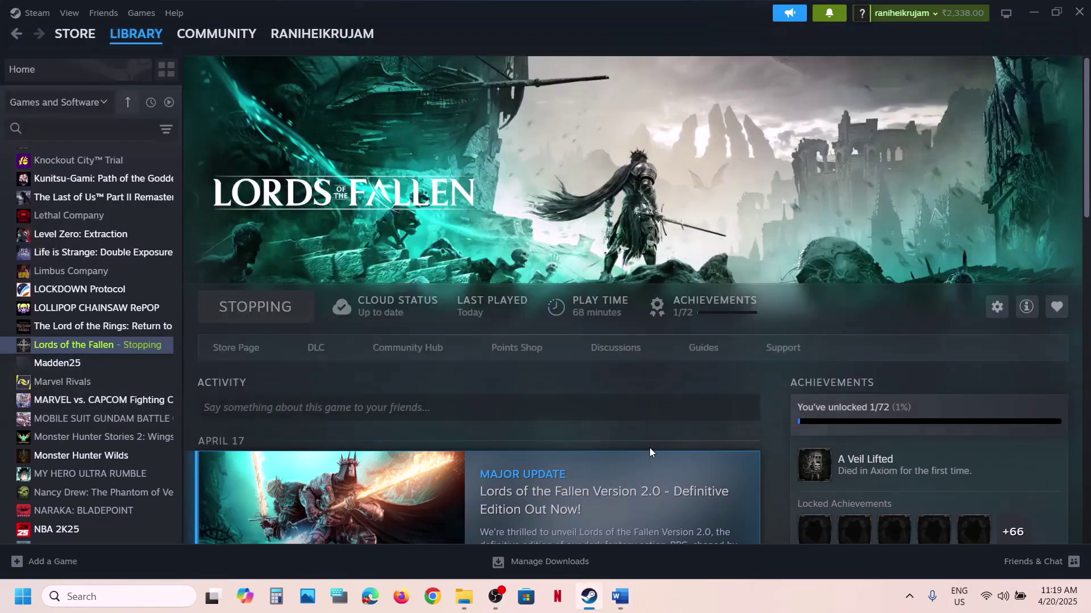
# Browse the local files of Lords of the Fallen and open the Win64 folder inside LOTF2 > Binaries.
pyautogui.rightClick(135, 346)
pyautogui.moveTo(208, 411)
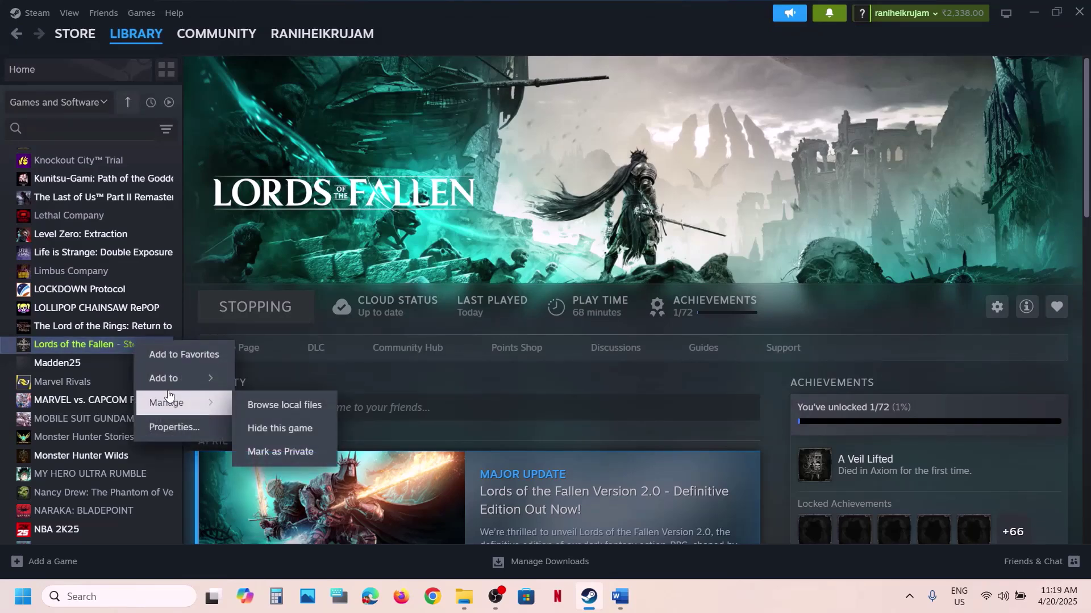
pyautogui.click(295, 412)
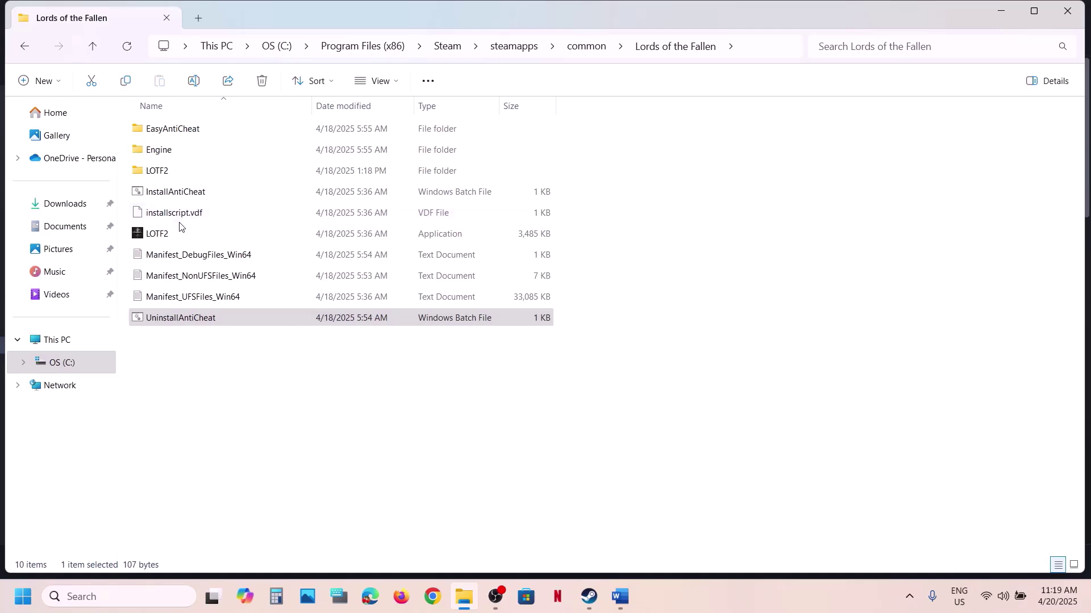
pyautogui.click(158, 236)
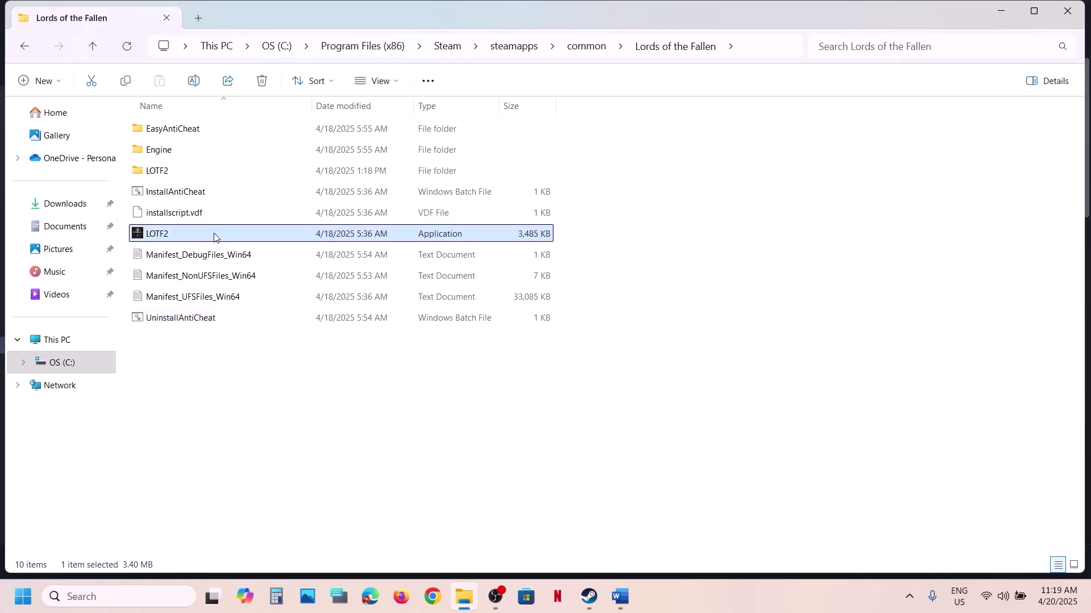
pyautogui.click(163, 176)
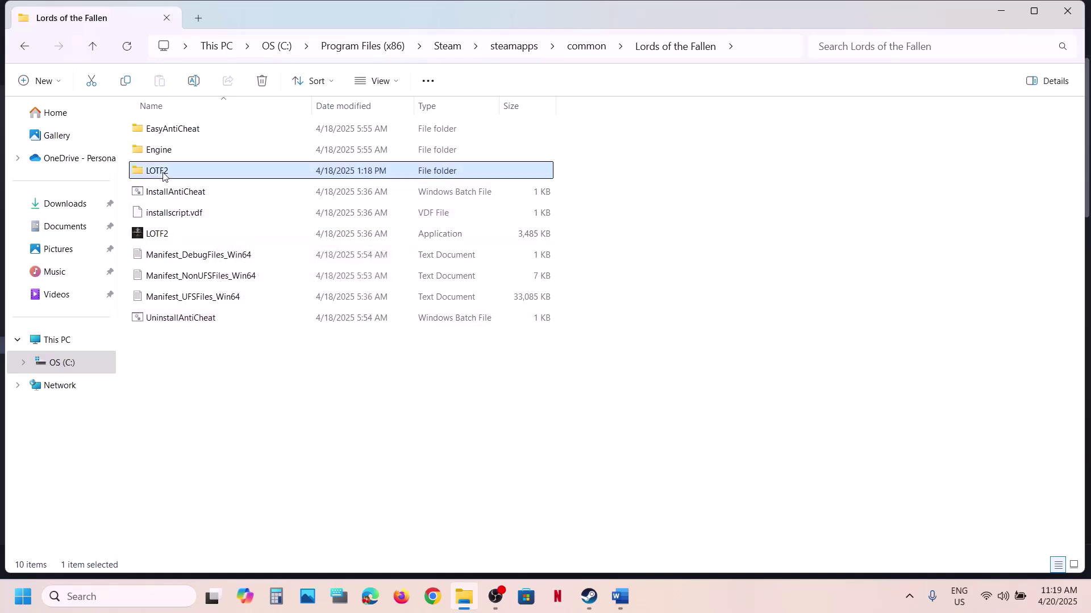
pyautogui.doubleClick(194, 171)
pyautogui.doubleClick(168, 149)
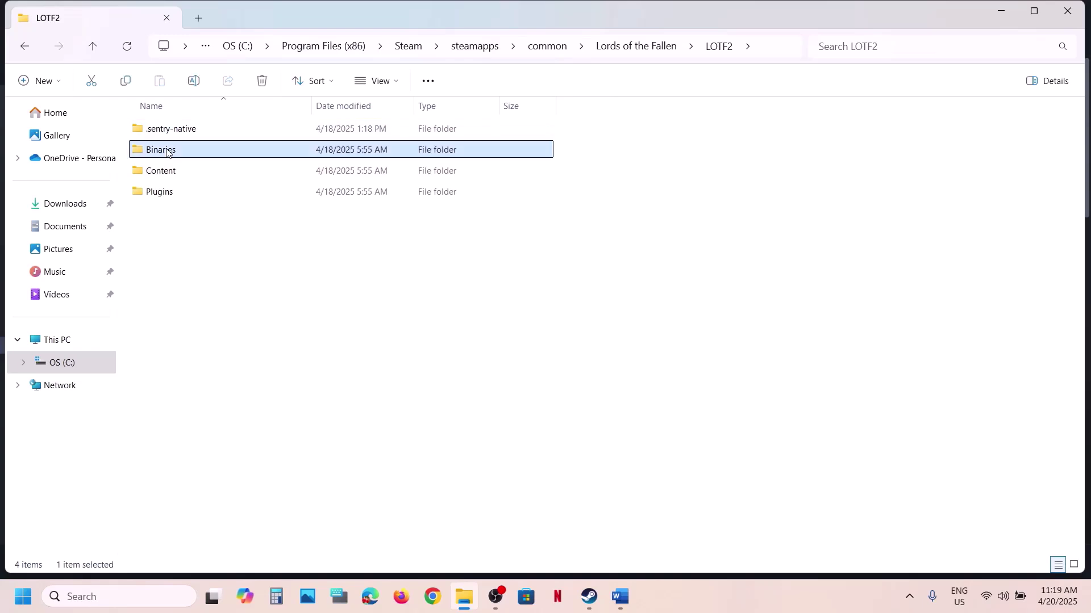
pyautogui.doubleClick(188, 129)
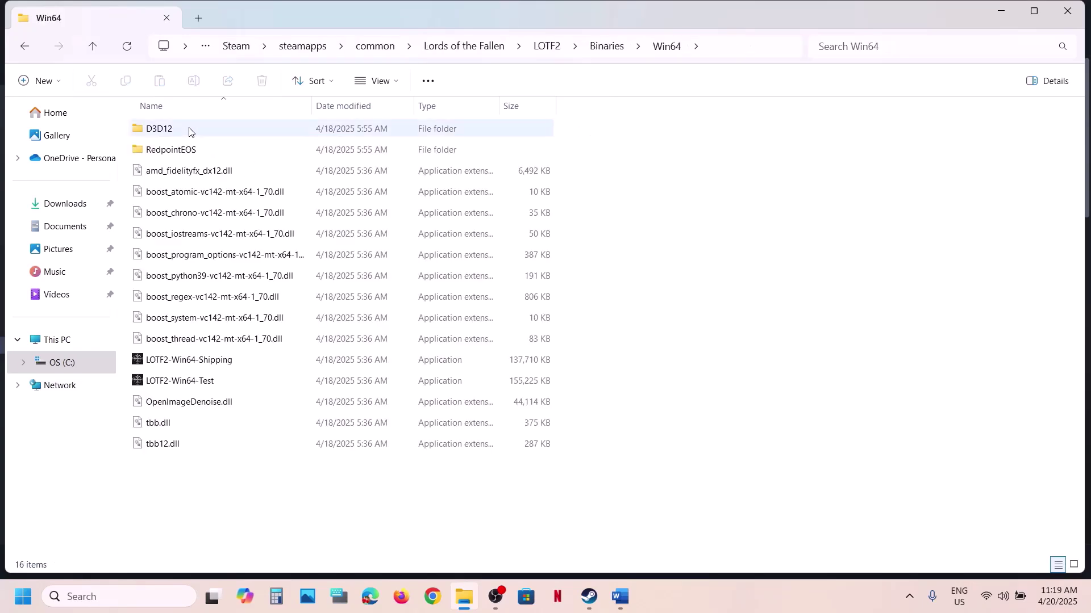
# Set LOTF2-Win64-Shipping to always run as an administrator in its compatibility properties, and confirm the change.
pyautogui.click(201, 358)
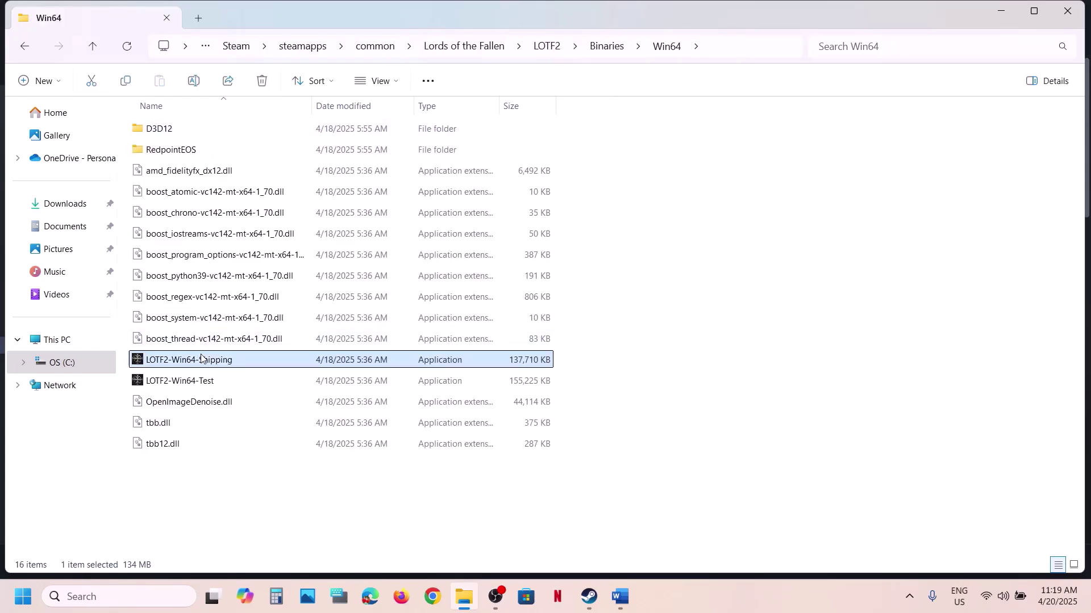
pyautogui.rightClick(230, 363)
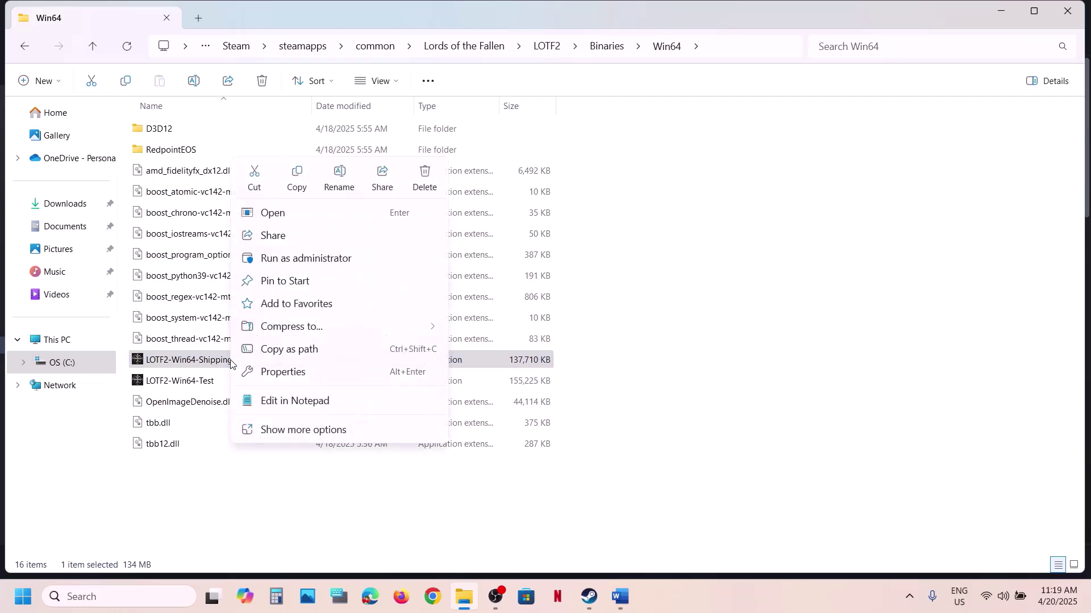
pyautogui.click(287, 375)
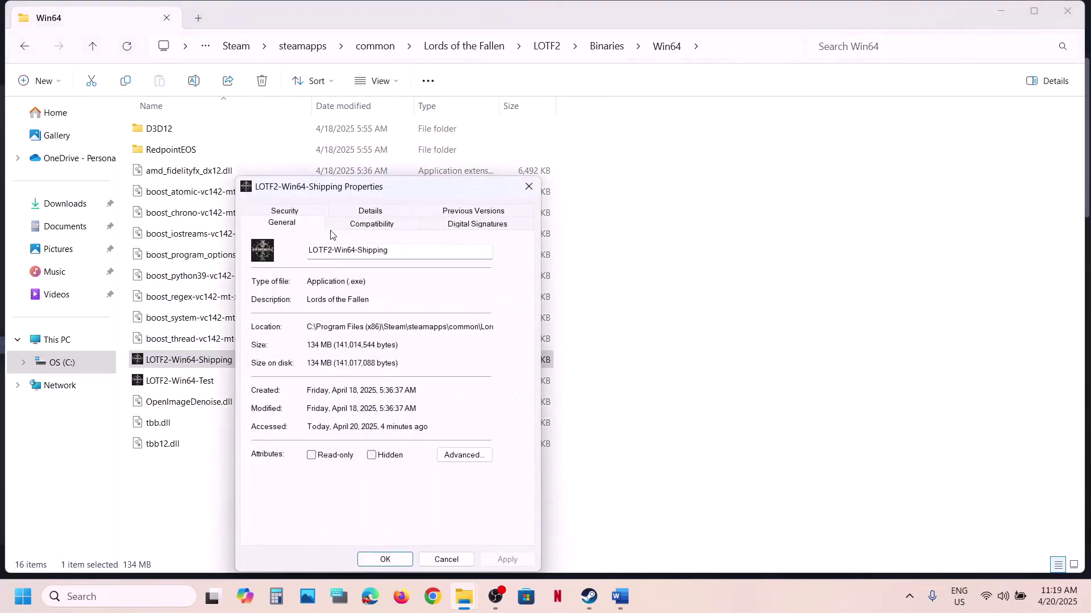
pyautogui.click(347, 224)
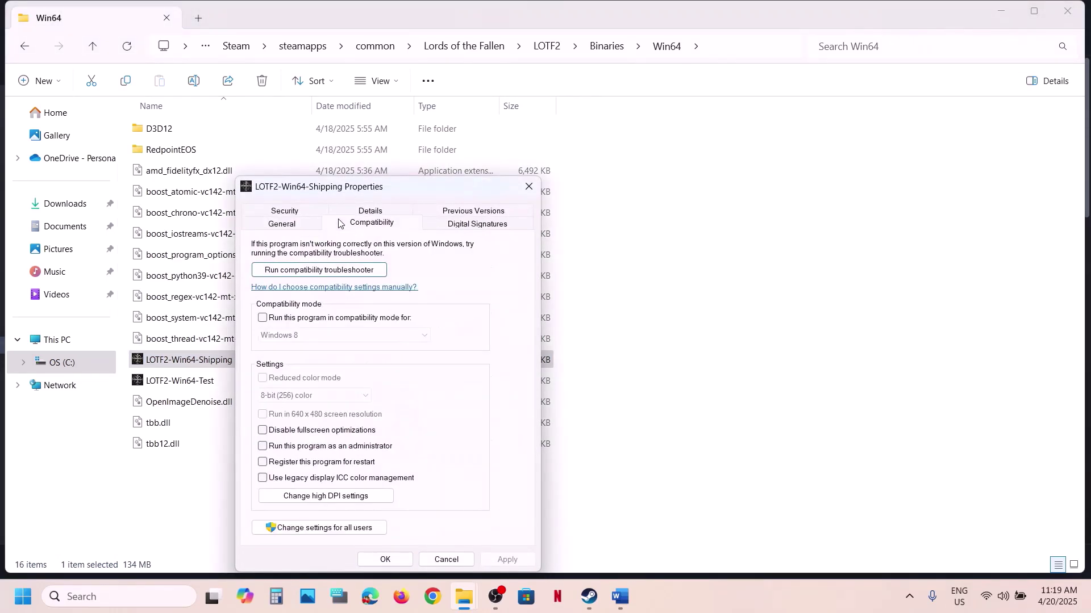
pyautogui.click(263, 447)
pyautogui.click(514, 562)
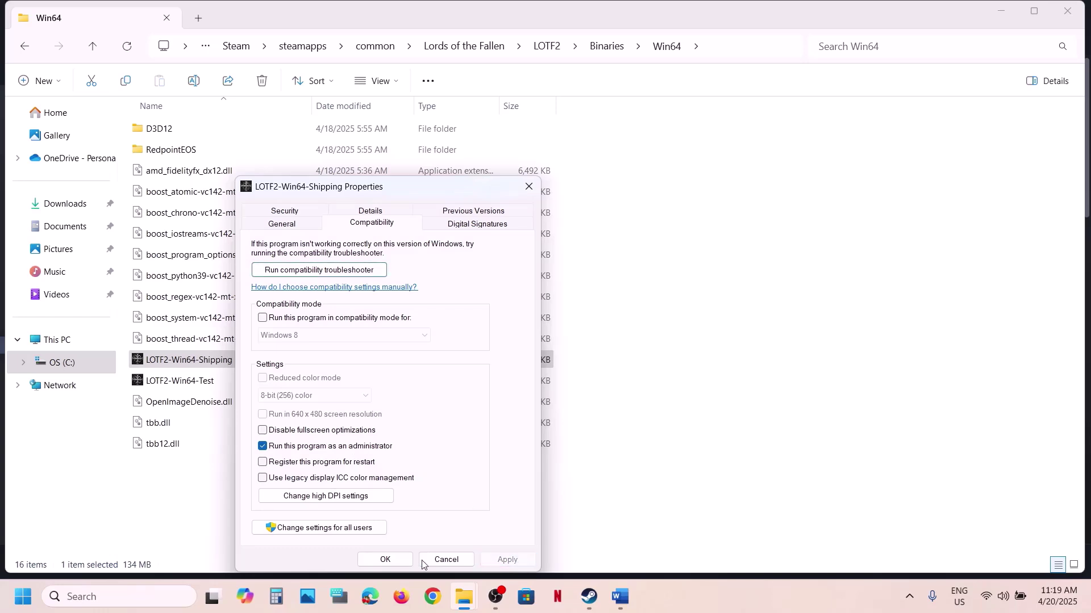
pyautogui.click(385, 561)
# Enable compatibility mode for LOTF2-Win64-Shipping, apply it with Windows 8, and switch it to Windows 7.
pyautogui.rightClick(221, 366)
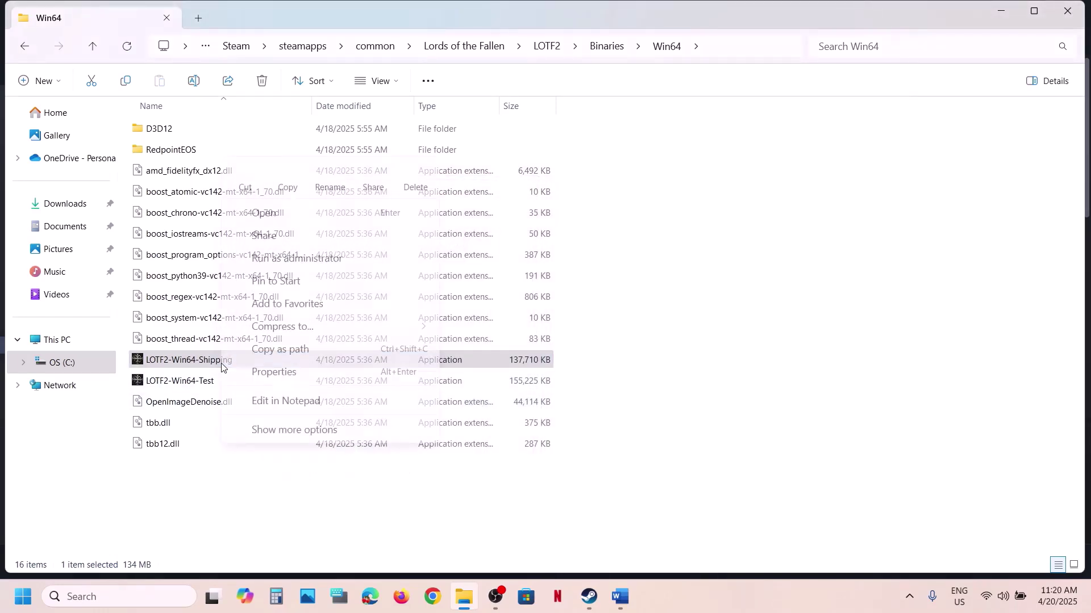
pyautogui.click(289, 373)
pyautogui.click(349, 228)
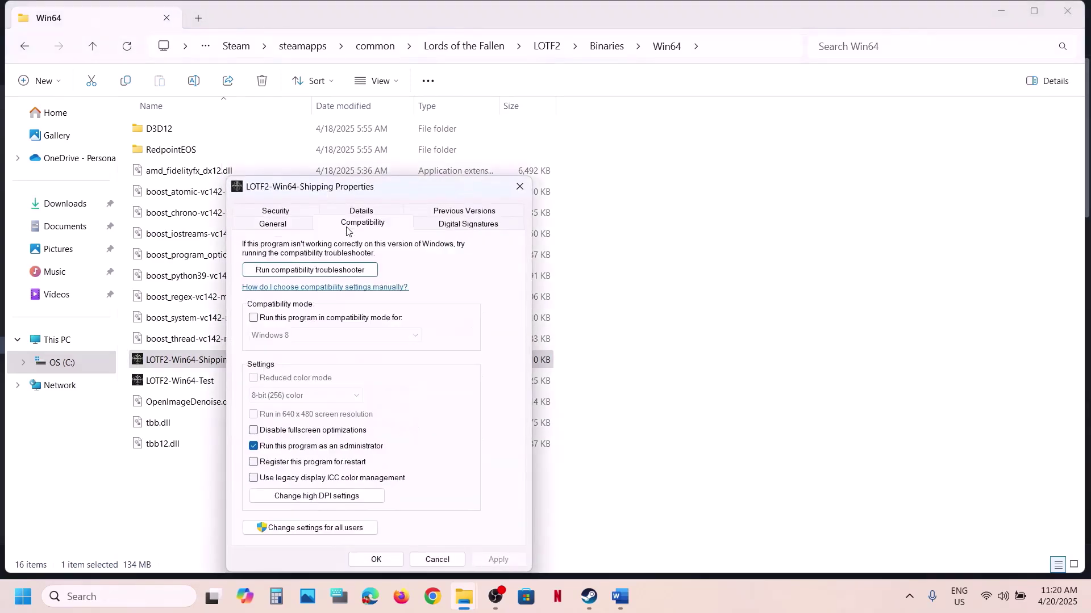
pyautogui.click(253, 318)
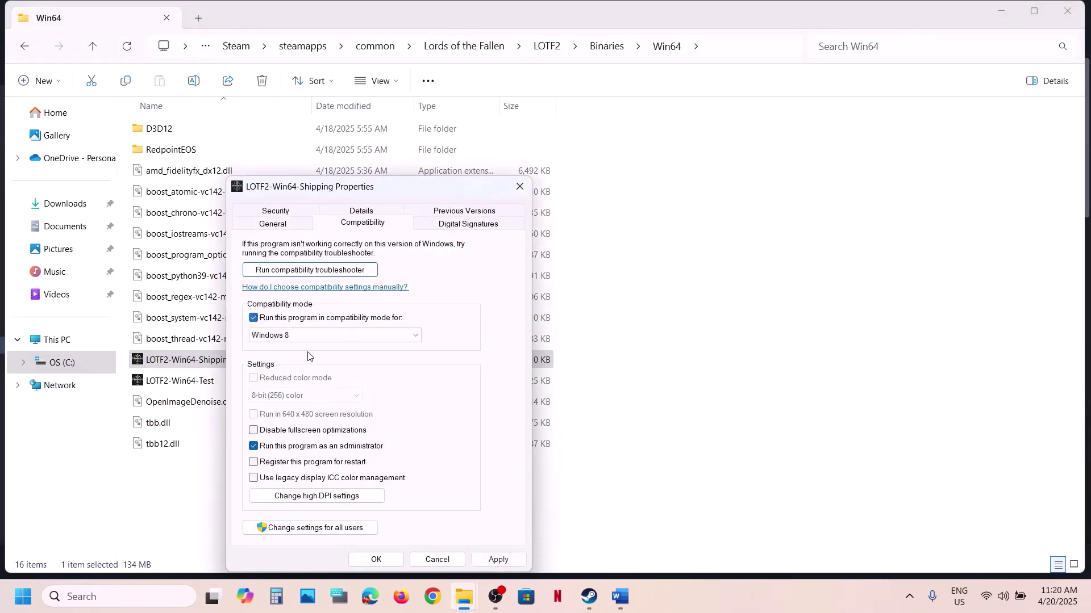
pyautogui.click(510, 567)
pyautogui.click(356, 335)
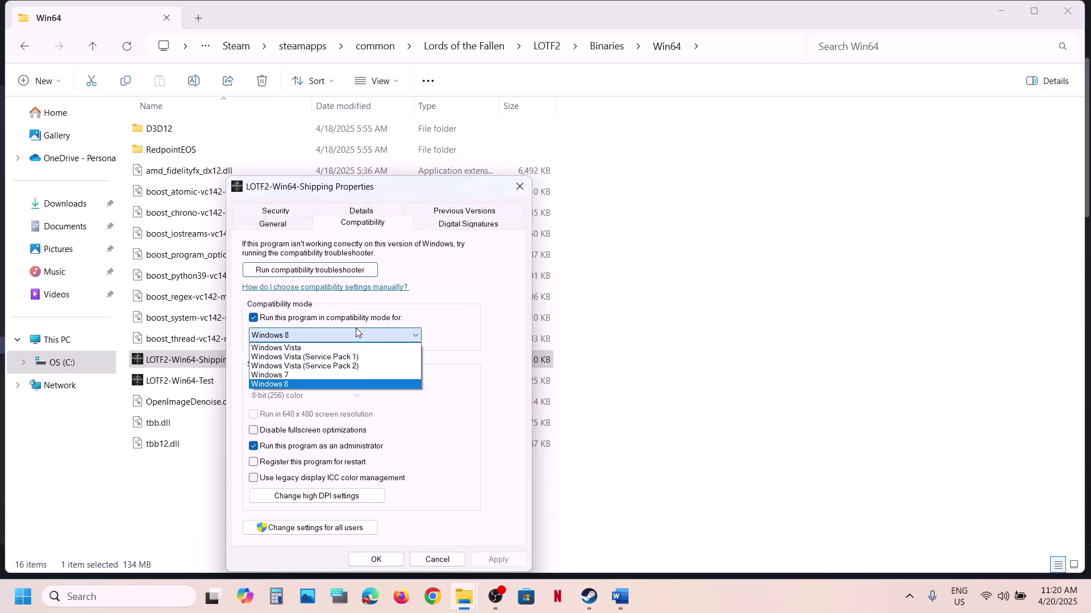
pyautogui.click(293, 375)
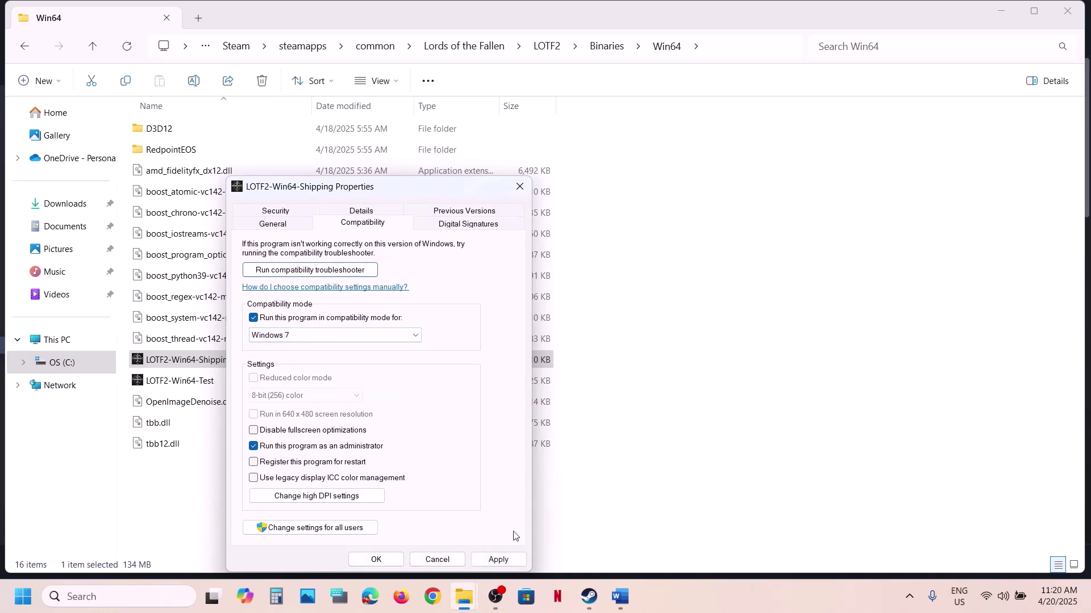
pyautogui.click(495, 560)
# Disable fullscreen optimizations for LOTF2-Win64-Shipping, apply the setting, and close its properties.
pyautogui.click(280, 430)
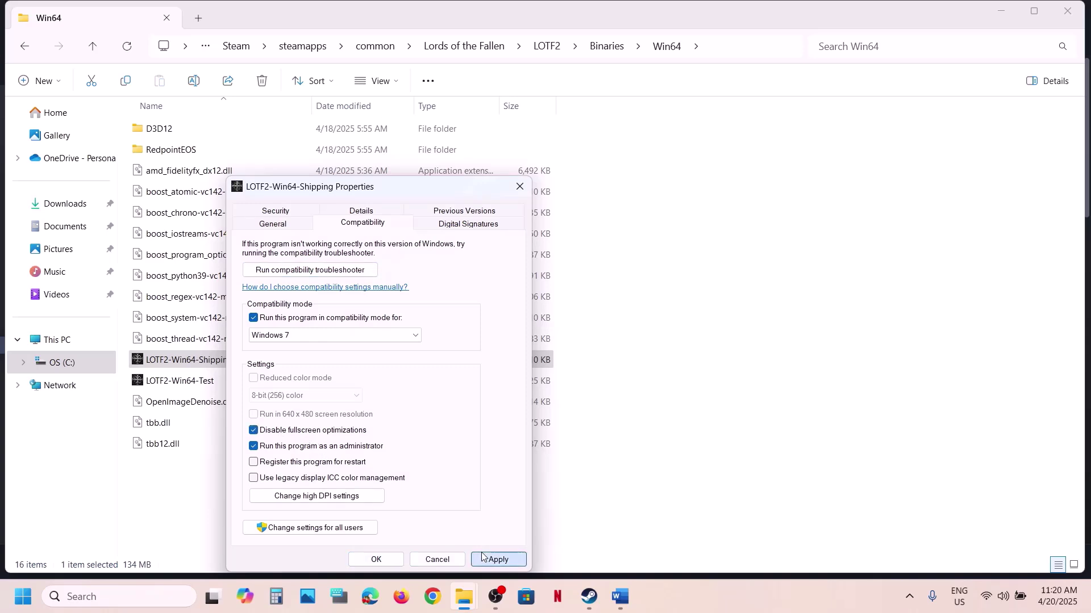
pyautogui.click(498, 559)
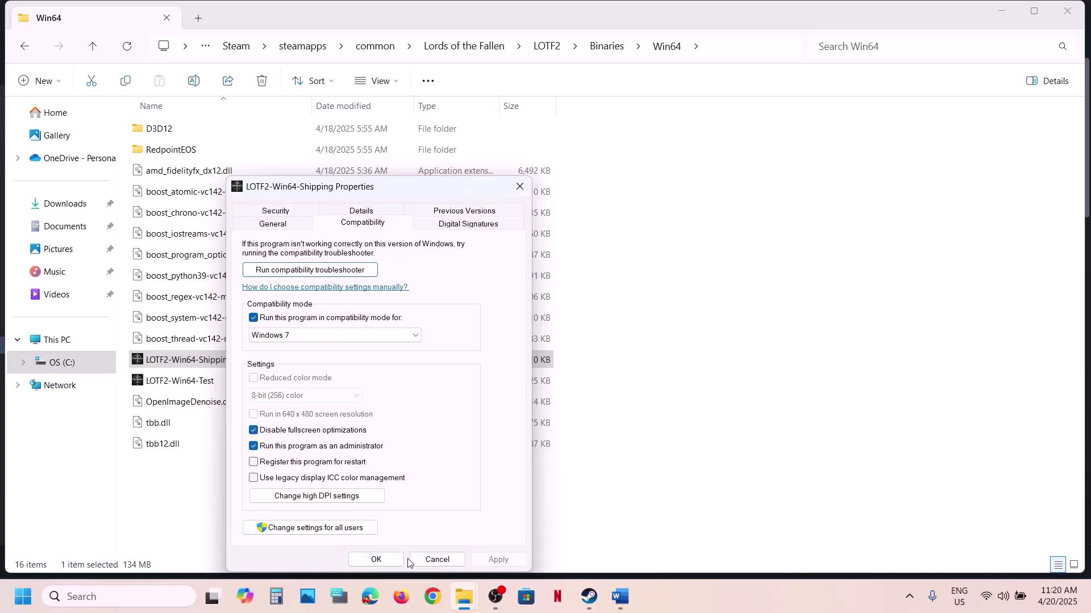
pyautogui.click(377, 560)
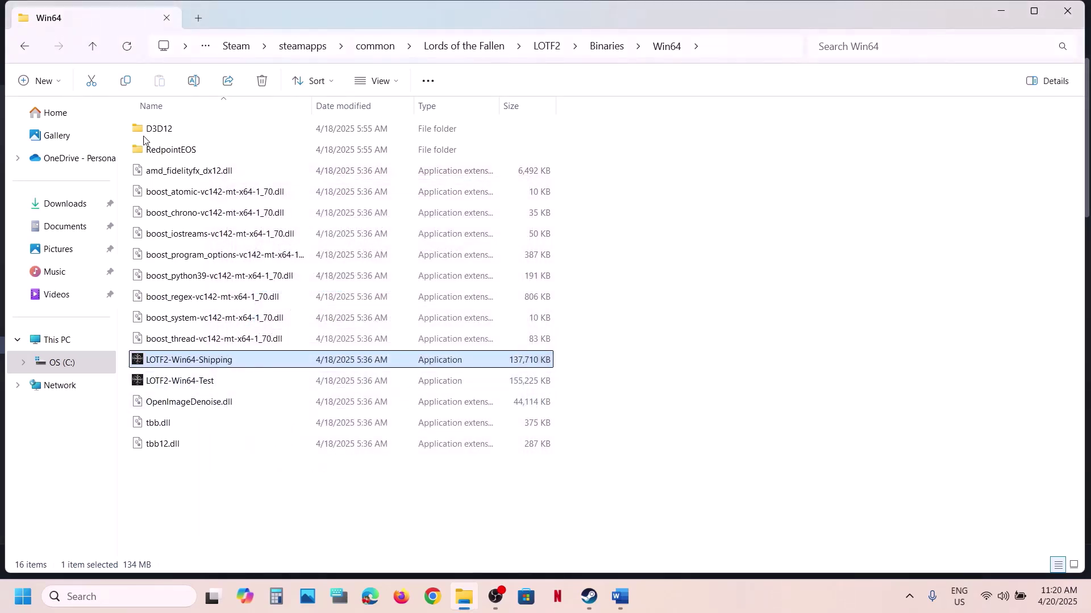
# Go up to the Lords of the Fallen folder and reopen LOTF2 > Binaries > Win64.
pyautogui.click(96, 53)
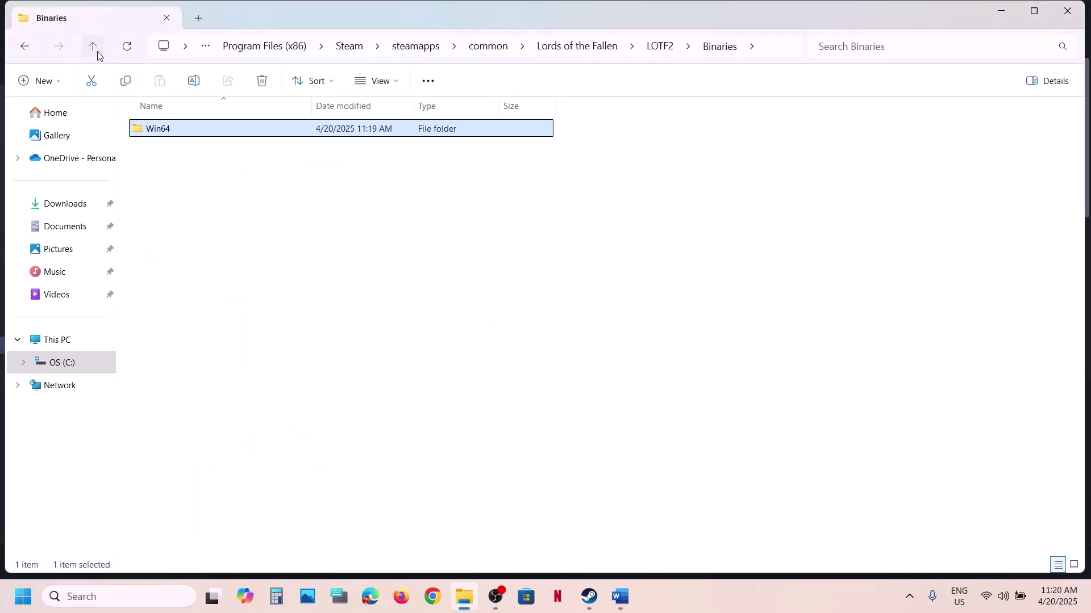
pyautogui.click(97, 53)
pyautogui.click(97, 53)
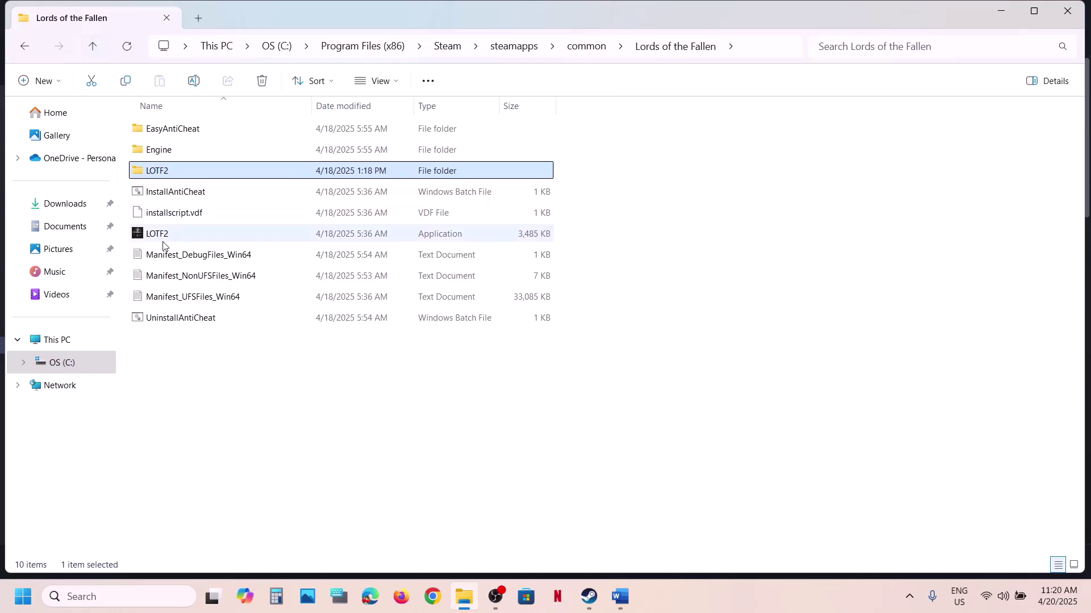
pyautogui.doubleClick(163, 170)
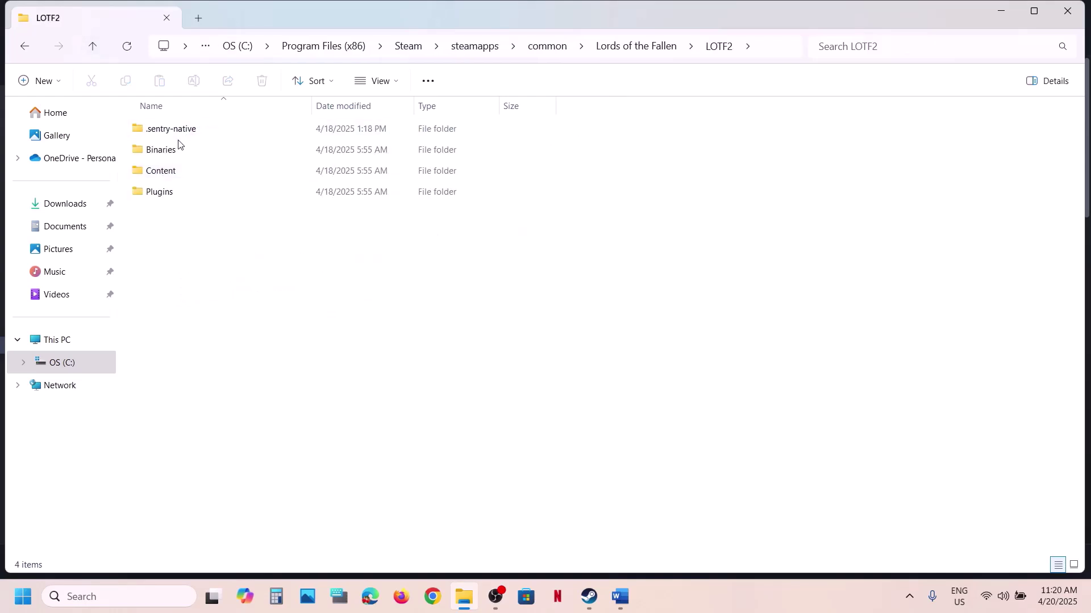
pyautogui.click(178, 146)
pyautogui.doubleClick(180, 149)
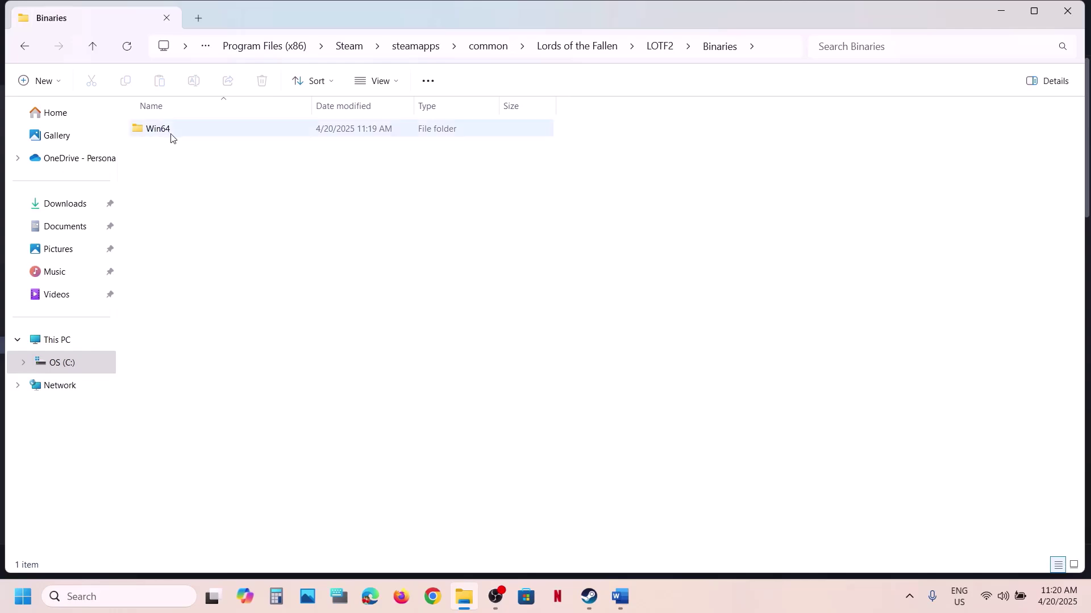
pyautogui.doubleClick(171, 134)
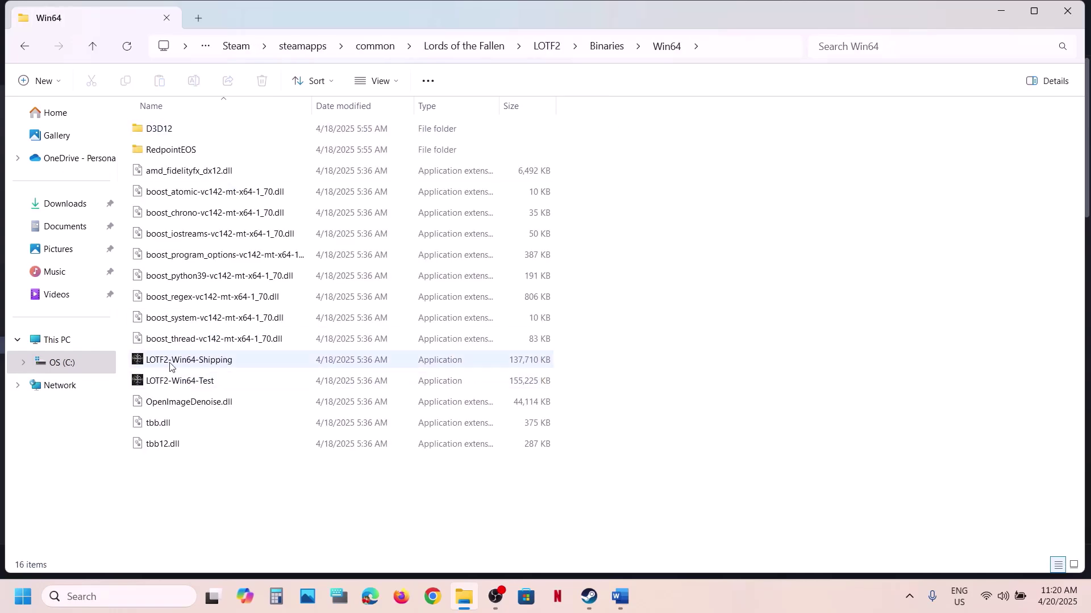
# Turn off compatibility mode and Disable fullscreen optimizations for LOTF2-Win64-Shipping, and apply the changes.
pyautogui.click(170, 366)
pyautogui.rightClick(170, 367)
pyautogui.click(254, 379)
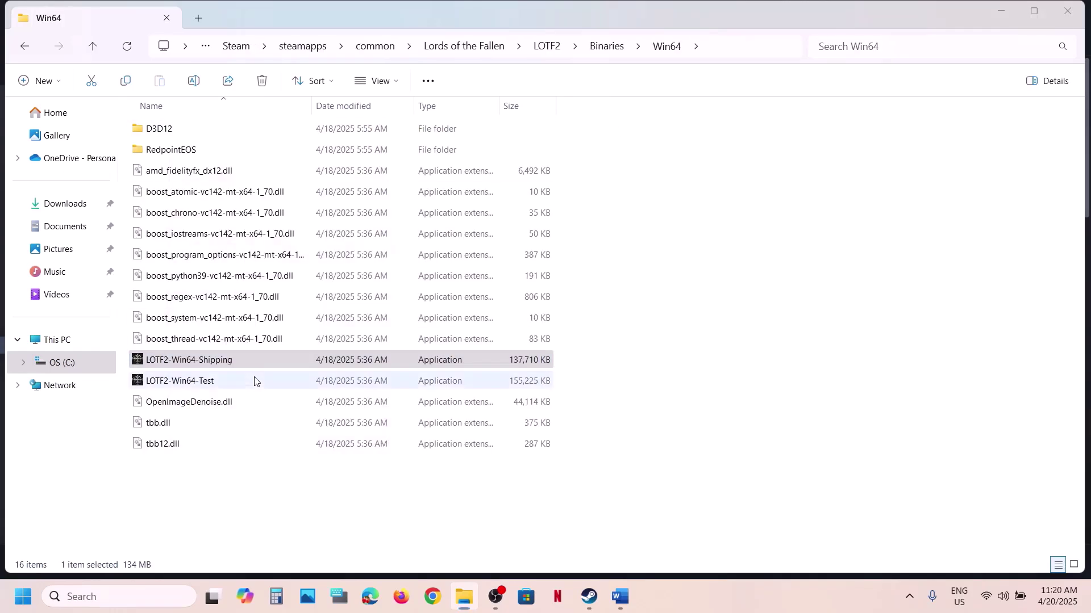
pyautogui.click(330, 223)
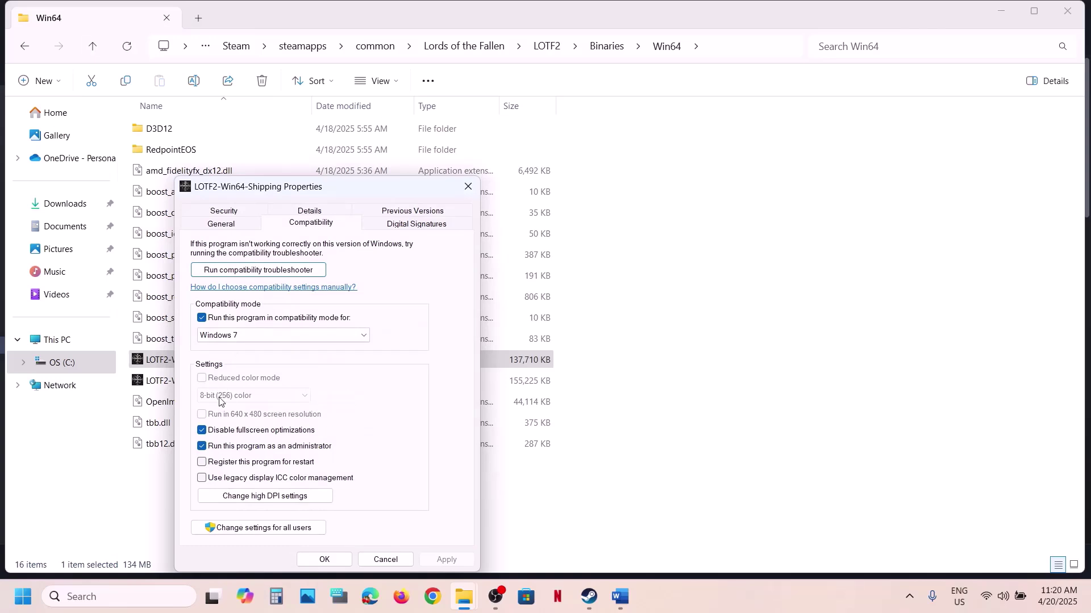
pyautogui.click(202, 317)
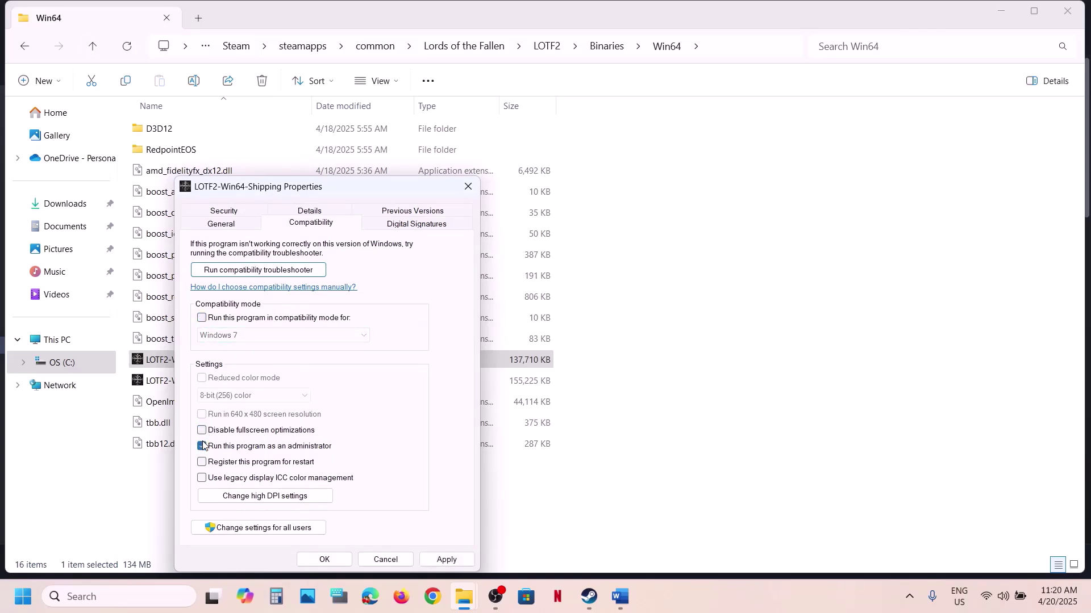
pyautogui.click(445, 560)
pyautogui.click(323, 559)
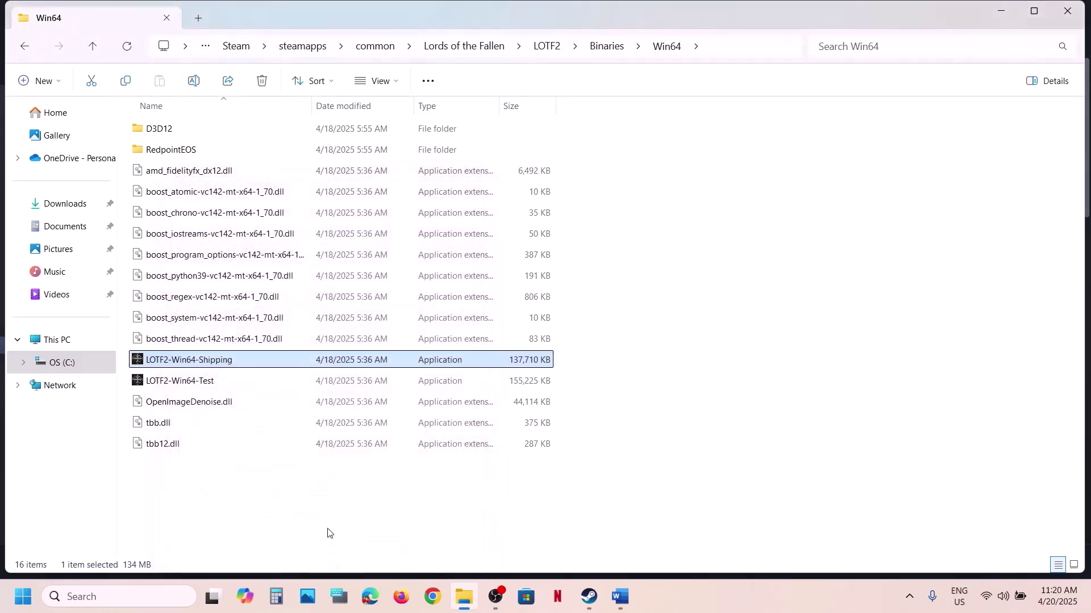
# Go up from the Win64 folder to the steamapps common folder, and switch to Steam.
pyautogui.click(100, 53)
pyautogui.click(100, 53)
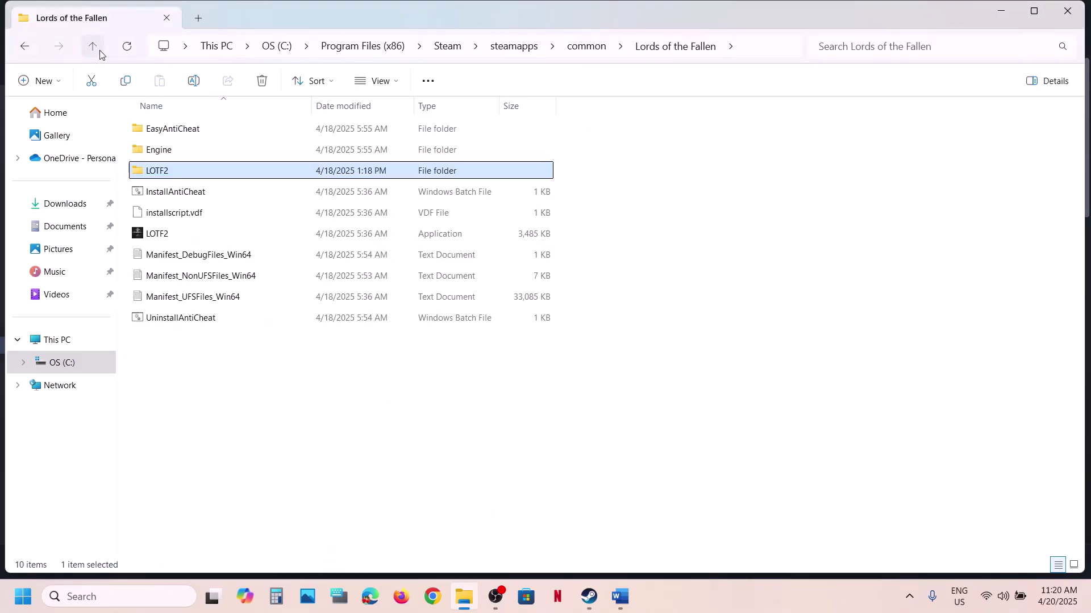
pyautogui.click(100, 53)
pyautogui.click(589, 596)
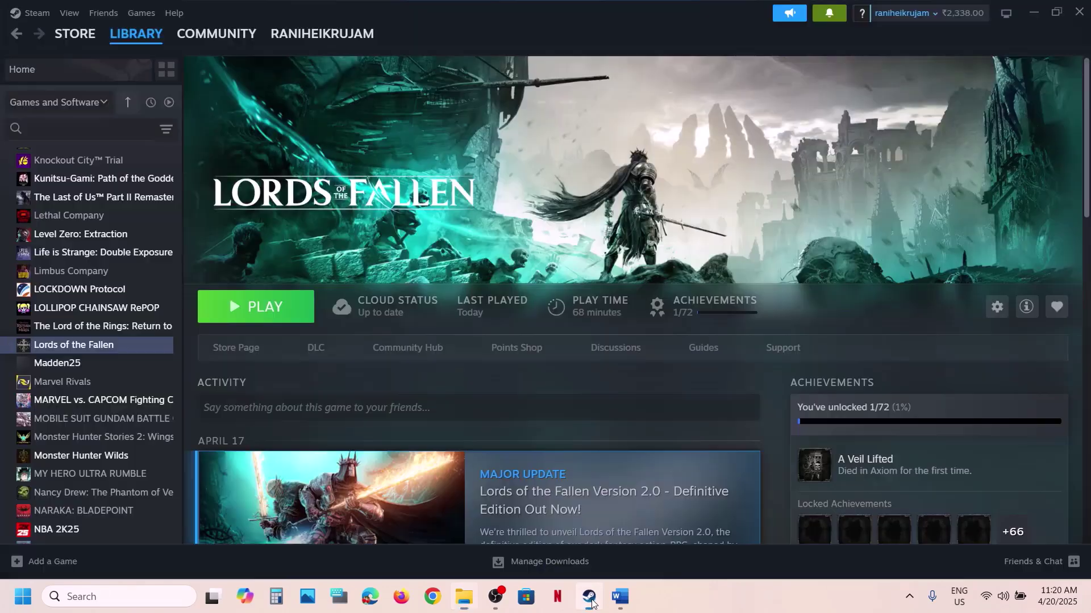
# Switch to the Word instructions and highlight "Rename the save game files" and "create a backup" in Step 5.
pyautogui.click(627, 604)
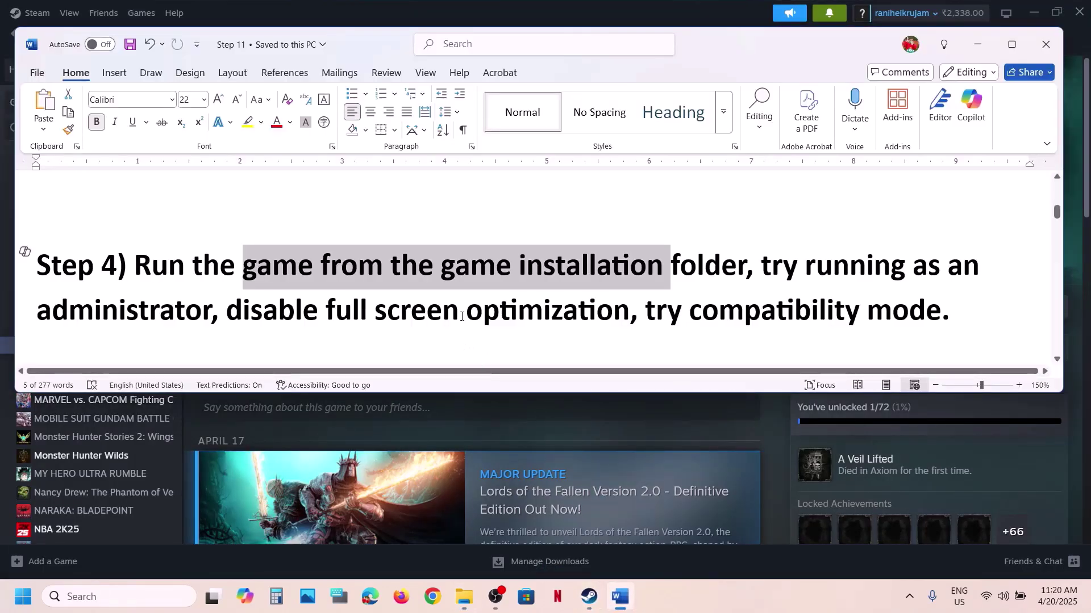
pyautogui.scroll(-3, 461, 316)
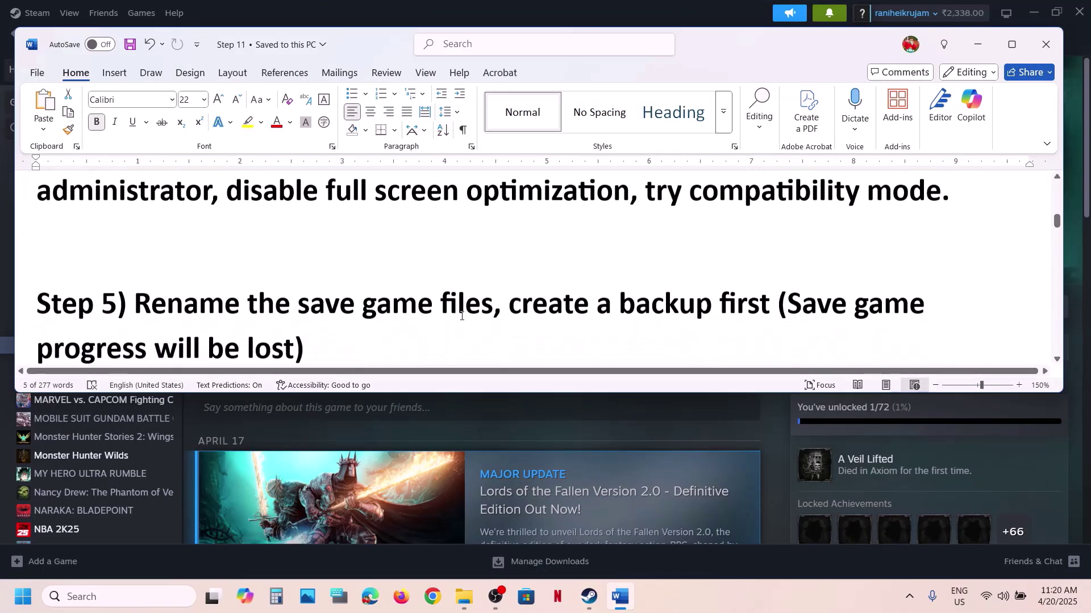
pyautogui.moveTo(159, 301); pyautogui.dragTo(491, 305)
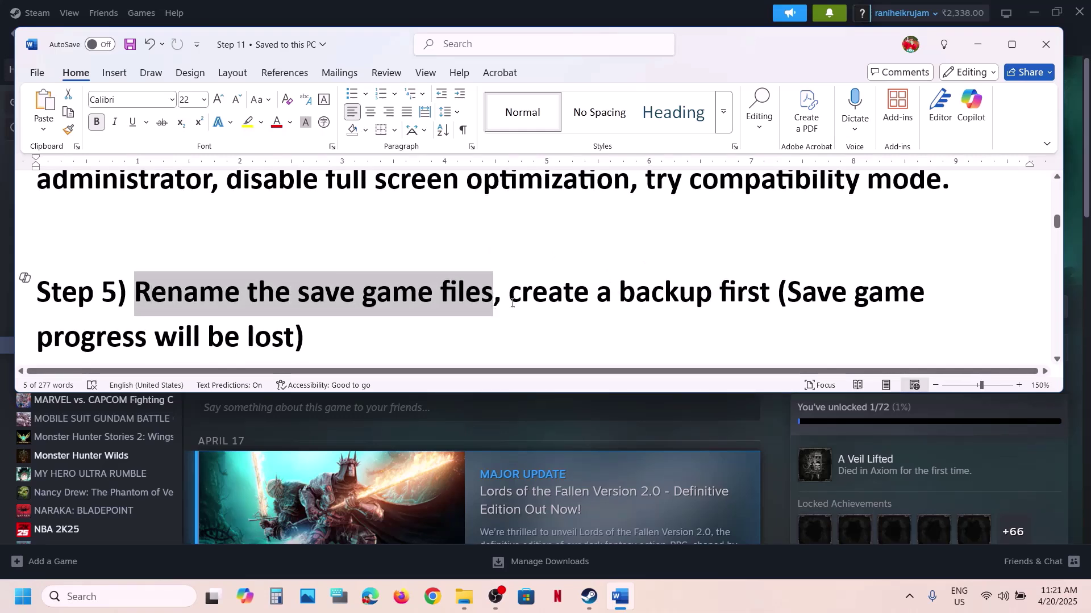
pyautogui.moveTo(510, 301); pyautogui.dragTo(717, 302)
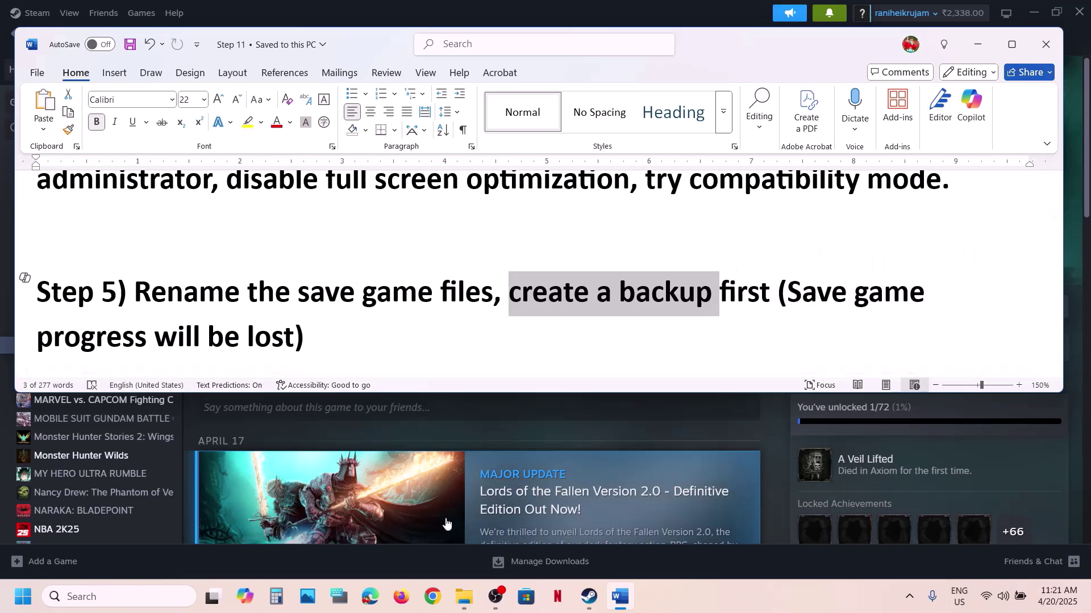
# Switch to File Explorer and open the account's profile folder under Users on the C: drive.
pyautogui.click(461, 596)
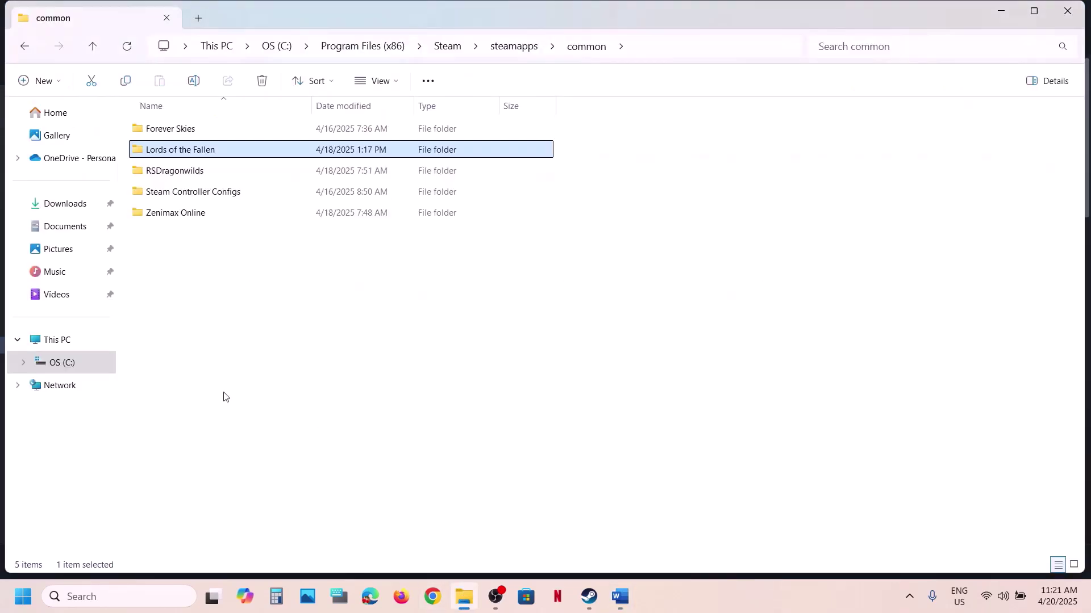
pyautogui.click(53, 348)
pyautogui.doubleClick(243, 130)
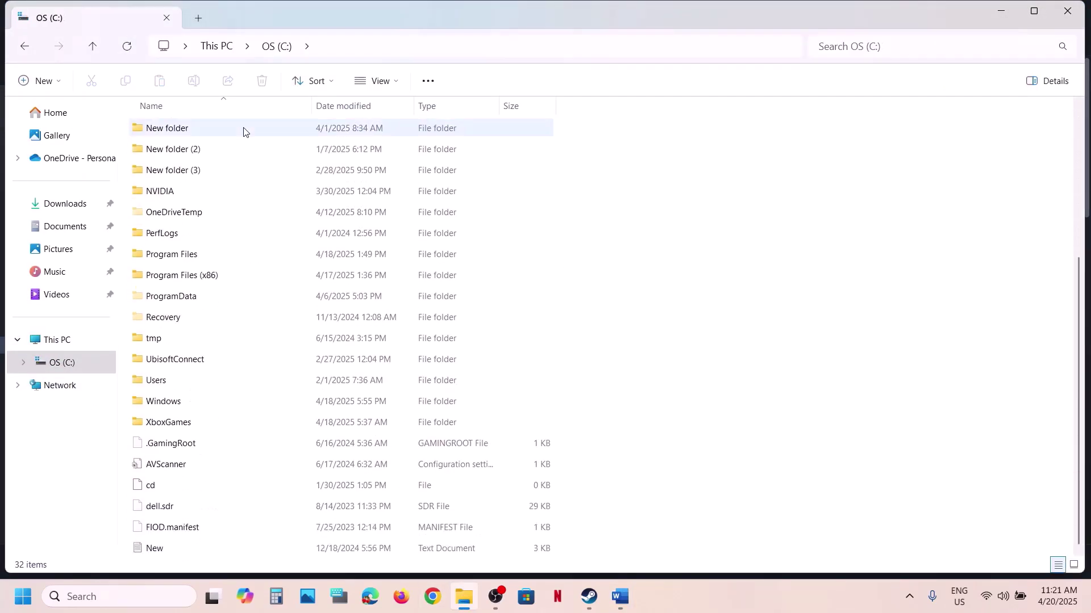
pyautogui.doubleClick(171, 381)
pyautogui.doubleClick(153, 133)
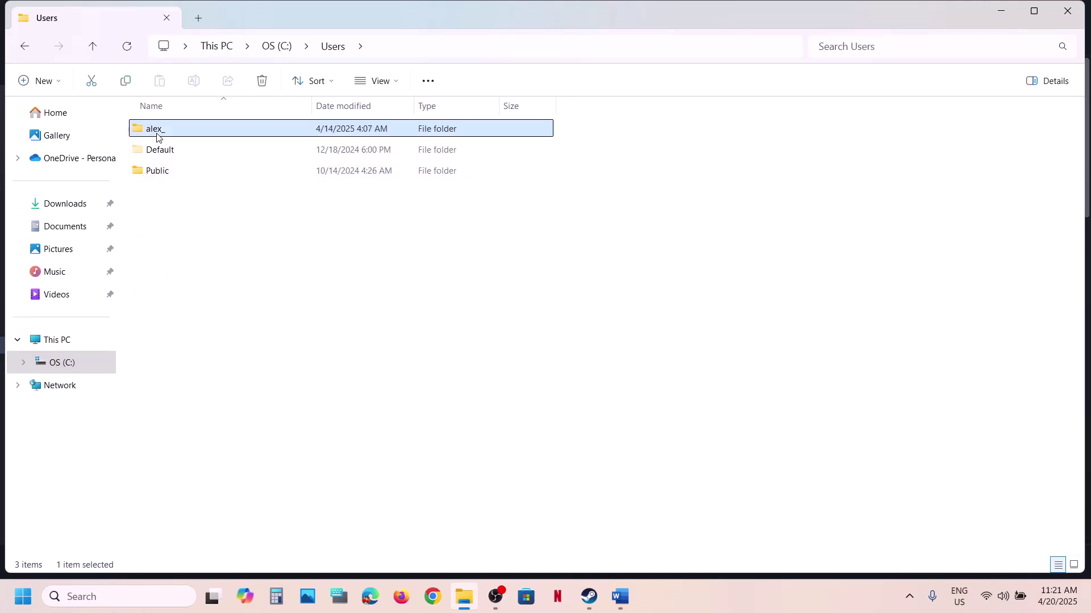
# Check the Hidden items display option for the profile folder, and open AppData > Local.
pyautogui.click(195, 283)
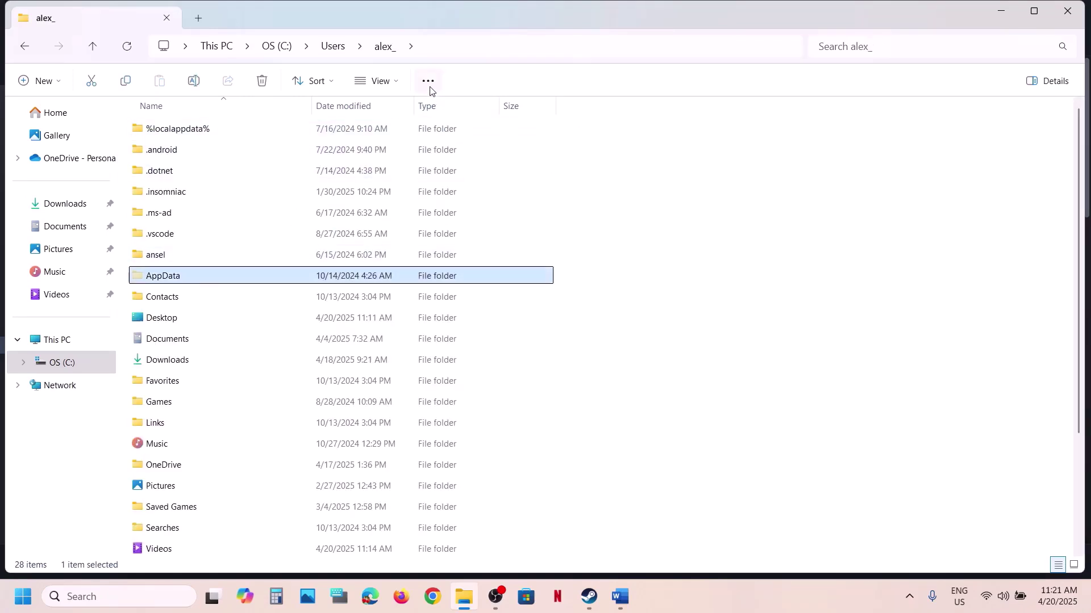
pyautogui.click(401, 84)
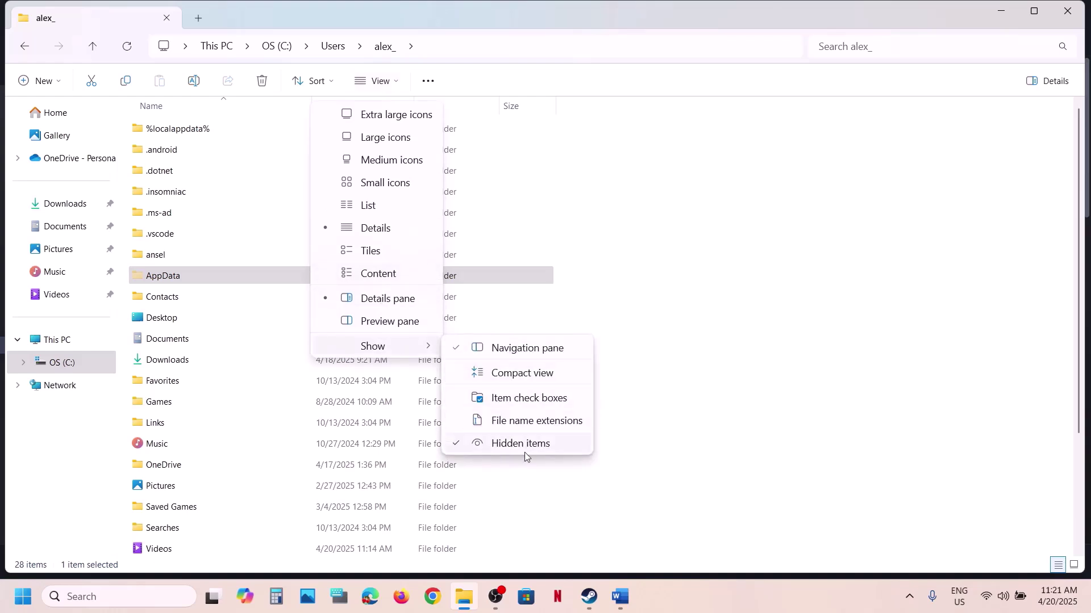
pyautogui.doubleClick(216, 277)
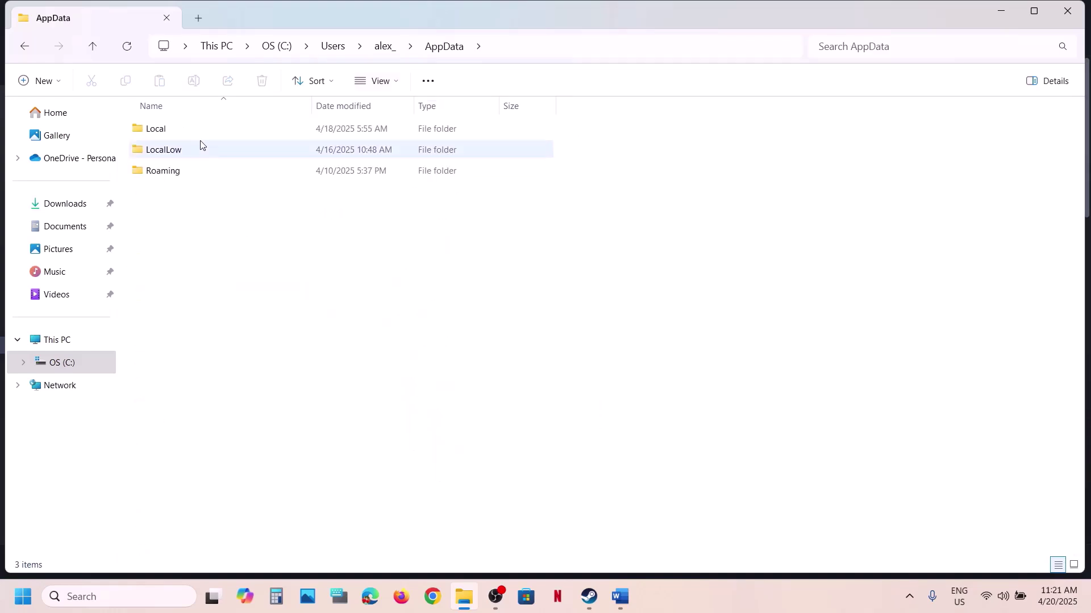
pyautogui.doubleClick(183, 129)
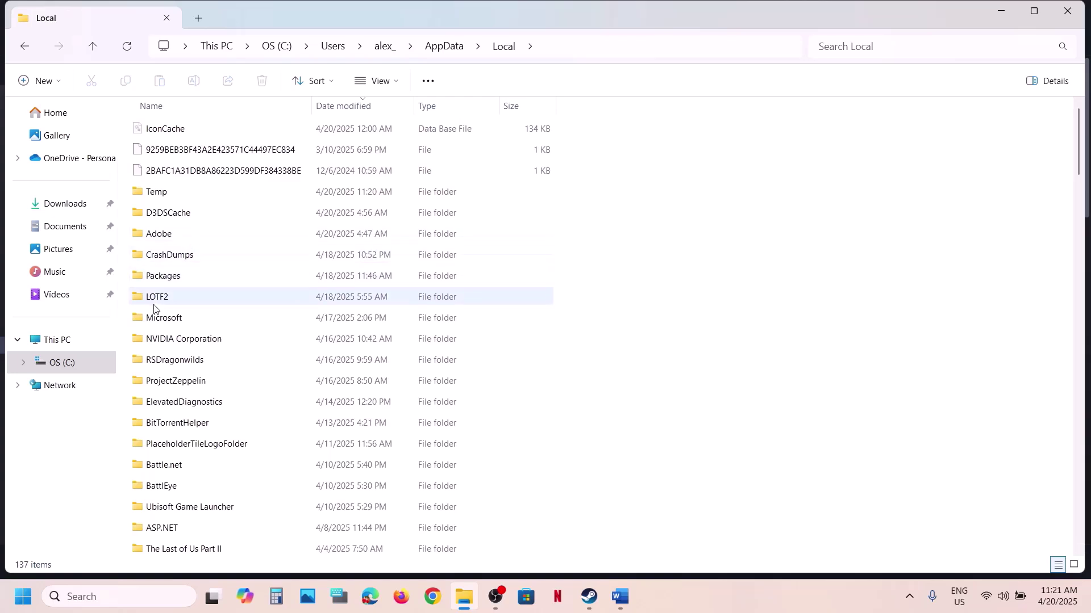
# Back up the LOTF2 folder from AppData > Local by copying it to the desktop, and return to File Explorer.
pyautogui.click(185, 295)
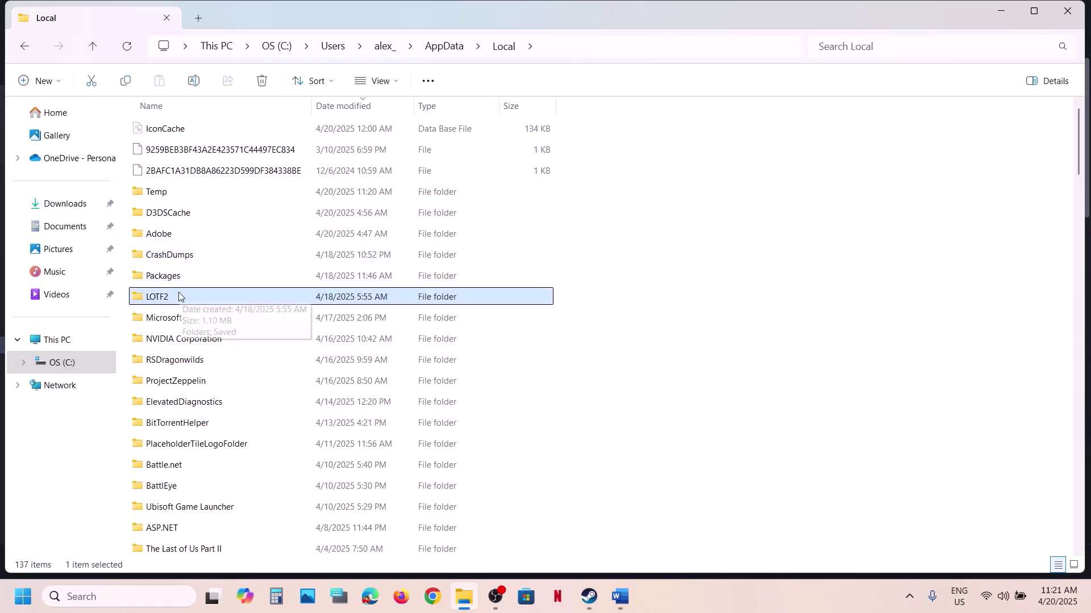
pyautogui.rightClick(176, 297)
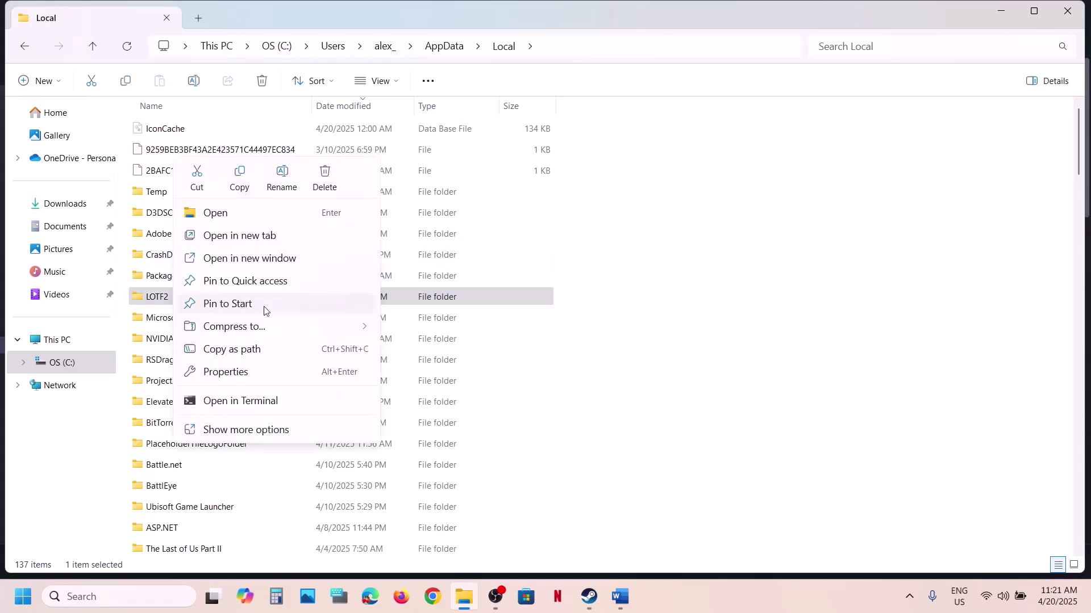
pyautogui.click(239, 177)
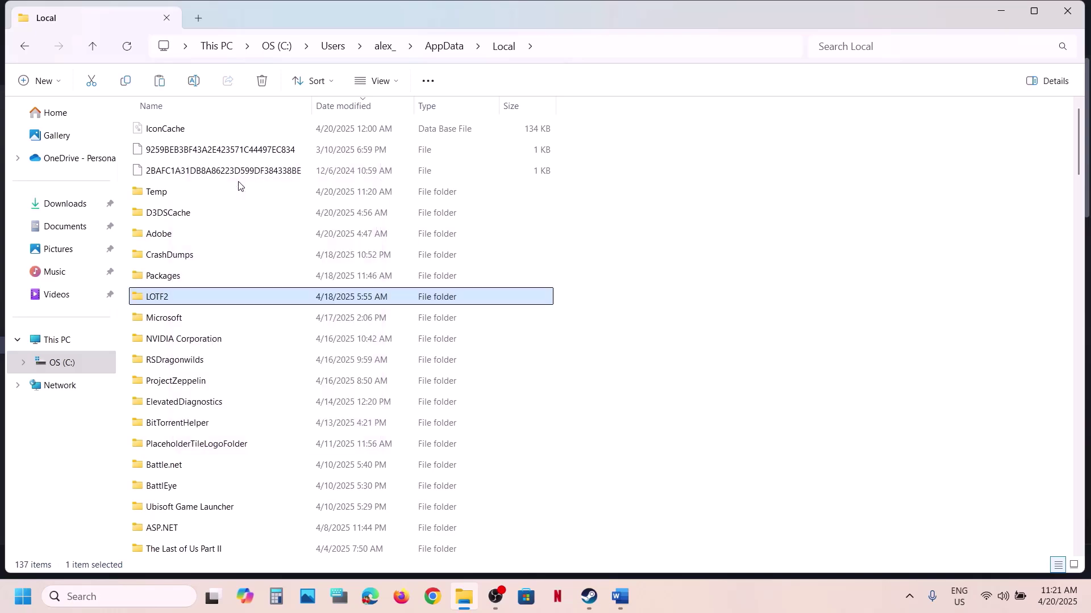
pyautogui.press('super+d')
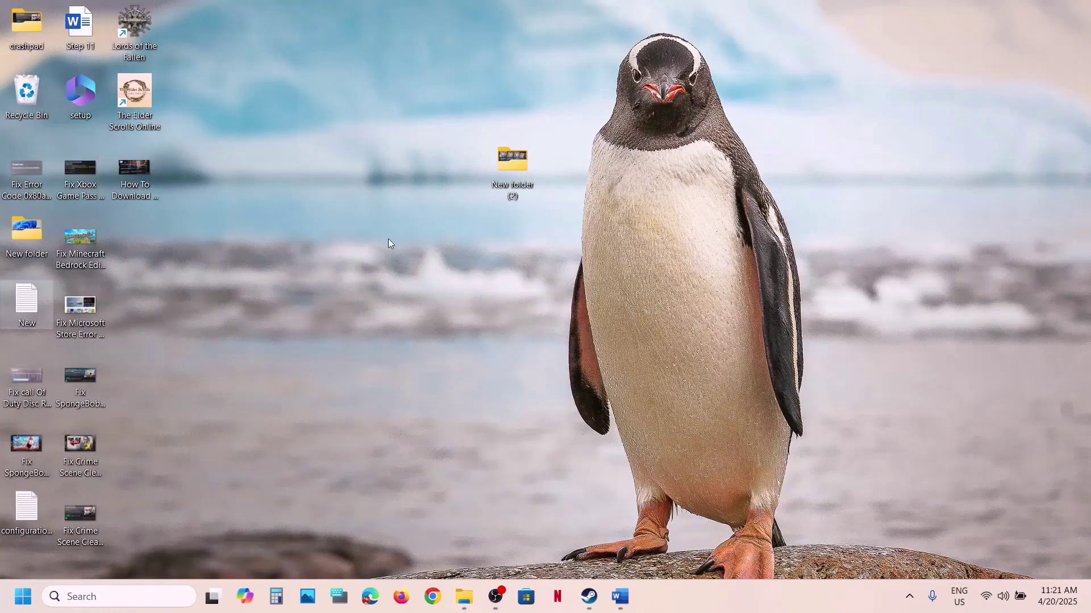
pyautogui.hotkey('ctrl', 'v')
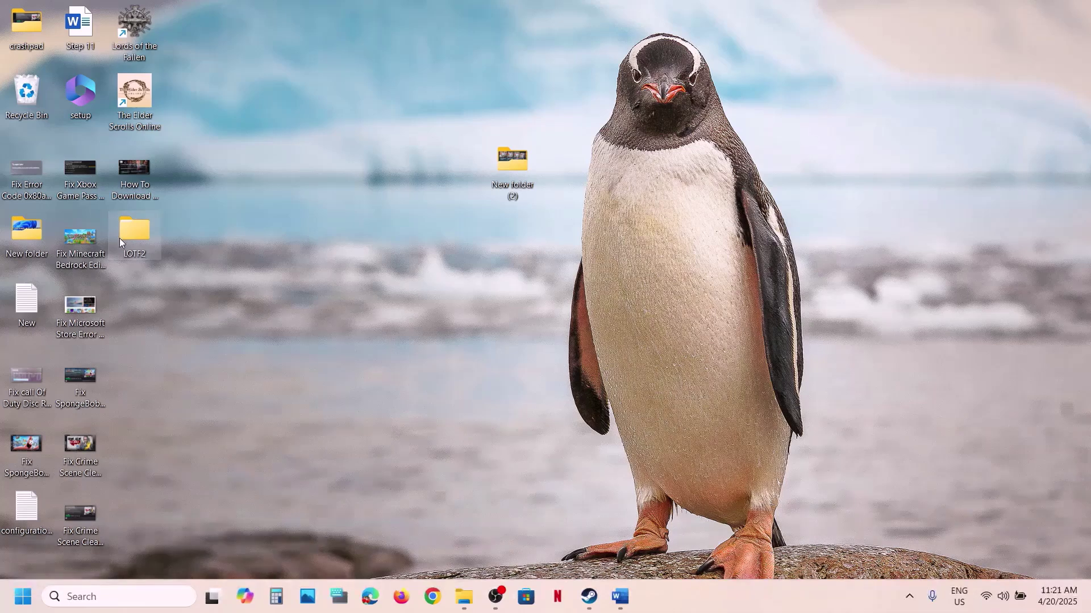
pyautogui.click(469, 602)
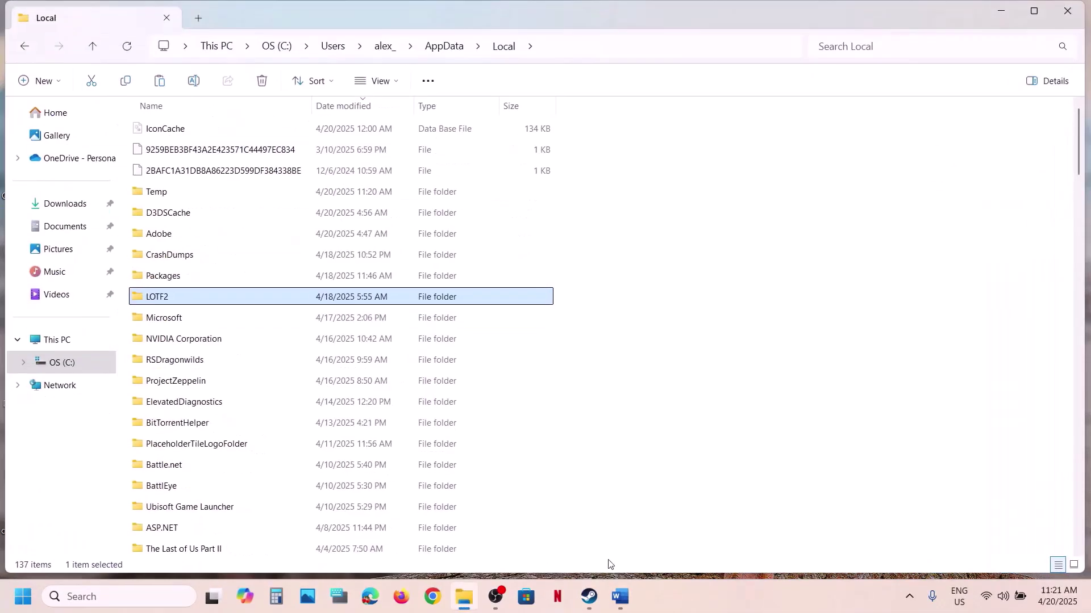
# Switch to the Word instructions, highlight the backup and lost-progress notes in Step 5, and return to File Explorer.
pyautogui.click(620, 597)
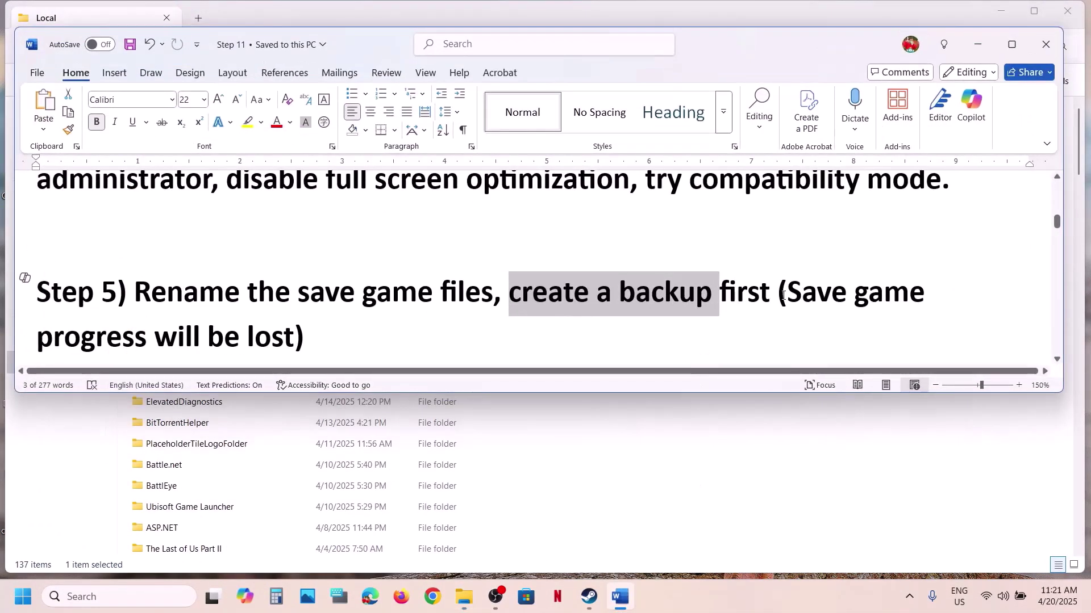
pyautogui.moveTo(785, 295); pyautogui.dragTo(320, 338)
pyautogui.click(319, 341)
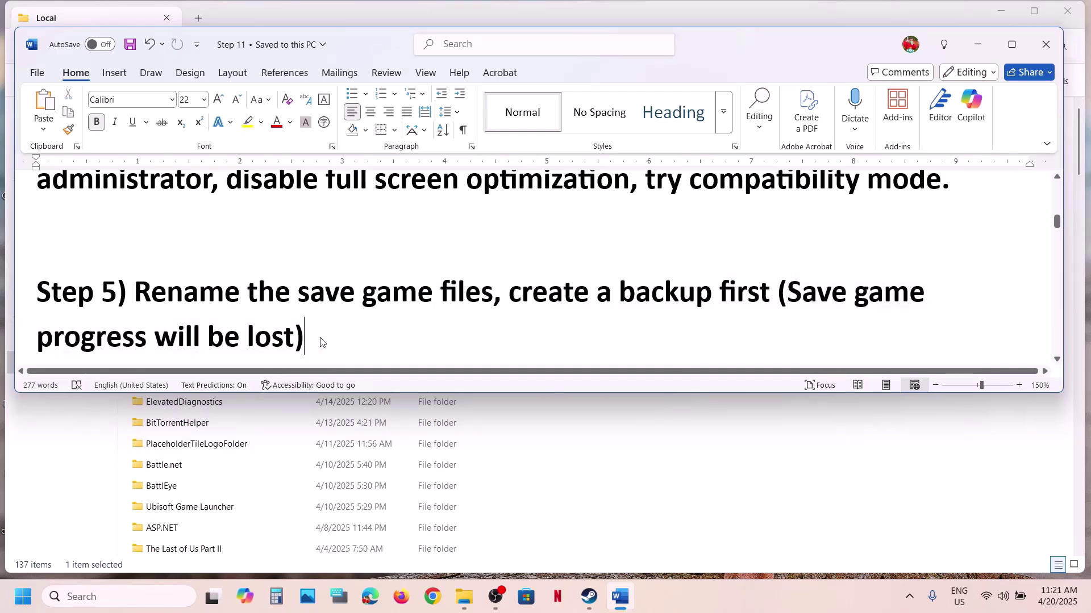
pyautogui.keyDown('shift'); pyautogui.click(750, 314); pyautogui.keyUp('shift')
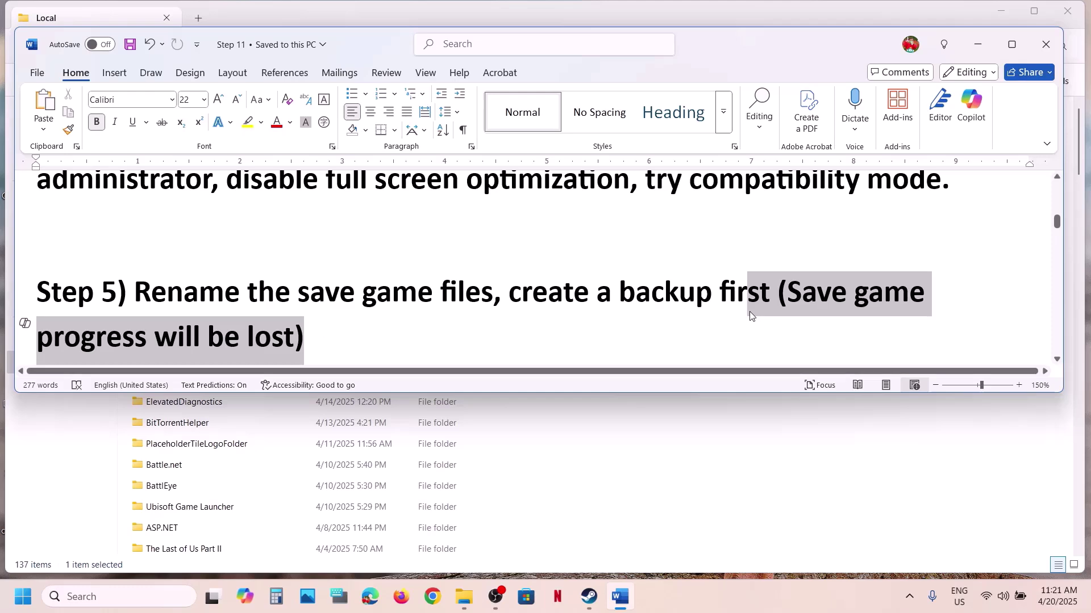
pyautogui.moveTo(677, 295); pyautogui.dragTo(495, 296)
pyautogui.moveTo(740, 297); pyautogui.dragTo(768, 298)
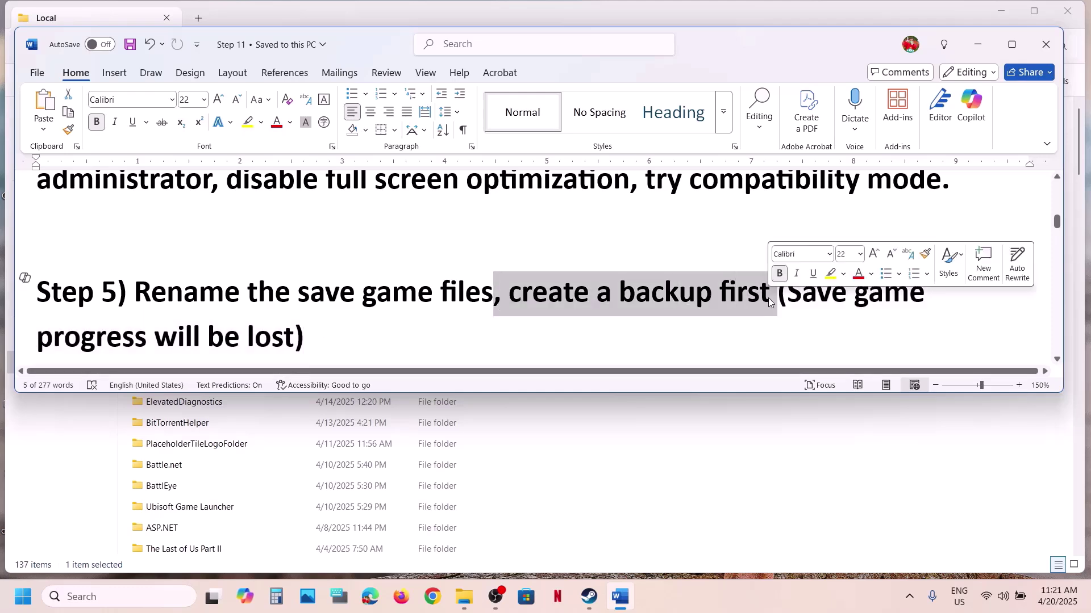
pyautogui.click(965, 57)
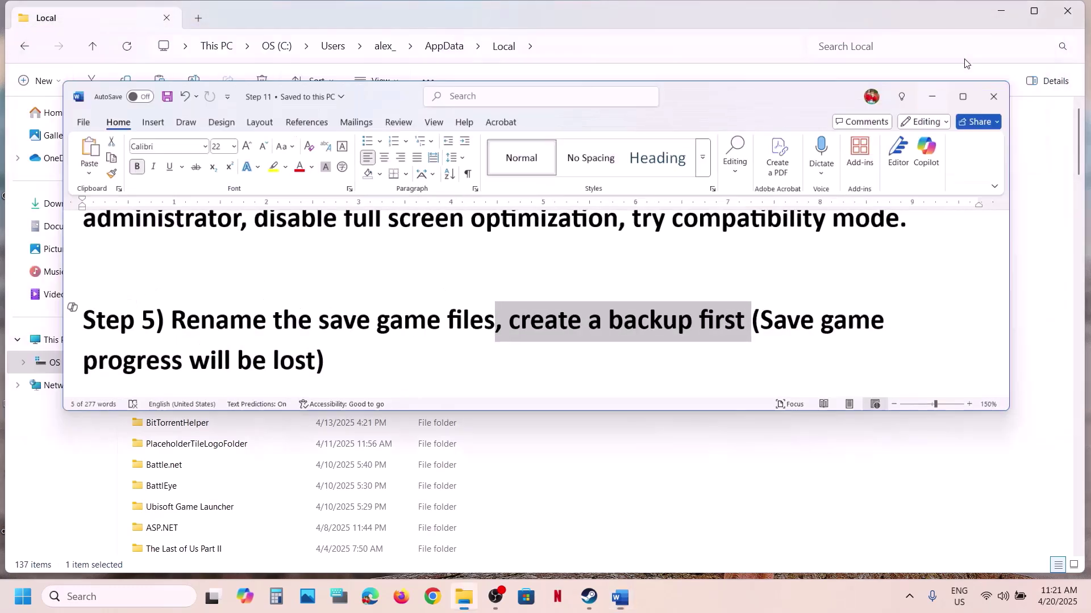
# Rename the LOTF2 folder in AppData > Local as LOTF2.old.
pyautogui.rightClick(206, 305)
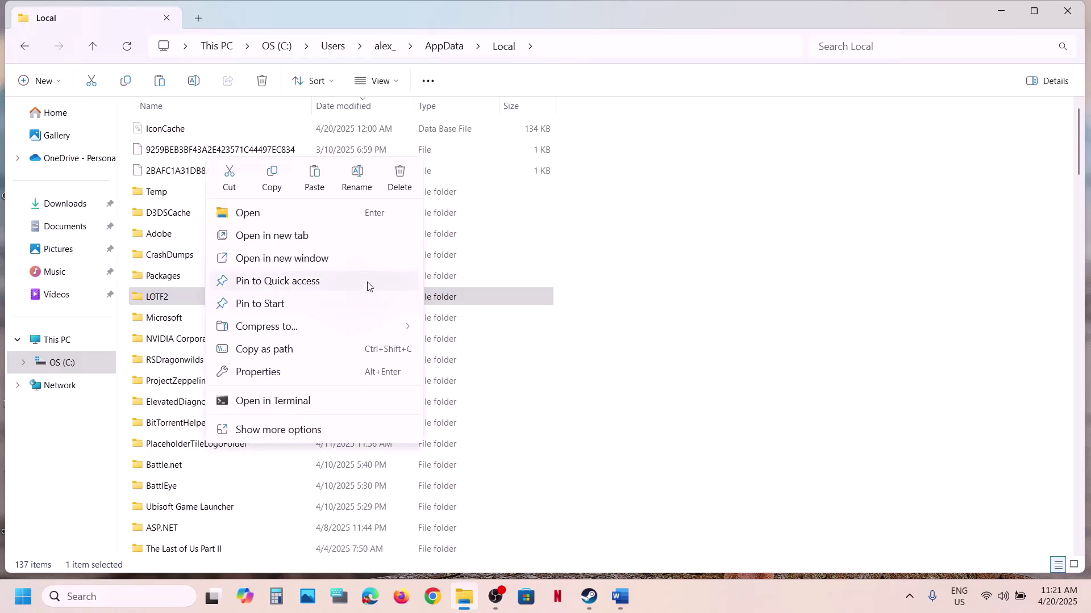
pyautogui.click(356, 180)
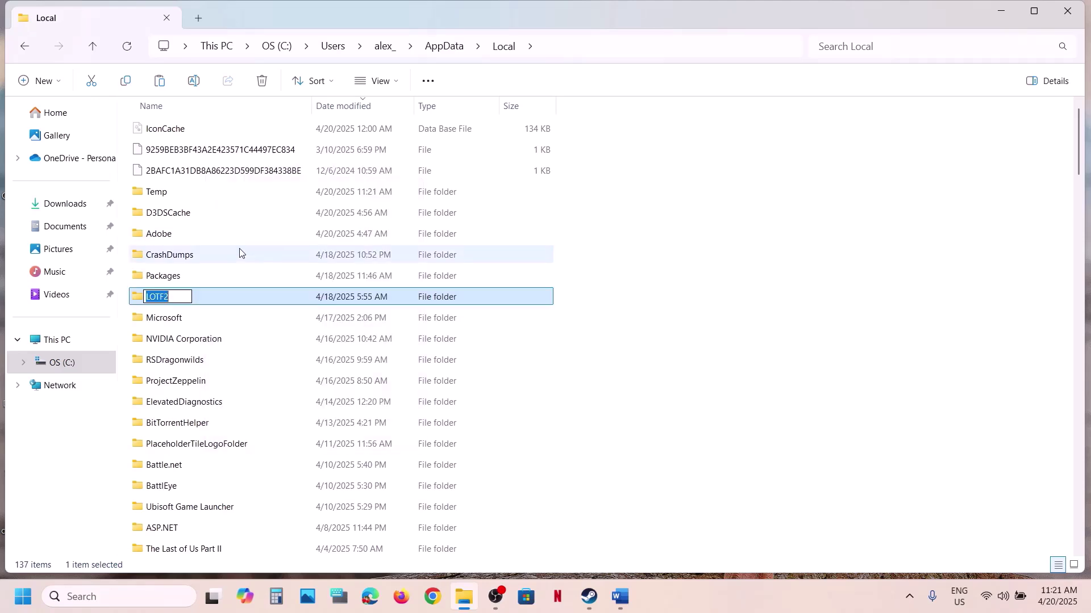
pyautogui.click(175, 295)
pyautogui.write('.old')
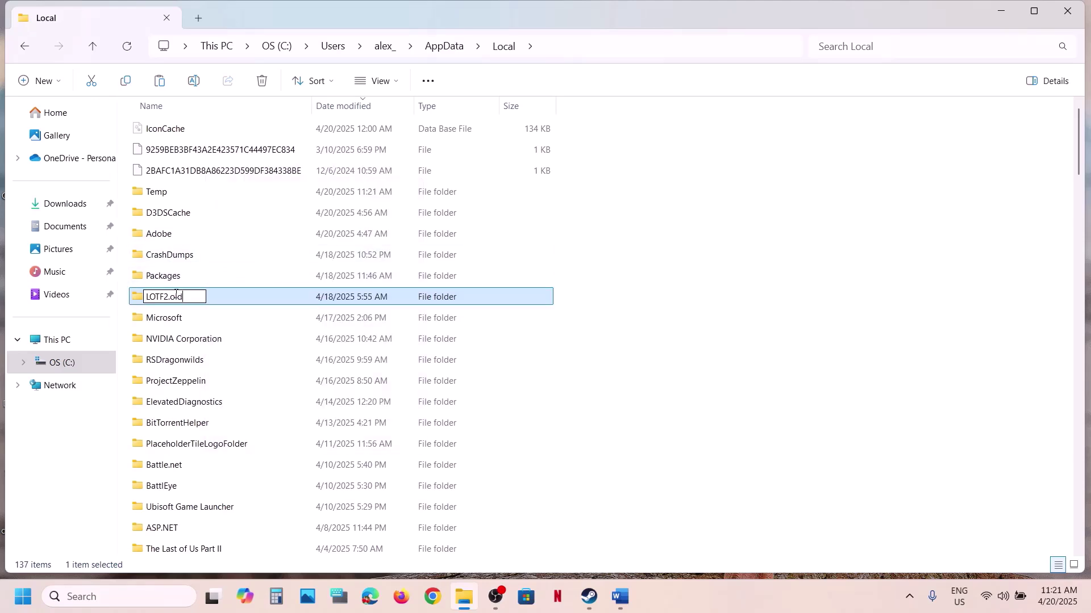
pyautogui.click(907, 339)
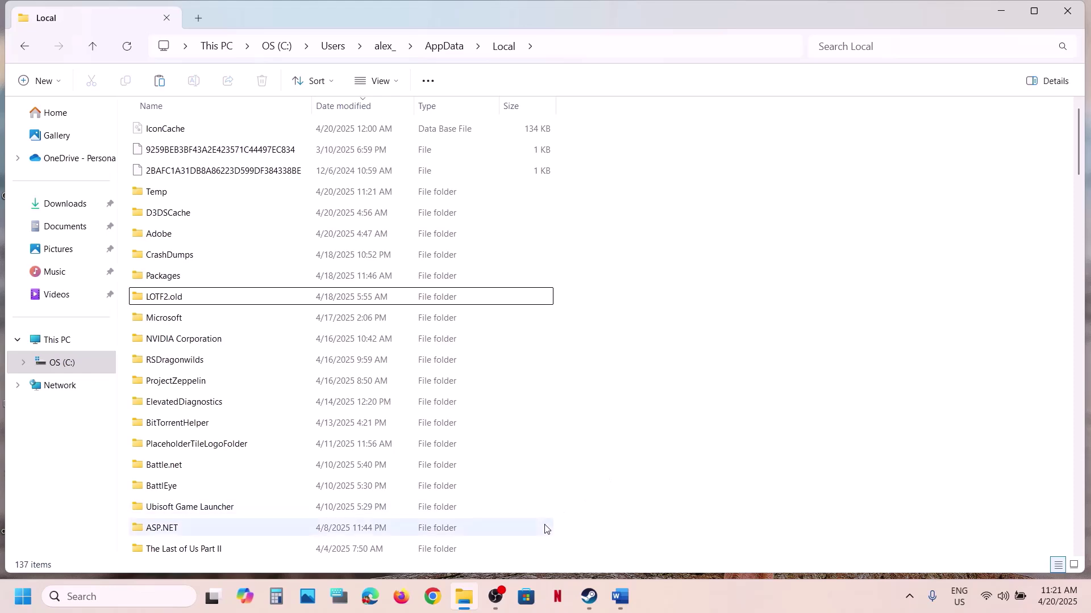
# Switch to the Word instructions, show Step 6 about the -dx11/-dx12 launch options, and switch to Steam.
pyautogui.click(618, 596)
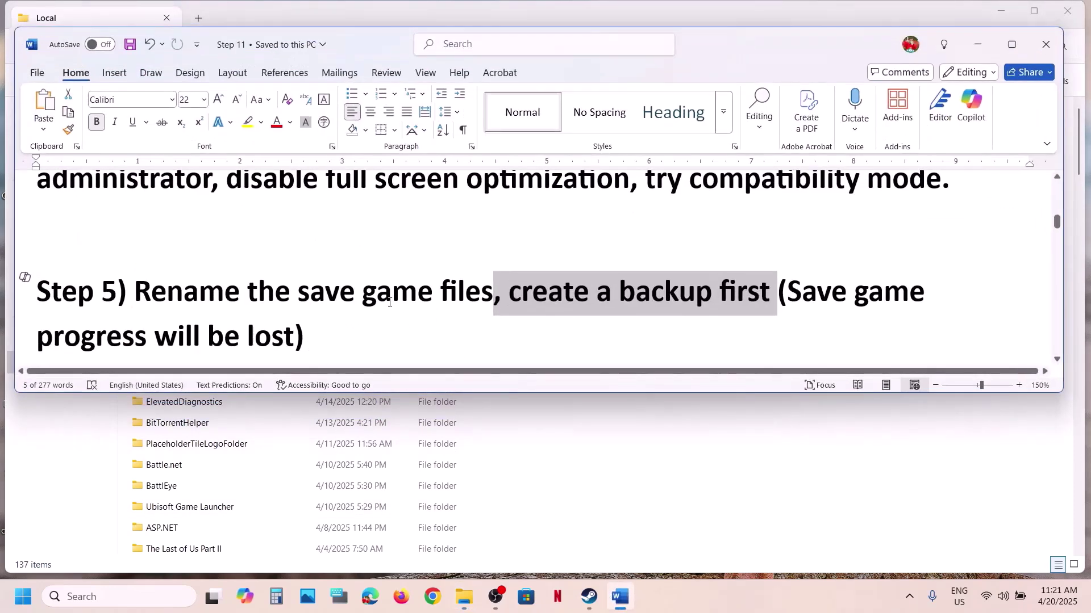
pyautogui.scroll(-3, 390, 302)
pyautogui.scroll(-1, 389, 303)
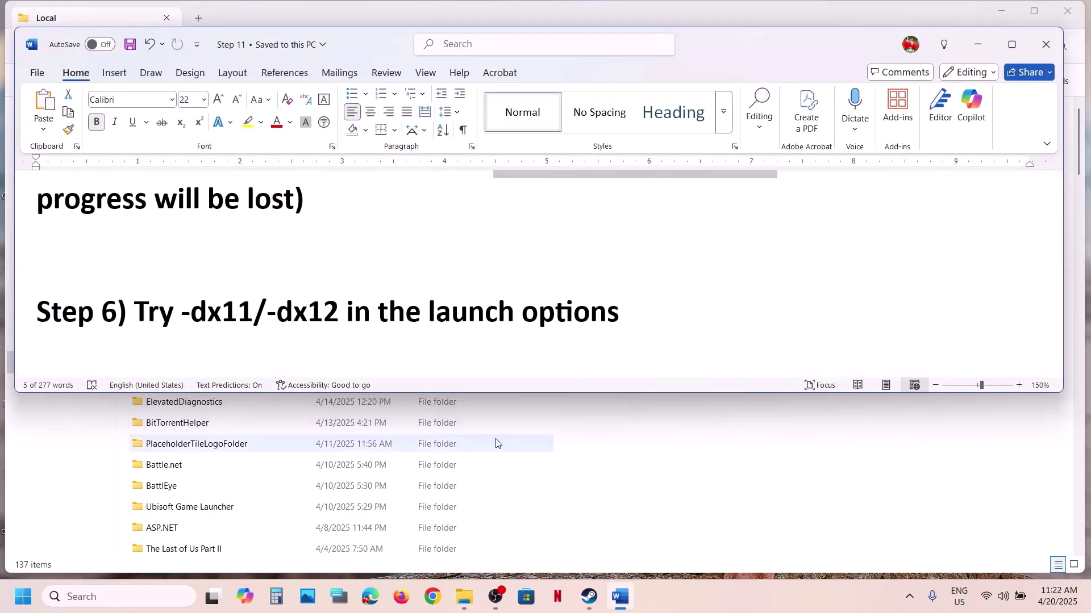
pyautogui.click(571, 586)
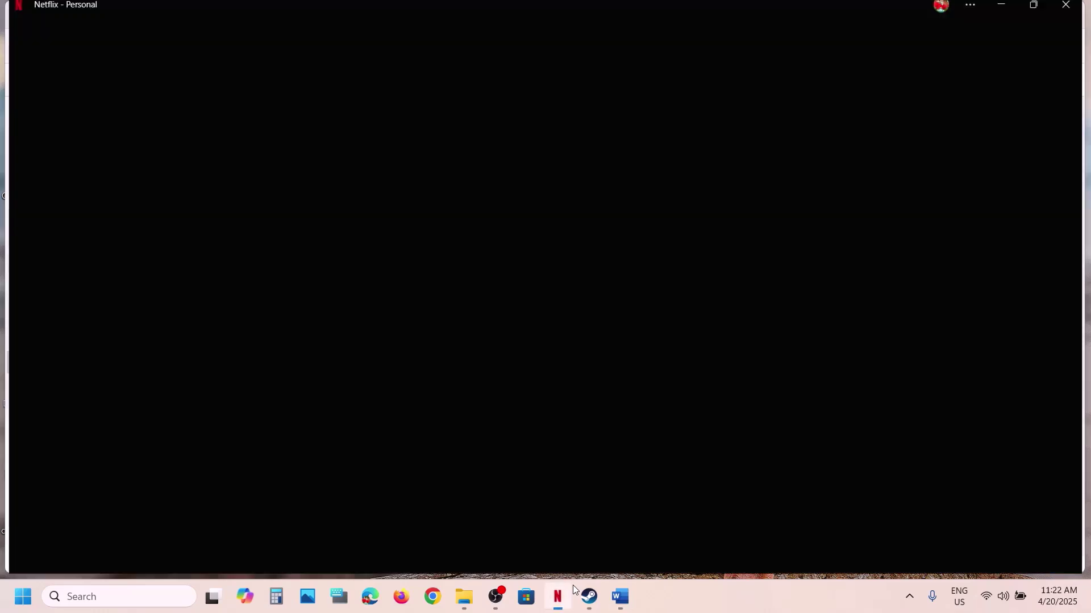
pyautogui.click(588, 596)
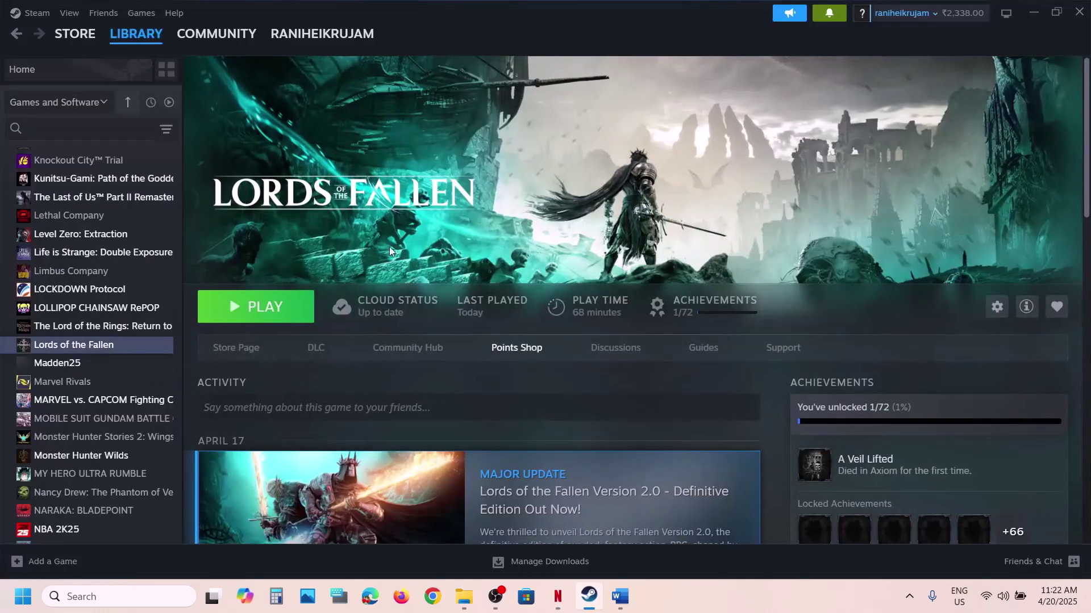
# Open the properties of Lords of the Fallen and try -dx11 as its launch option.
pyautogui.rightClick(99, 345)
pyautogui.click(139, 448)
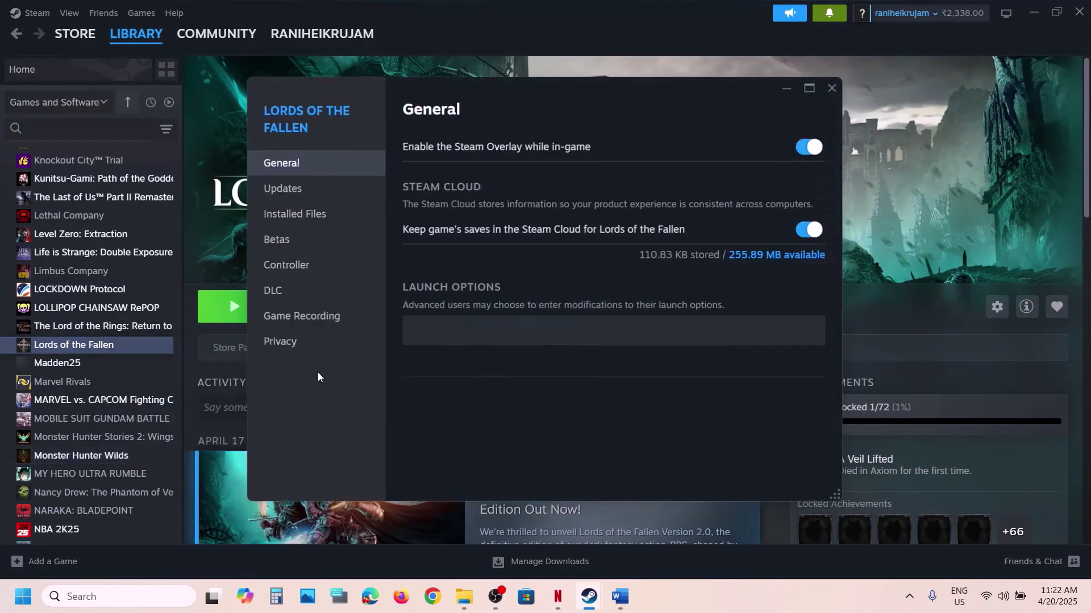
pyautogui.click(458, 331)
pyautogui.write('-dx11')
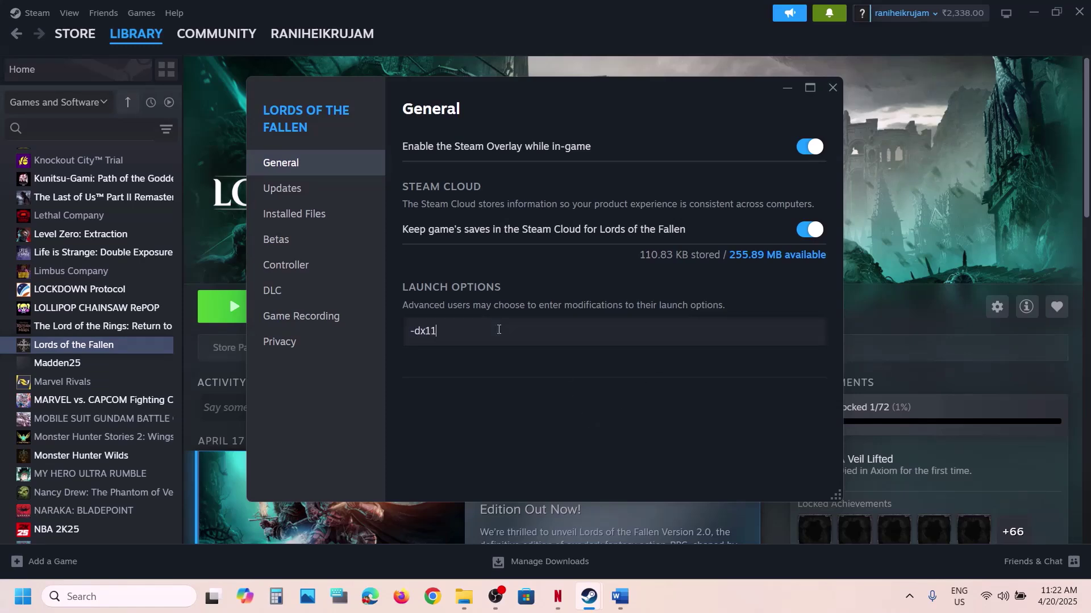
# Try -dx12 as the launch option instead, and clear the launch options before closing the game's properties.
pyautogui.moveTo(499, 330); pyautogui.dragTo(404, 336)
pyautogui.write('-')
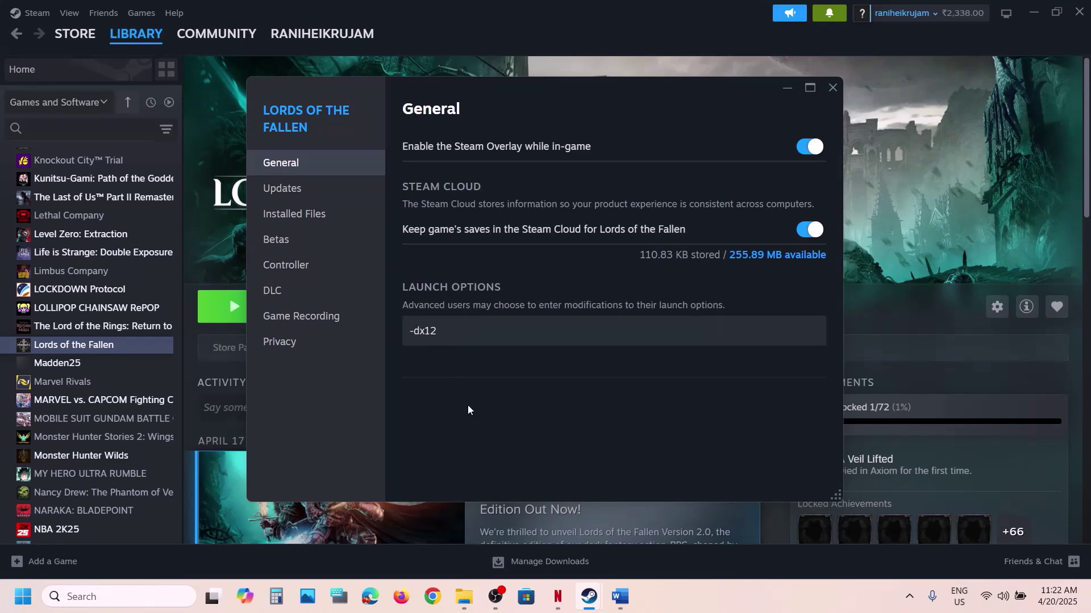
pyautogui.moveTo(455, 332); pyautogui.dragTo(411, 334)
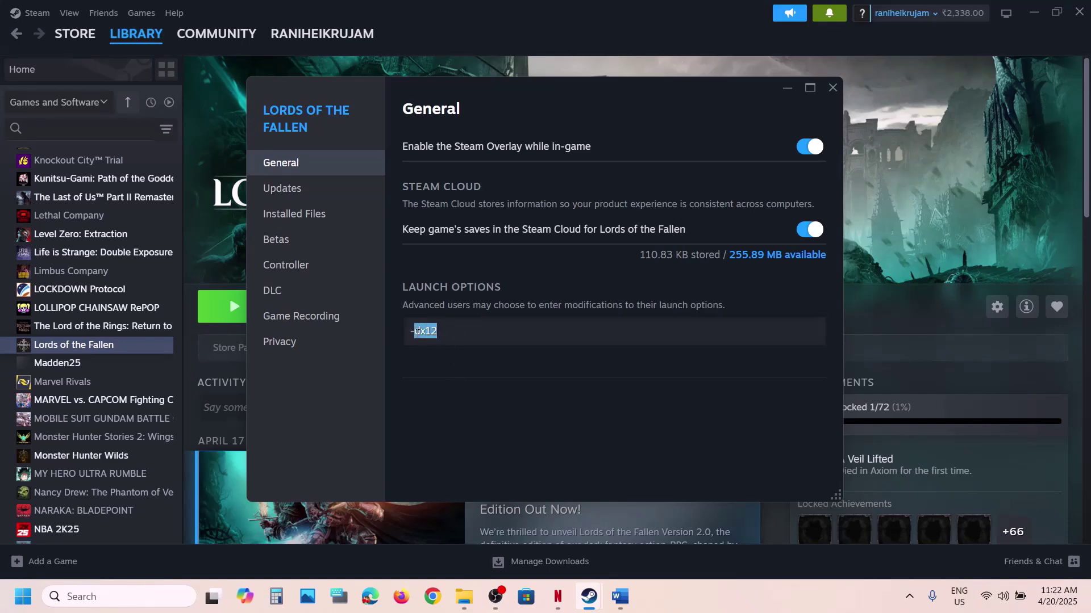
pyautogui.write('-')
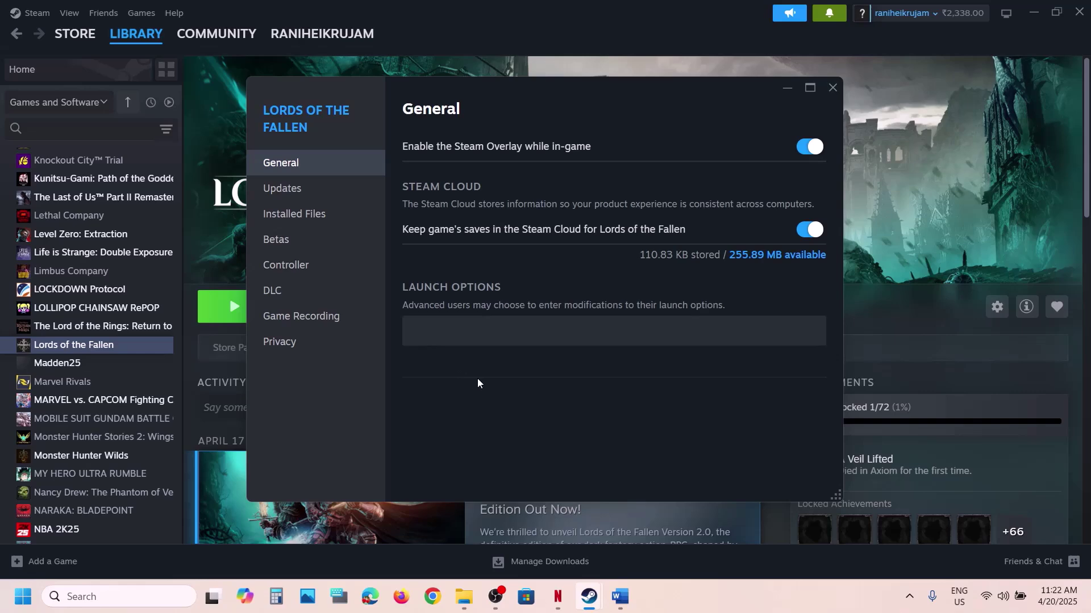
pyautogui.click(833, 87)
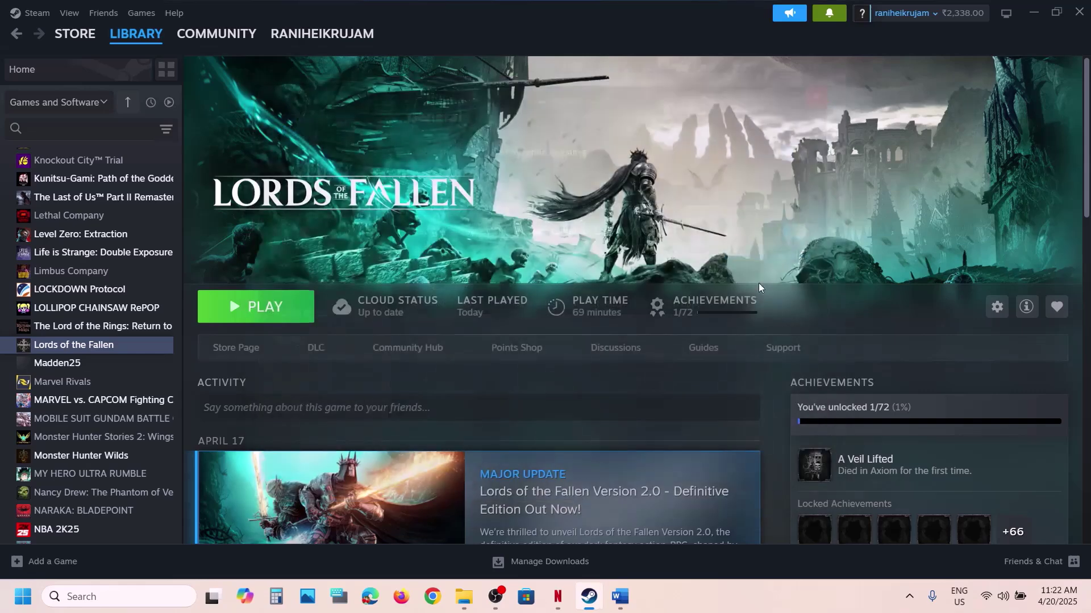
# Switch to the Word instructions and highlight "Update Windows to the latest version" in Step 7.
pyautogui.click(622, 594)
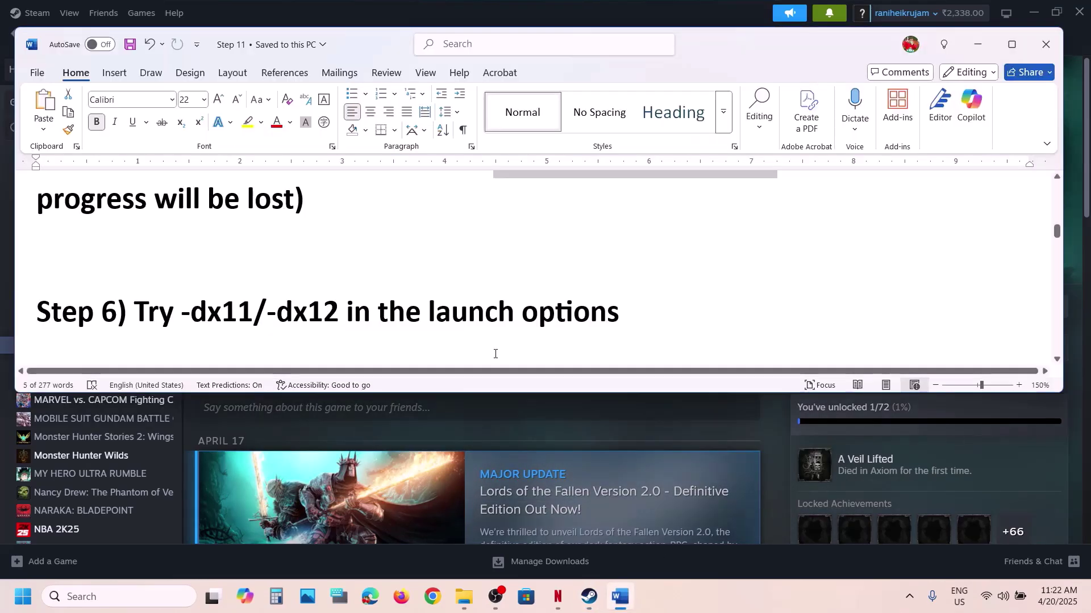
pyautogui.scroll(-3, 495, 353)
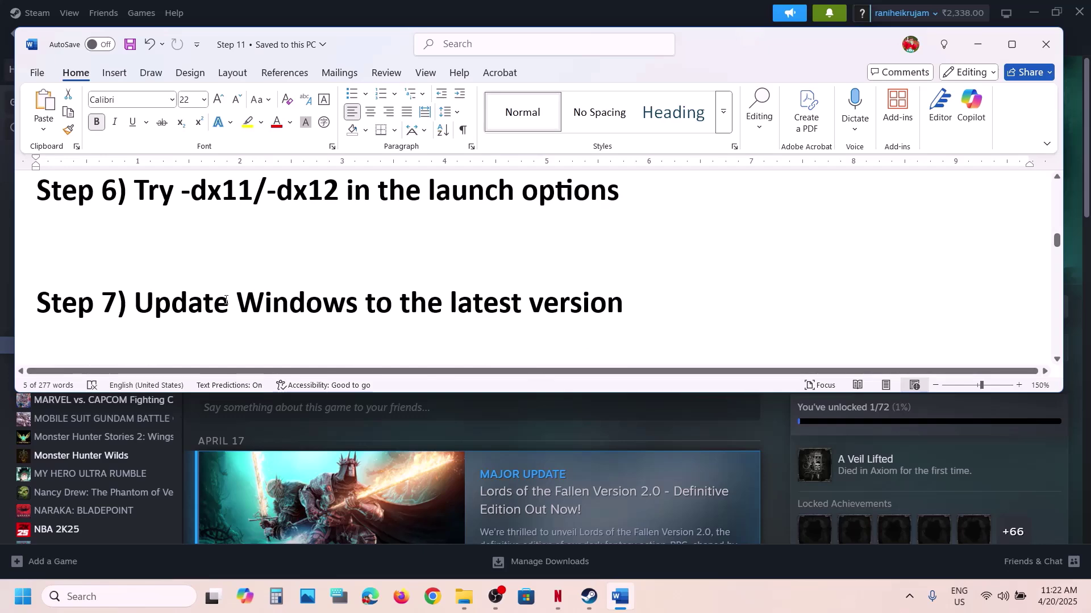
pyautogui.moveTo(136, 302); pyautogui.dragTo(563, 288)
# Open Windows Update in the Settings app and check for updates.
pyautogui.press('super+i')
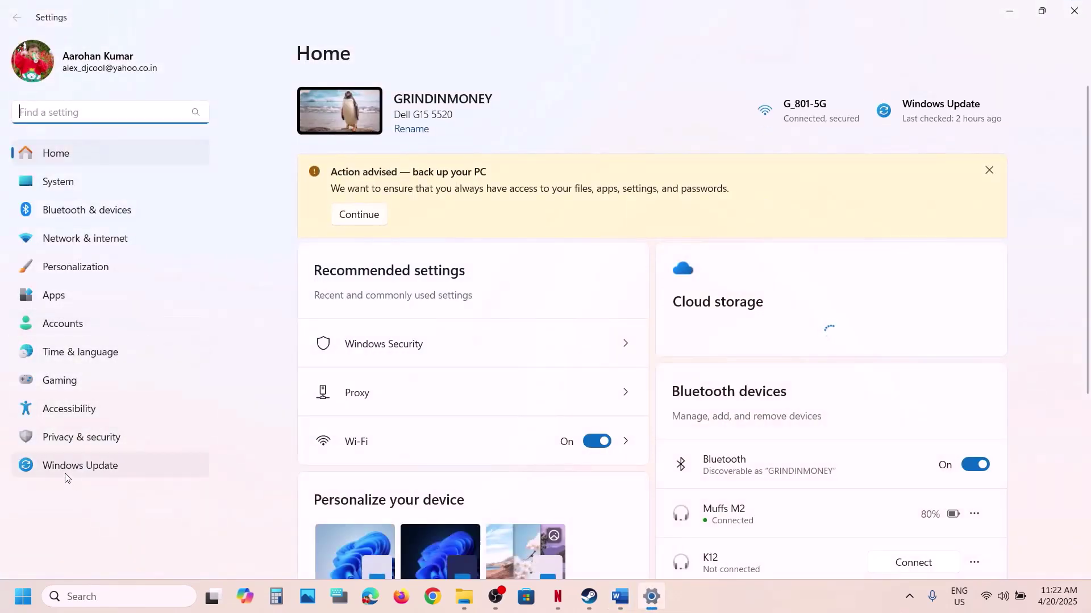
pyautogui.click(68, 467)
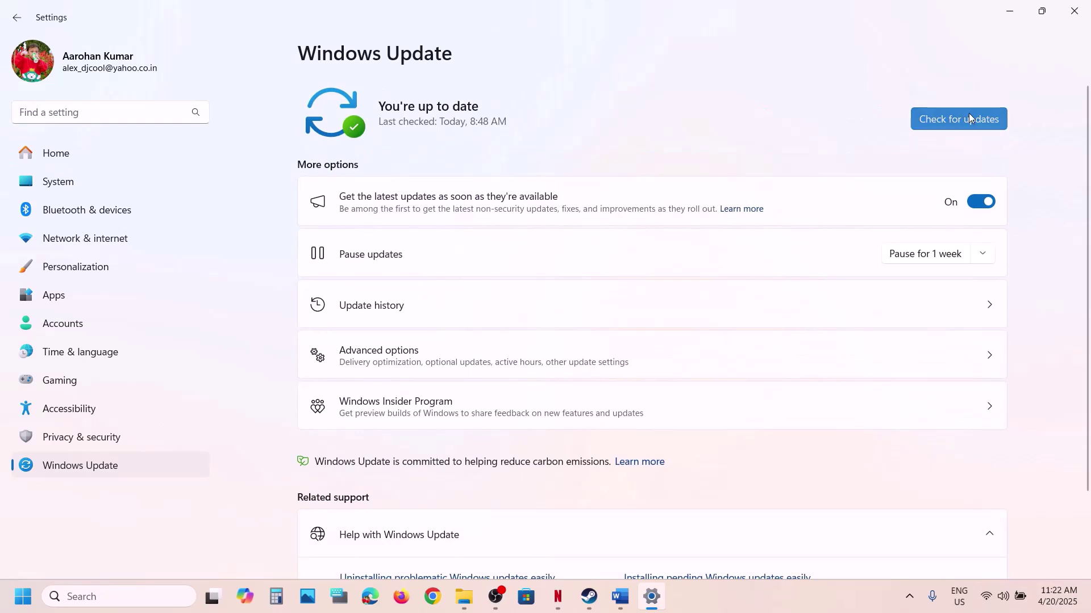
pyautogui.click(920, 114)
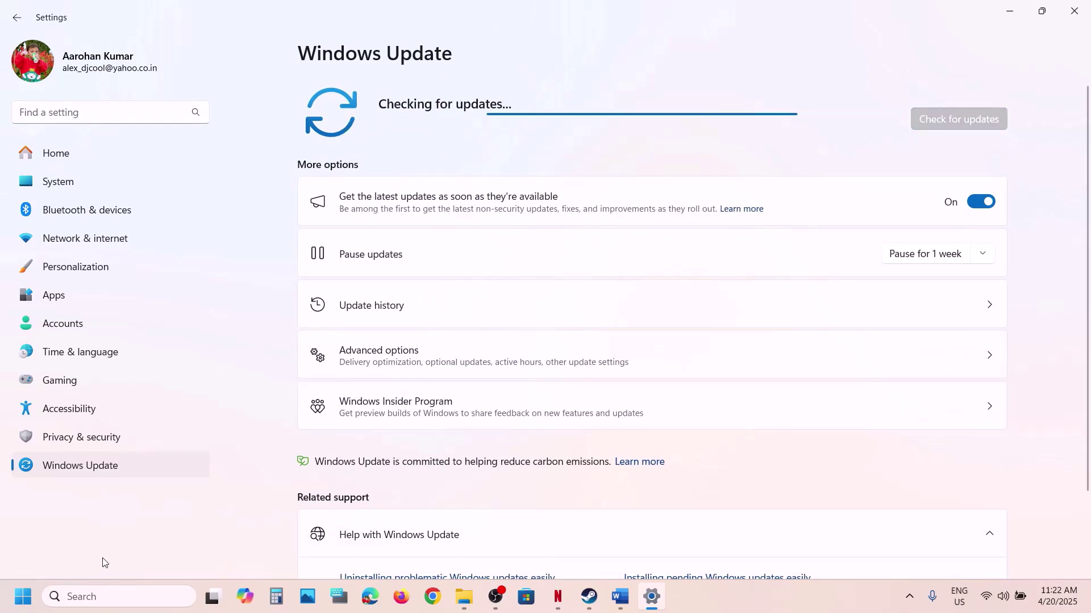
# Display the Windows power options that include Restart, and dismiss them without choosing one.
pyautogui.click(23, 596)
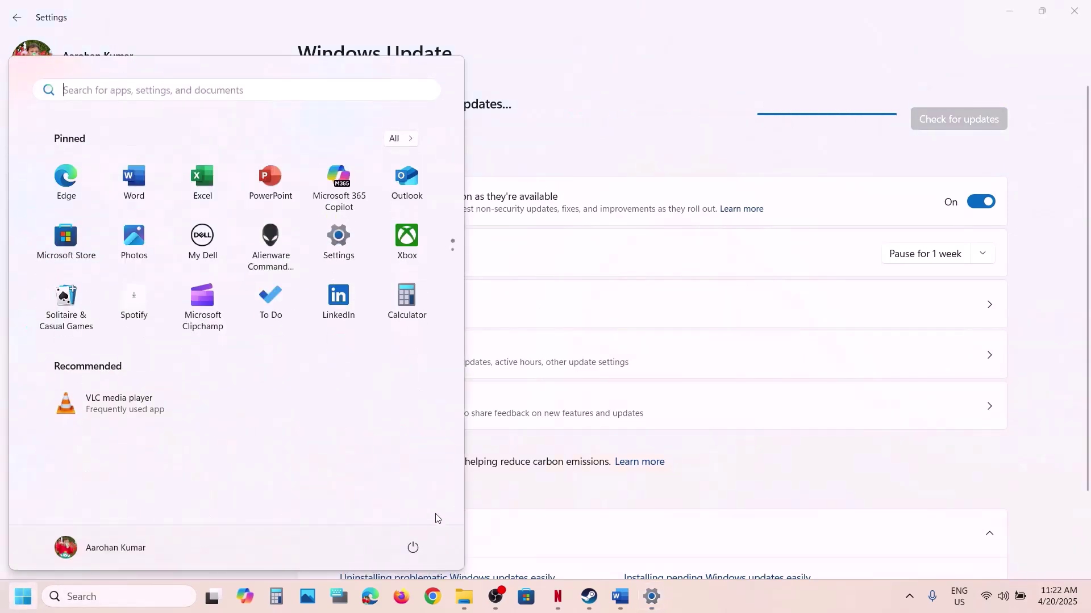
pyautogui.click(413, 548)
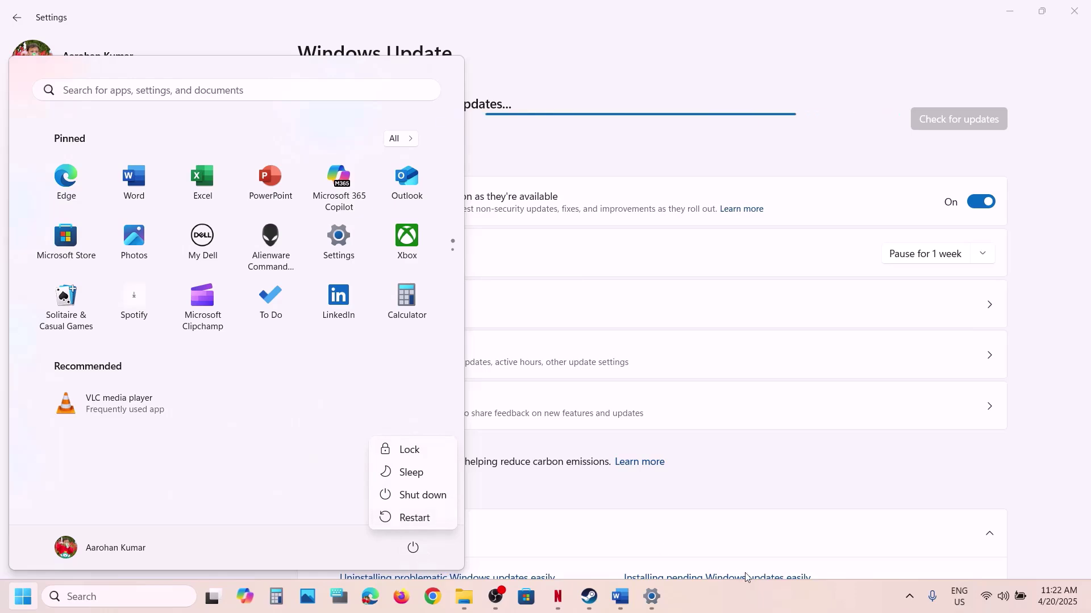
pyautogui.click(728, 595)
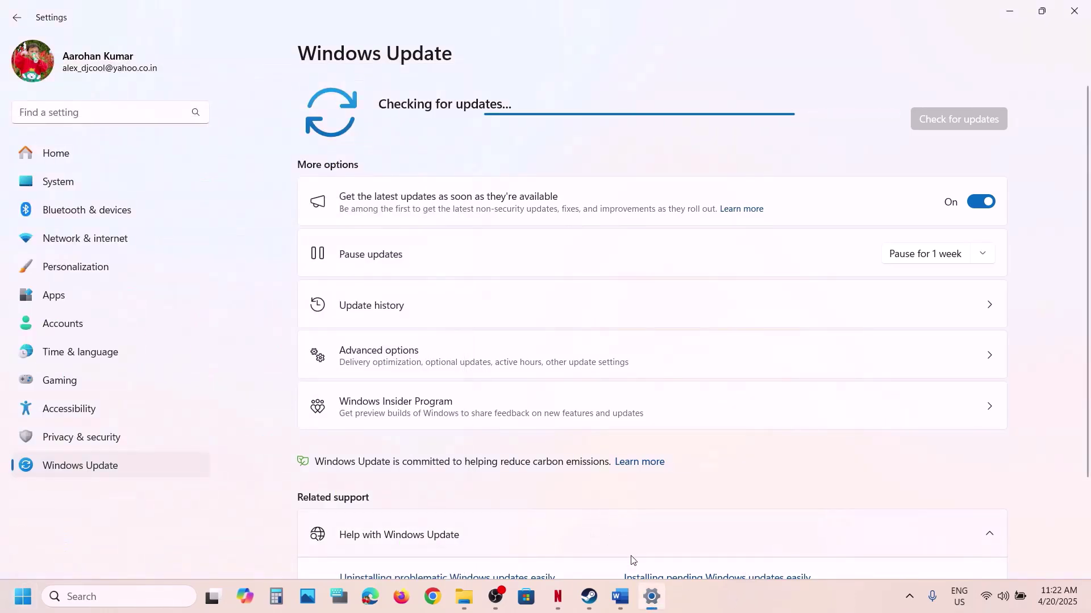
# Switch to the Word instructions and append ", AMD optional update" to the end of the Step 7 line.
pyautogui.click(621, 596)
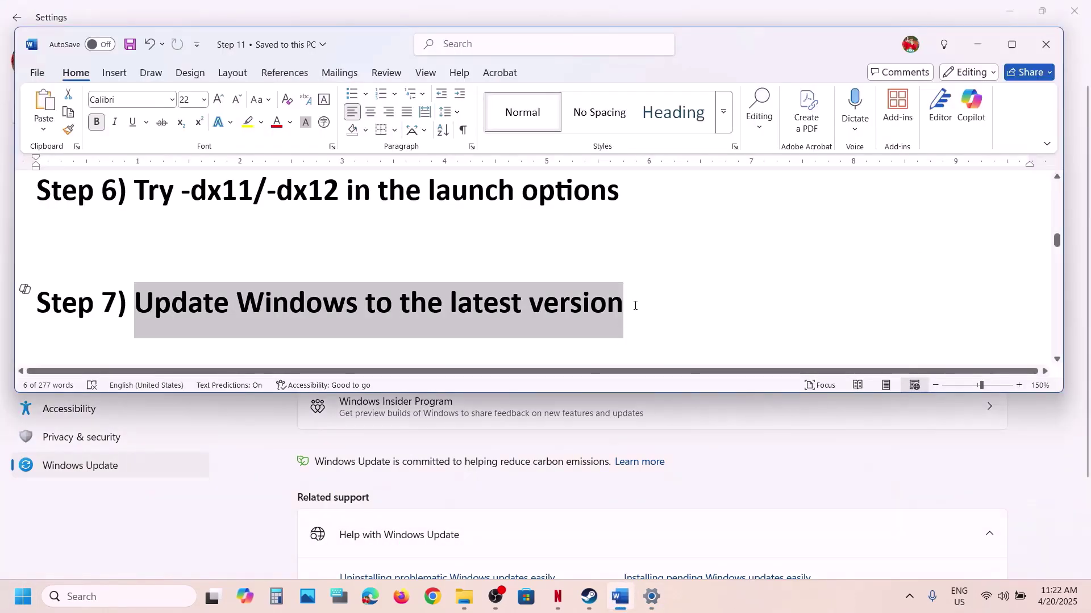
pyautogui.click(619, 318)
pyautogui.write(', ')
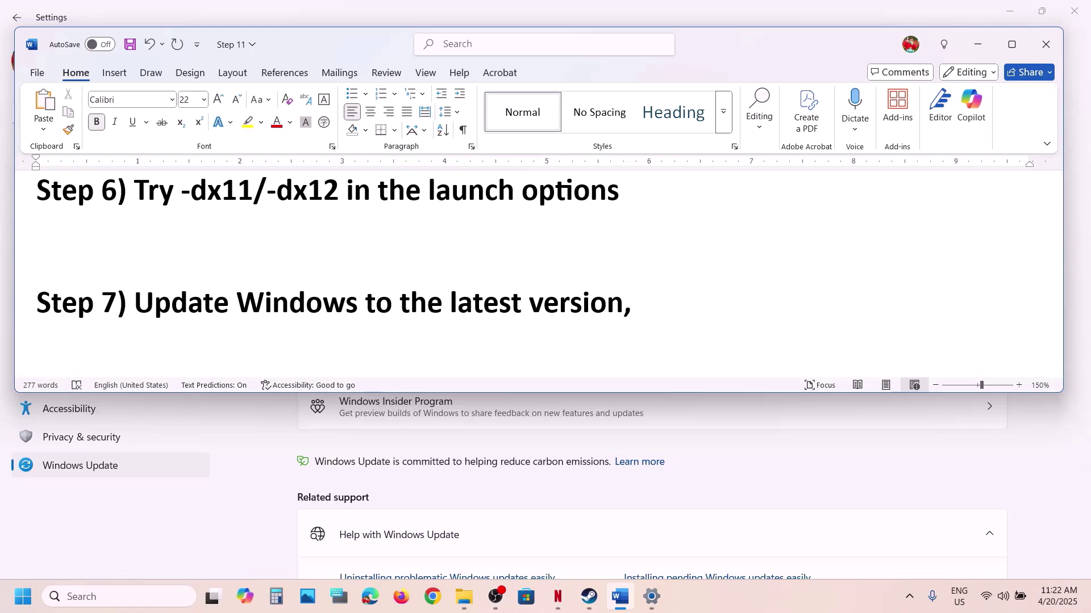
pyautogui.write('AM')
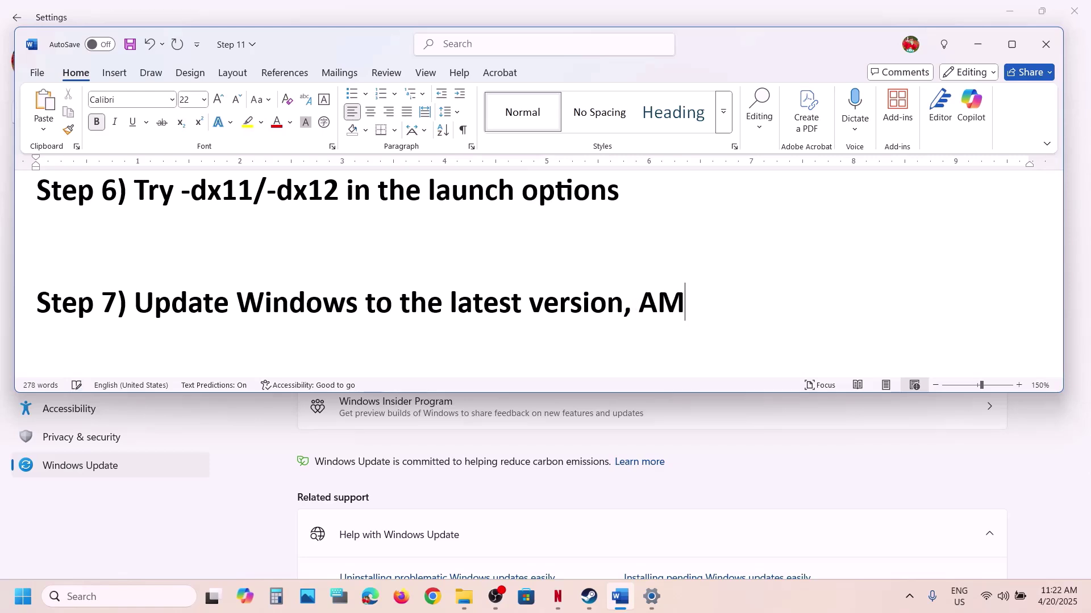
pyautogui.write('D optional ')
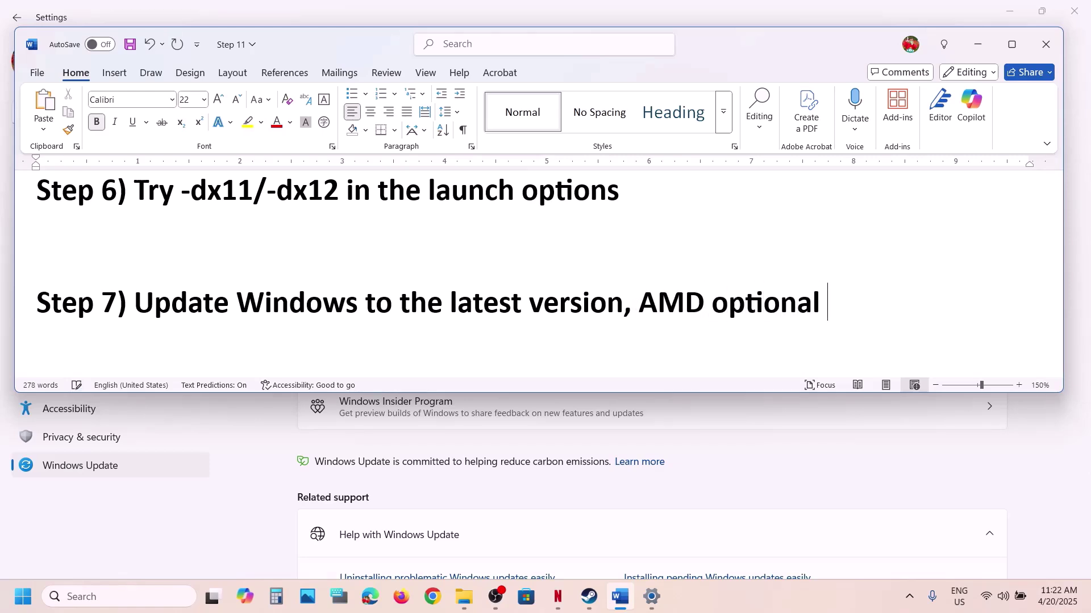
pyautogui.write('update')
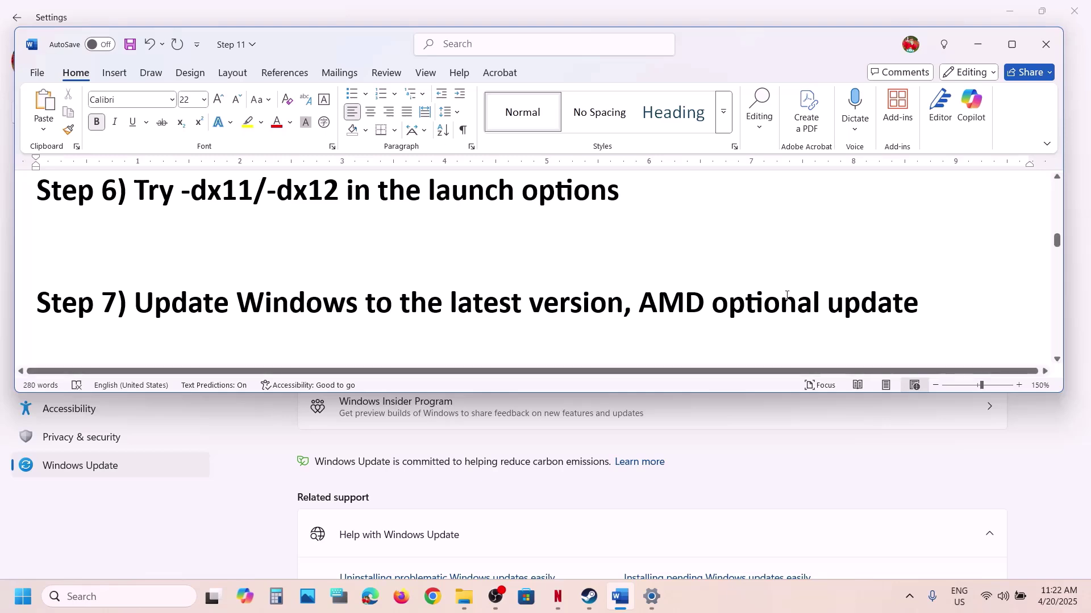
# Copy the phrase "AMD optional update" from Step 7 and search Google for it in Chrome.
pyautogui.moveTo(645, 294); pyautogui.dragTo(931, 295)
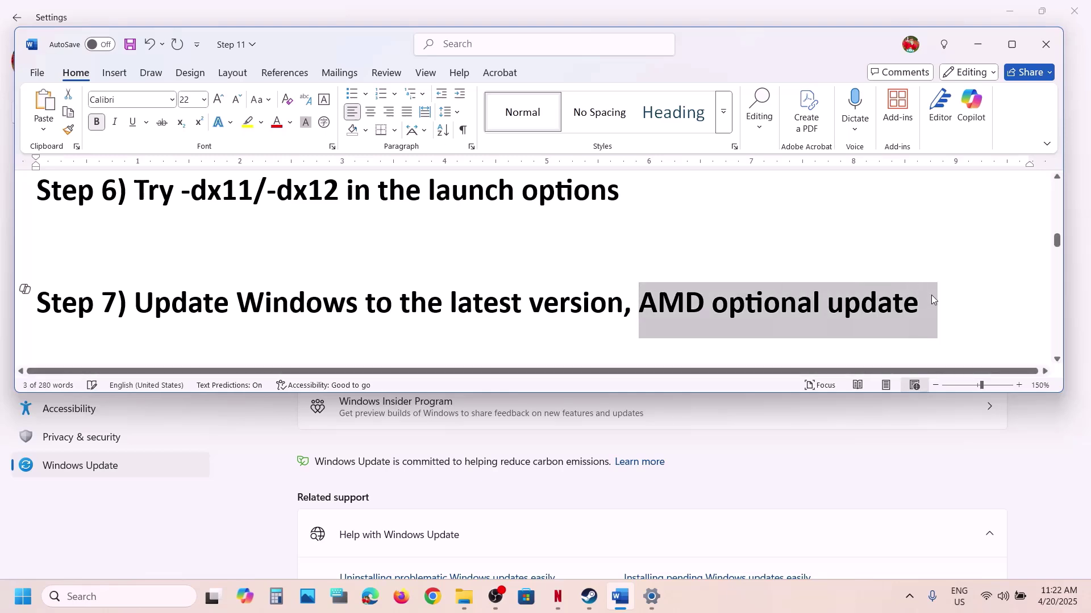
pyautogui.hotkey('ctrl', 'c')
pyautogui.click(439, 596)
pyautogui.hotkey('ctrl', 'v')
pyautogui.press('Return')
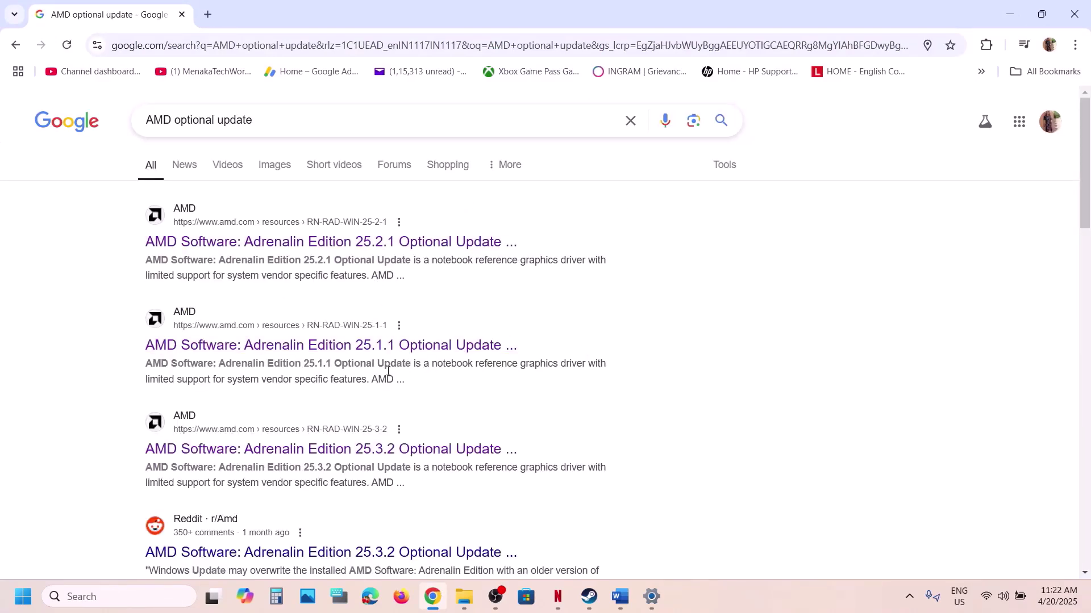
# Look through the search results and open AMD's Adrenalin Edition 25.3.2 and 25.2.1 Optional Update pages in new tabs.
pyautogui.scroll(-1, 388, 404)
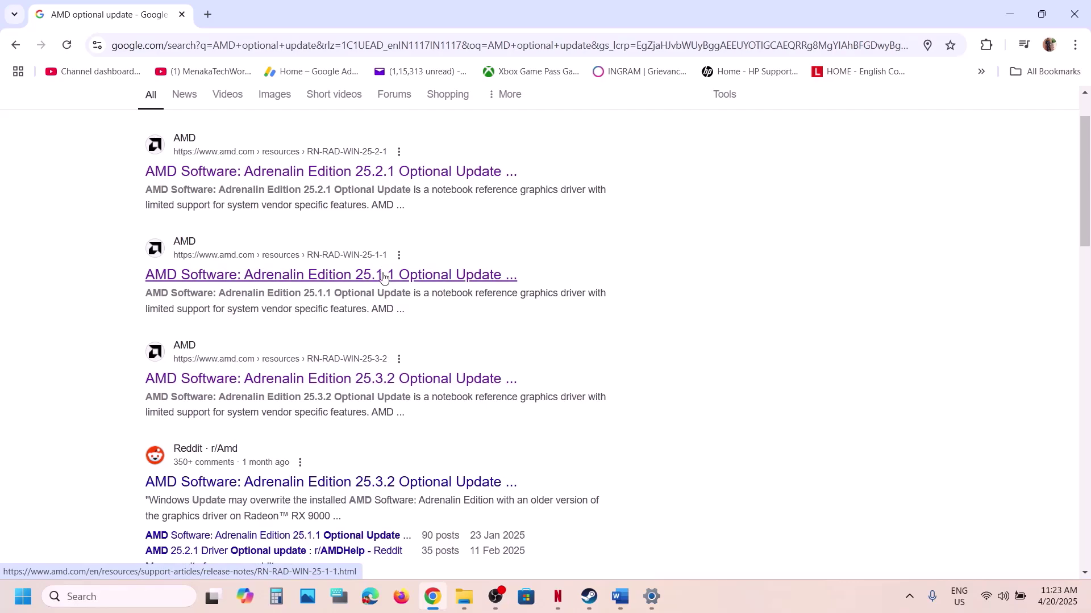
pyautogui.scroll(-3, 388, 385)
pyautogui.scroll(4, 389, 385)
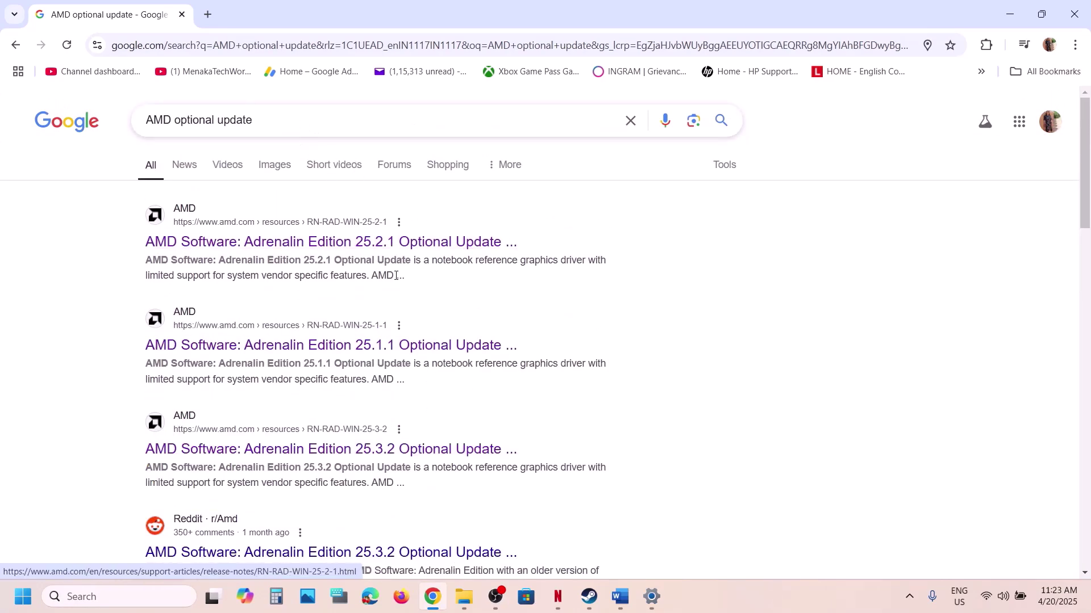
pyautogui.middleClick(385, 454)
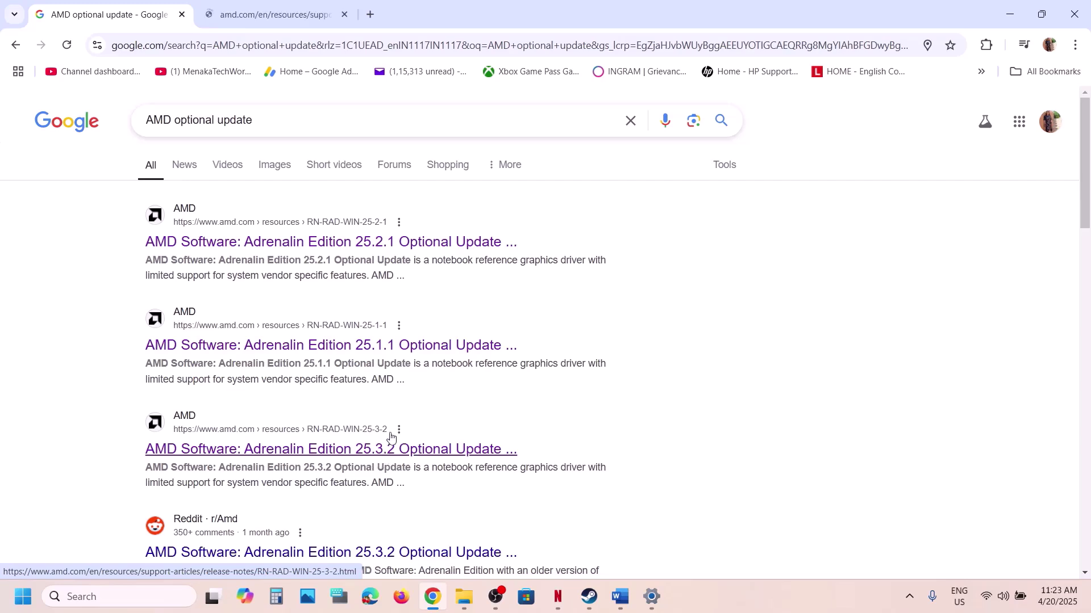
pyautogui.middleClick(387, 244)
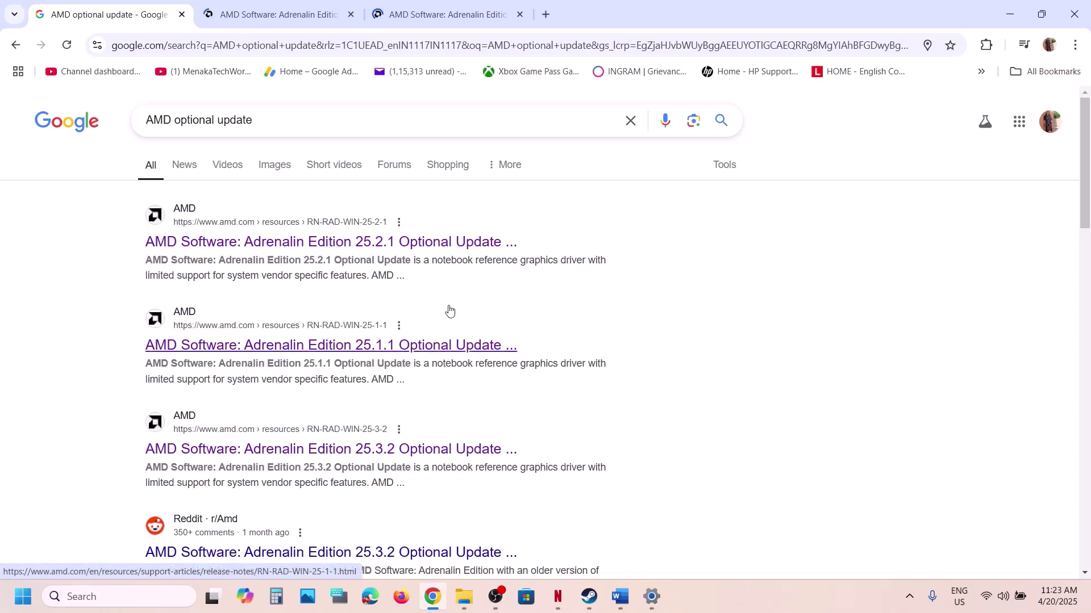
# Download the Adrenalin Edition 25.3.2 Optional Update driver for Windows 10 and Windows 11 64-bit from its release notes.
pyautogui.click(301, 18)
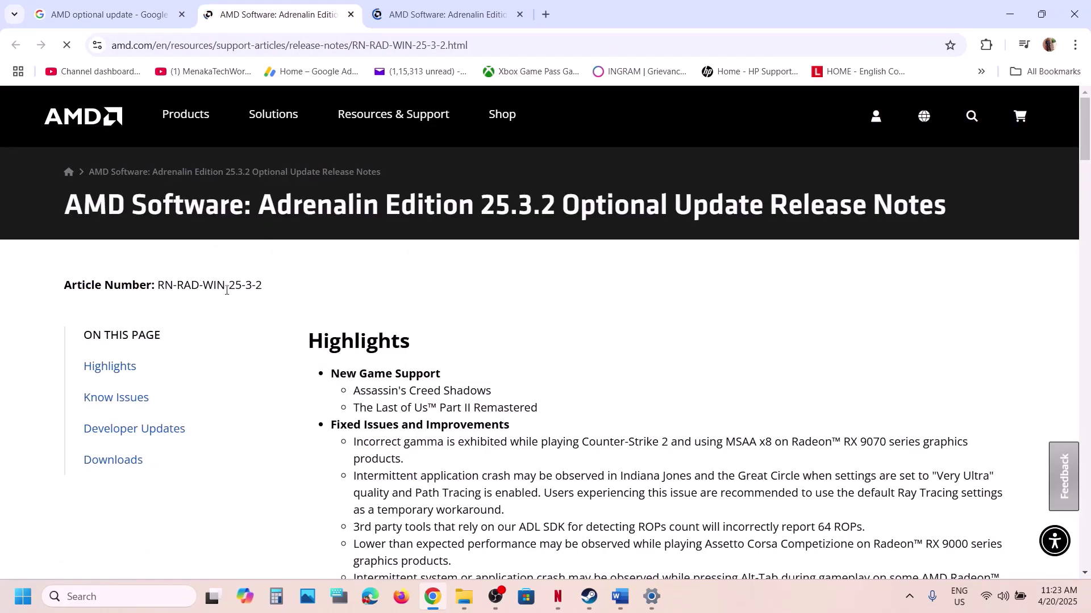
pyautogui.scroll(-12, 356, 363)
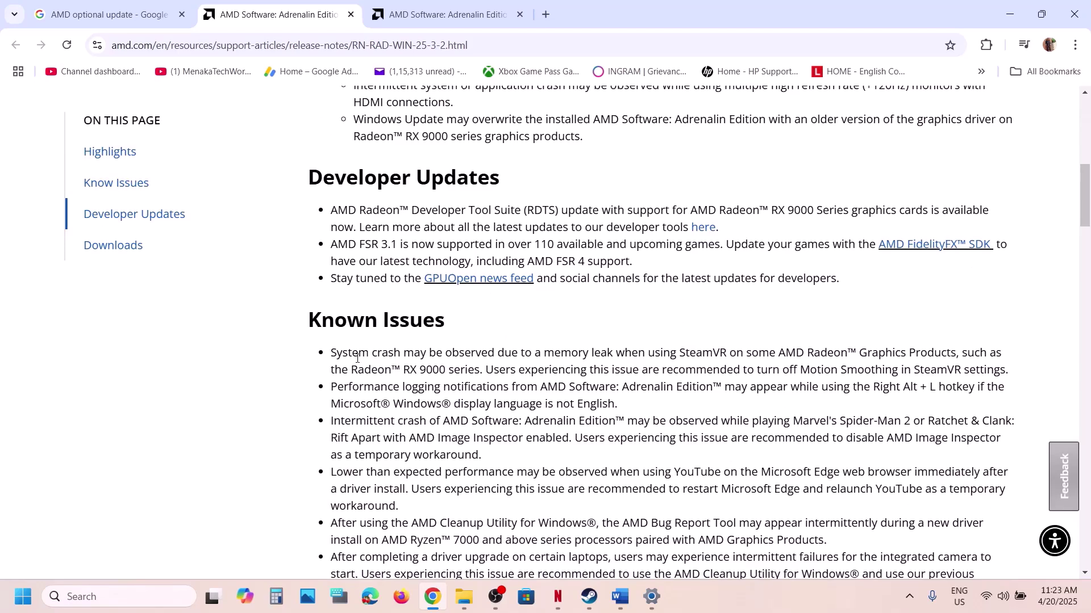
pyautogui.scroll(-12, 357, 359)
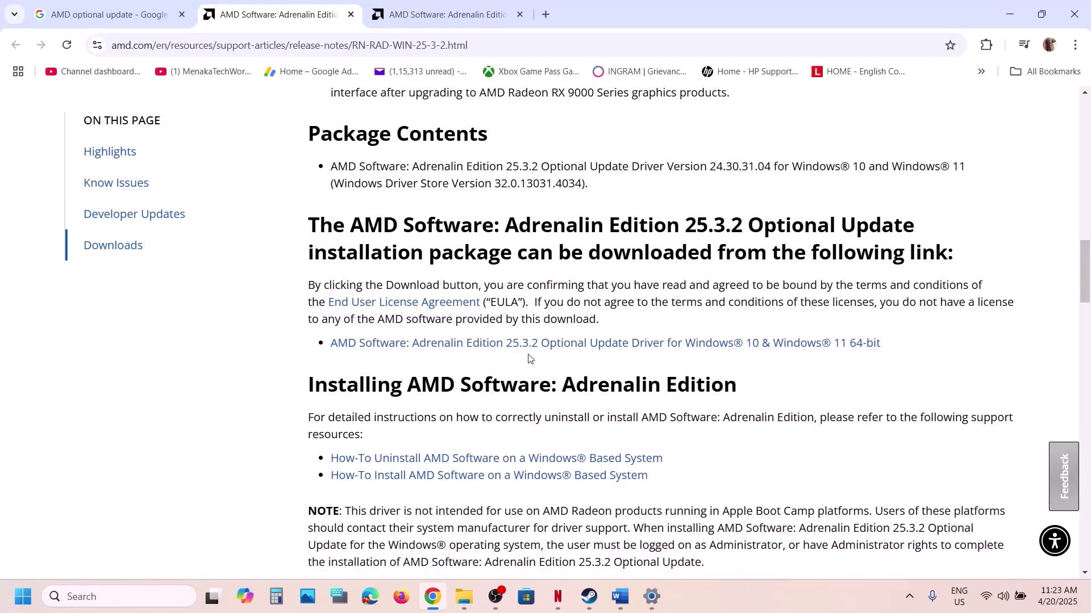
pyautogui.click(577, 345)
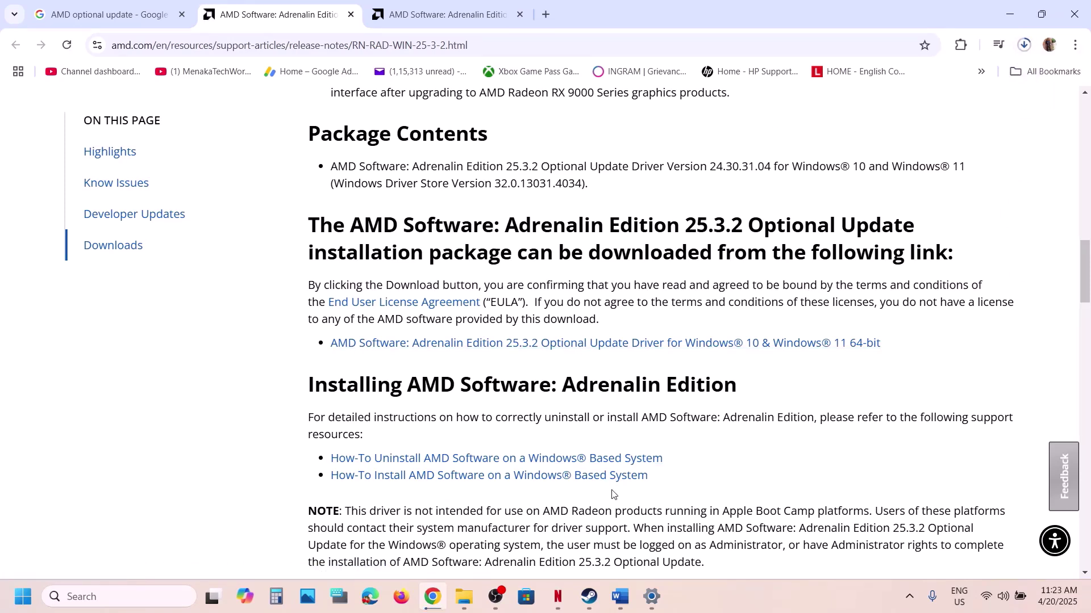
# View the Adrenalin Edition 25.2.1 release notes and display AMD's Resources & Support links.
pyautogui.click(453, 25)
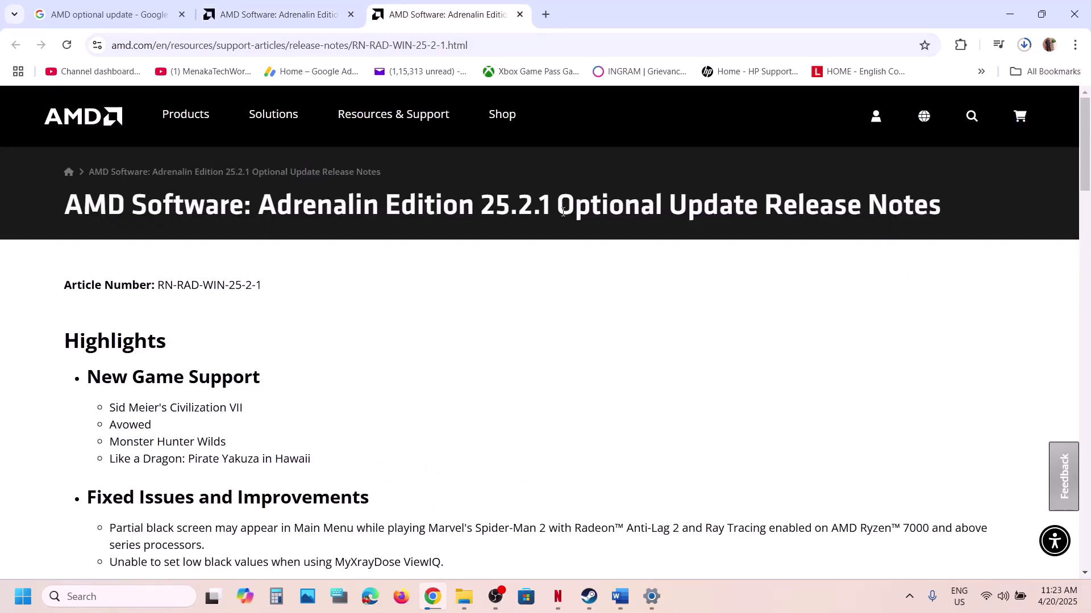
pyautogui.click(395, 114)
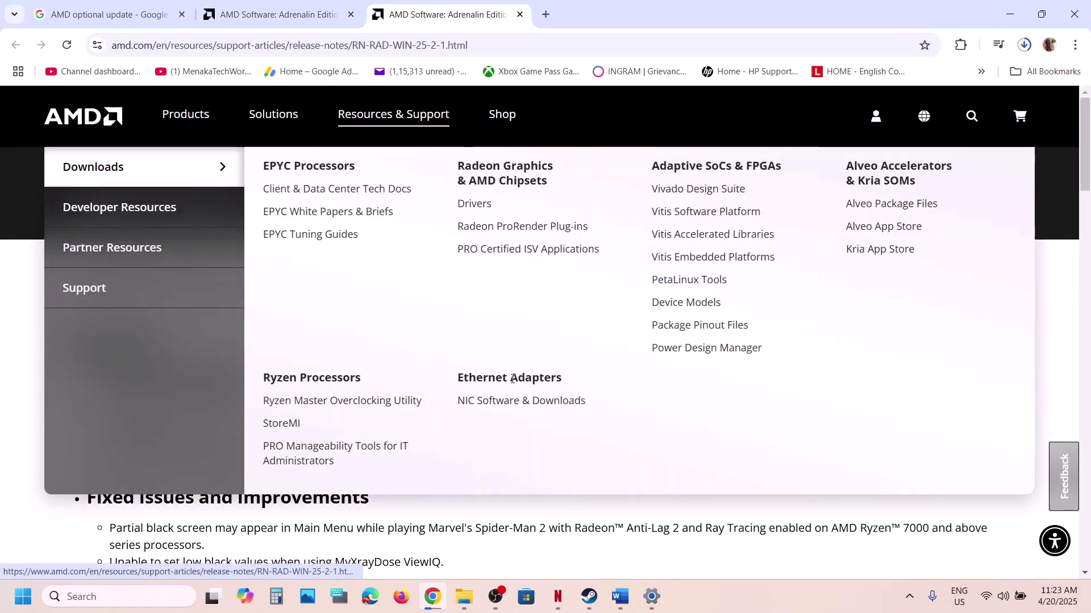
# Return to the Word instructions and highlight the Step 8 clean graphics driver installation text and its NVIDIA and AMD links.
pyautogui.click(589, 596)
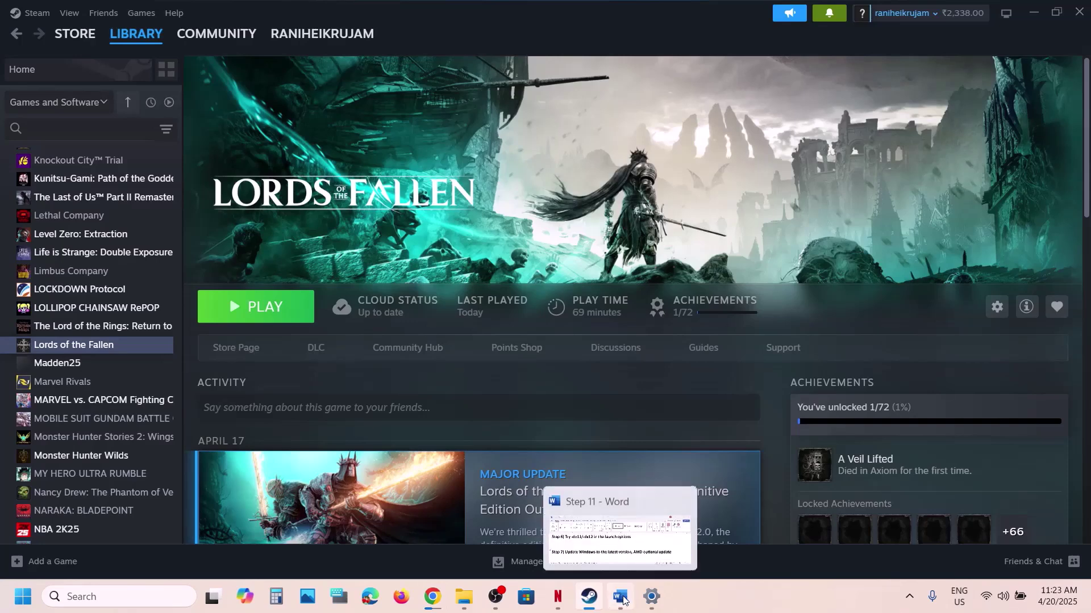
pyautogui.click(623, 600)
pyautogui.scroll(-2, 474, 341)
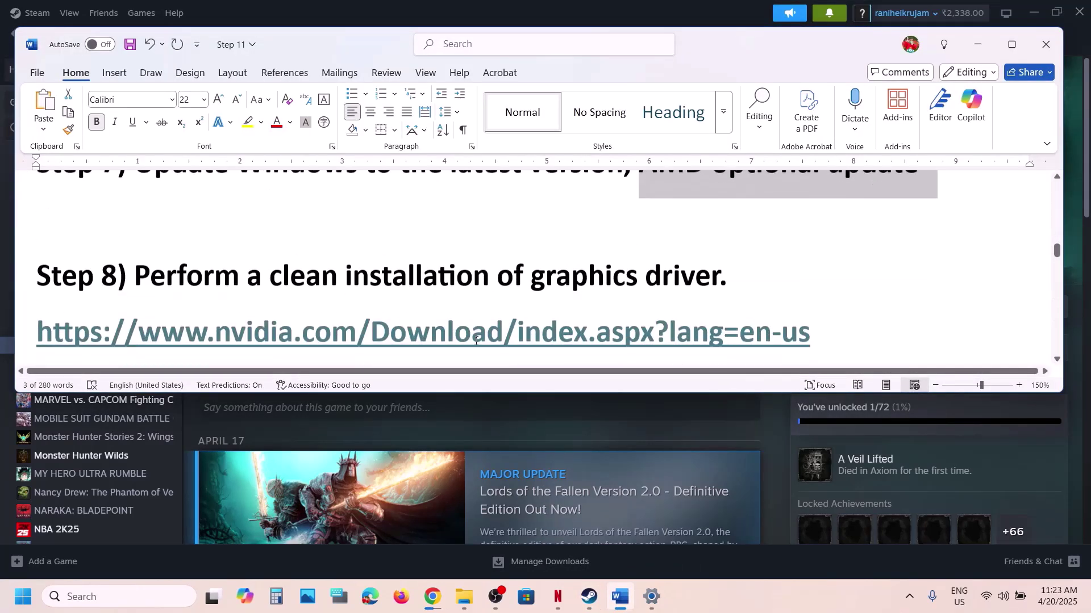
pyautogui.moveTo(135, 263); pyautogui.dragTo(551, 270)
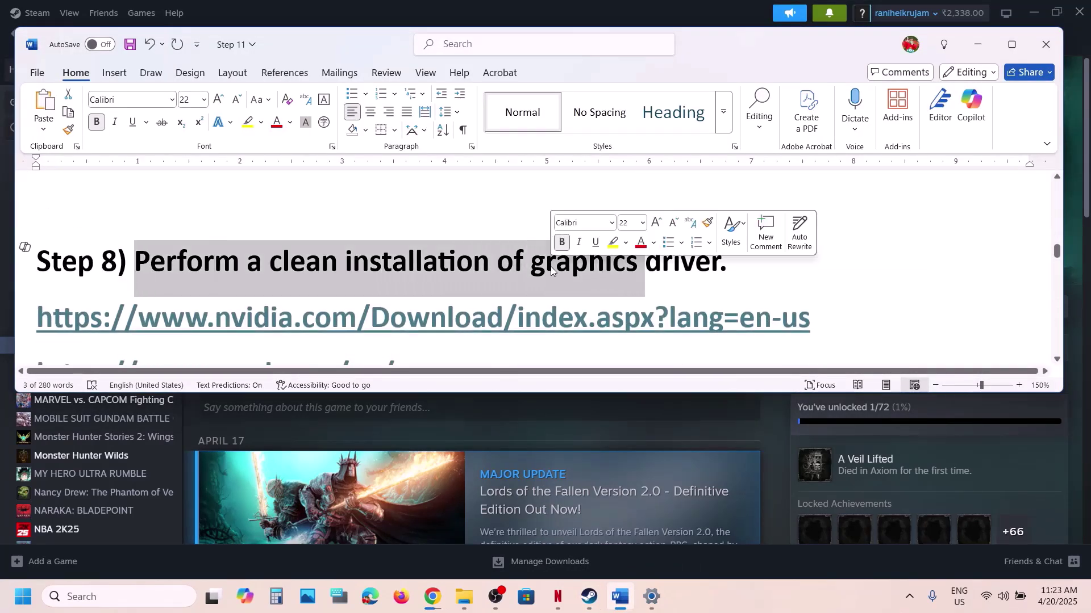
pyautogui.scroll(-1, 511, 266)
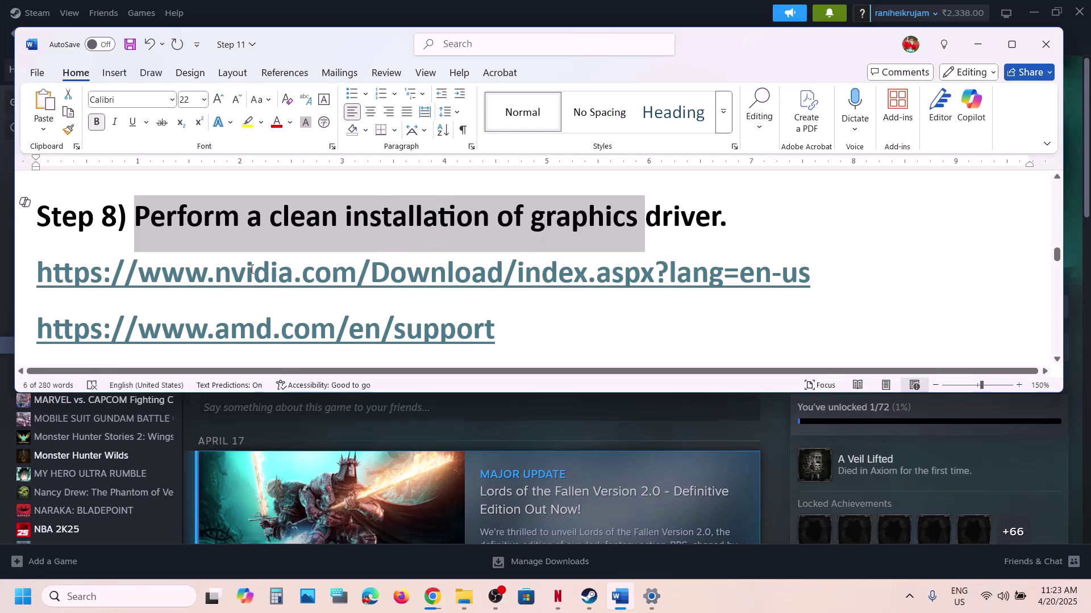
pyautogui.moveTo(255, 266); pyautogui.dragTo(692, 279)
pyautogui.moveTo(270, 319); pyautogui.dragTo(423, 328)
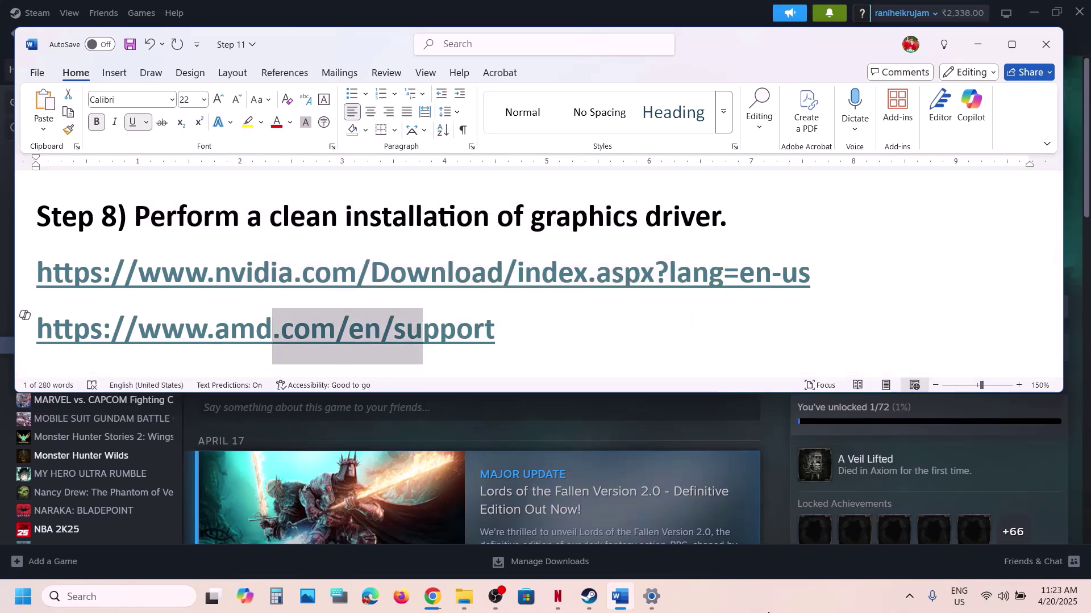
# On the NVIDIA drivers page, search for GeForce RTX 3050 Laptop GPU drivers with Windows 11 as the operating system.
pyautogui.click(298, 252)
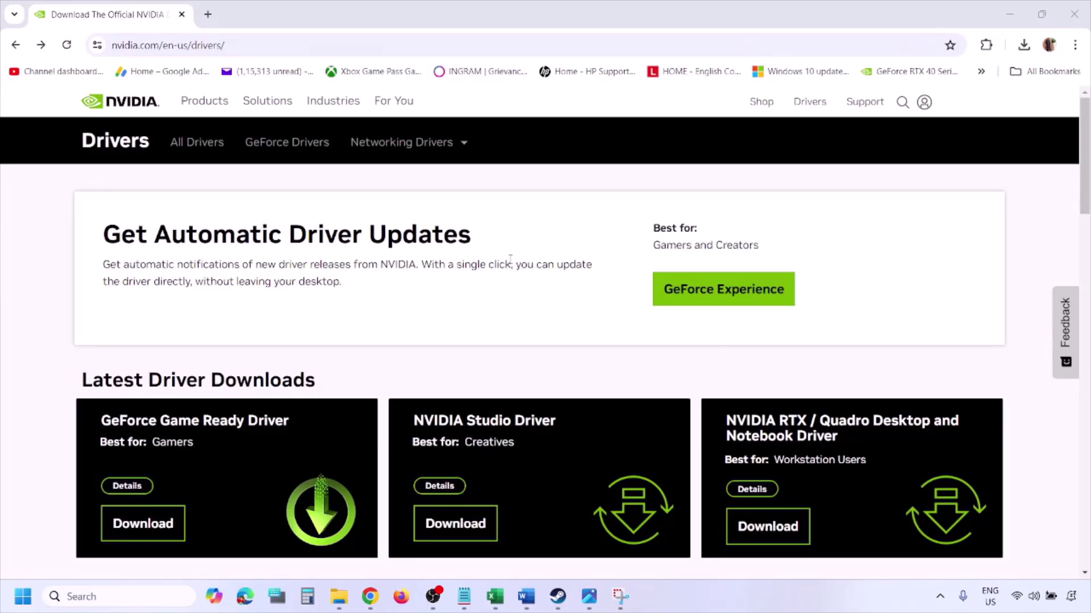
pyautogui.scroll(-10, 255, 348)
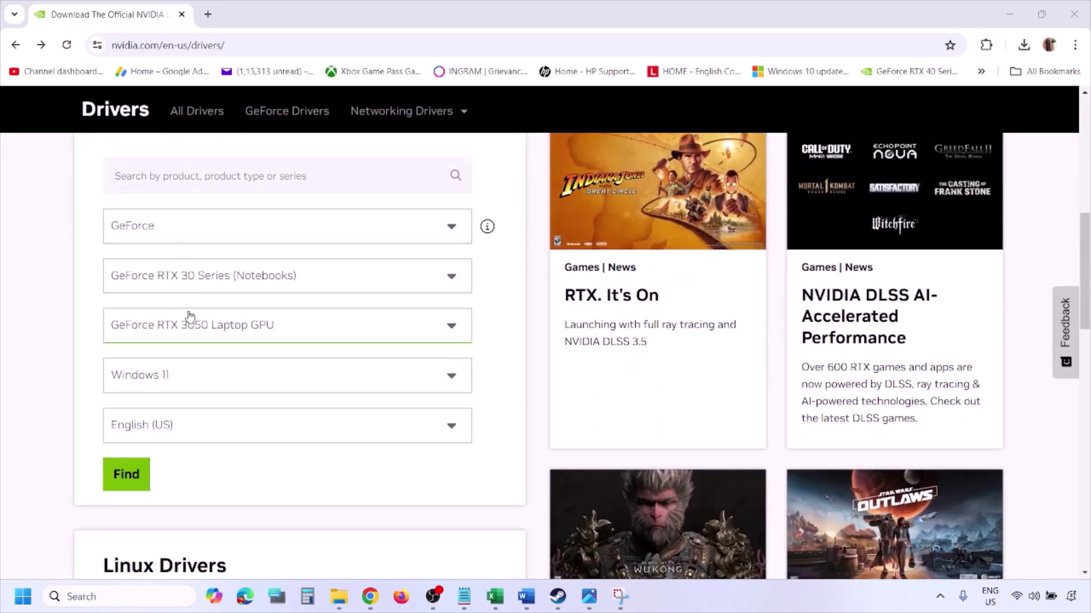
pyautogui.click(180, 379)
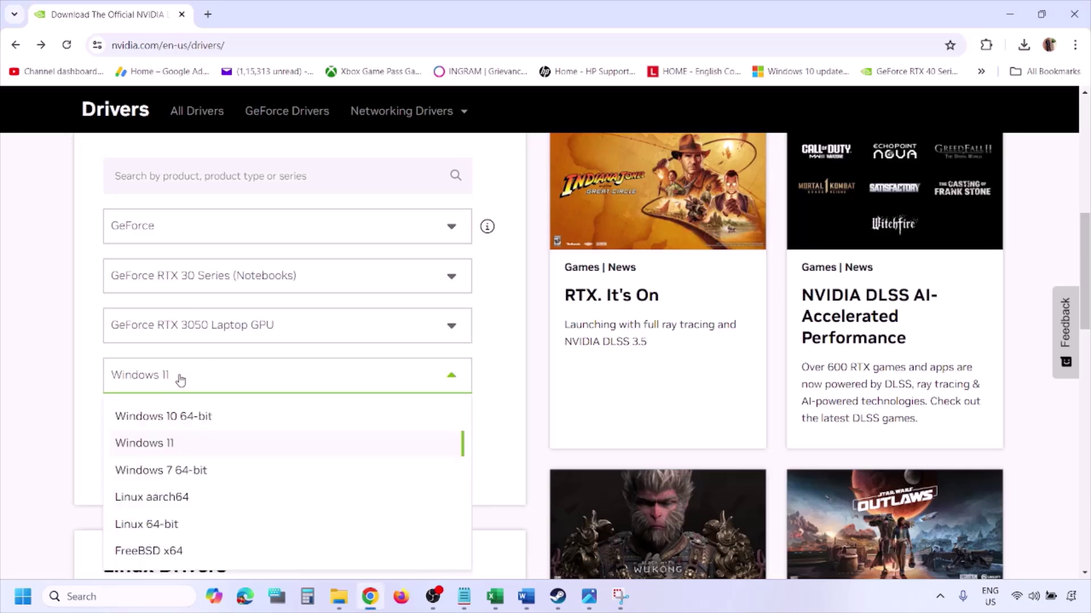
pyautogui.click(159, 445)
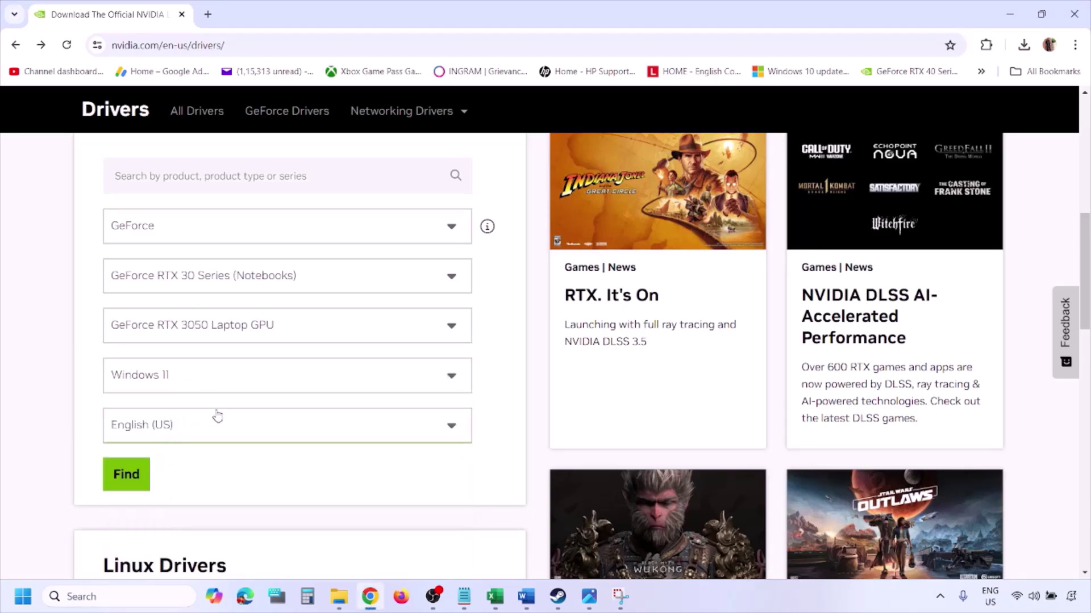
pyautogui.click(130, 479)
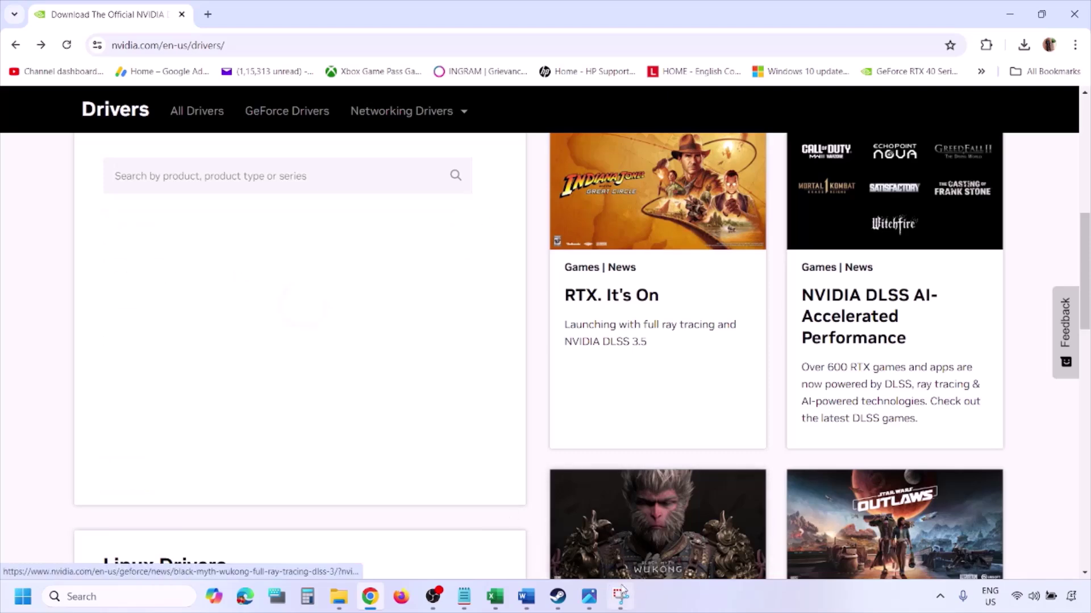
# Switch to Photos and review 1.png to 5.png on downloading the Game Ready Driver and performing a custom clean installation.
pyautogui.click(590, 597)
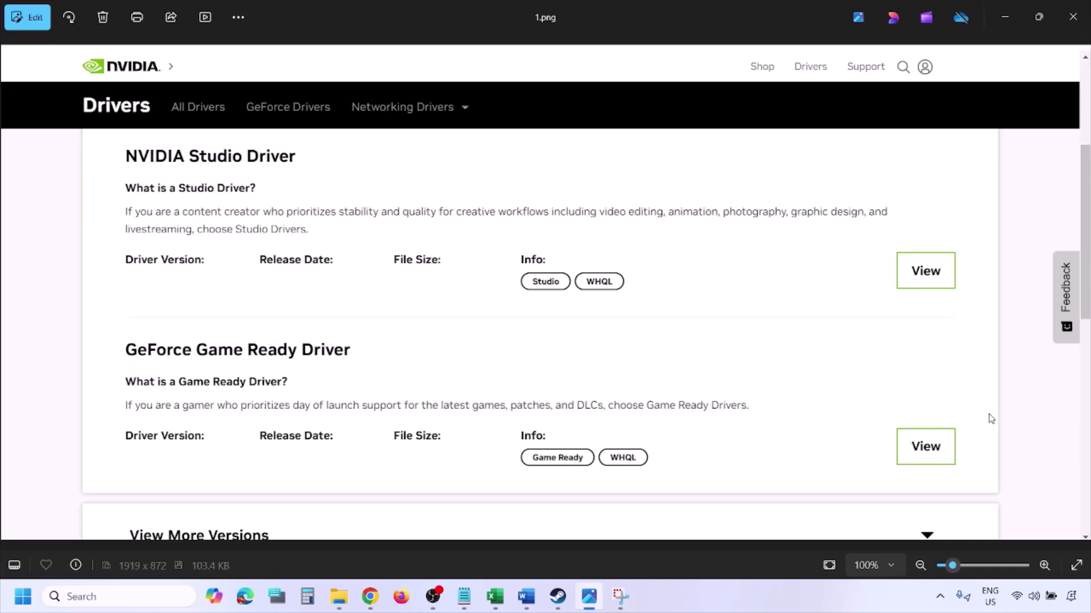
pyautogui.press('Right')
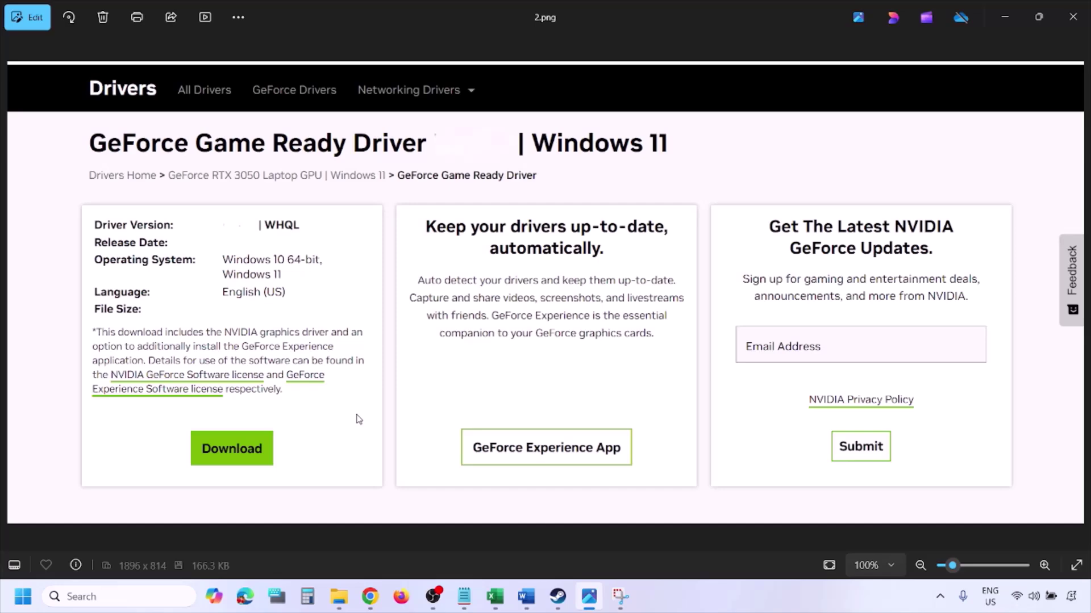
pyautogui.press('Right')
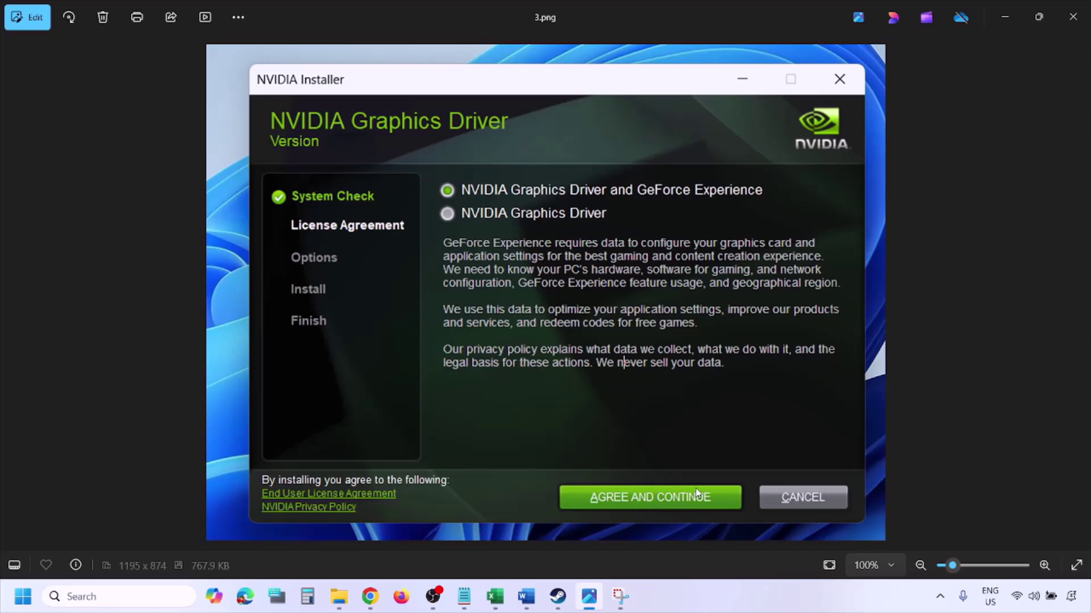
pyautogui.press('Right')
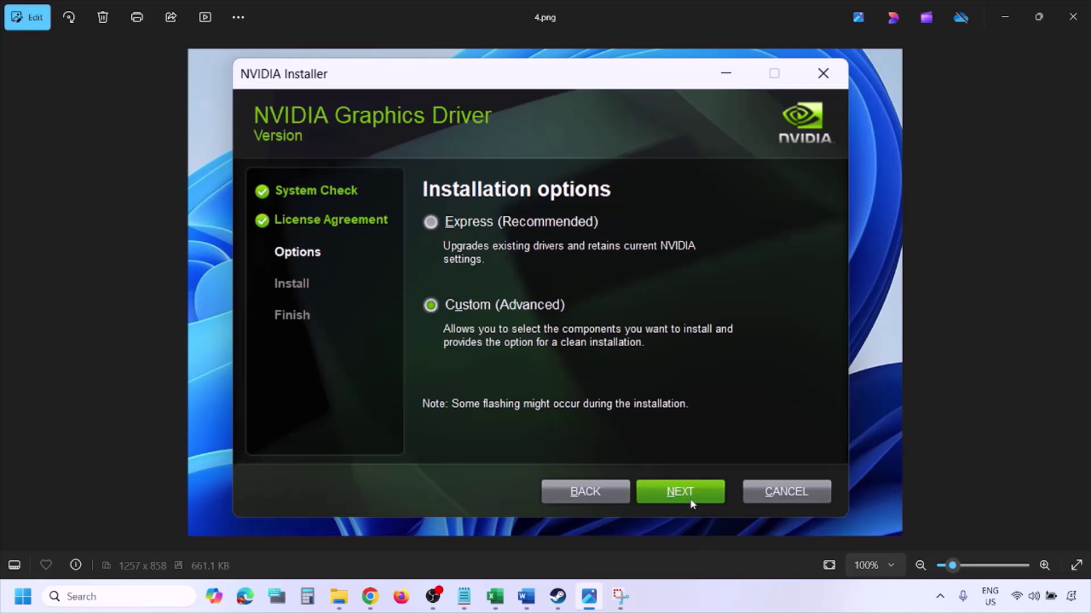
pyautogui.press('Right')
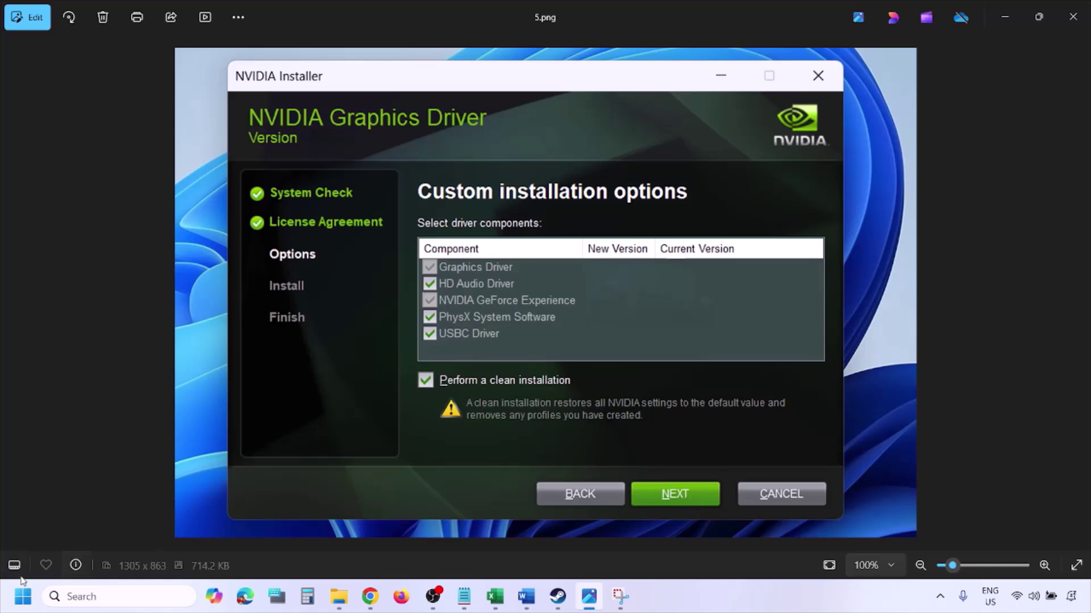
# Display the Windows power options for restarting after the driver installation, and close them without choosing one.
pyautogui.click(23, 597)
pyautogui.click(413, 547)
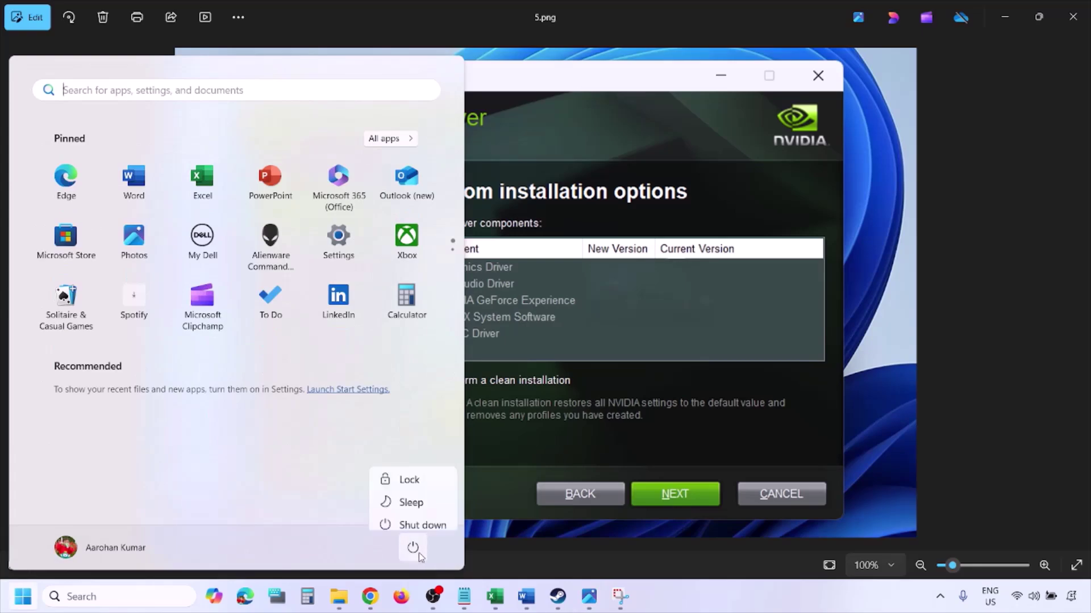
pyautogui.press('Escape')
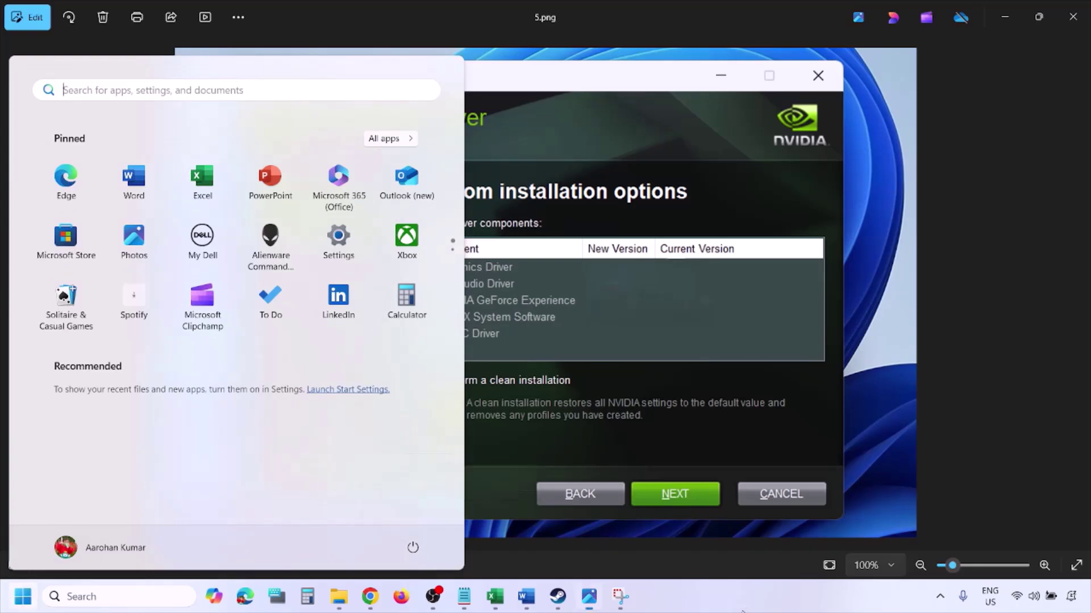
pyautogui.press('Escape')
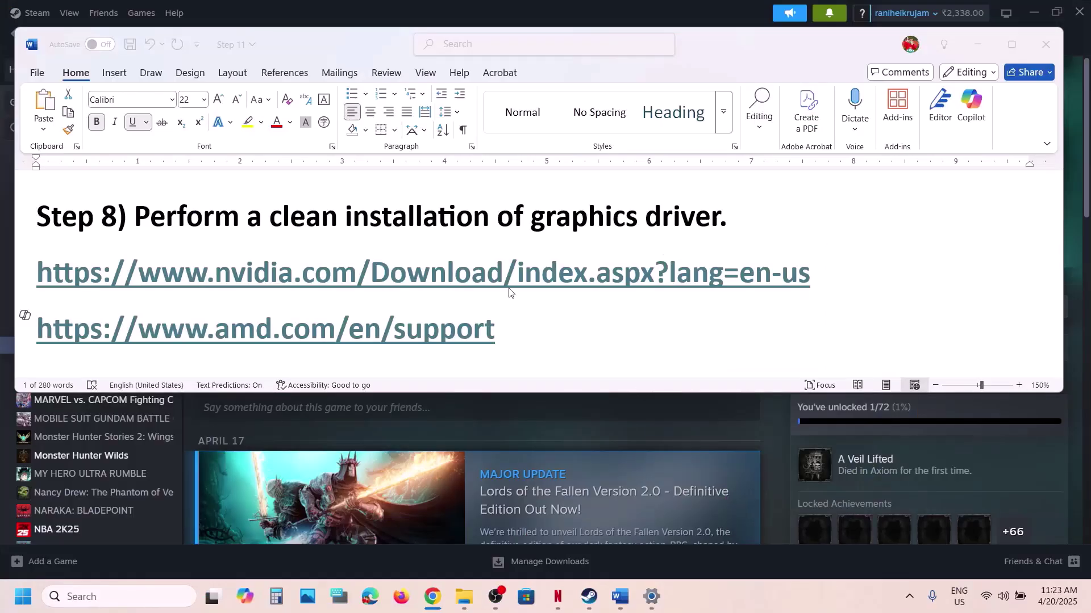
# Highlight and copy the AMD support link in Step 8, and read on to Step 9 about the dedicated graphics card.
pyautogui.click(500, 341)
pyautogui.tripleClick(510, 328)
pyautogui.hotkey('ctrl', 'c')
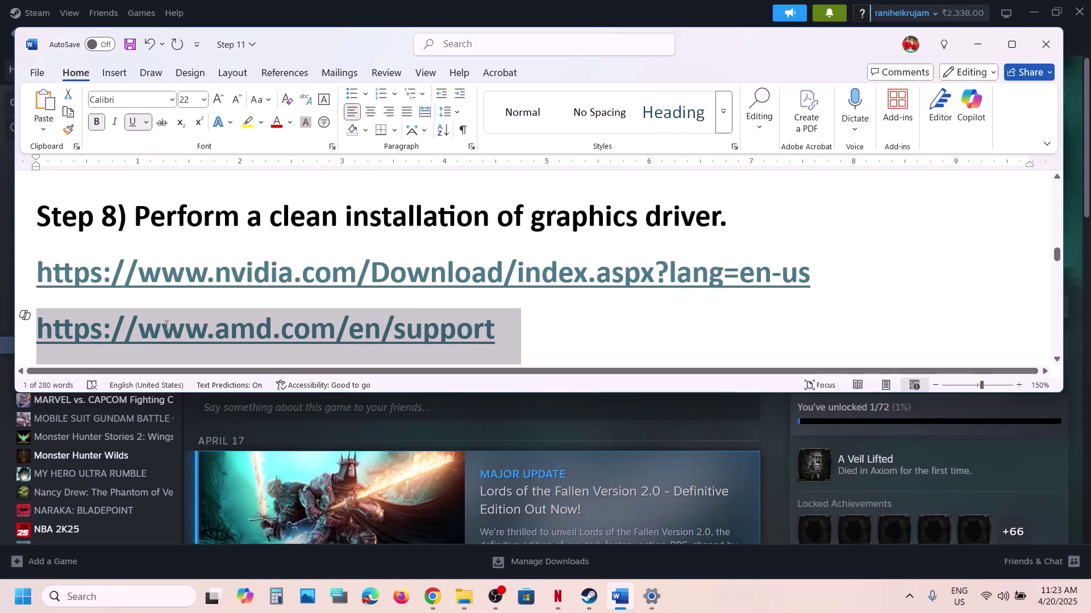
pyautogui.scroll(-1, 172, 323)
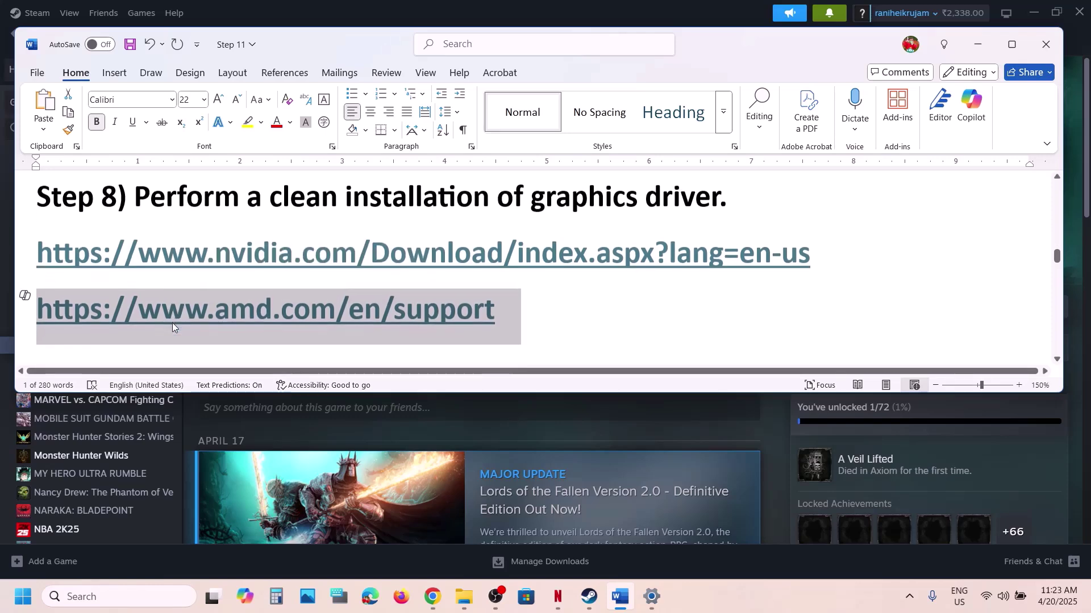
pyautogui.scroll(-3, 173, 324)
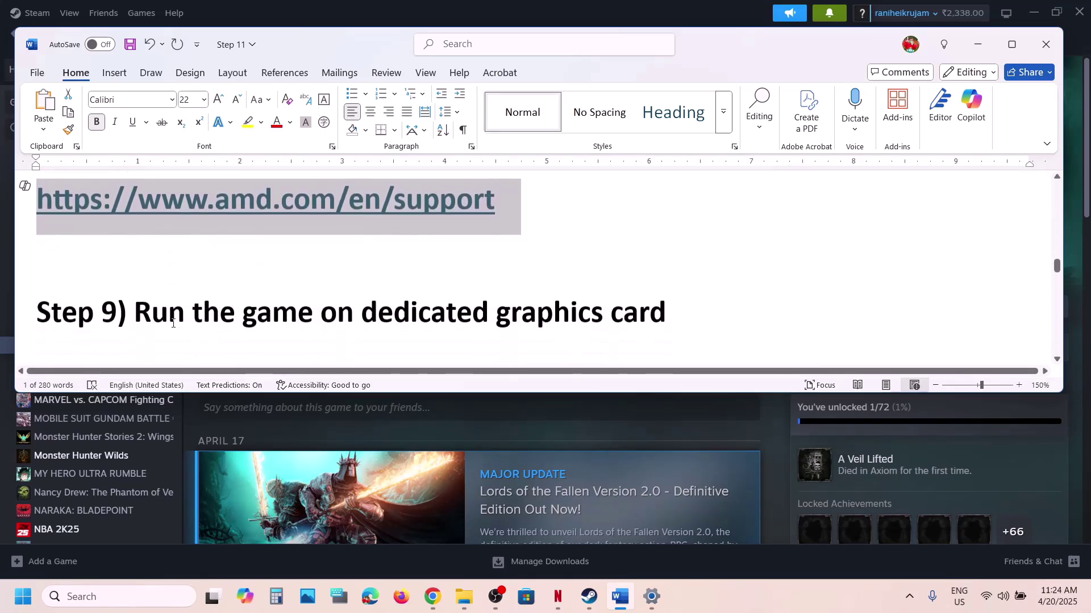
pyautogui.doubleClick(572, 262)
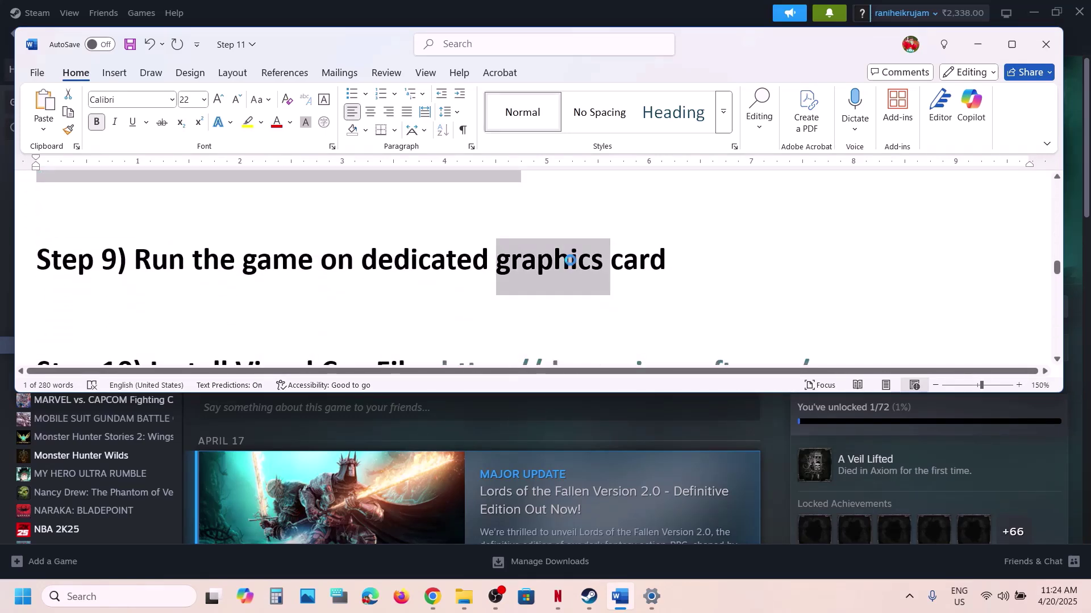
pyautogui.click(121, 590)
pyautogui.hotkey('ctrl', 'v')
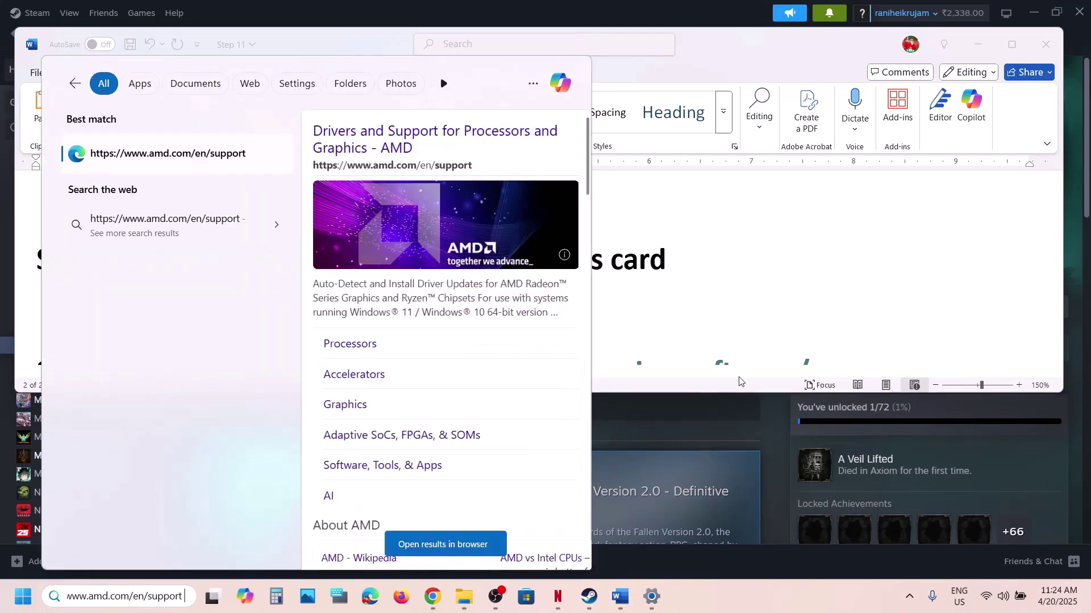
pyautogui.click(755, 291)
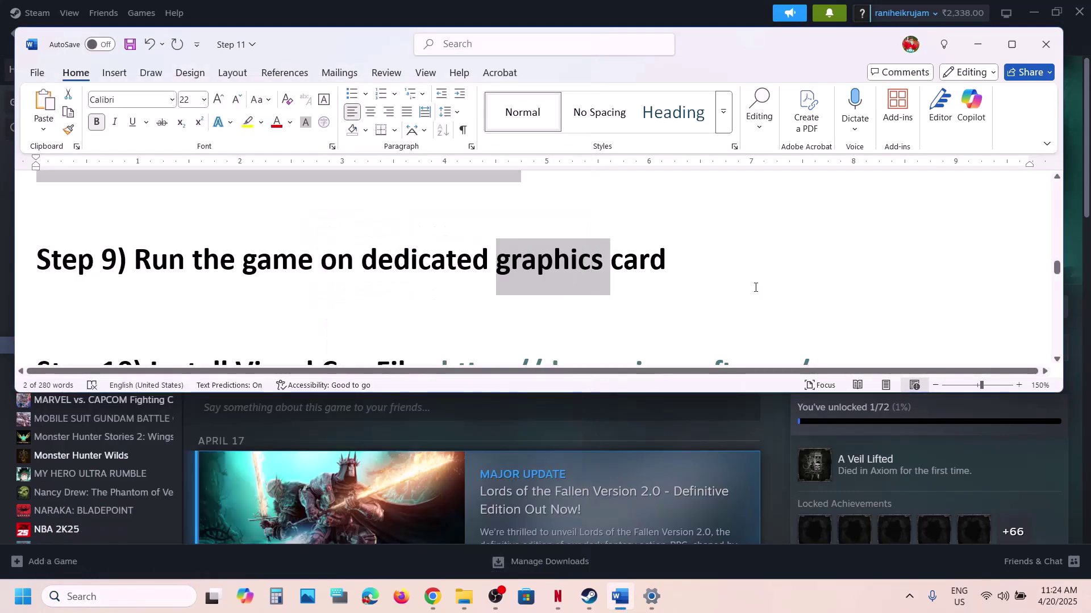
# Copy the word "graphics" from the Step 9 heading, search Windows for it, and open Graphics settings.
pyautogui.doubleClick(568, 278)
pyautogui.hotkey('ctrl', 'c')
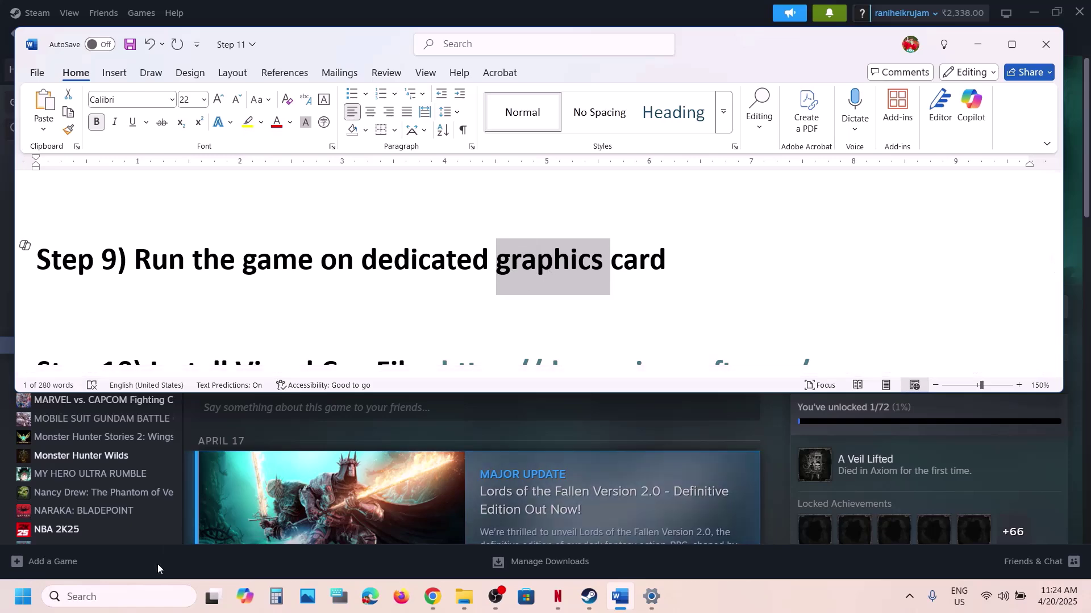
pyautogui.click(125, 596)
pyautogui.hotkey('ctrl', 'v')
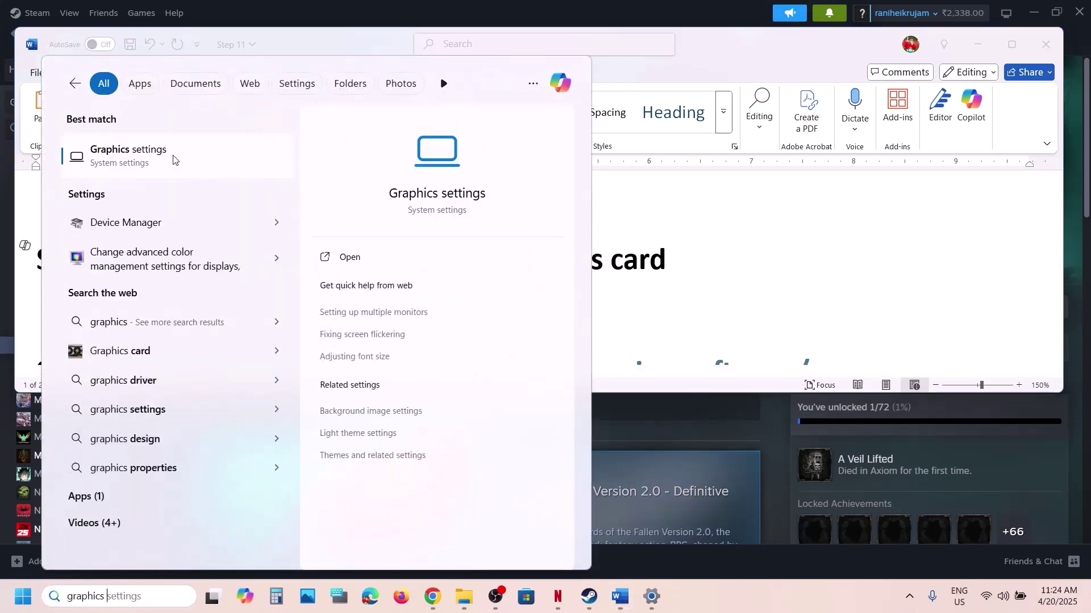
pyautogui.click(173, 160)
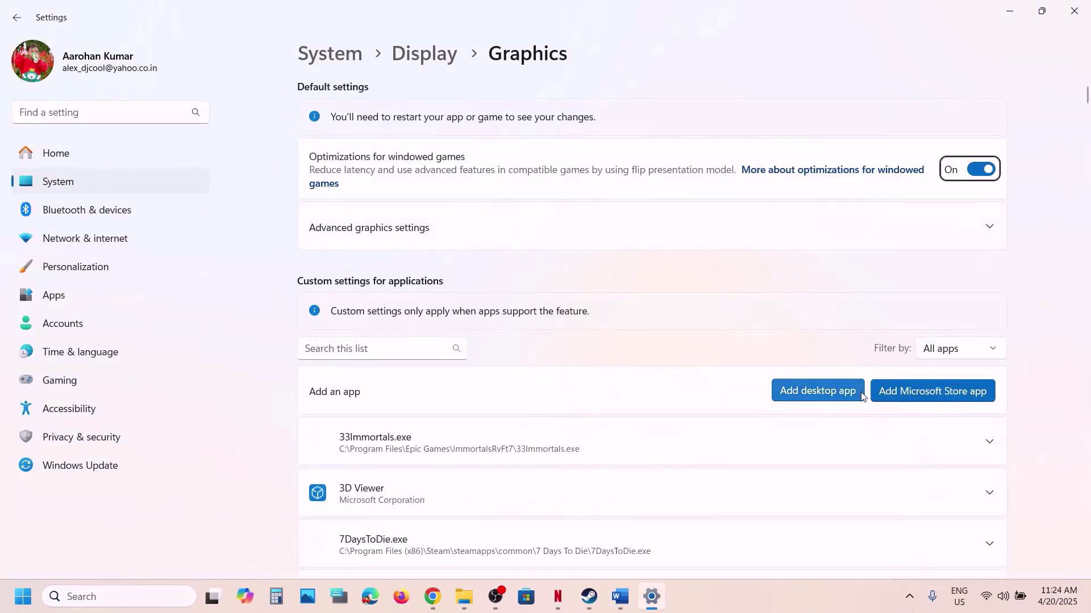
# Add LOTF2-Win64-Shipping from Lords of the Fallen\LOTF2\Binaries\Win64 as a desktop app in the custom graphics settings.
pyautogui.click(859, 392)
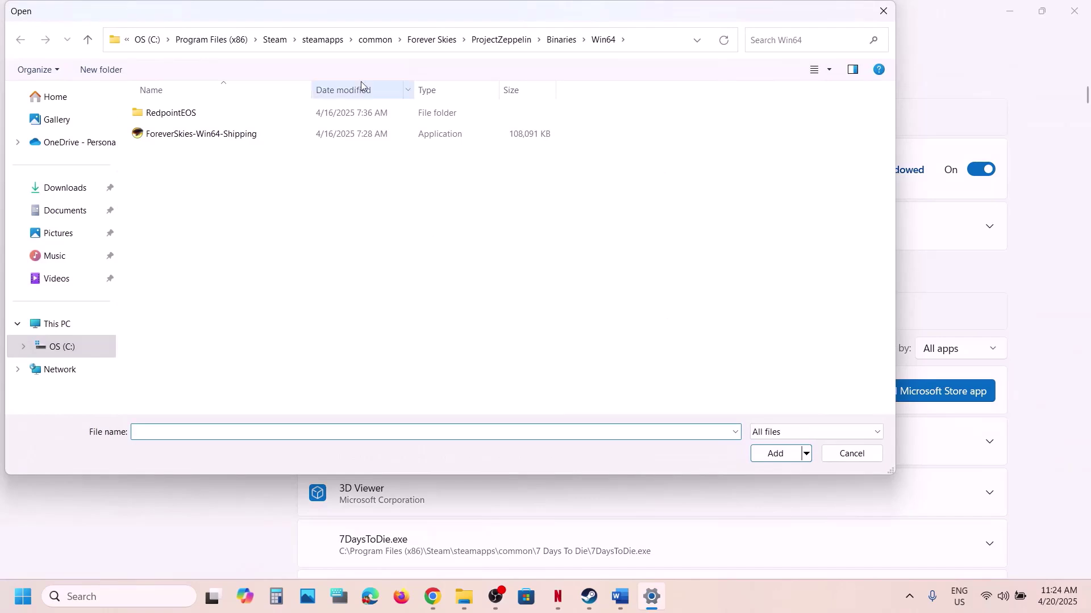
pyautogui.moveTo(376, 39); pyautogui.dragTo(195, 135)
pyautogui.doubleClick(195, 135)
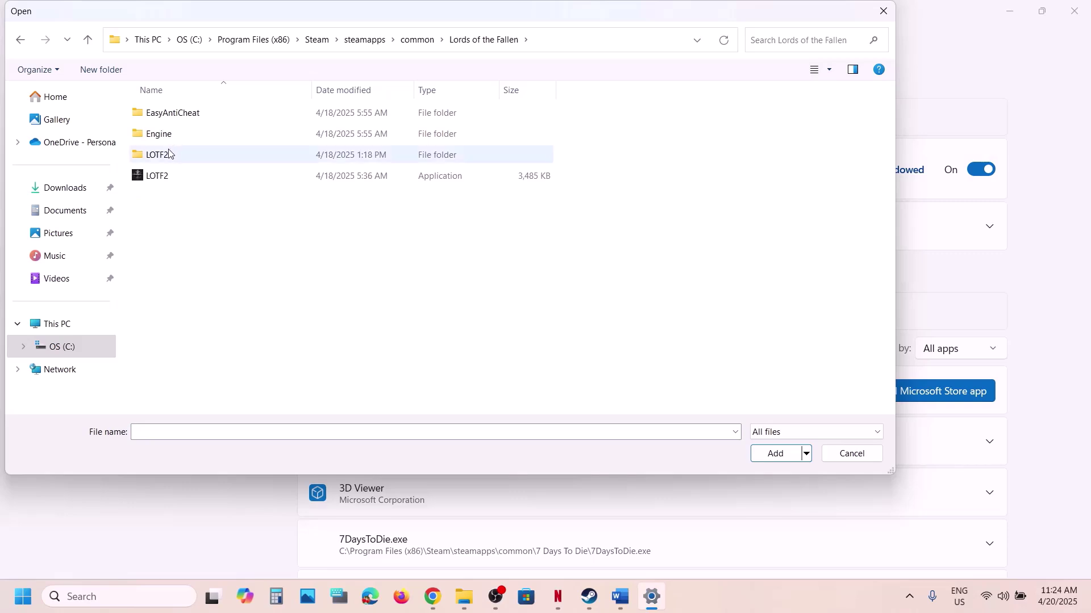
pyautogui.doubleClick(172, 155)
pyautogui.doubleClick(172, 134)
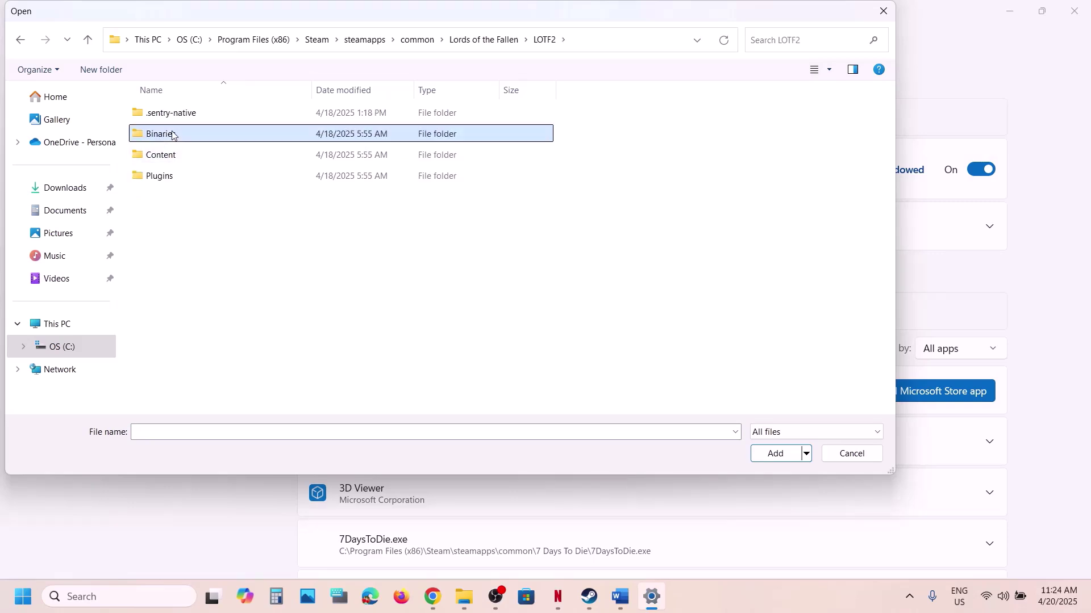
pyautogui.click(166, 113)
pyautogui.doubleClick(166, 113)
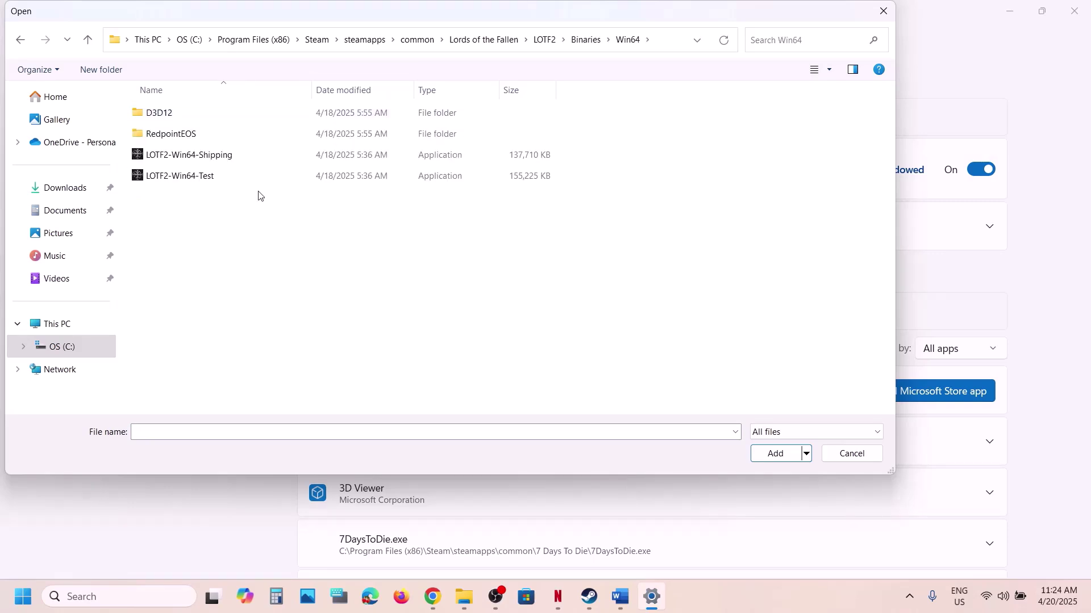
pyautogui.click(210, 165)
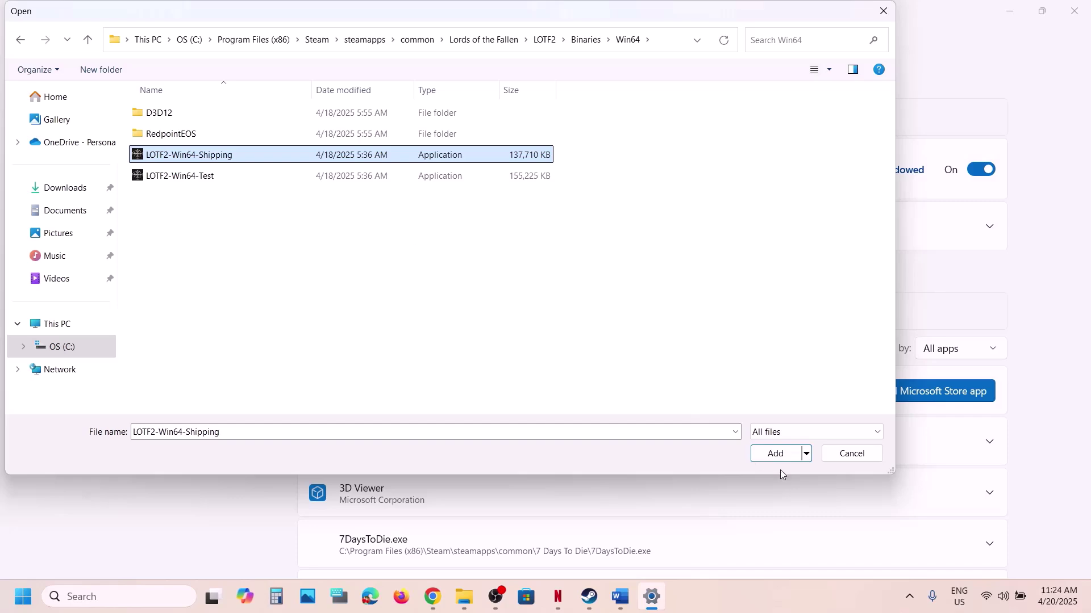
pyautogui.click(776, 454)
# Set the GPU preference of Easy Anti-Cheat Bootstrapper (EOS) for LOTF2.exe to High Performance (NVIDIA GeForce RTX 3050 Laptop GPU).
pyautogui.scroll(-20, 480, 451)
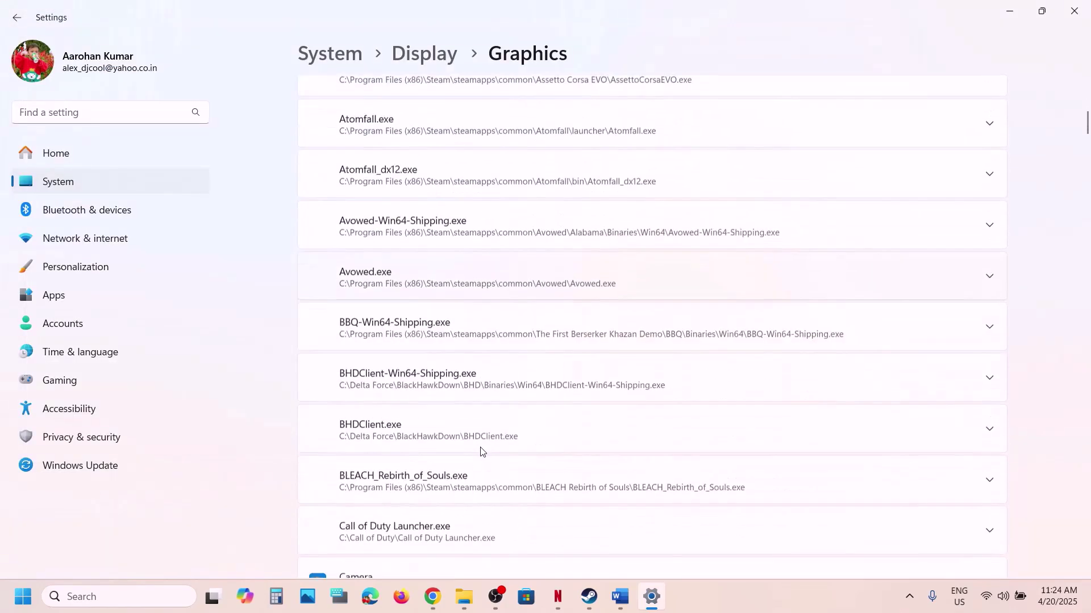
pyautogui.scroll(-1, 480, 451)
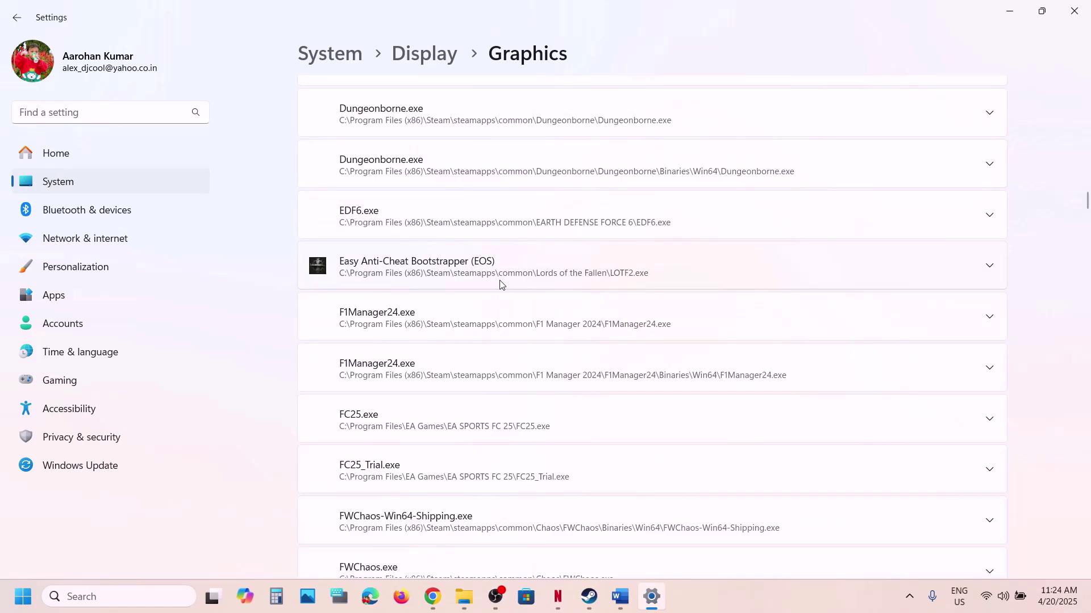
pyautogui.click(655, 282)
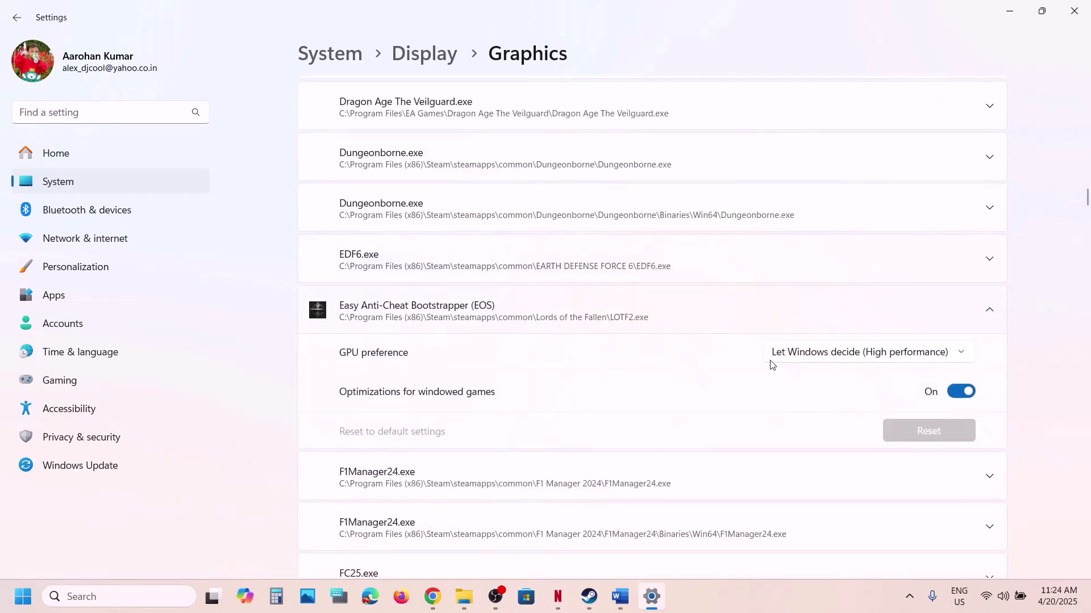
pyautogui.click(832, 361)
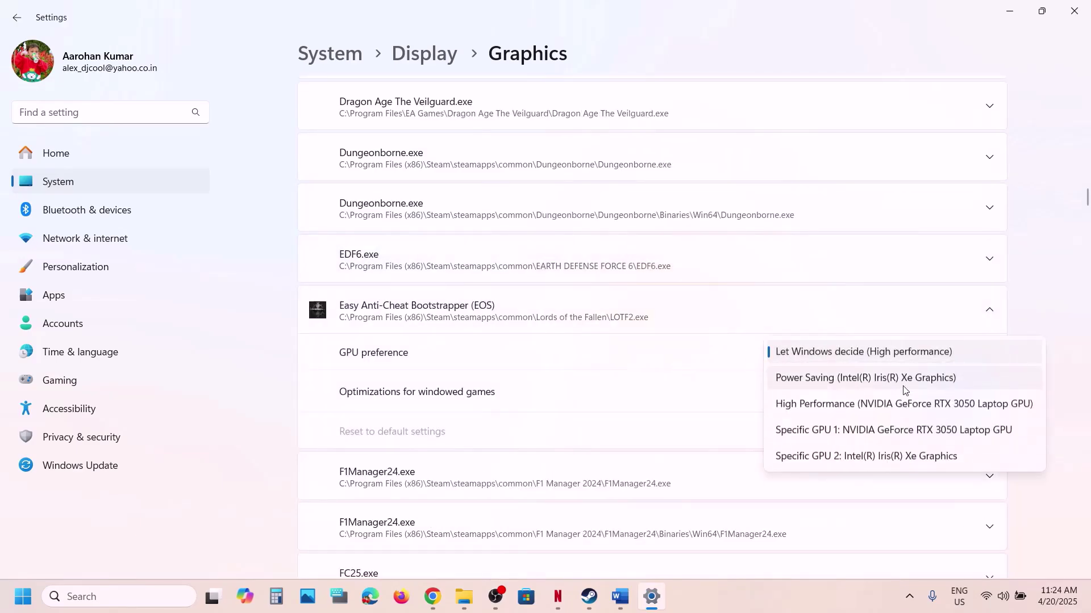
pyautogui.click(855, 405)
# Try to add the LOTF2 application from the main Lords of the Fallen folder as a desktop app.
pyautogui.scroll(20, 703, 328)
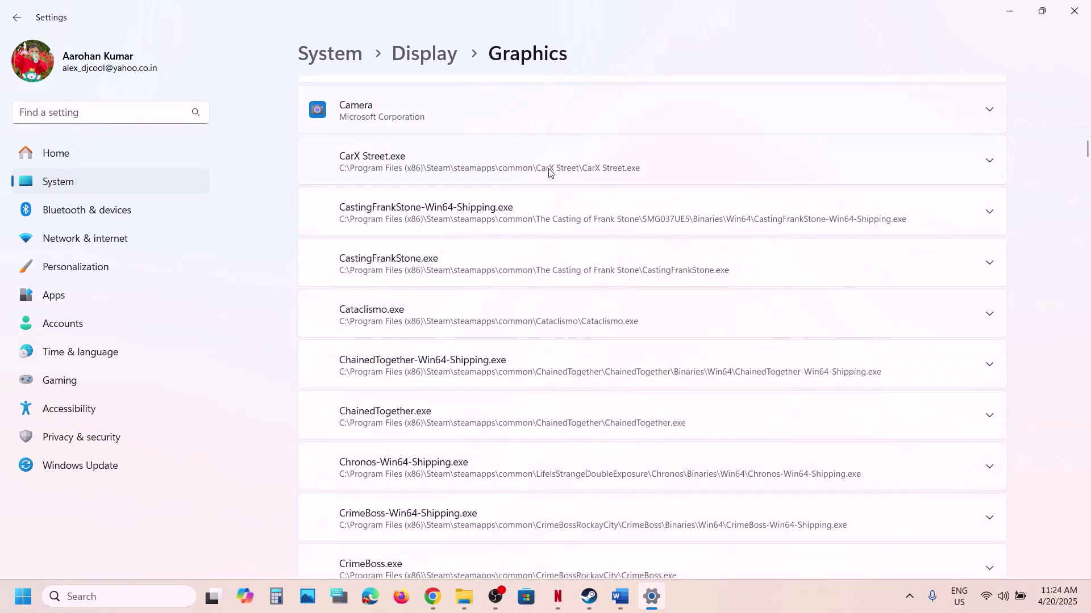
pyautogui.scroll(15, 546, 241)
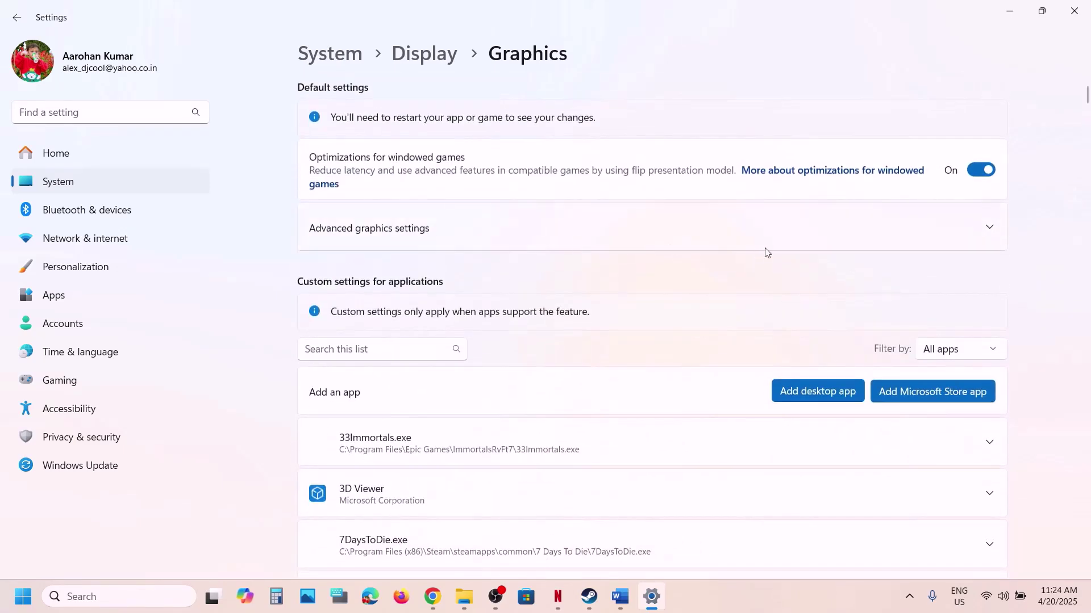
pyautogui.click(793, 392)
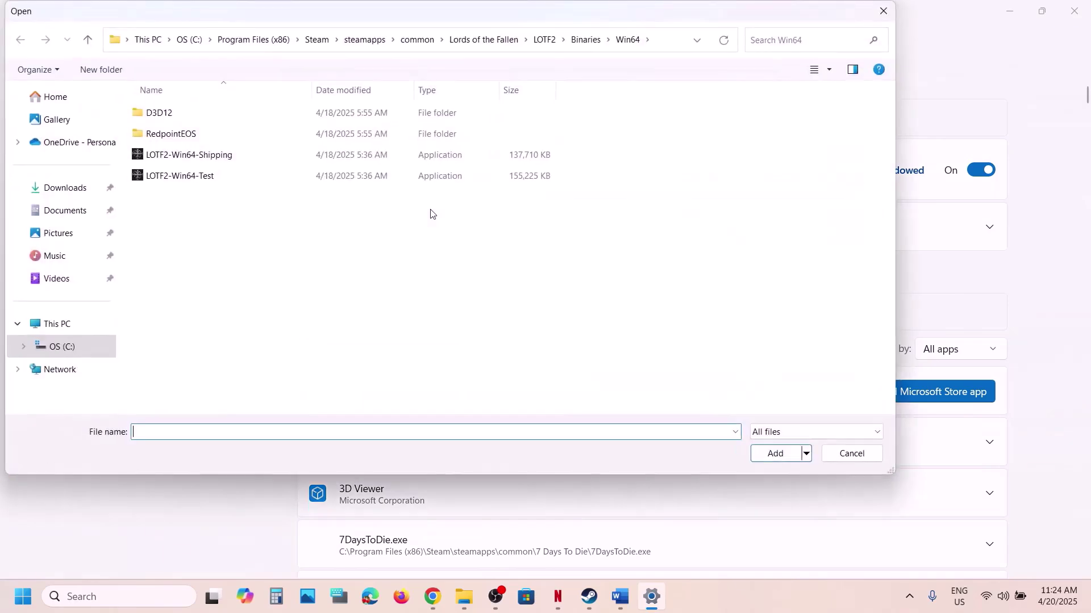
pyautogui.click(93, 48)
pyautogui.click(94, 50)
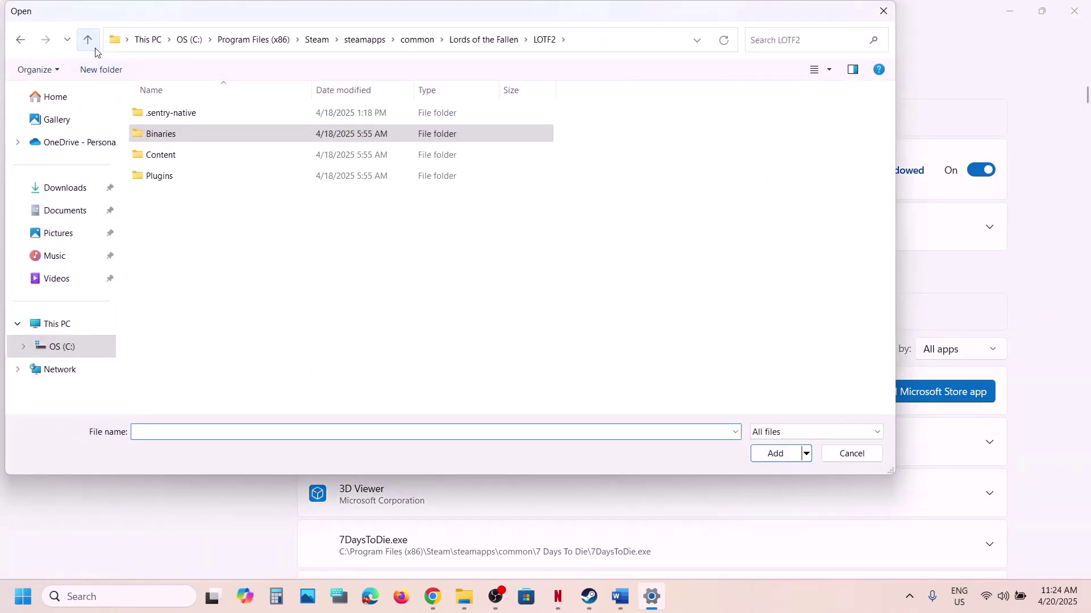
pyautogui.click(94, 51)
pyautogui.click(230, 178)
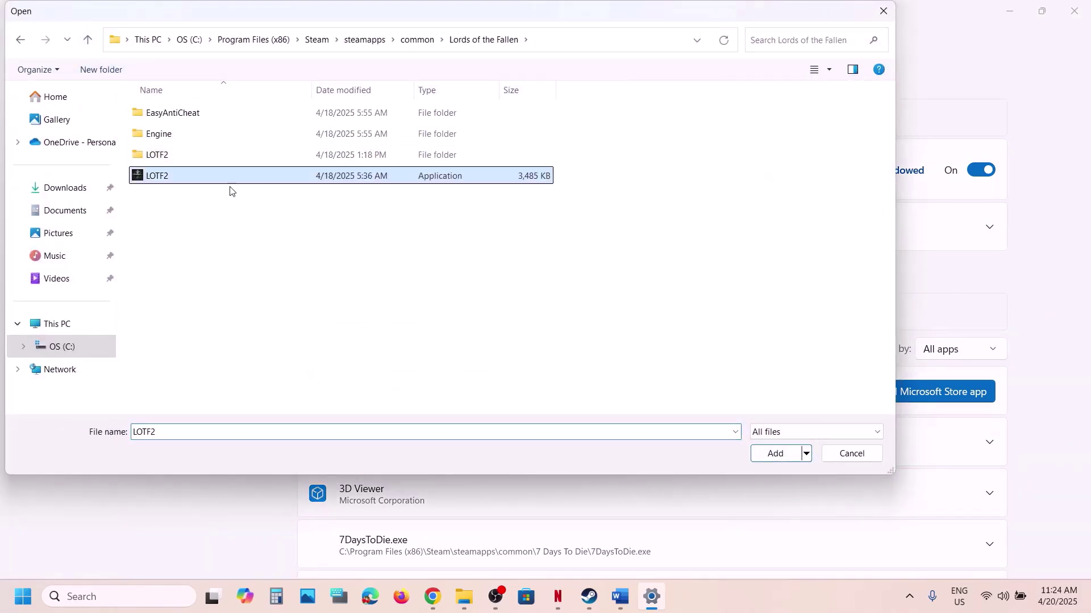
pyautogui.click(759, 460)
# Set the Lords of the Fallen entry's GPU preference to High Performance (NVIDIA GeForce RTX 3050 Laptop GPU), and close Settings.
pyautogui.scroll(-10, 570, 411)
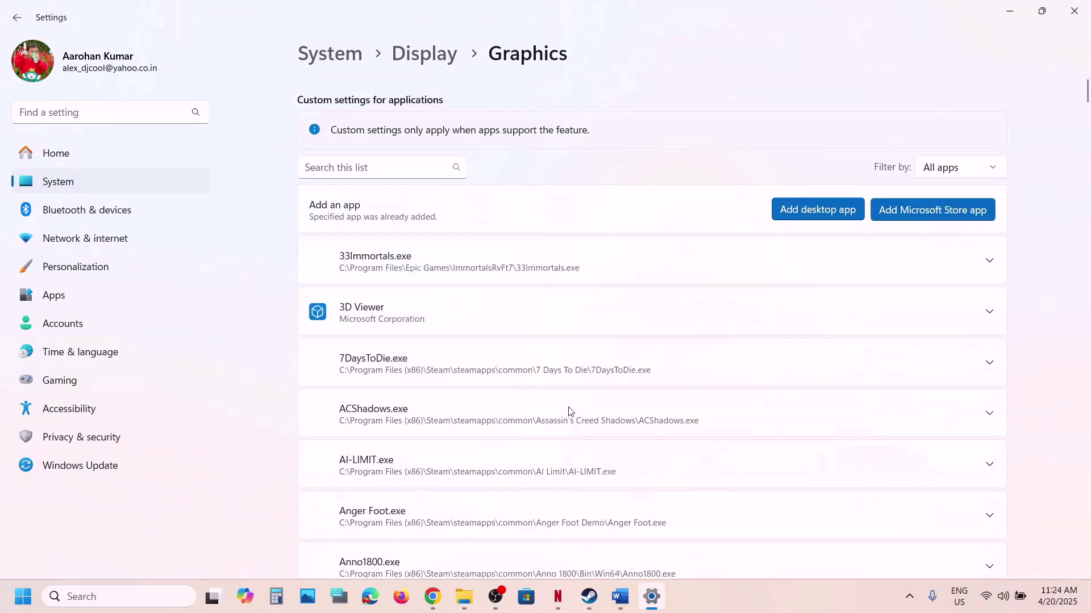
pyautogui.scroll(-20, 570, 411)
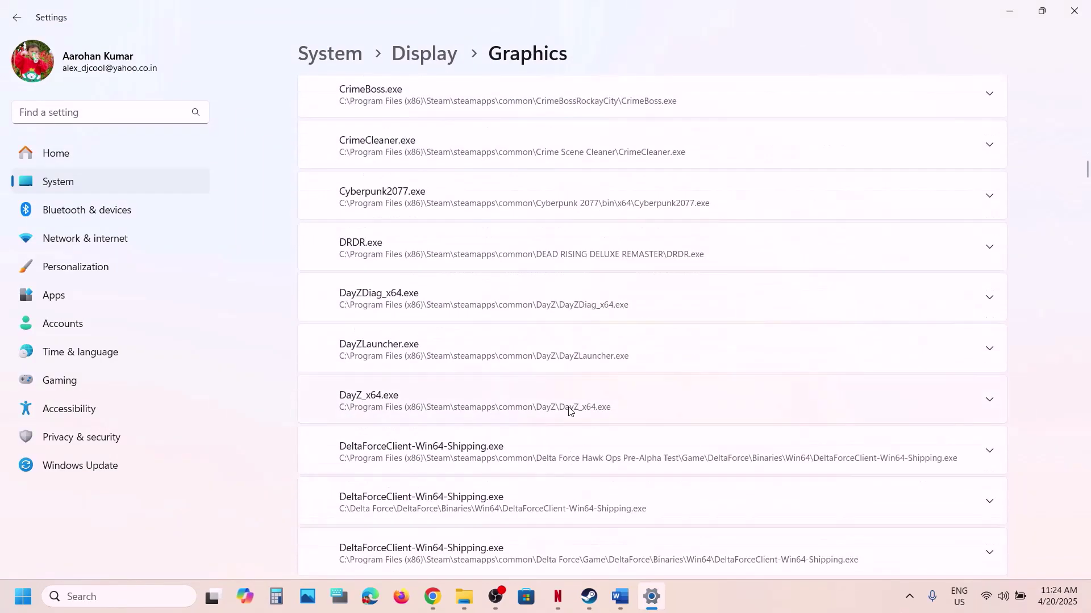
pyautogui.scroll(-10, 569, 411)
pyautogui.scroll(6, 569, 412)
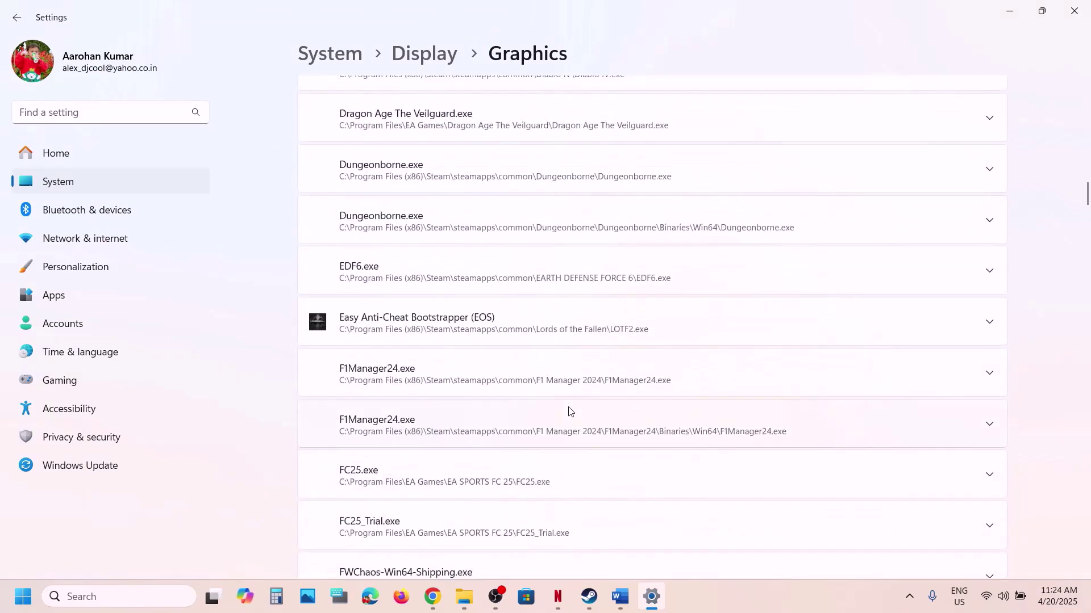
pyautogui.scroll(-20, 566, 336)
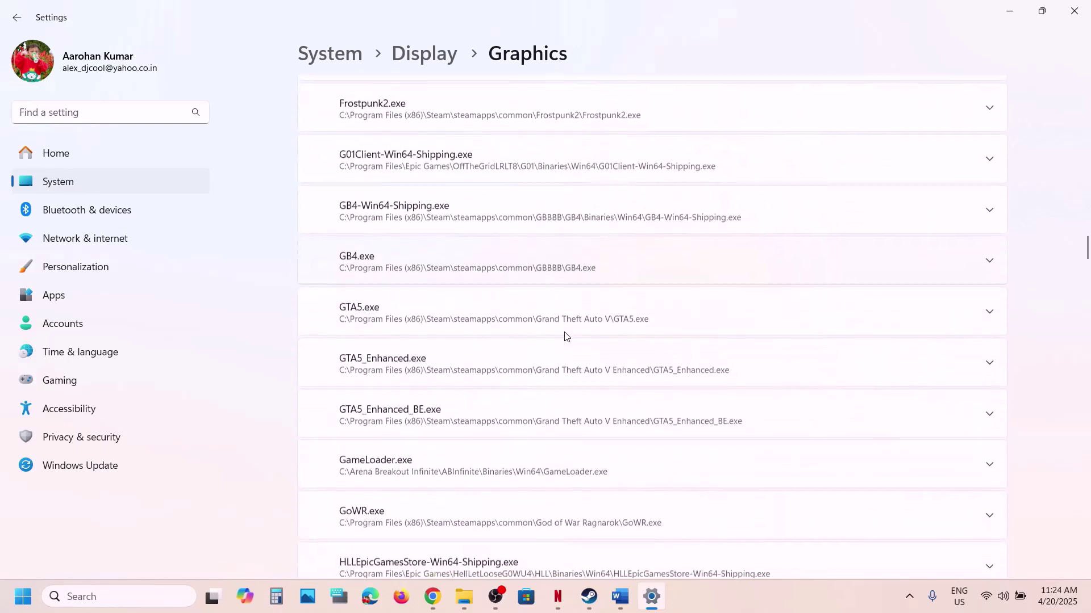
pyautogui.scroll(-10, 565, 336)
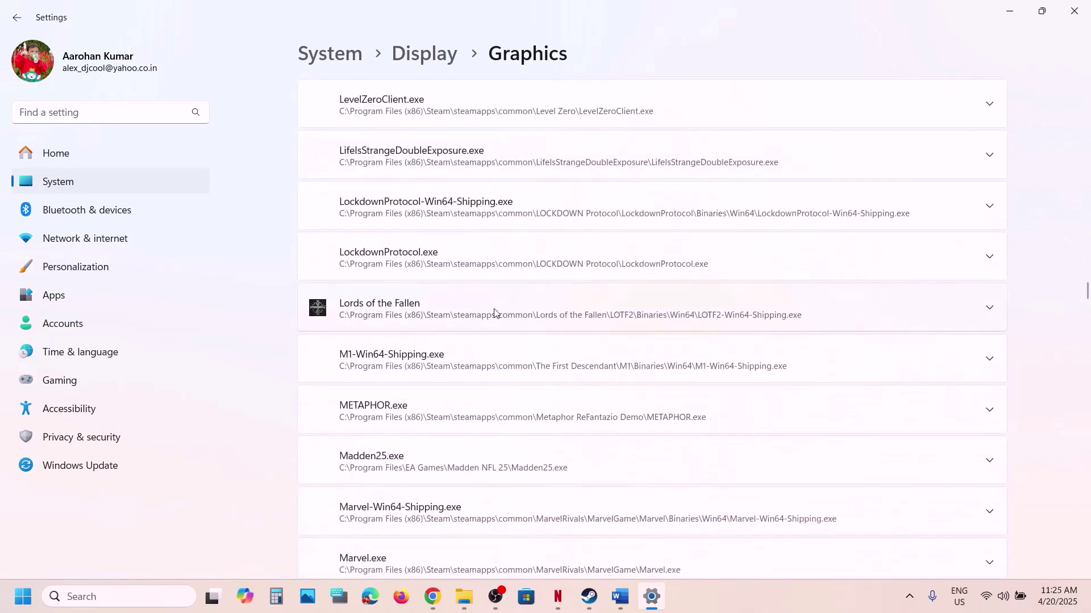
pyautogui.scroll(2, 494, 312)
pyautogui.click(495, 311)
pyautogui.scroll(-4, 631, 370)
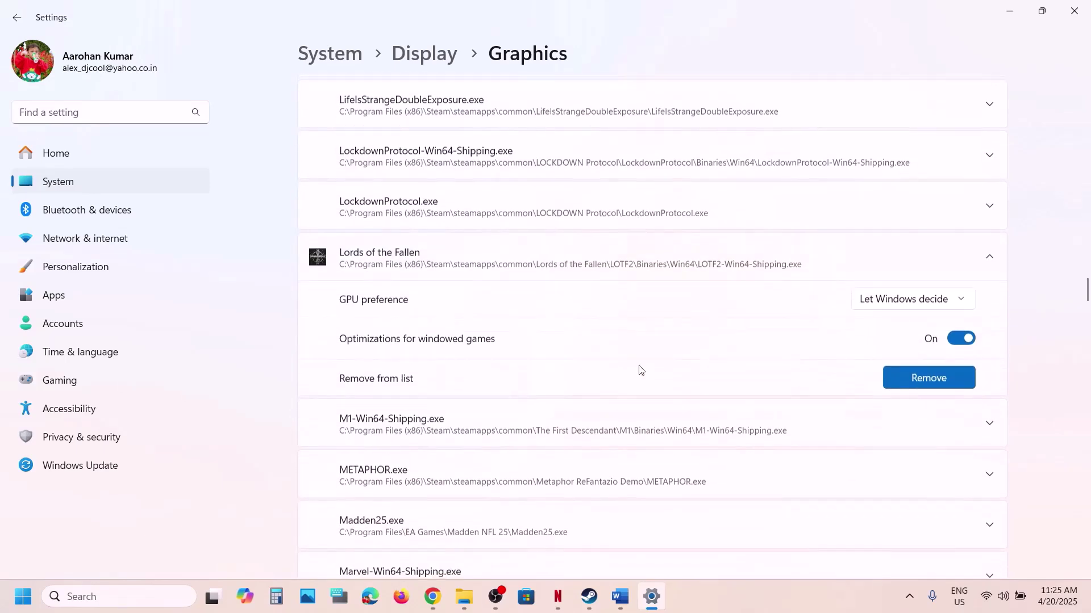
pyautogui.click(892, 299)
pyautogui.click(932, 353)
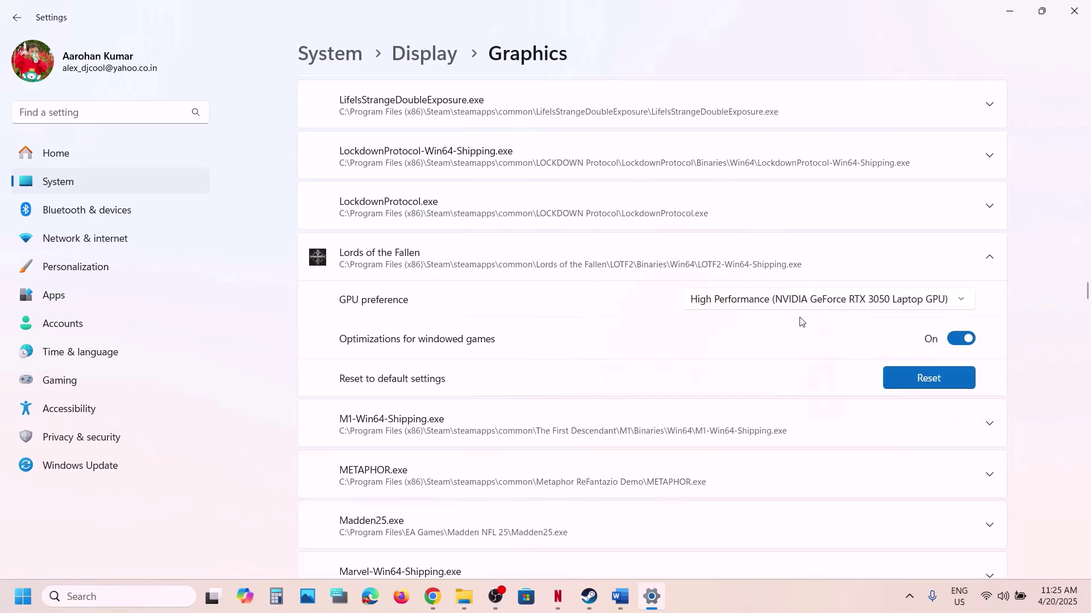
pyautogui.click(1074, 10)
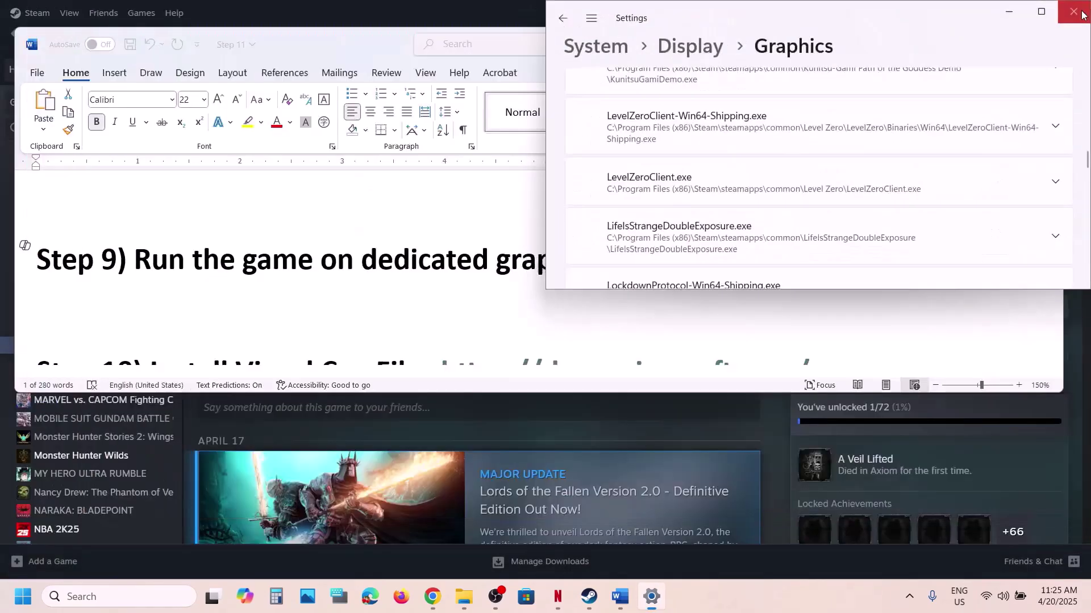
# Copy the Visual C++ download link from Step 10 in Word and open it in a new Chrome tab.
pyautogui.scroll(-2, 690, 229)
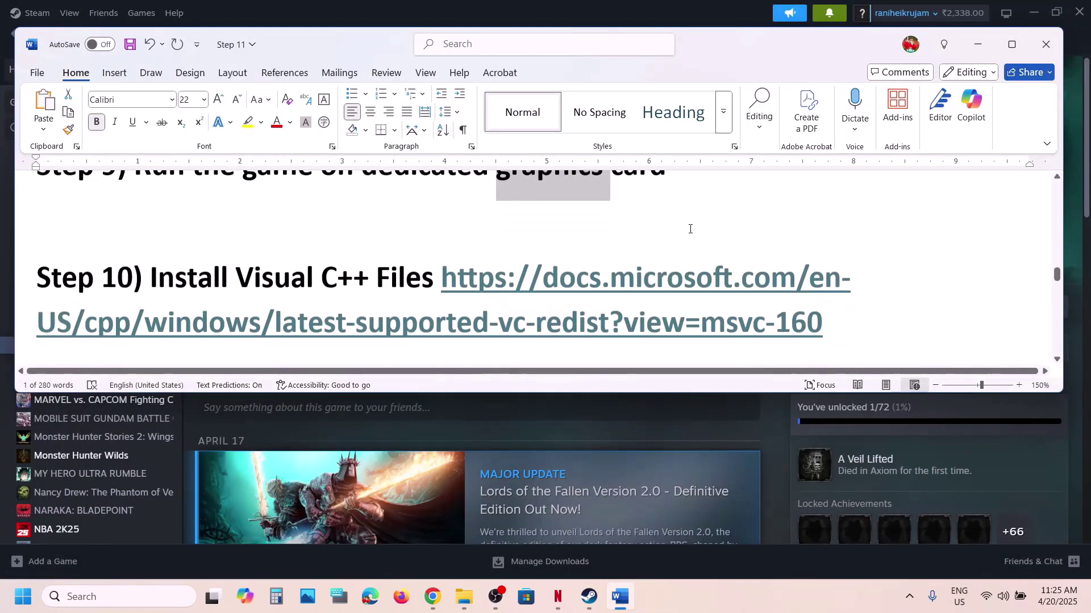
pyautogui.moveTo(828, 319); pyautogui.dragTo(427, 281)
pyautogui.hotkey('ctrl', 'c')
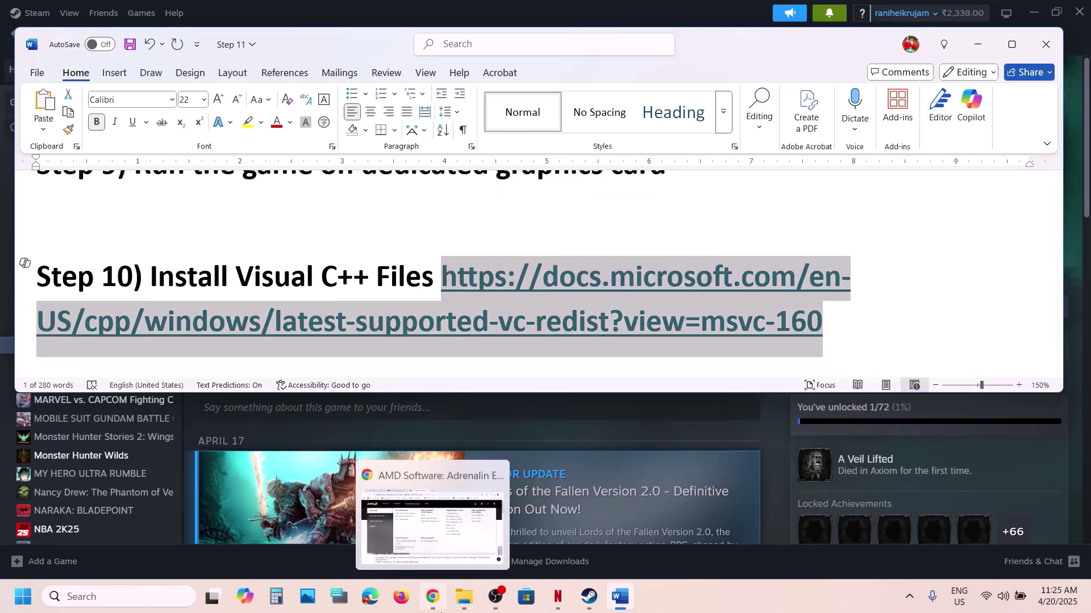
pyautogui.click(439, 607)
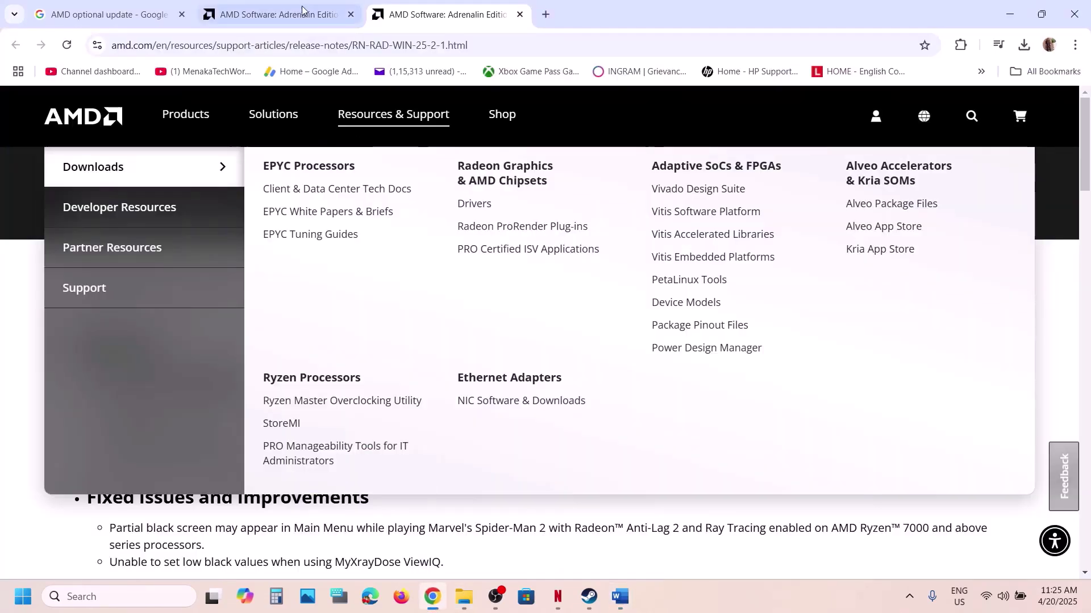
pyautogui.click(545, 19)
pyautogui.hotkey('ctrl', 'v')
pyautogui.press('Return')
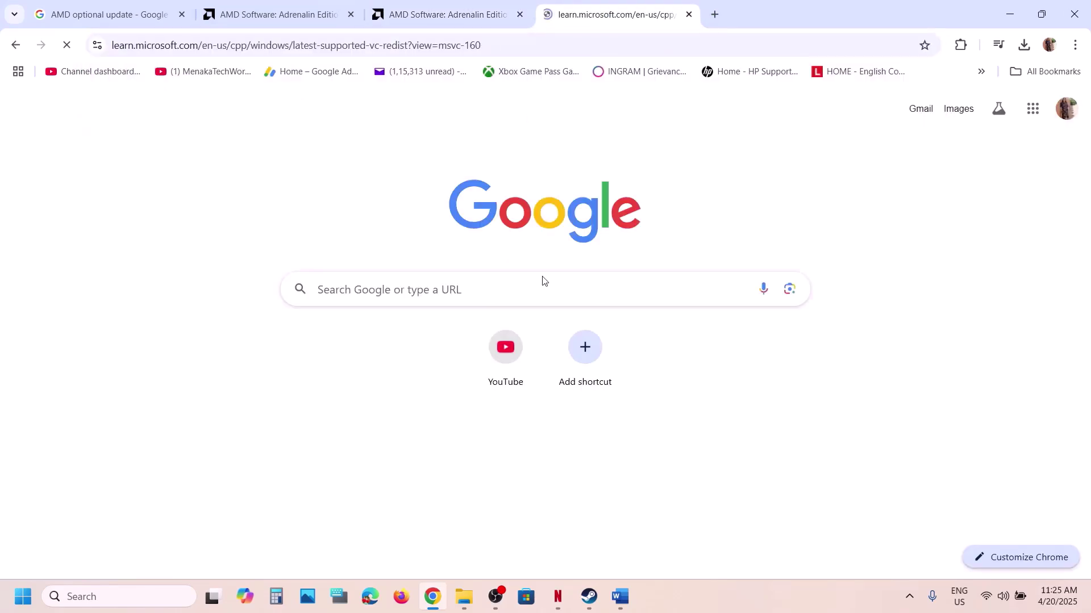
# Download the X86 Visual C++ Redistributable from the Microsoft page and run its installer with the Repair option.
pyautogui.scroll(-15, 543, 280)
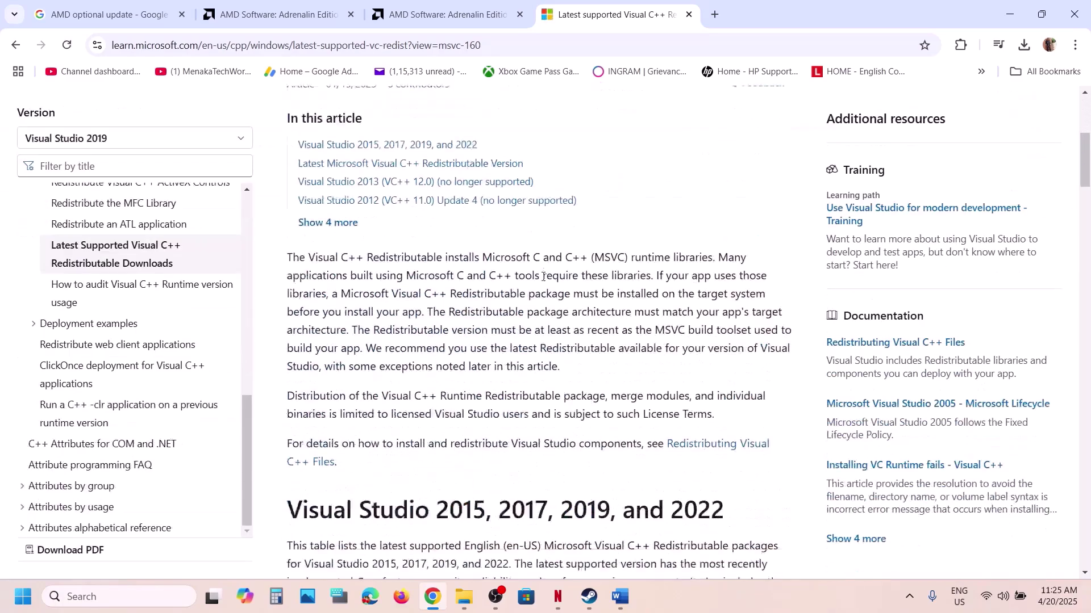
pyautogui.scroll(-7, 507, 108)
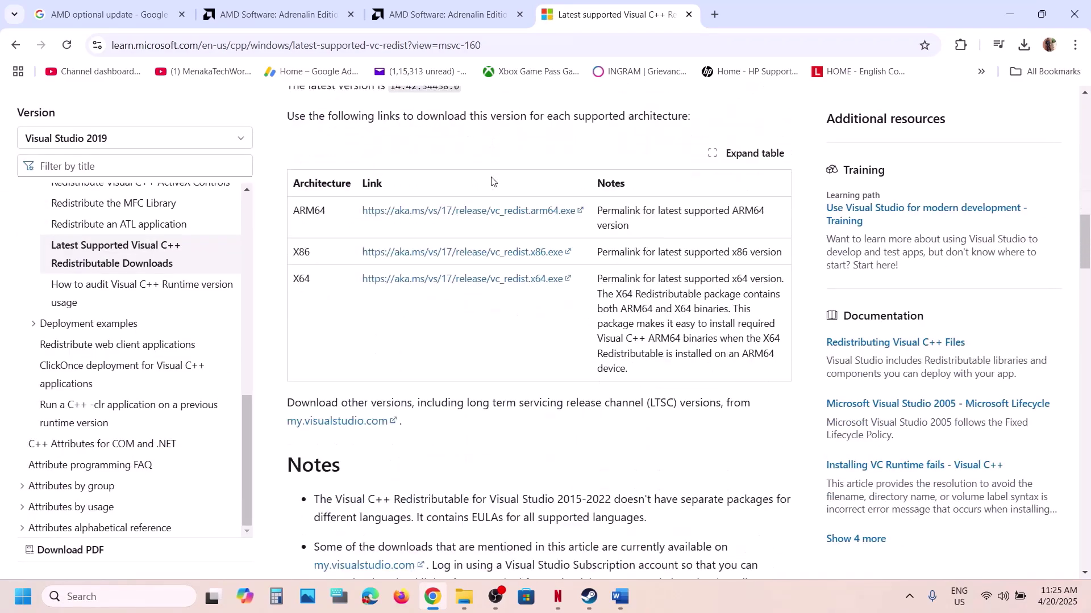
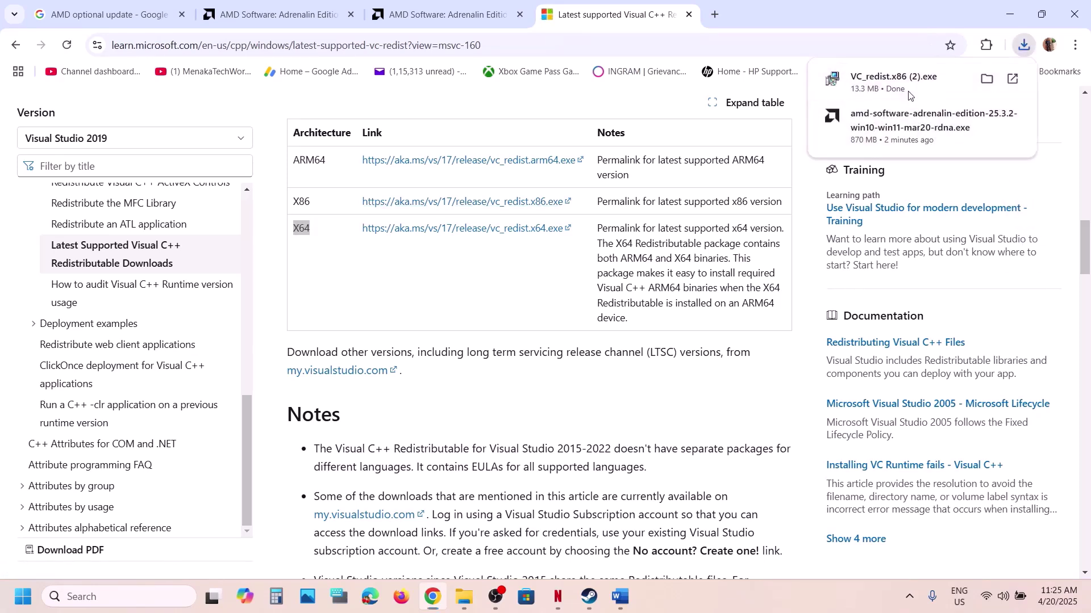
pyautogui.click(909, 94)
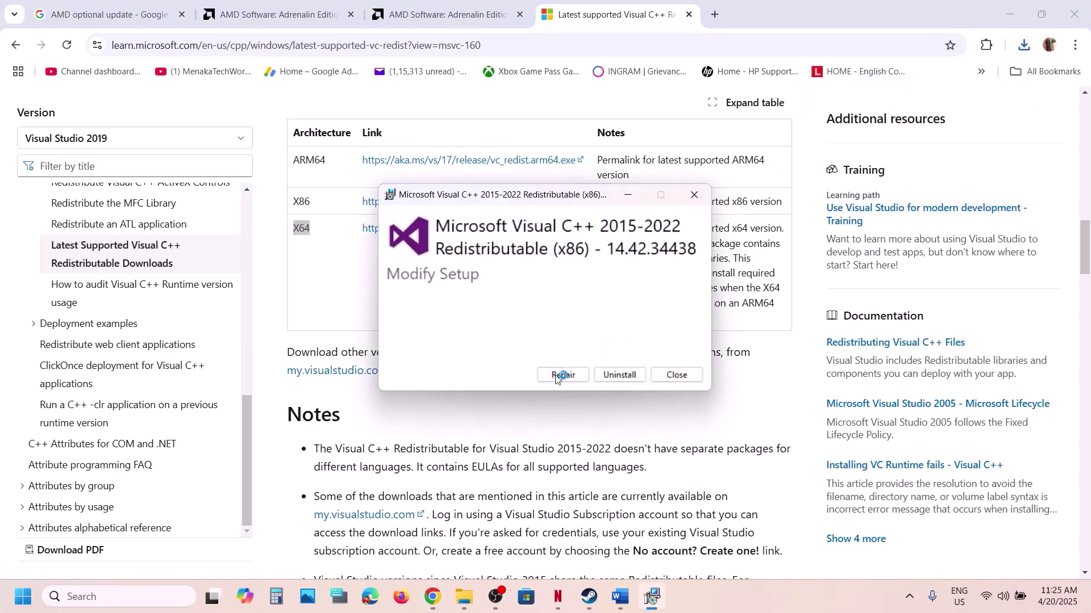
pyautogui.click(559, 377)
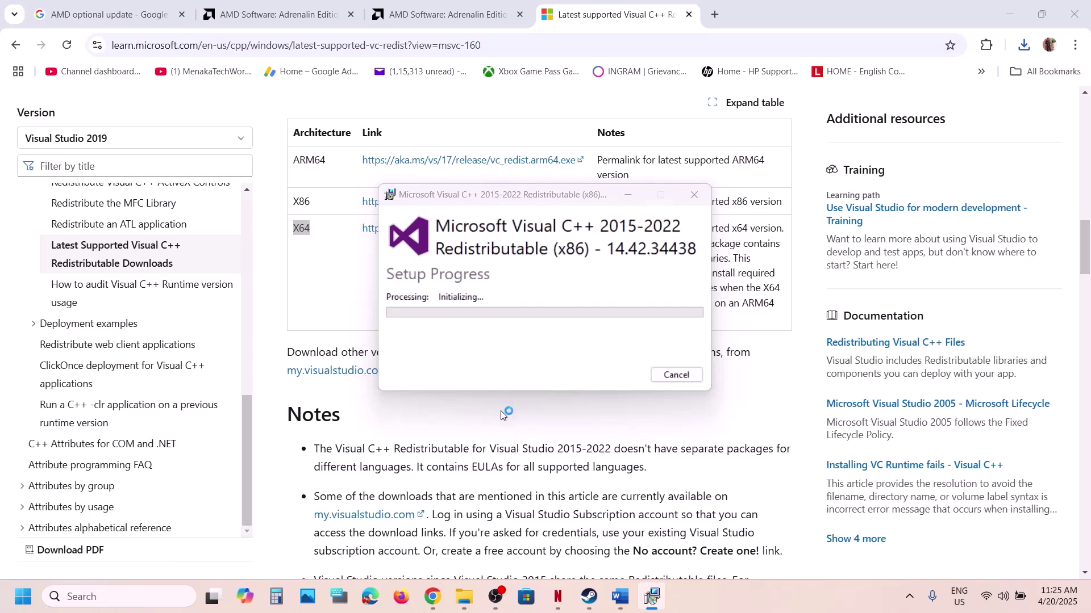
# Download the X64 Visual C++ Redistributable and run its installer with the Repair option.
pyautogui.click(316, 231)
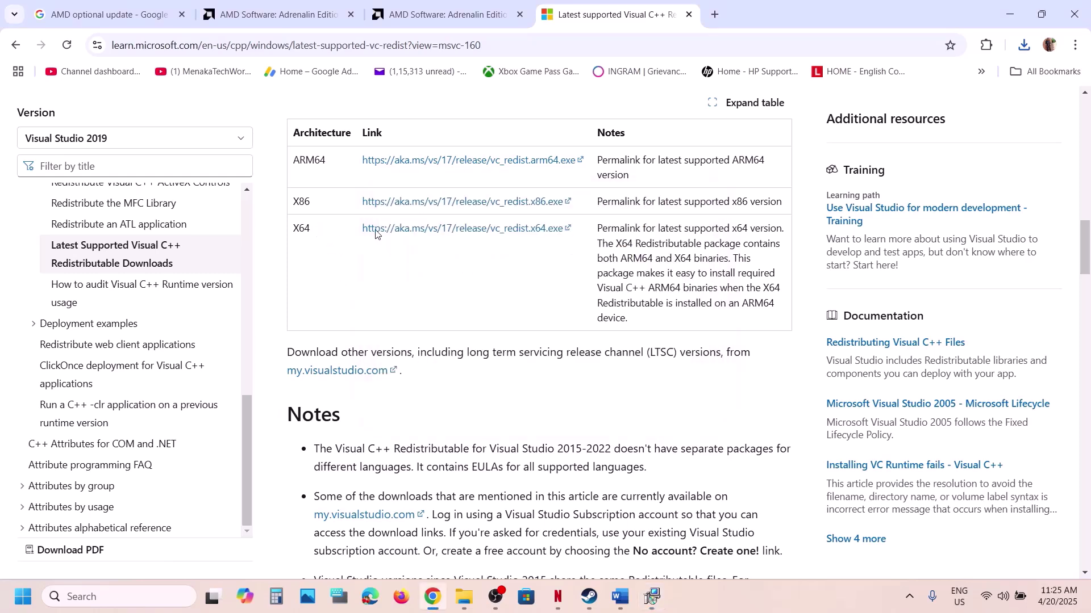
pyautogui.click(431, 230)
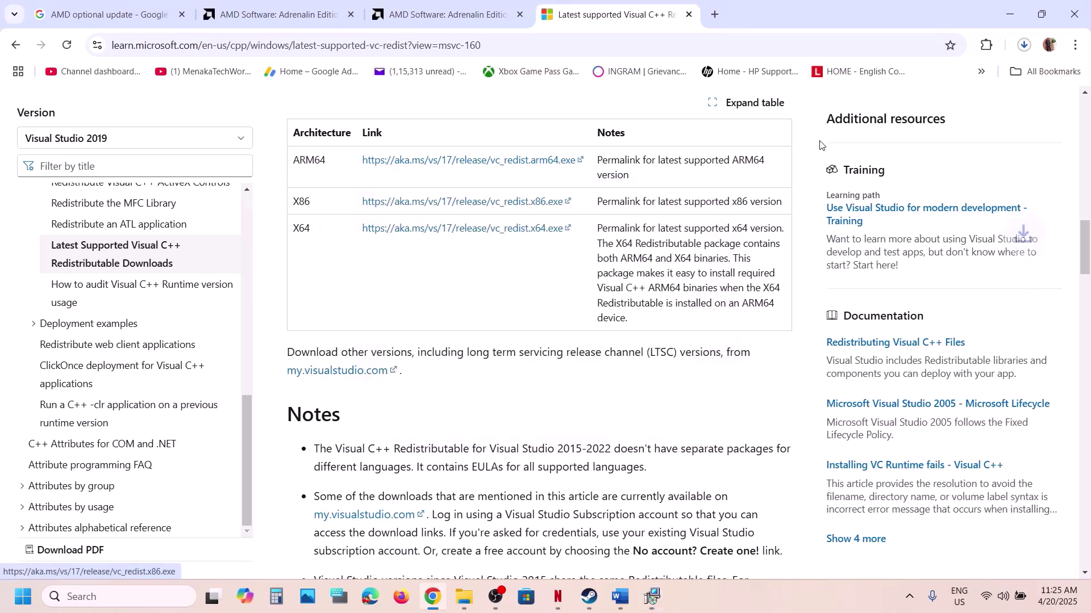
pyautogui.click(1025, 53)
pyautogui.click(886, 108)
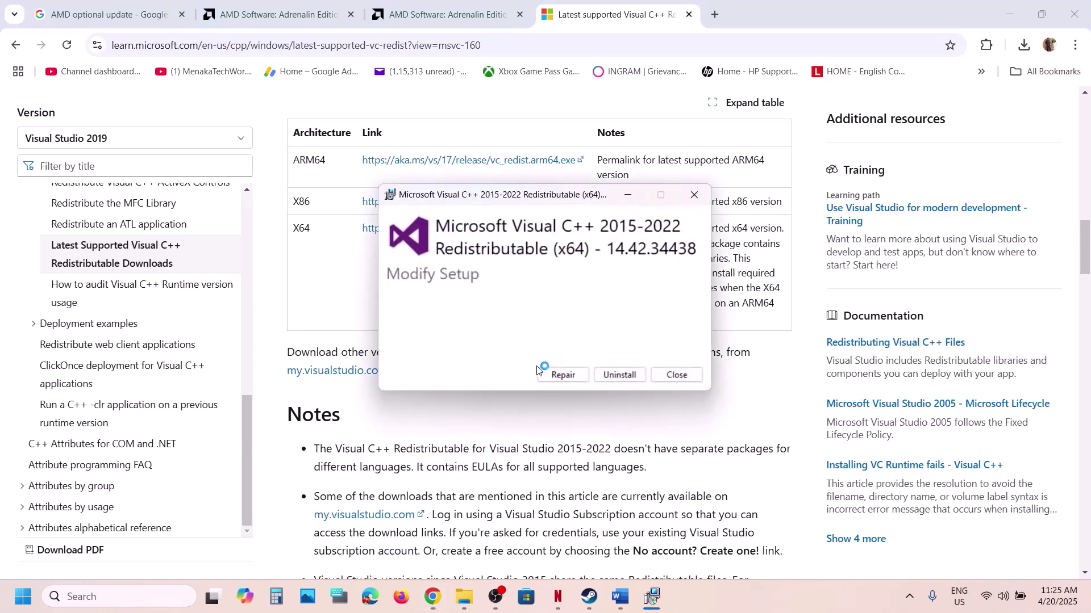
pyautogui.click(556, 376)
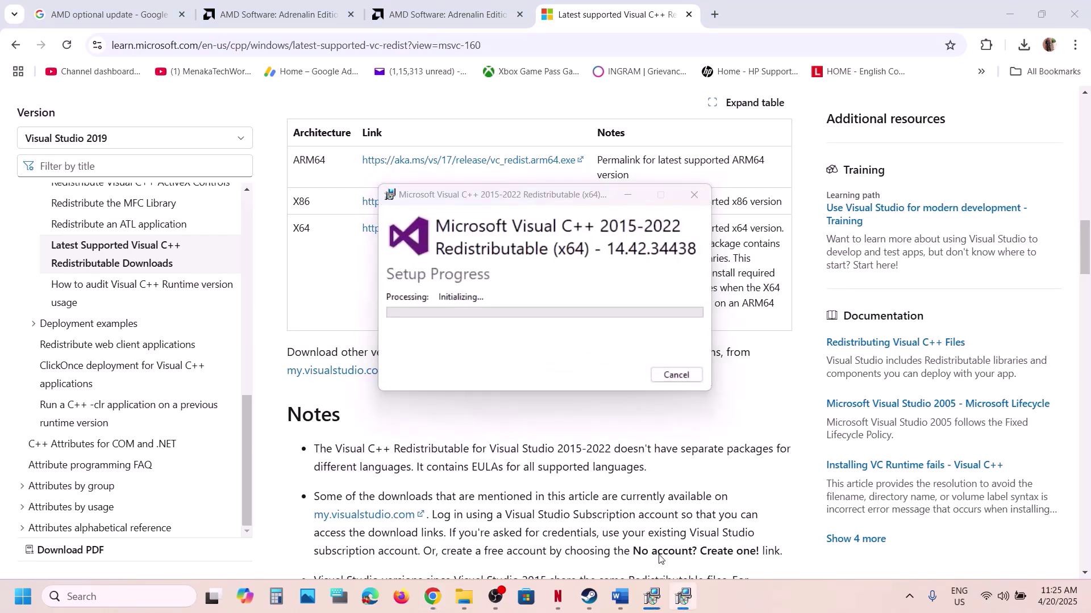
# Close the x64 and x86 Visual C++ setup windows, and bring up the Windows power options.
pyautogui.click(652, 597)
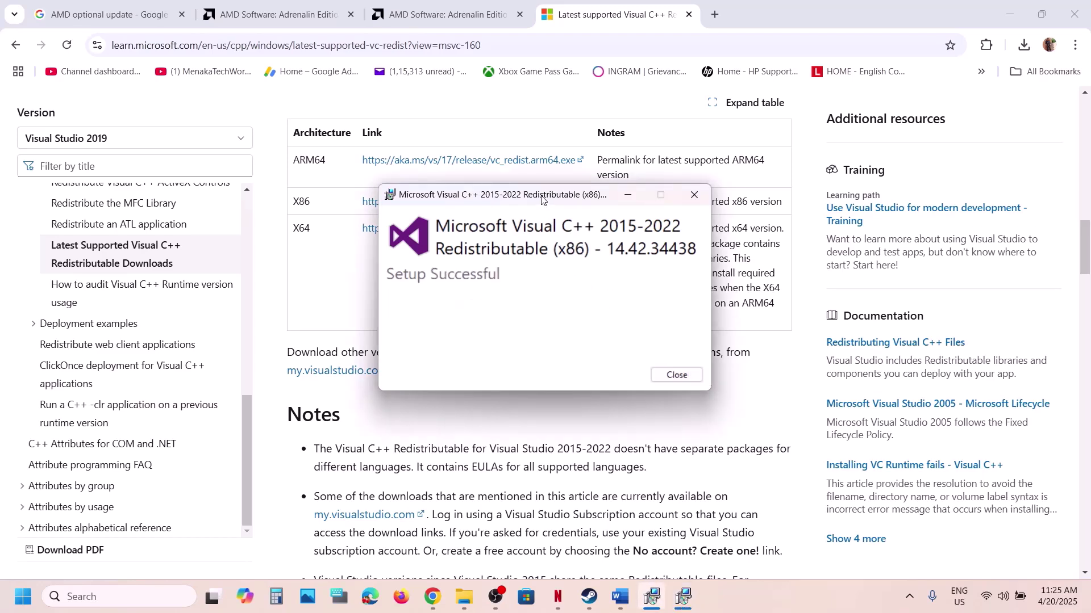
pyautogui.moveTo(541, 199); pyautogui.dragTo(910, 257)
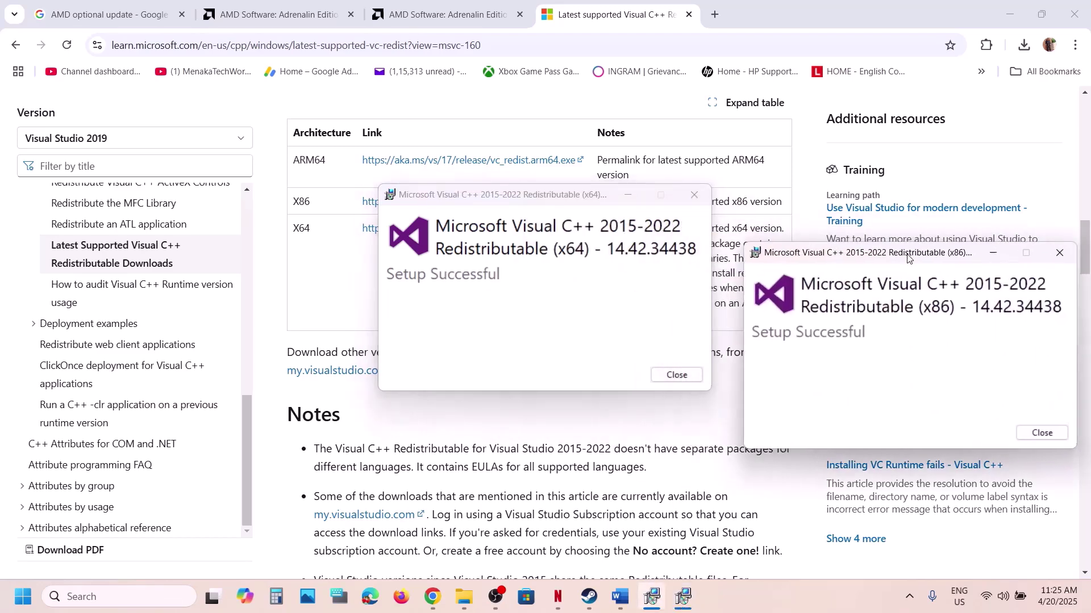
pyautogui.click(687, 375)
pyautogui.click(1028, 433)
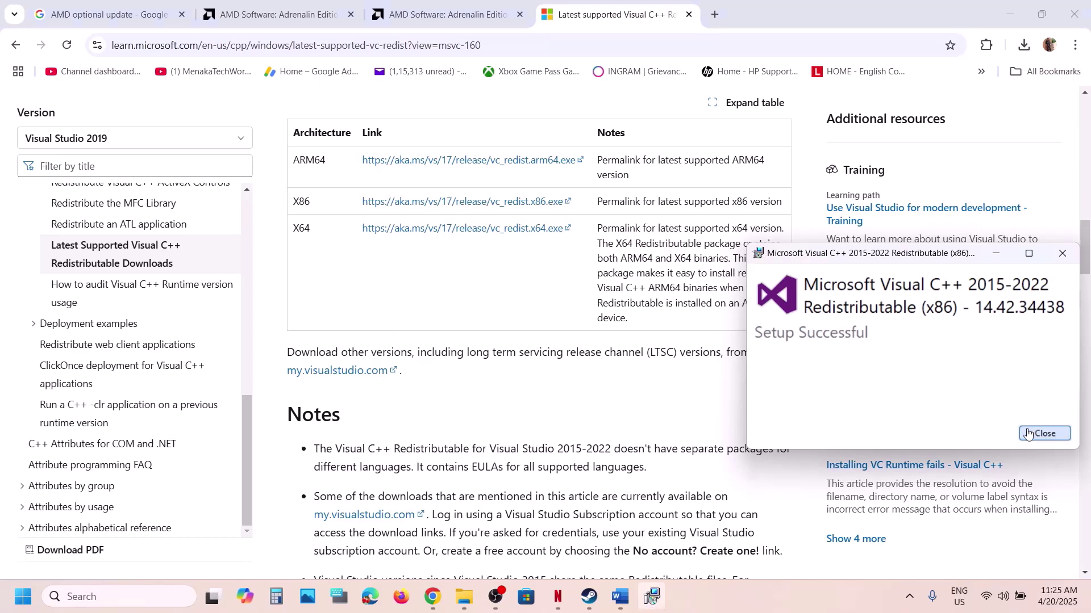
pyautogui.click(23, 597)
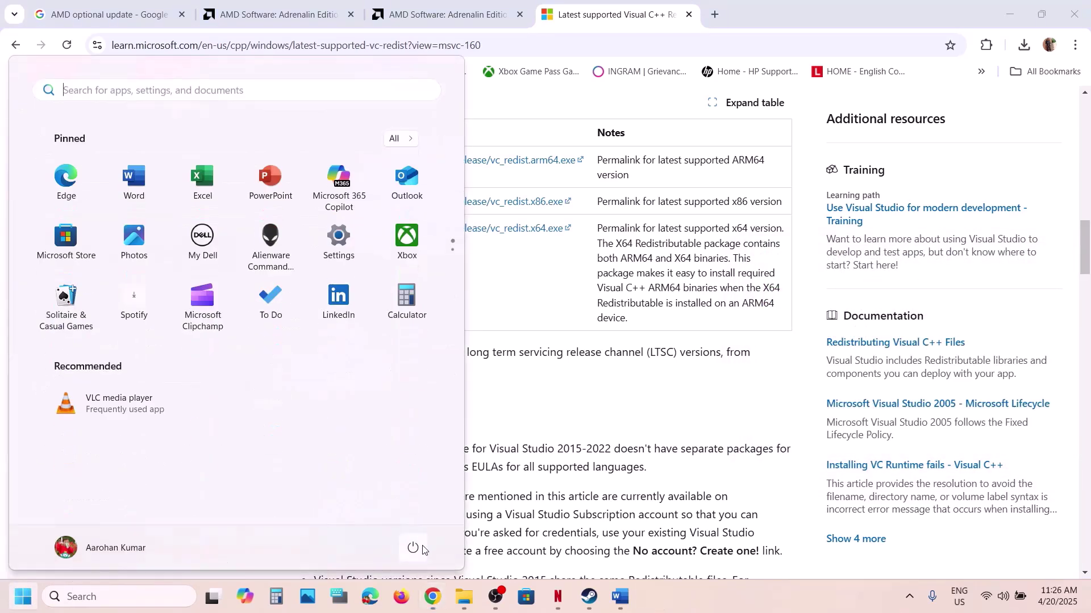
pyautogui.click(413, 548)
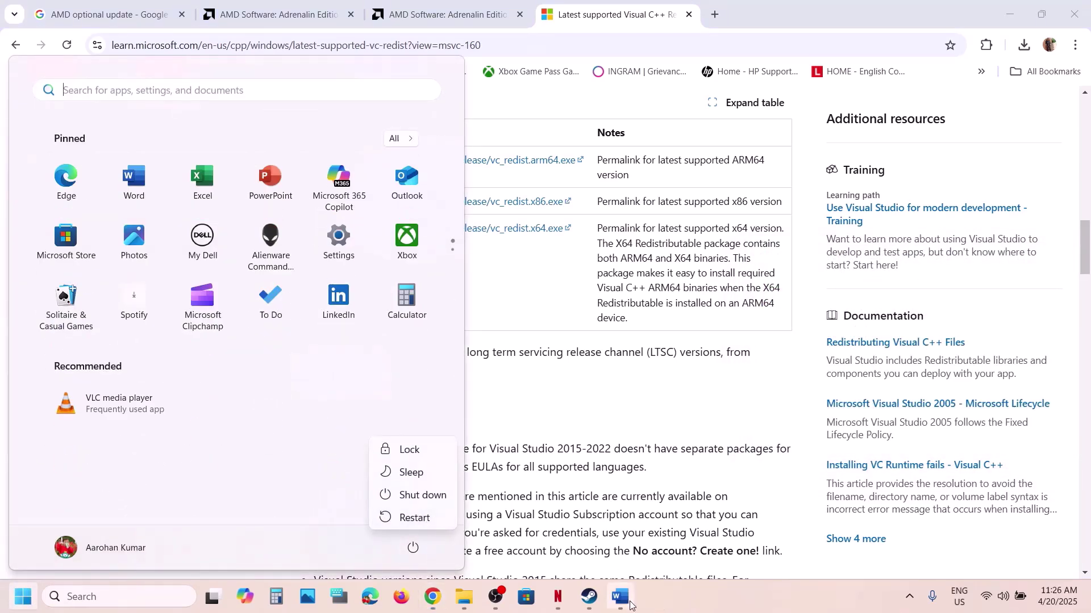
# Switch to Word, maximize the document and review Step 11's instructions on unplugging external devices and reconnecting the controller after launching the game.
pyautogui.click(593, 605)
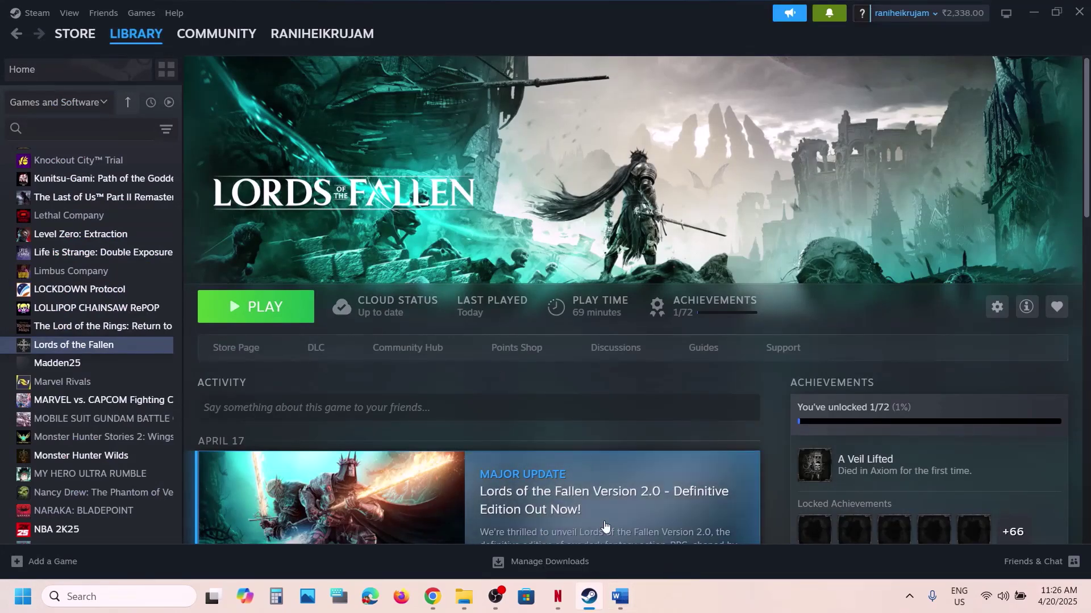
pyautogui.click(617, 595)
pyautogui.scroll(-5, 519, 335)
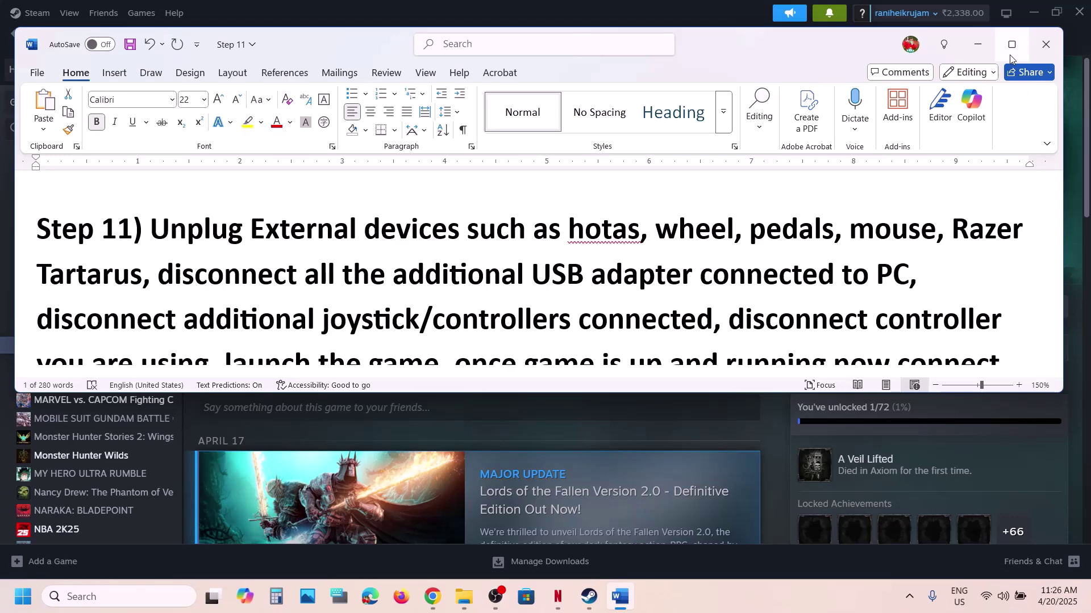
pyautogui.click(1010, 55)
pyautogui.moveTo(467, 195); pyautogui.dragTo(783, 245)
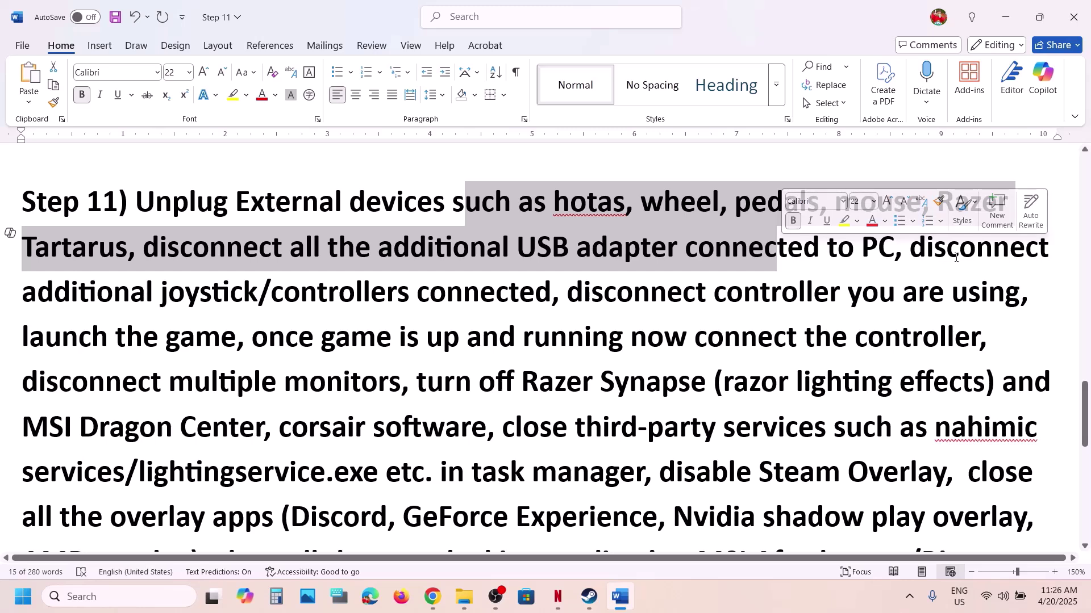
pyautogui.moveTo(910, 248); pyautogui.dragTo(976, 316)
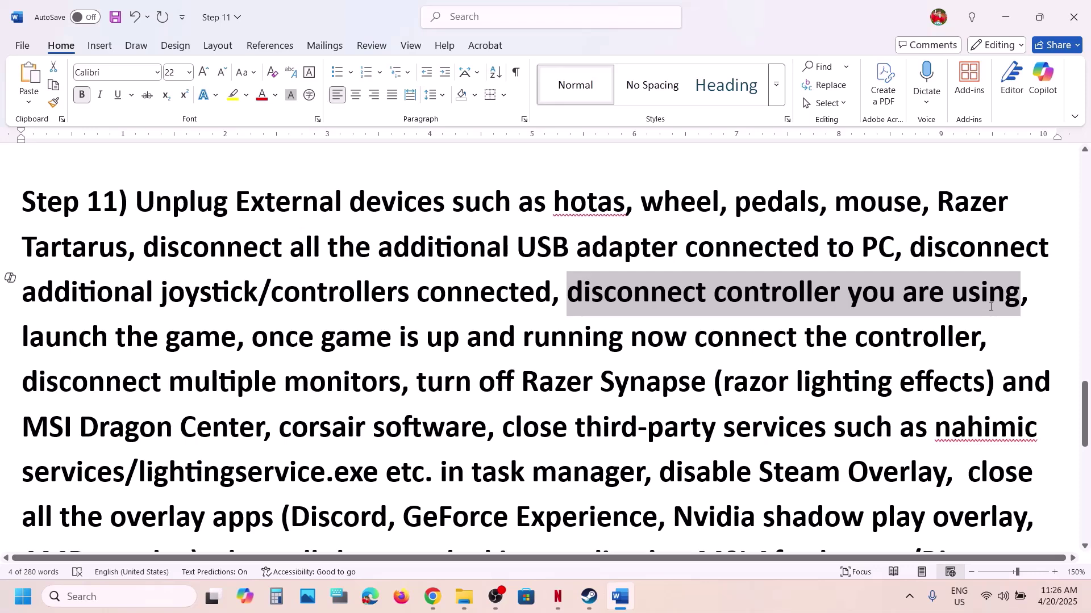
pyautogui.moveTo(990, 307); pyautogui.dragTo(991, 307)
pyautogui.moveTo(41, 341); pyautogui.dragTo(164, 341)
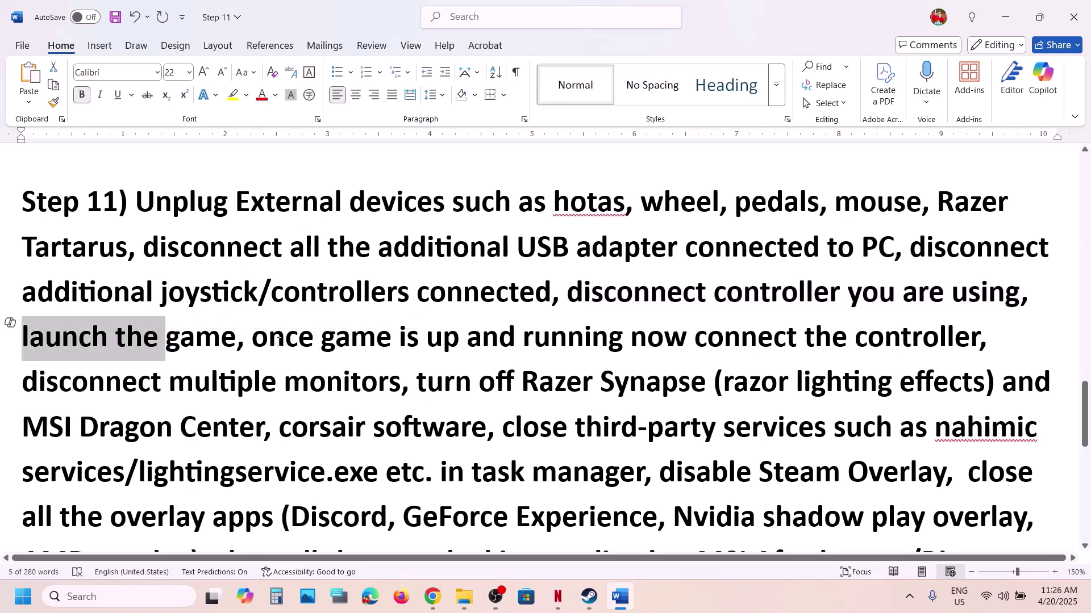
pyautogui.moveTo(253, 341); pyautogui.dragTo(503, 341)
pyautogui.moveTo(287, 341); pyautogui.dragTo(1012, 342)
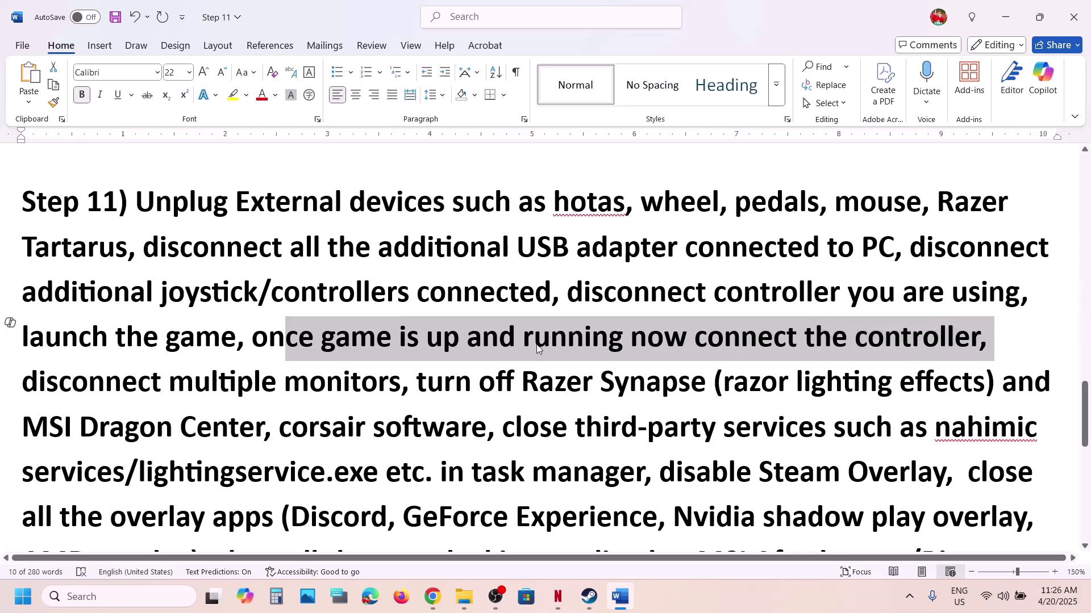
# Review Step 11's advice on multiple monitors, Razer Synapse, MSI Dragon Center, Corsair software, third-party services and the Steam Overlay.
pyautogui.scroll(-2, 369, 340)
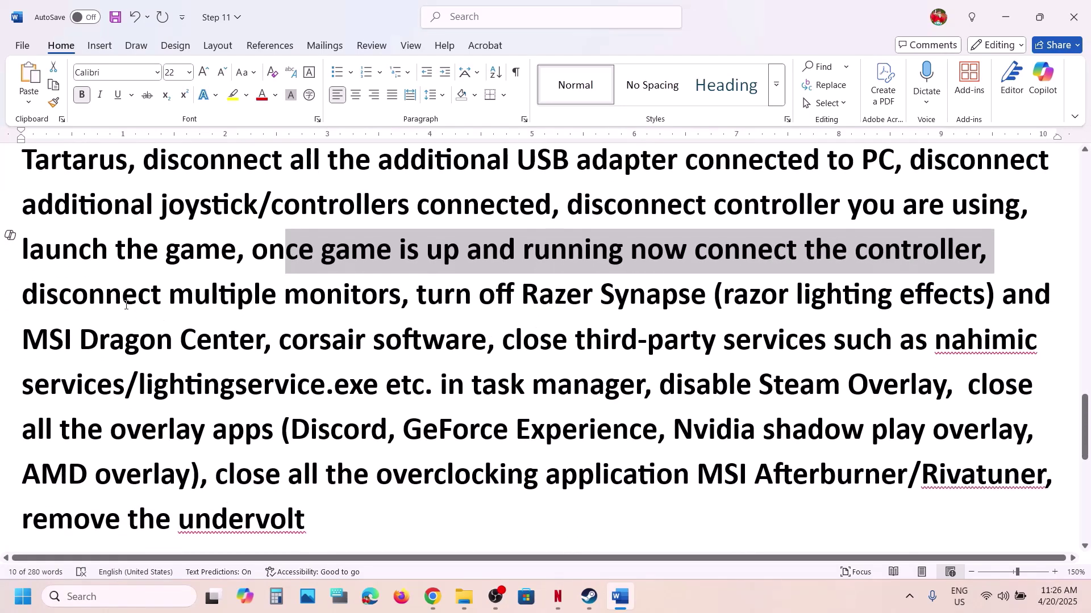
pyautogui.moveTo(126, 305); pyautogui.dragTo(950, 386)
pyautogui.click(471, 338)
pyautogui.click(662, 387)
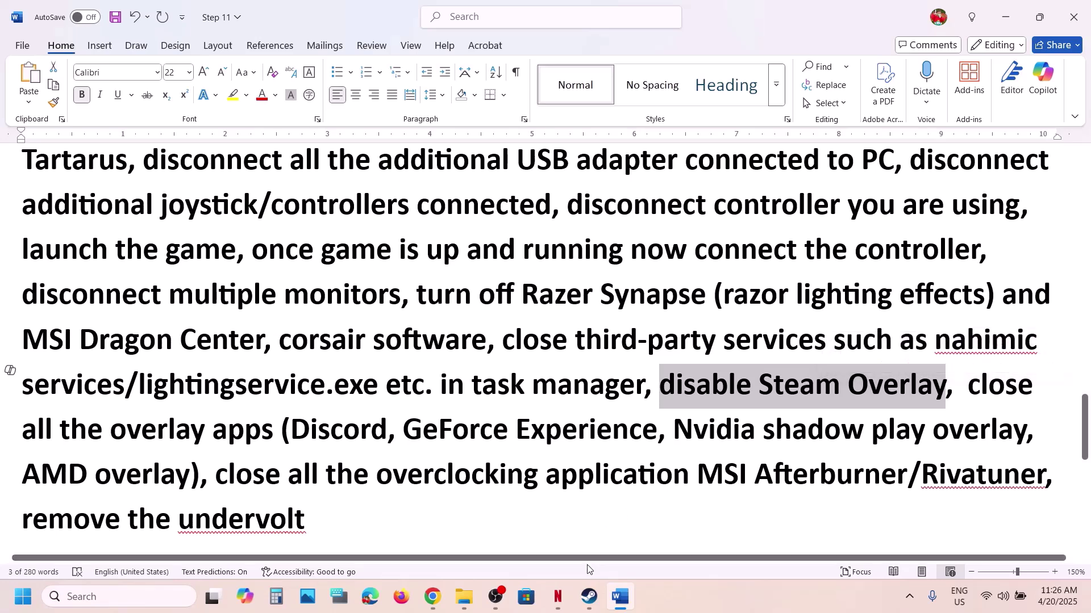
# Switch to Steam, check the Steam Overlay setting in the Lords of the Fallen properties, and close the properties window.
pyautogui.click(589, 596)
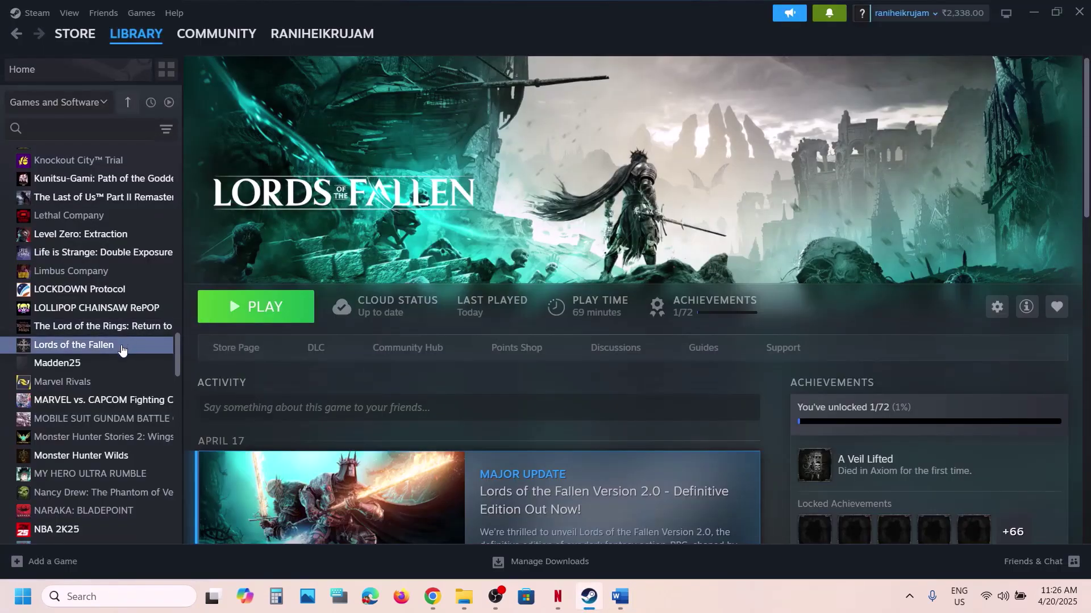
pyautogui.rightClick(120, 350)
pyautogui.click(190, 452)
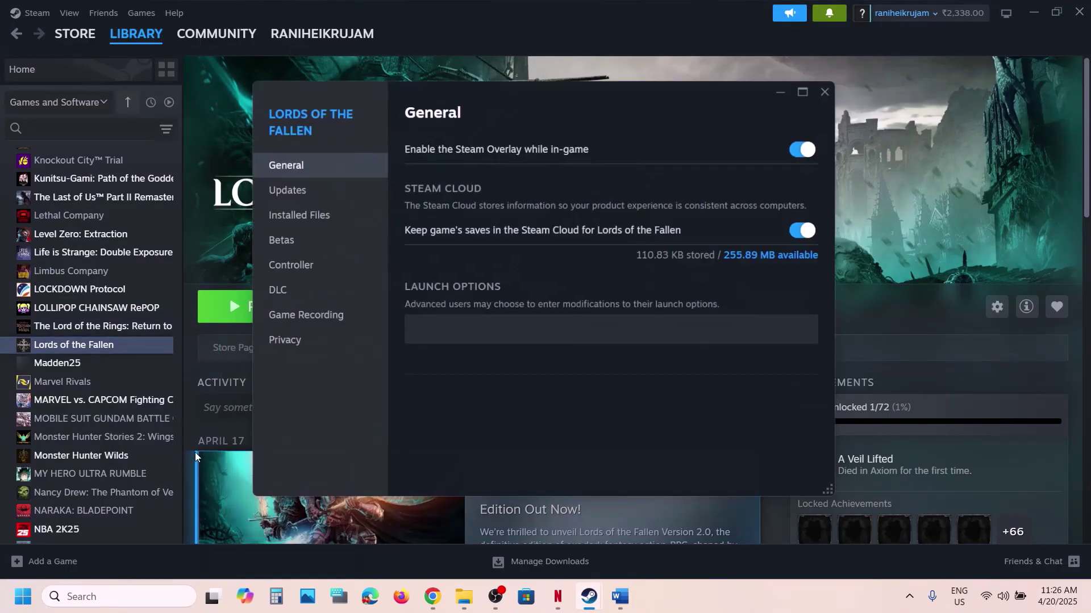
pyautogui.click(831, 88)
# Return to Word and review the list of overlay apps to close in Step 11, including Discord and GeForce Experience.
pyautogui.click(619, 602)
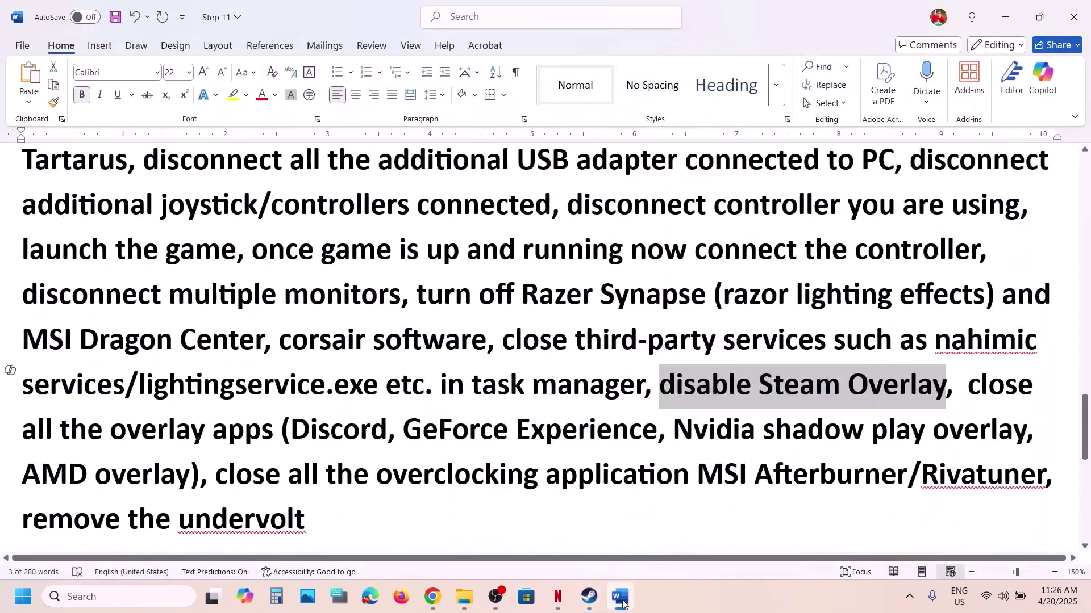
pyautogui.click(624, 604)
pyautogui.click(622, 604)
pyautogui.doubleClick(300, 430)
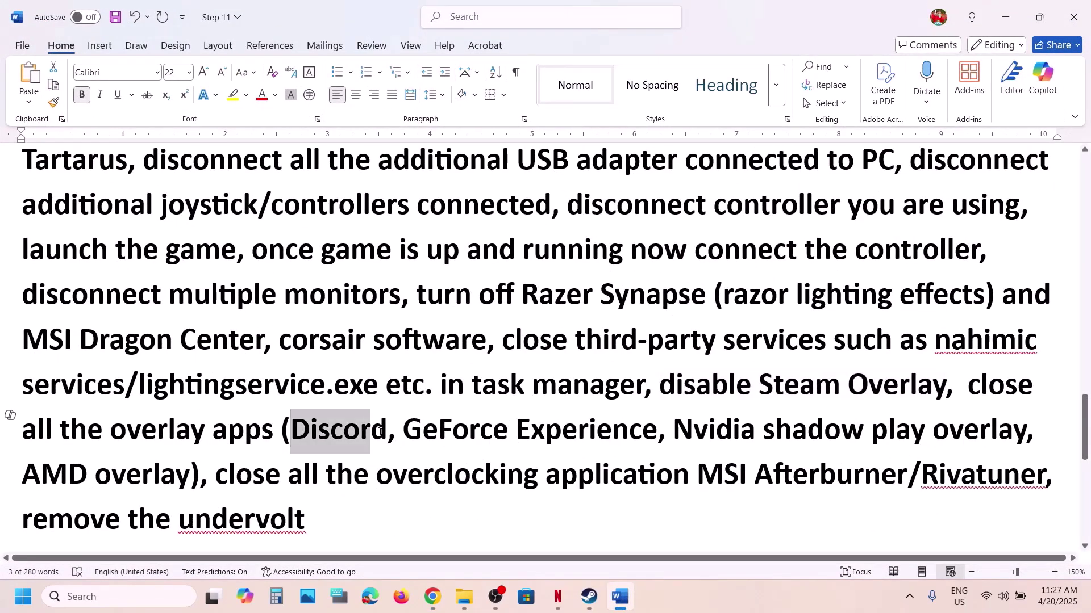
pyautogui.click(412, 436)
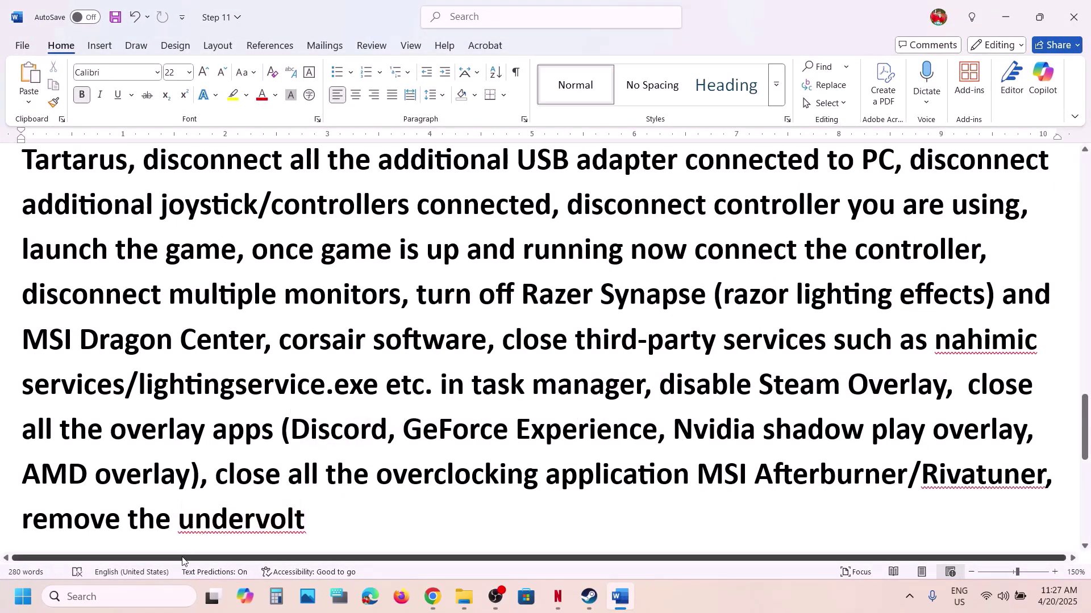
# Open the NVIDIA App, check its overlay setting and the Lords of the Fallen graphics settings, and minimize the app.
pyautogui.click(149, 598)
pyautogui.write('nvi')
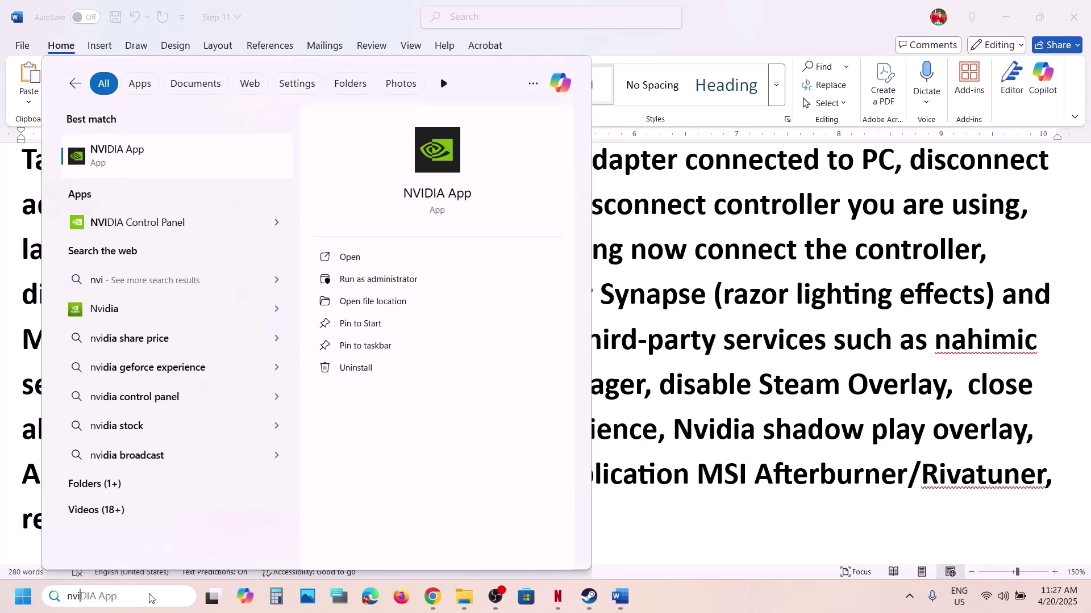
pyautogui.press('Return')
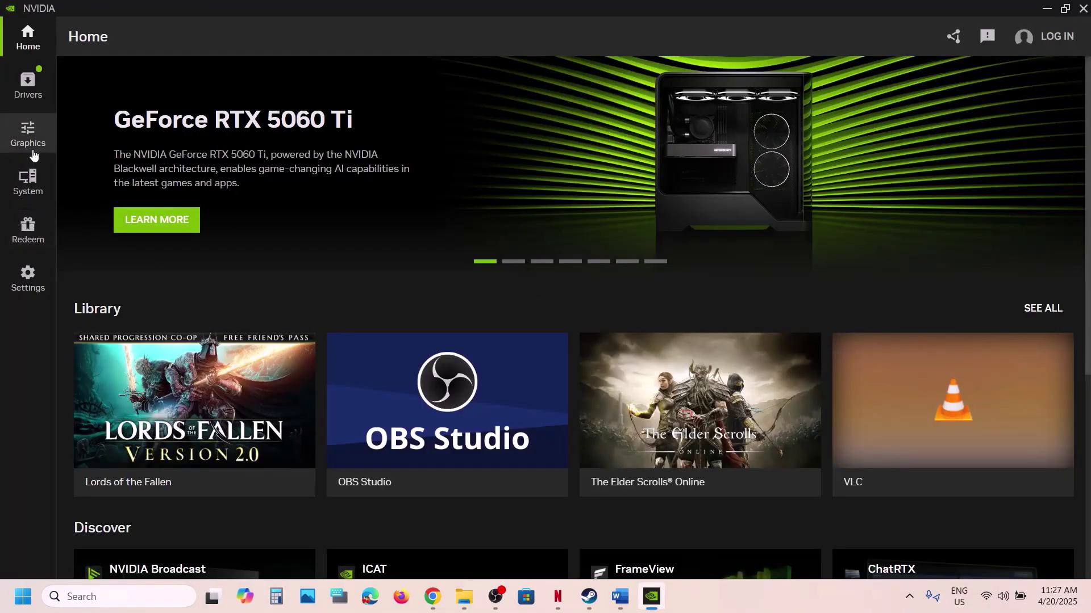
pyautogui.click(23, 282)
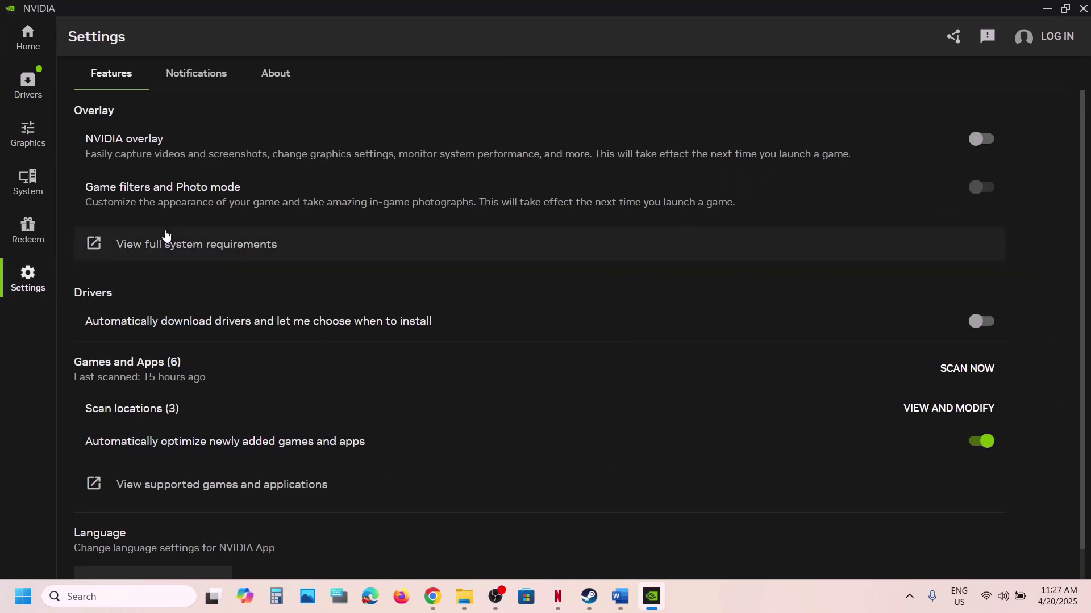
pyautogui.click(32, 137)
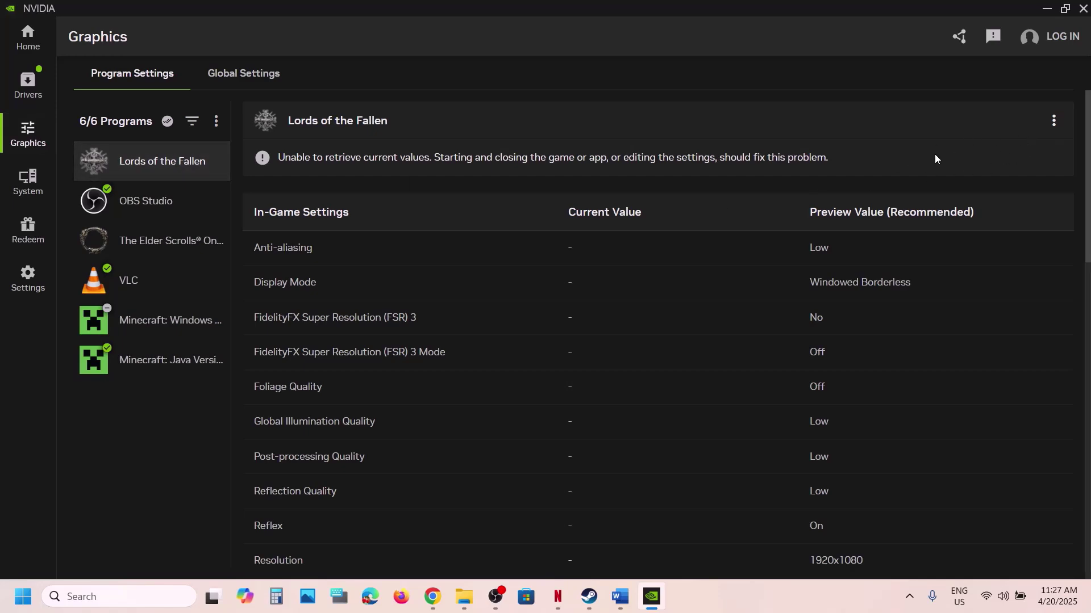
pyautogui.click(1046, 9)
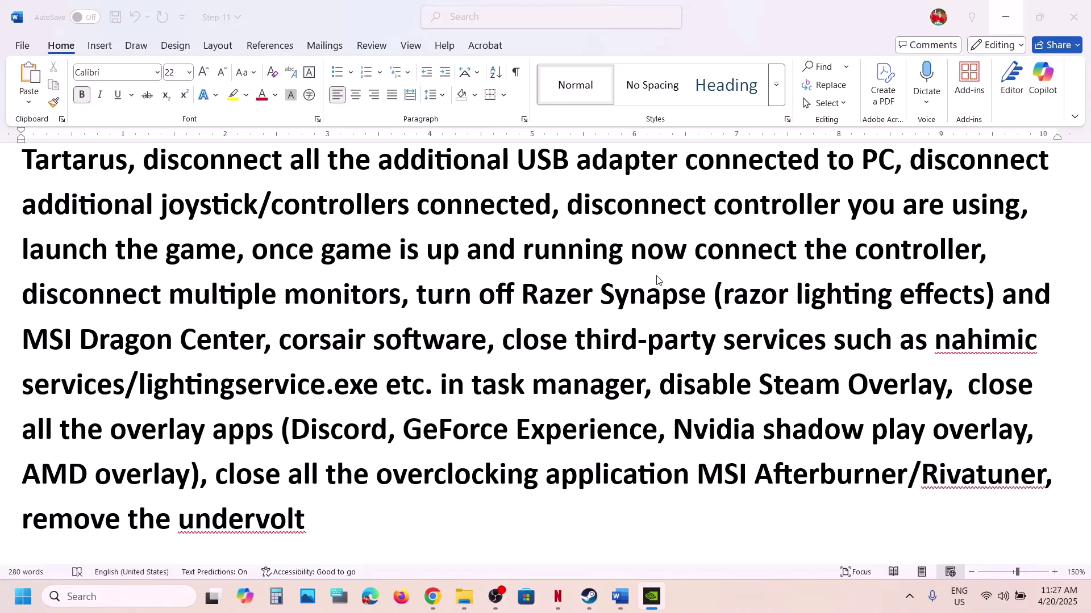
# Highlight Step 11's instruction in Word about closing overclocking applications such as MSI Afterburner and Rivatuner.
pyautogui.scroll(-1, 657, 279)
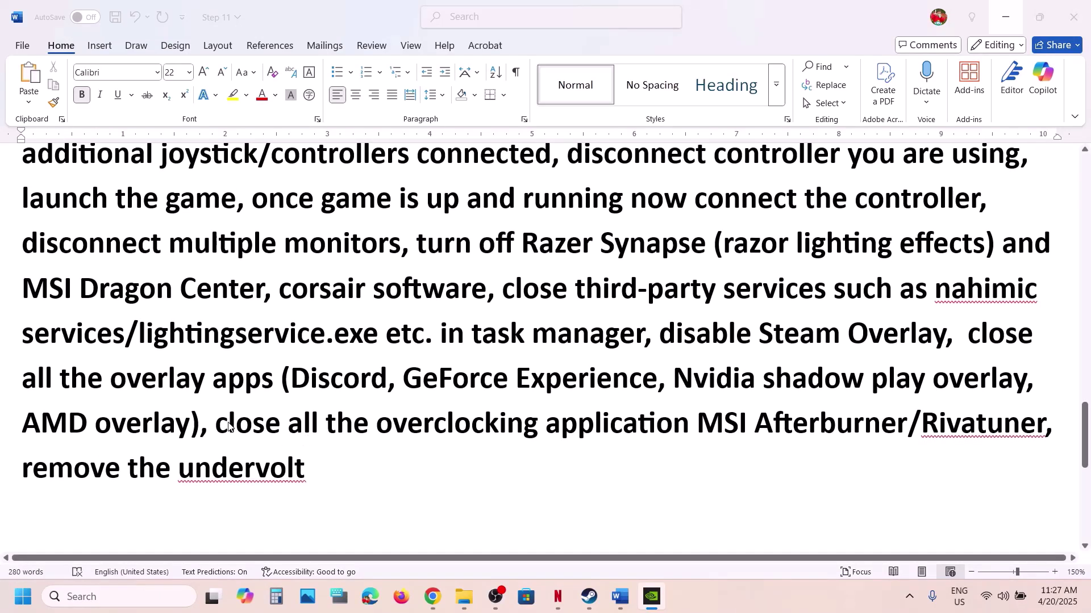
pyautogui.moveTo(224, 426); pyautogui.dragTo(993, 420)
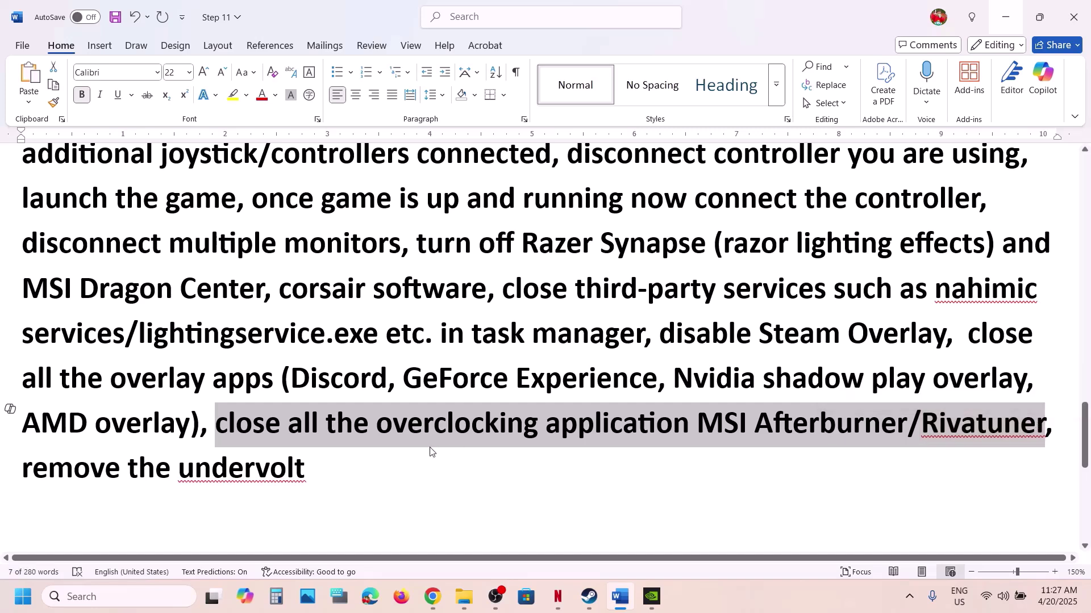
pyautogui.moveTo(395, 437); pyautogui.dragTo(559, 437)
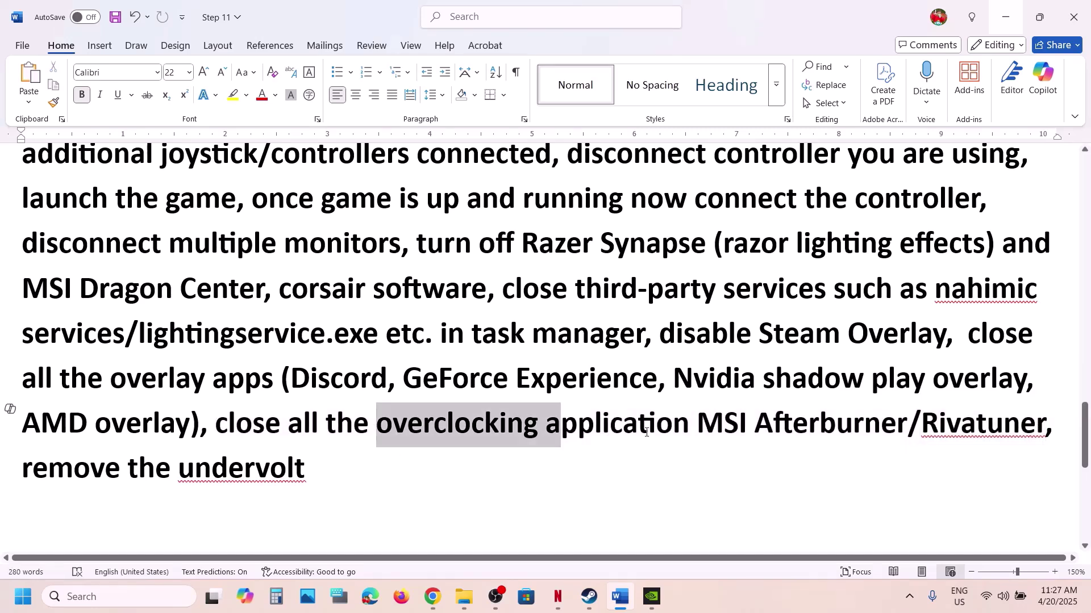
# Highlight Step 11's instruction in Word about removing the undervolt and continue past it in the document.
pyautogui.moveTo(69, 460); pyautogui.dragTo(282, 468)
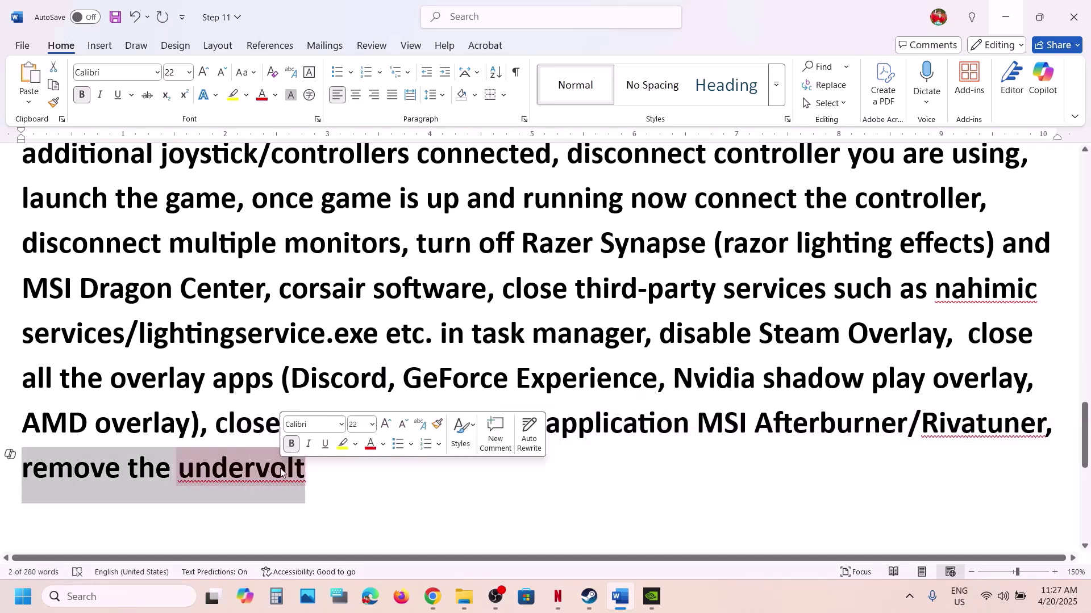
pyautogui.rightClick(282, 469)
pyautogui.click(281, 468)
pyautogui.scroll(-5, 278, 460)
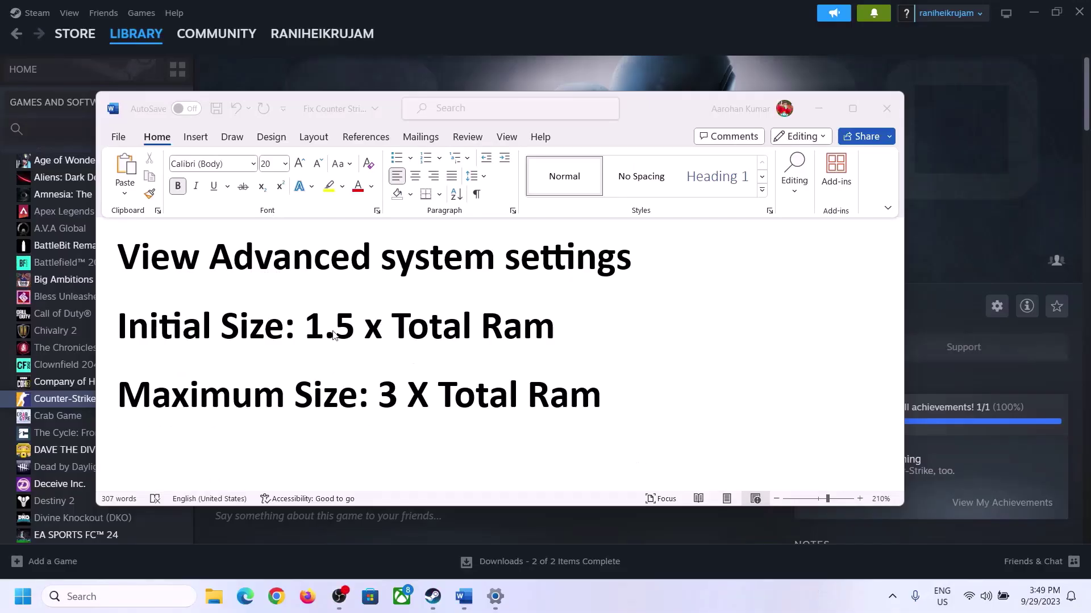
# Copy "View Advanced system settings" from Word, search Windows for it, and open System Properties over the document.
pyautogui.click(164, 265)
pyautogui.moveTo(128, 262); pyautogui.dragTo(614, 264)
pyautogui.hotkey('ctrl', 'c')
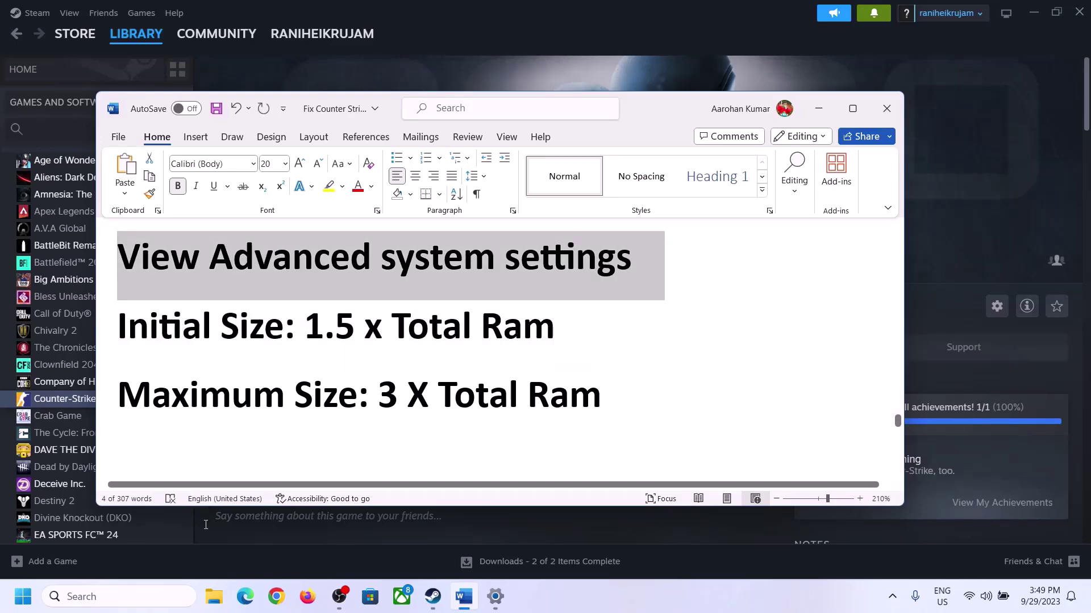
pyautogui.click(130, 596)
pyautogui.hotkey('ctrl', 'v')
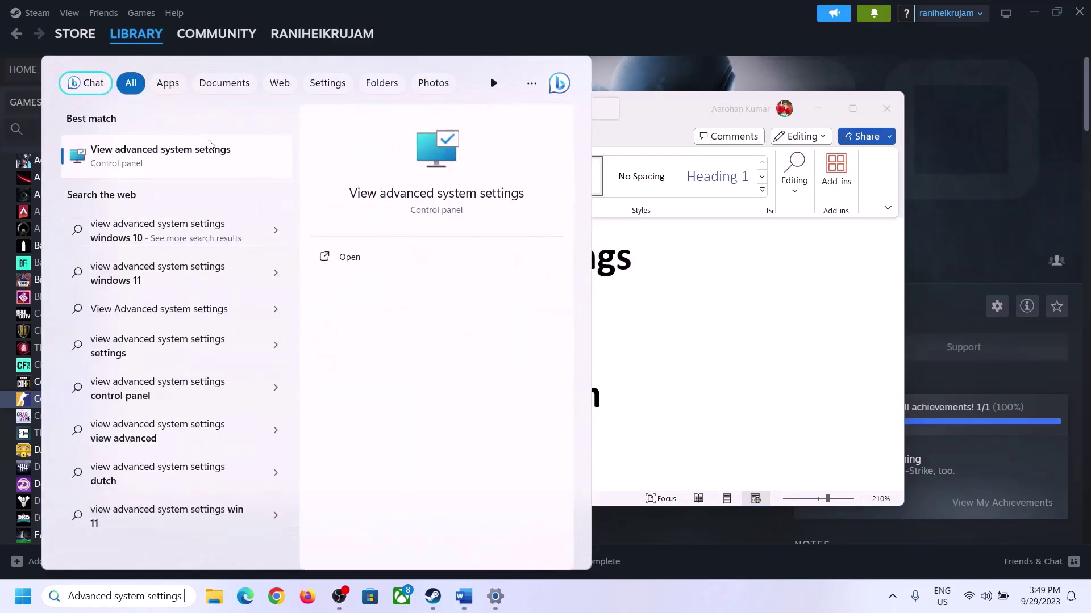
pyautogui.click(152, 162)
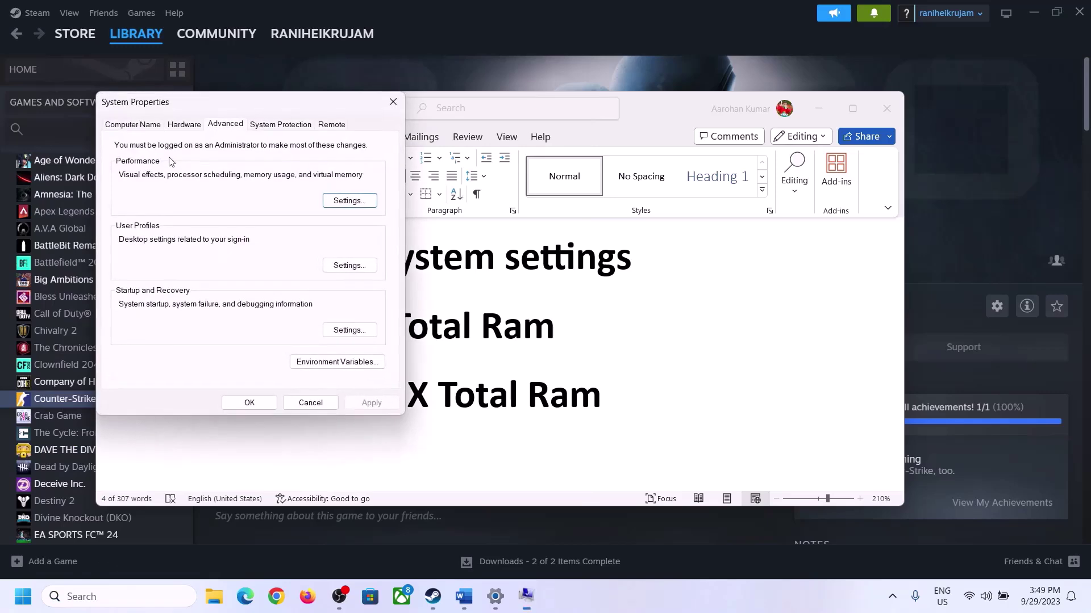
pyautogui.moveTo(227, 111); pyautogui.dragTo(487, 195)
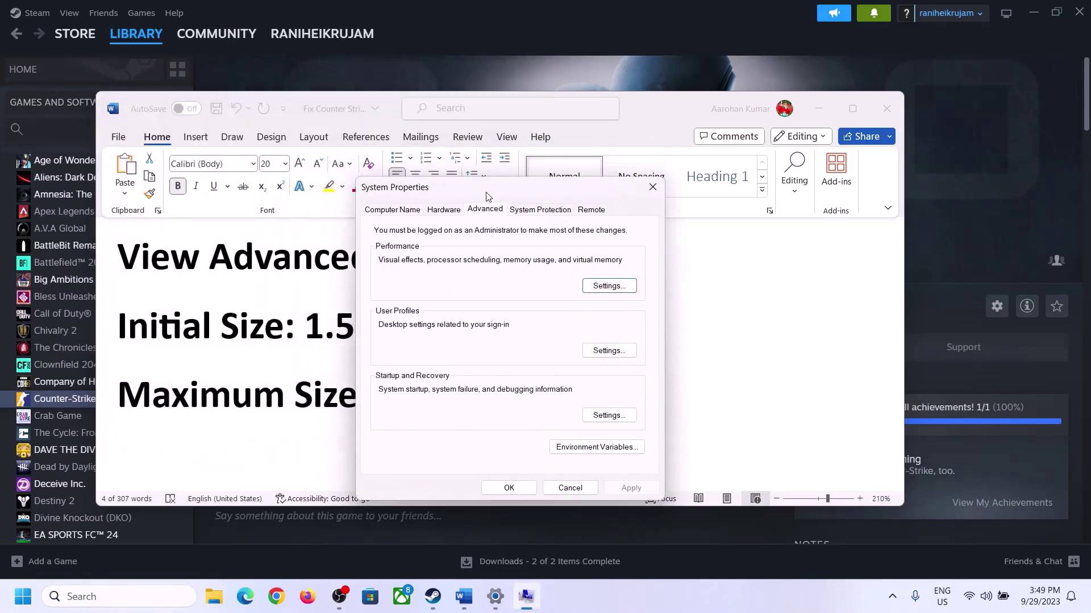
# Open the Virtual Memory settings, disable automatic paging file management, and choose a custom size for the C: drive.
pyautogui.click(611, 288)
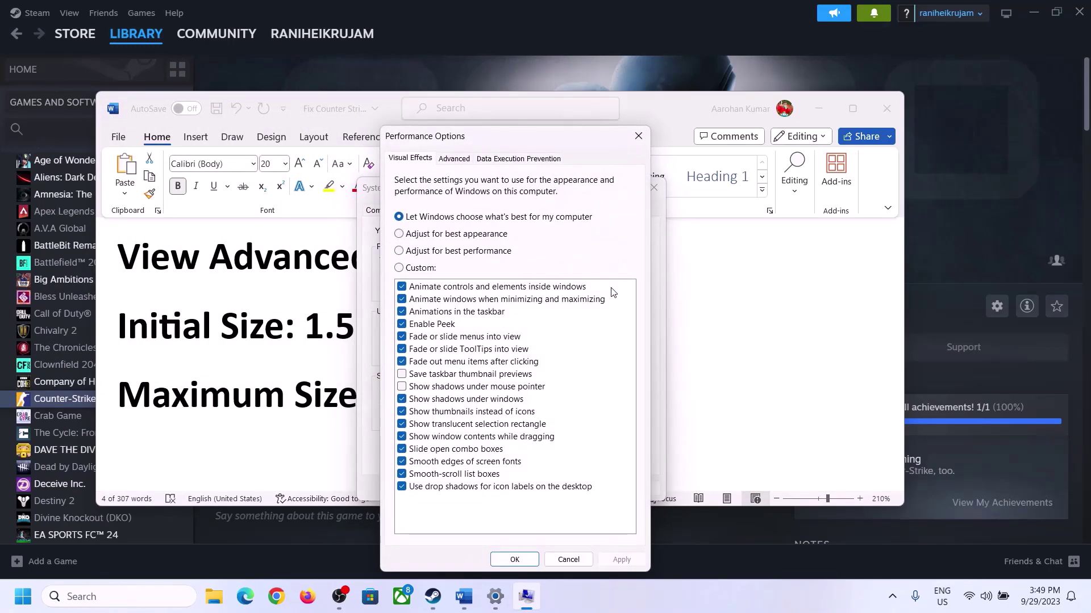
pyautogui.click(454, 159)
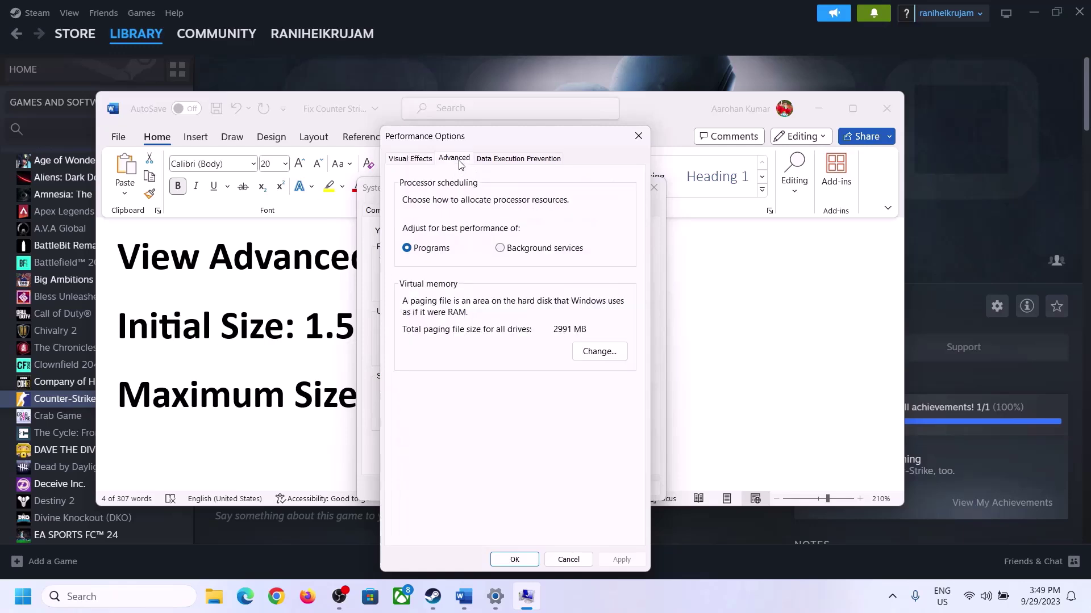
pyautogui.click(604, 352)
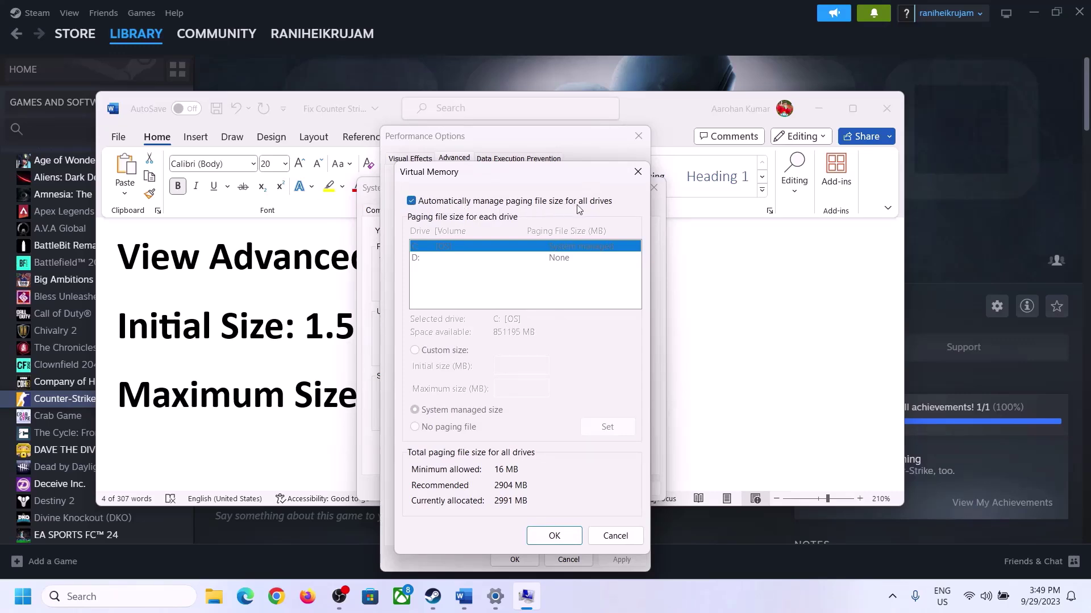
pyautogui.click(412, 203)
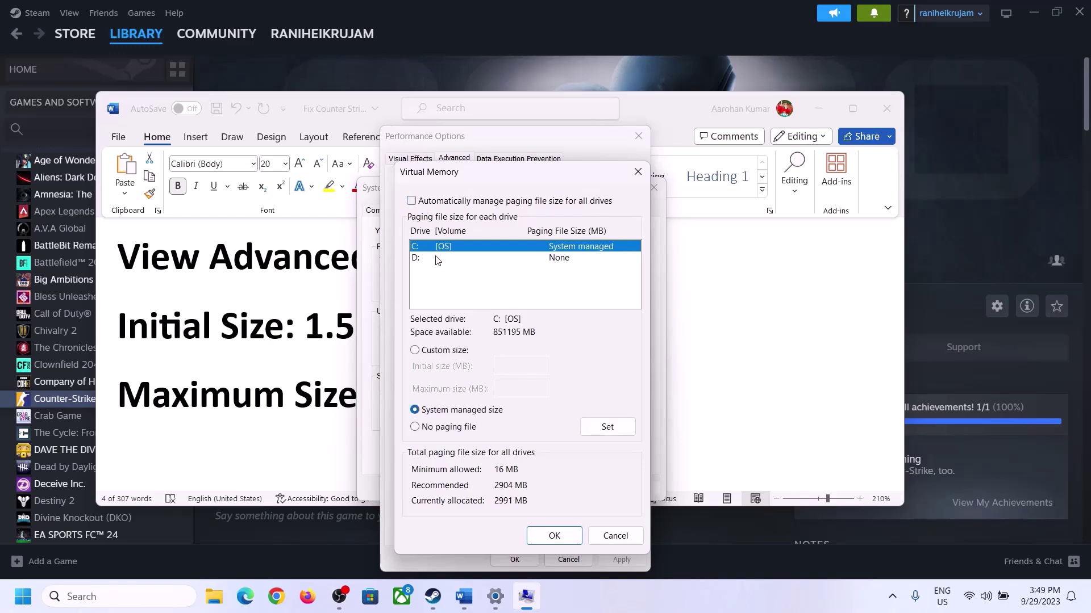
pyautogui.click(429, 246)
pyautogui.click(416, 352)
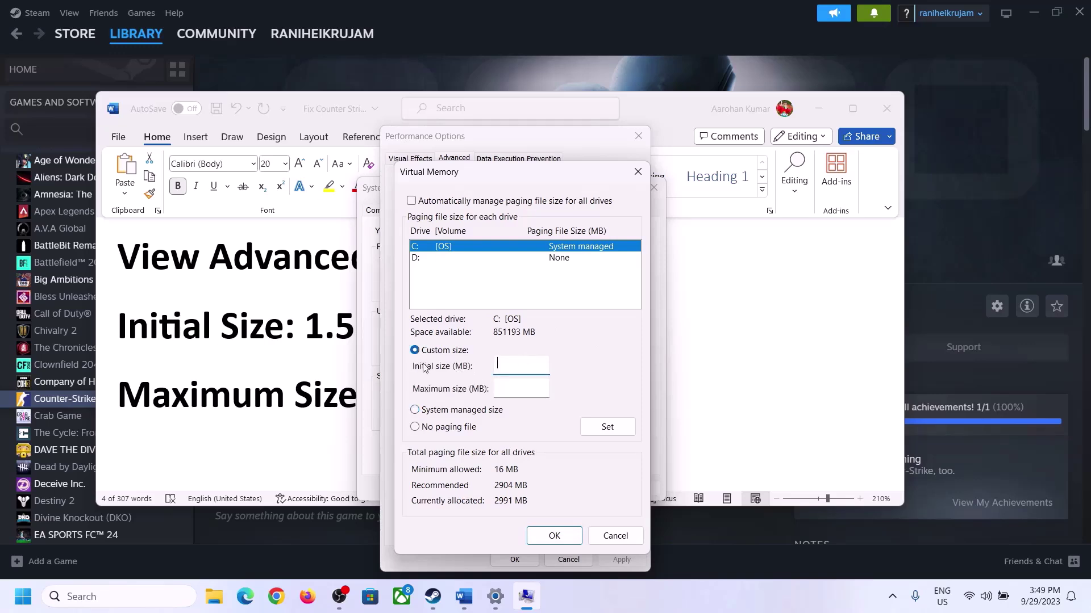
# Highlight the 1.5 x Total Ram formula in Word and look up the installed RAM in Windows Settings.
pyautogui.click(295, 339)
pyautogui.moveTo(312, 327); pyautogui.dragTo(505, 339)
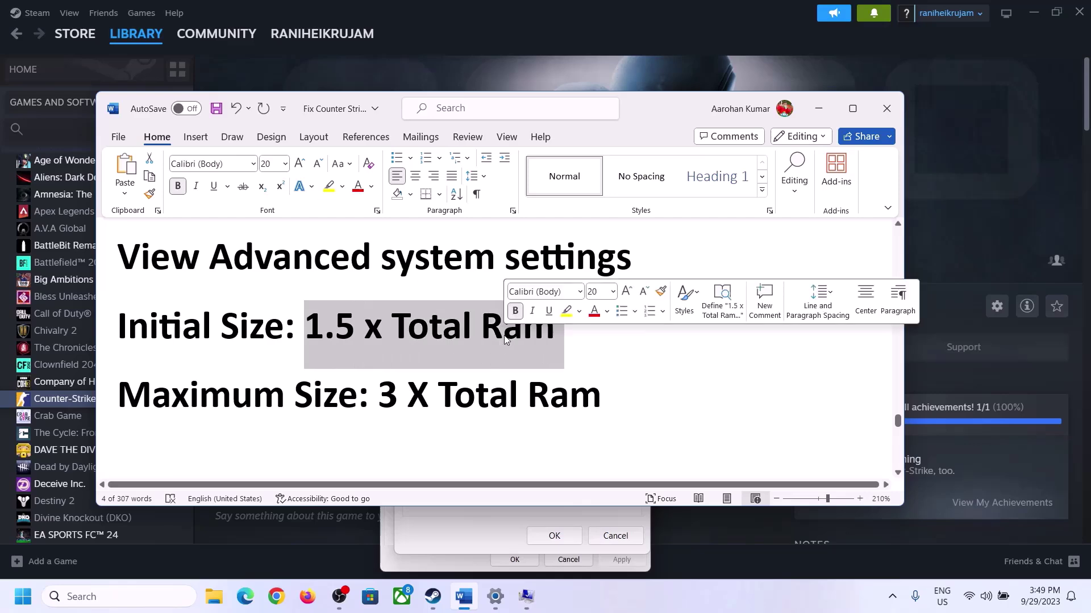
pyautogui.click(496, 598)
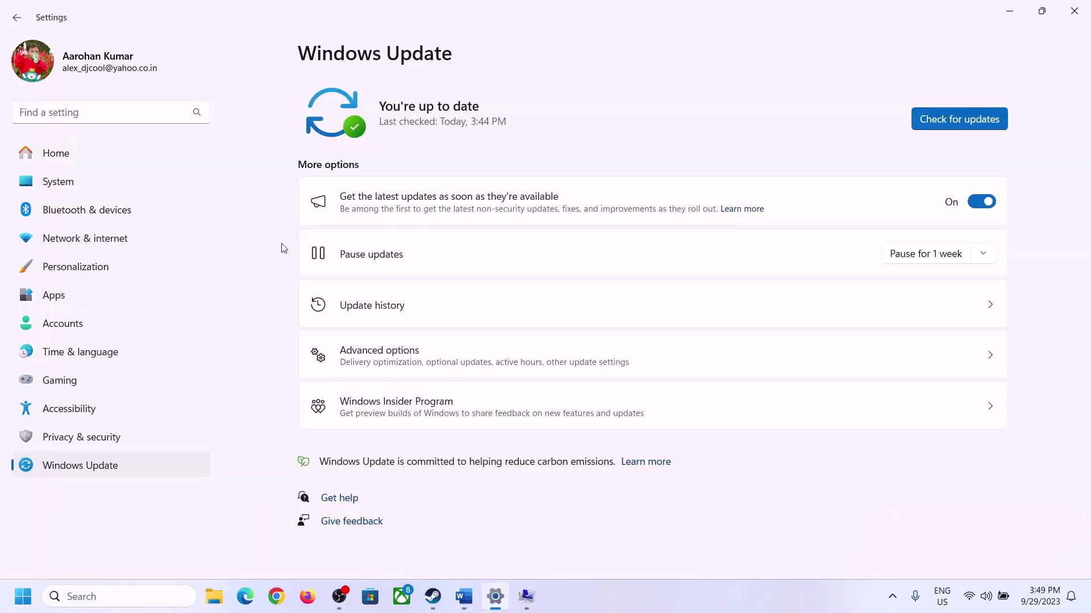
pyautogui.click(51, 182)
pyautogui.scroll(-5, 401, 414)
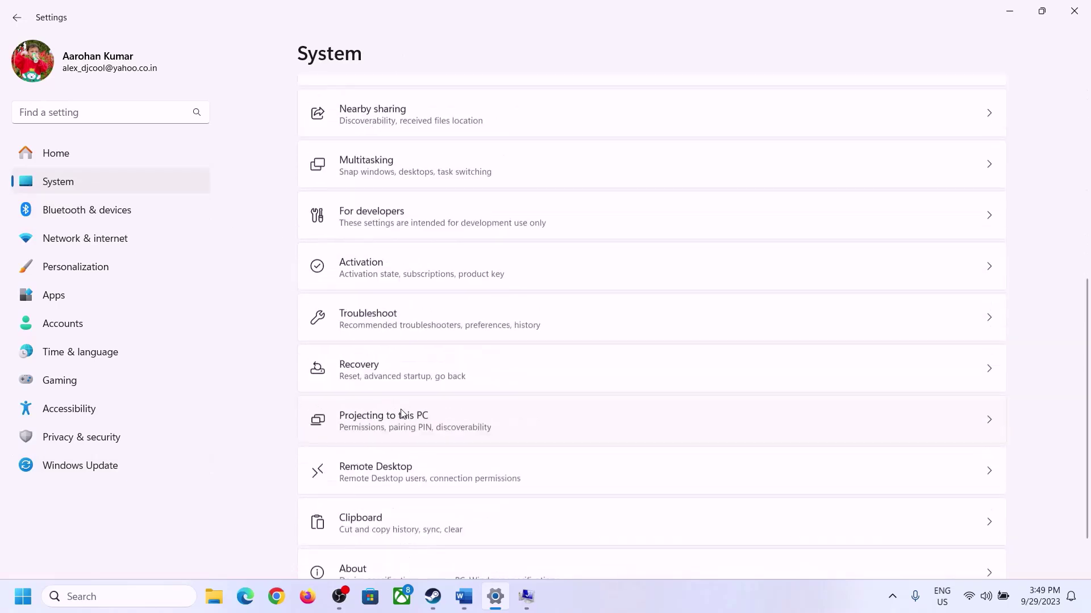
pyautogui.scroll(-1, 401, 413)
pyautogui.click(359, 538)
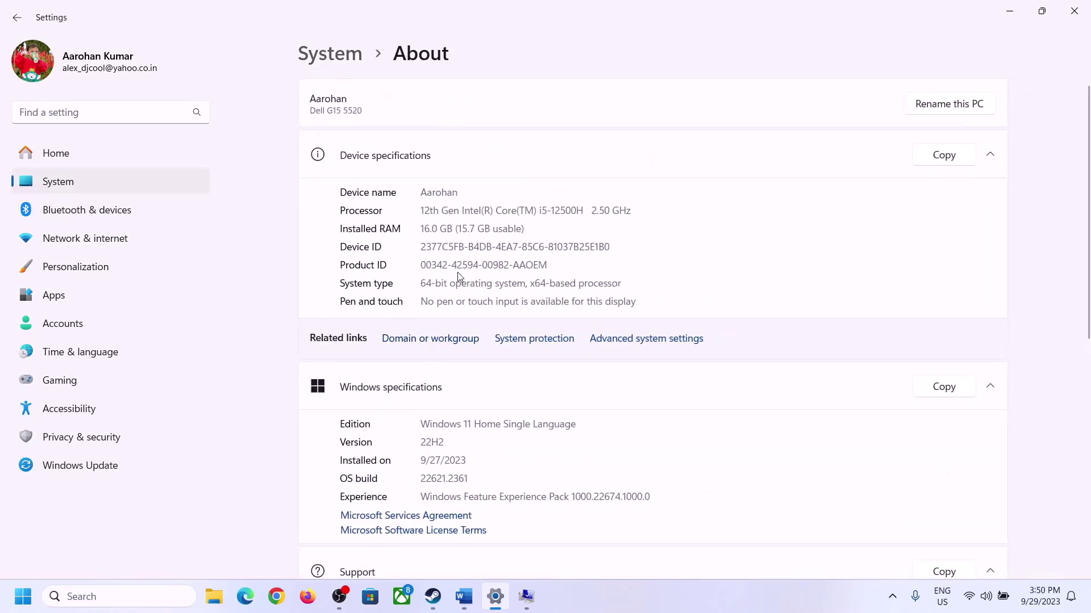
pyautogui.moveTo(432, 228); pyautogui.dragTo(415, 228)
pyautogui.click(430, 228)
pyautogui.moveTo(430, 228); pyautogui.dragTo(425, 222)
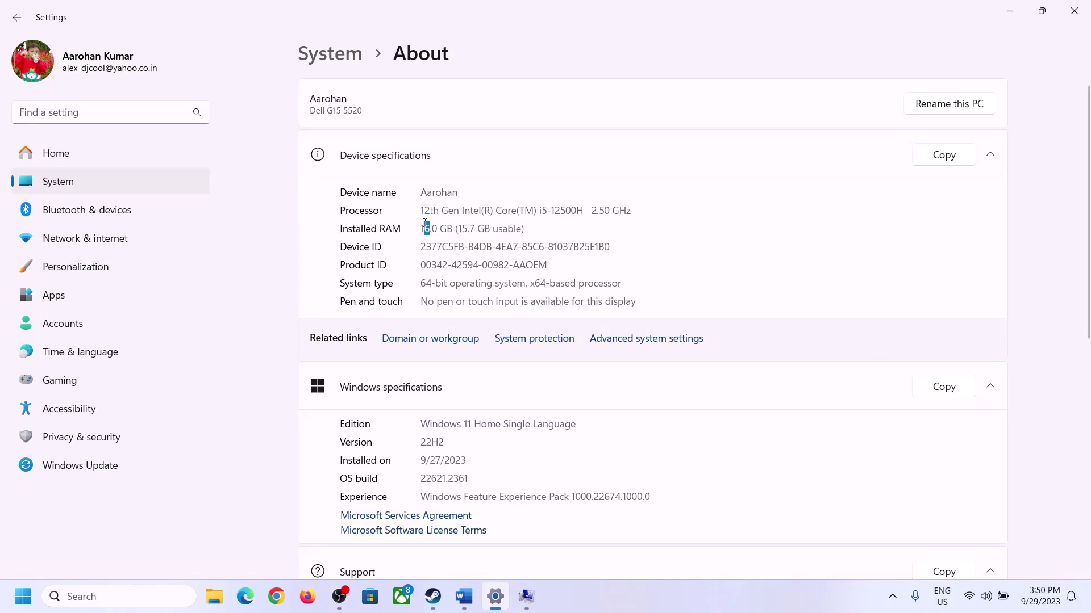
# Launch Calculator with the Run command calc, place it beside the Virtual Memory dialog, and bring up the Word formulas.
pyautogui.click(526, 596)
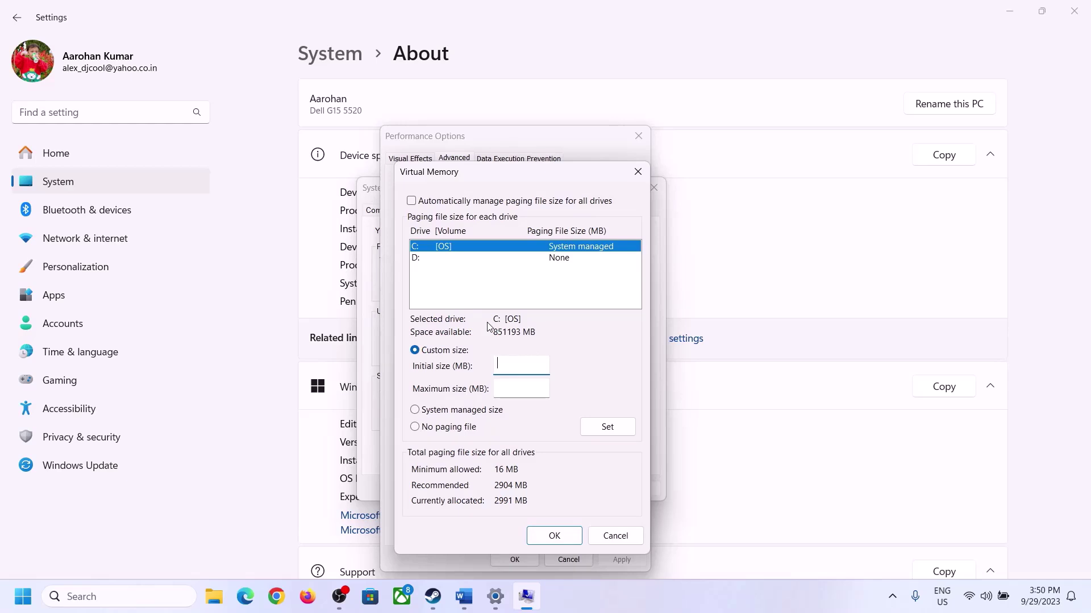
pyautogui.moveTo(484, 599)
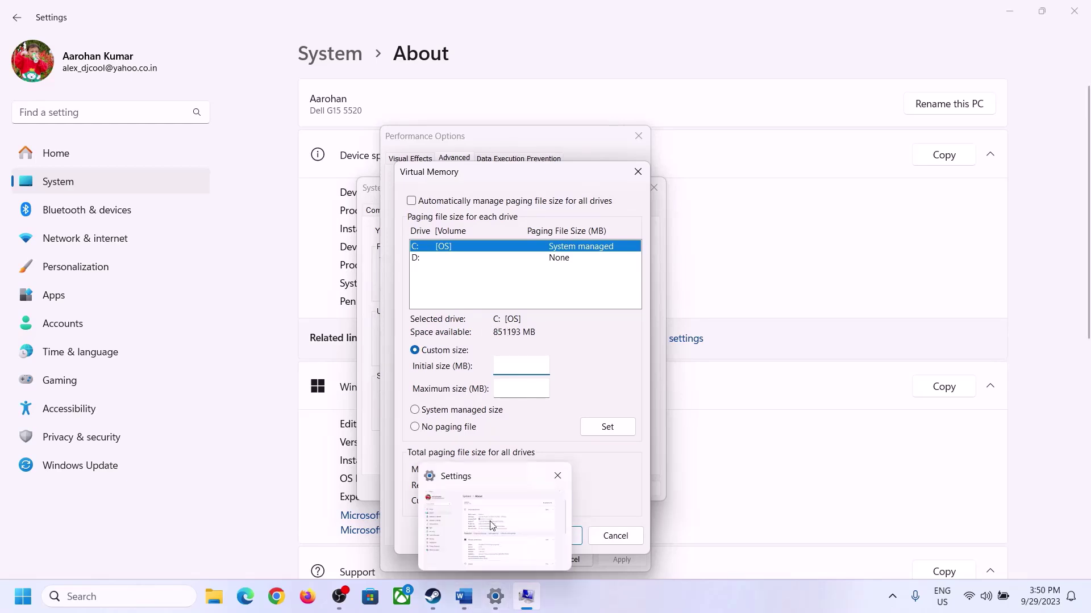
pyautogui.press('super+r')
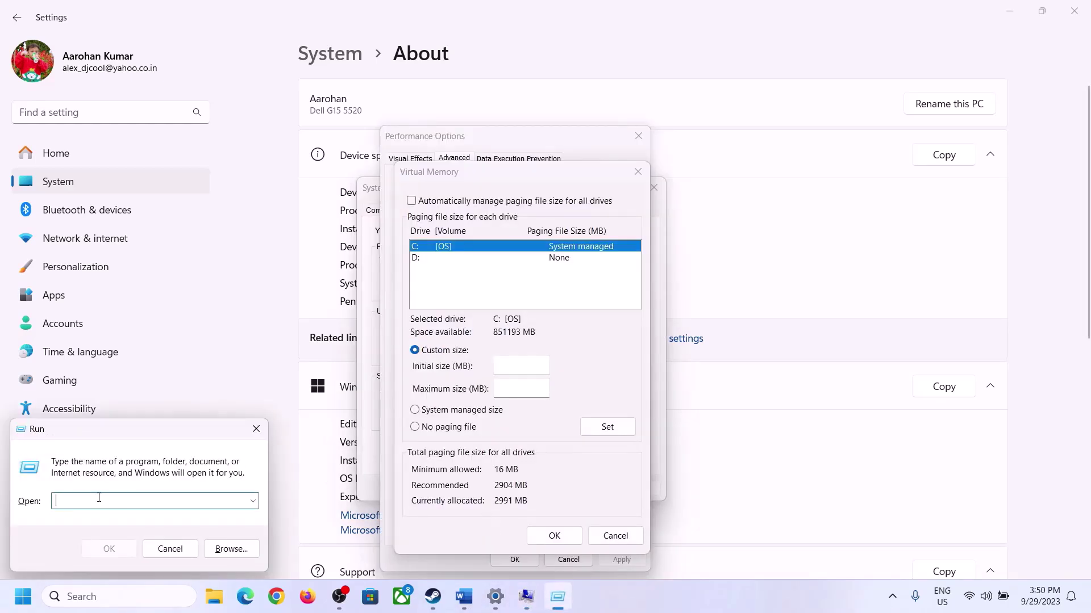
pyautogui.write('calc')
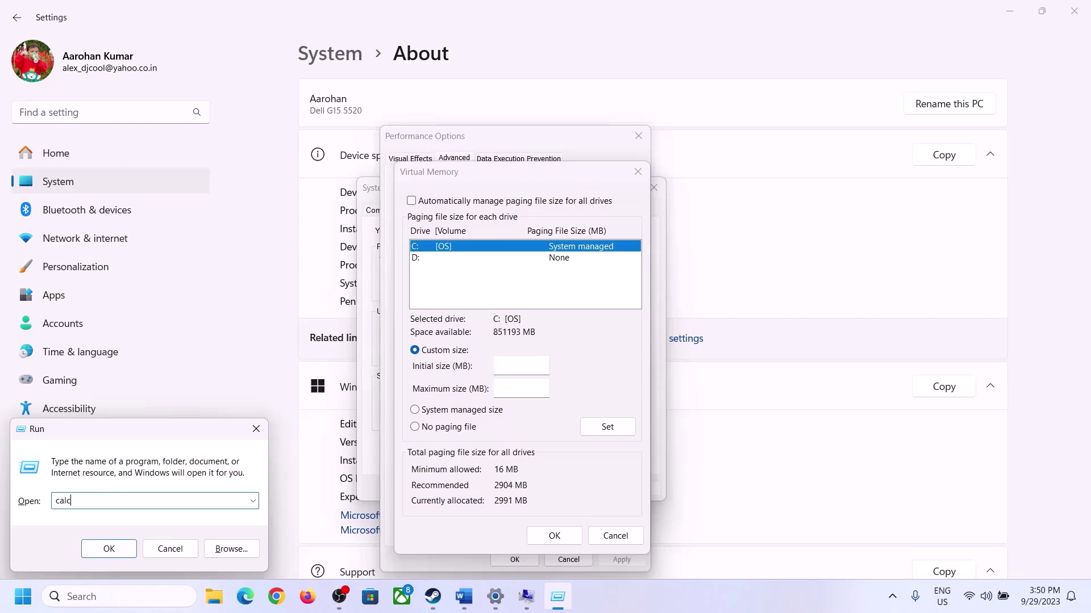
pyautogui.click(107, 549)
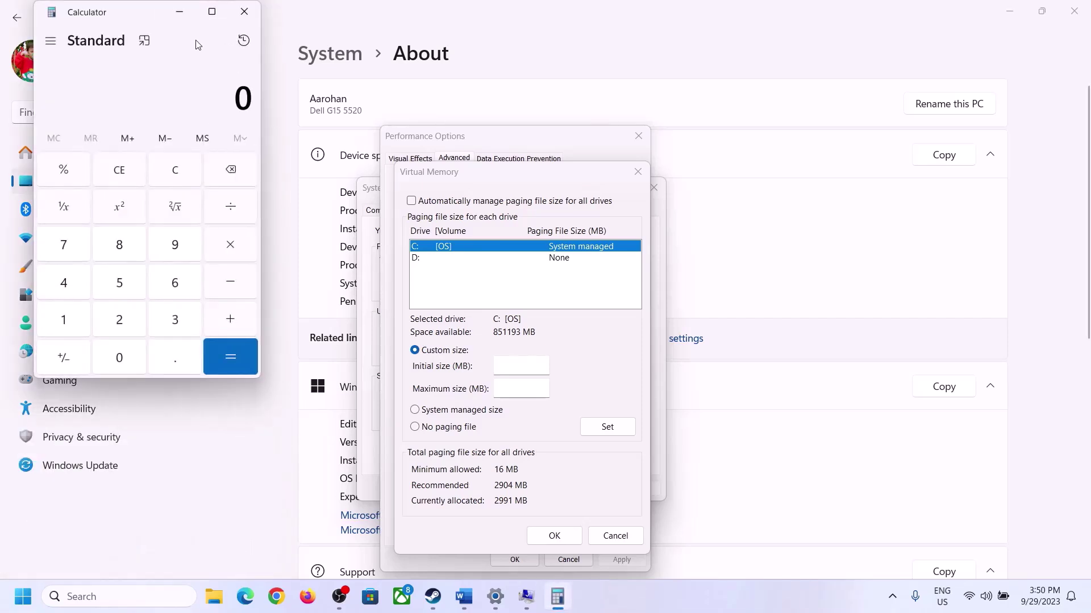
pyautogui.moveTo(135, 20); pyautogui.dragTo(796, 186)
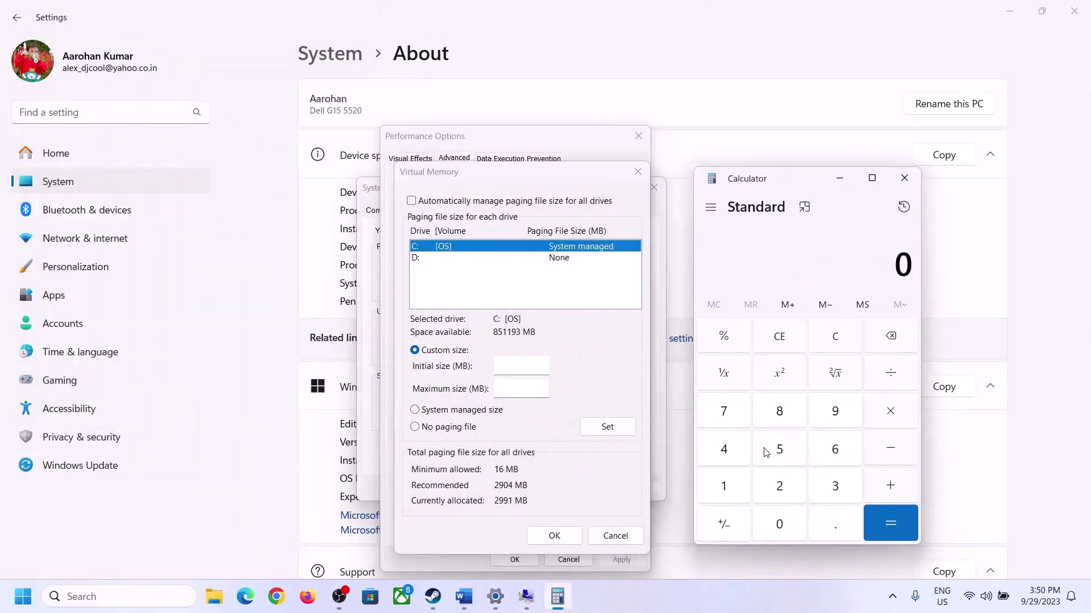
pyautogui.click(463, 607)
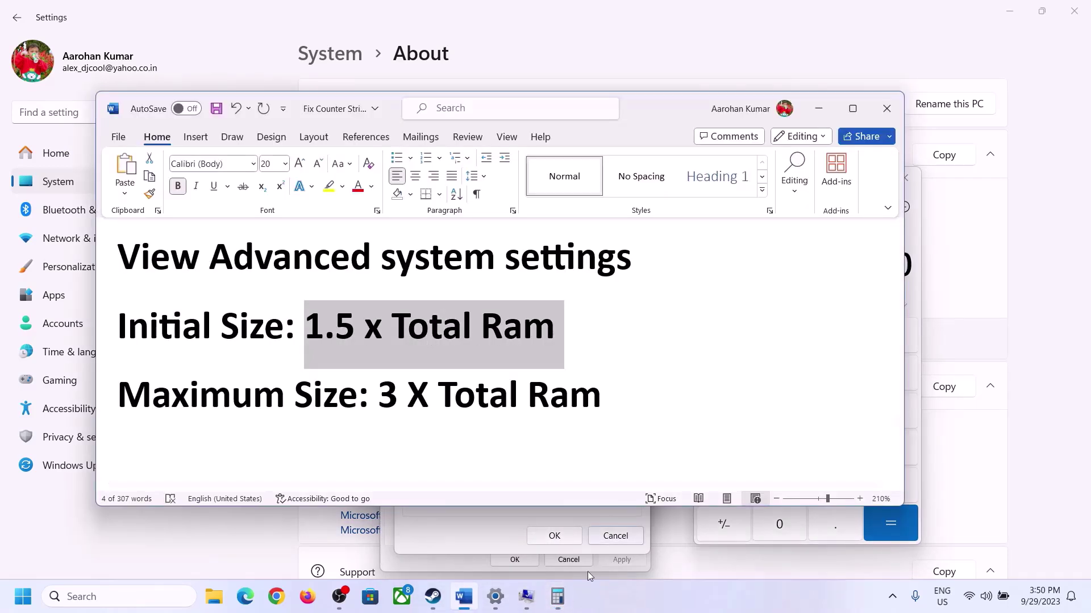
pyautogui.click(557, 596)
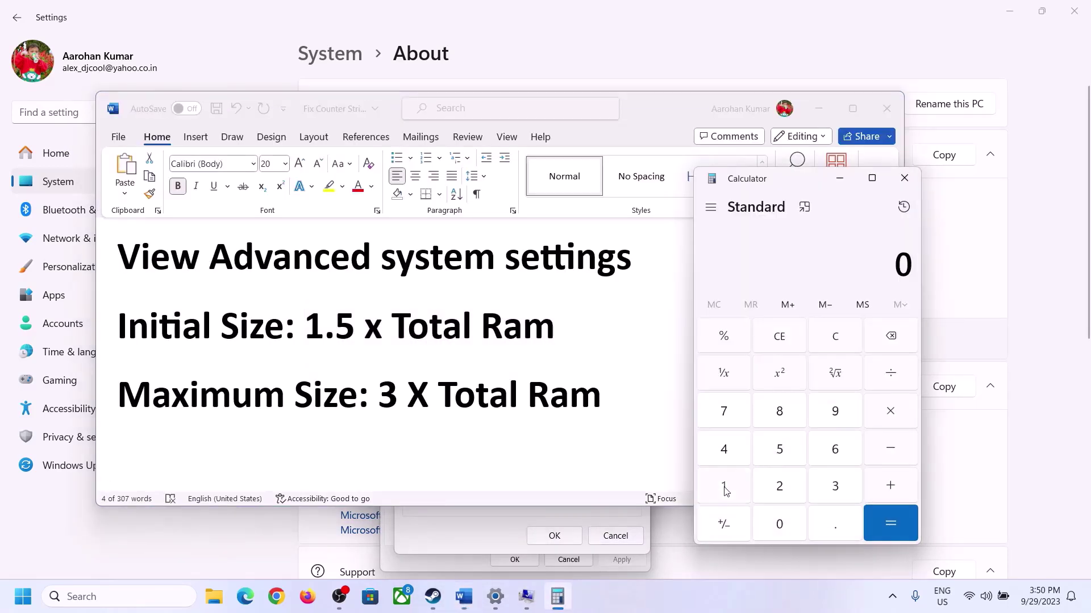
pyautogui.click(725, 489)
pyautogui.click(832, 454)
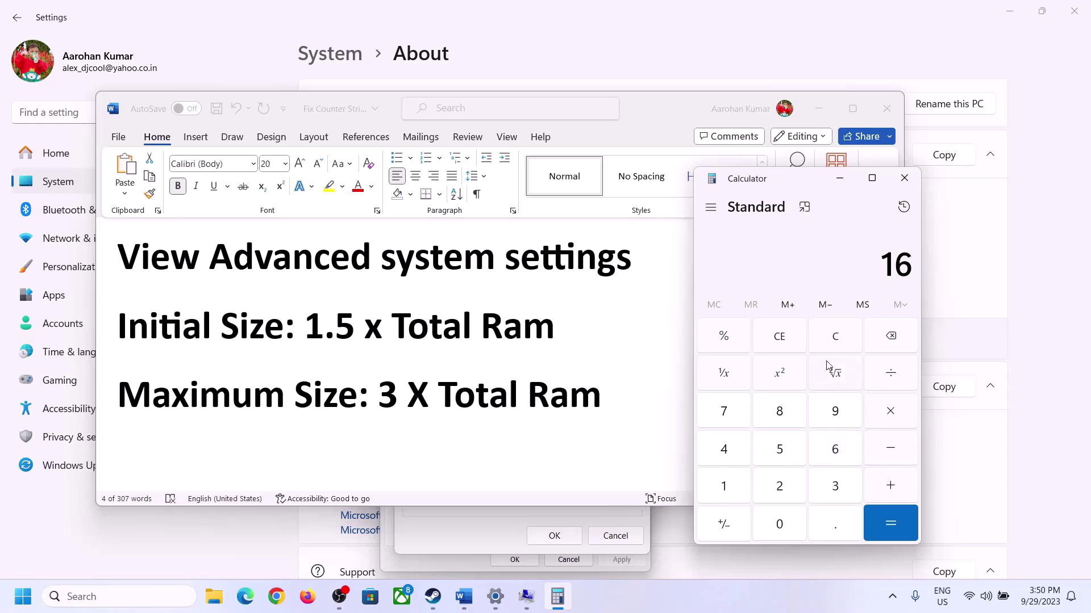
pyautogui.click(837, 344)
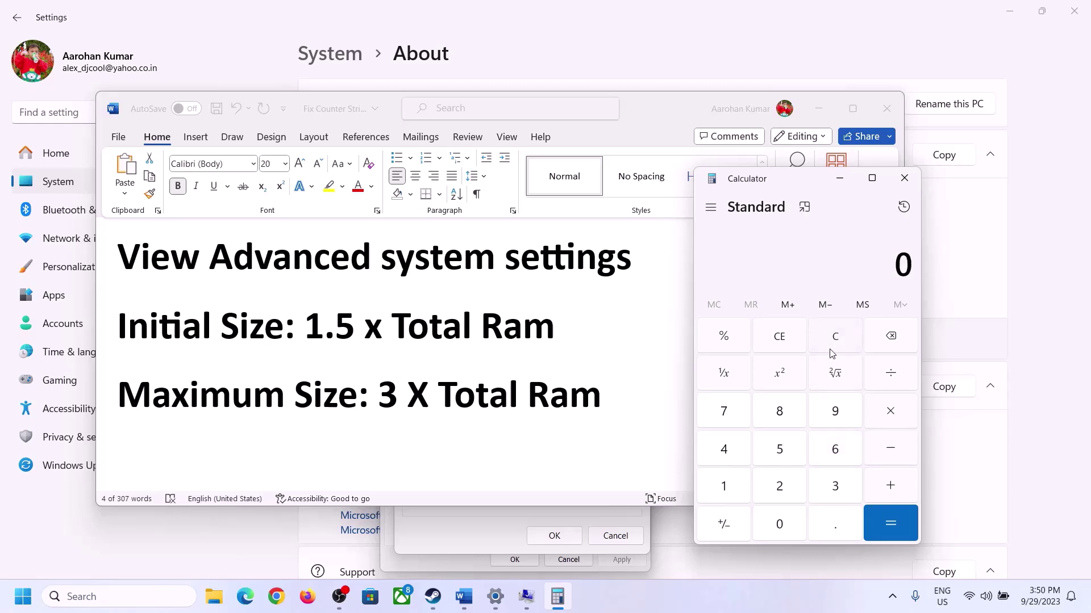
# Convert the installed RAM to megabytes in Calculator by multiplying 16 by 1024.
pyautogui.click(733, 489)
pyautogui.click(817, 456)
pyautogui.click(890, 419)
pyautogui.click(724, 487)
pyautogui.click(779, 523)
pyautogui.click(779, 490)
pyautogui.click(732, 458)
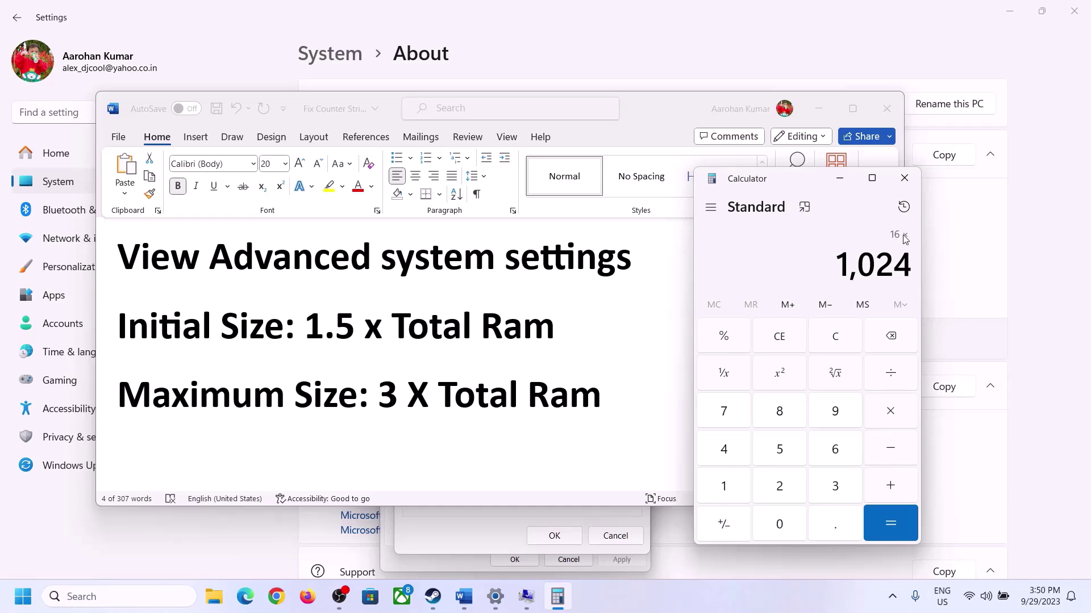
pyautogui.click(889, 524)
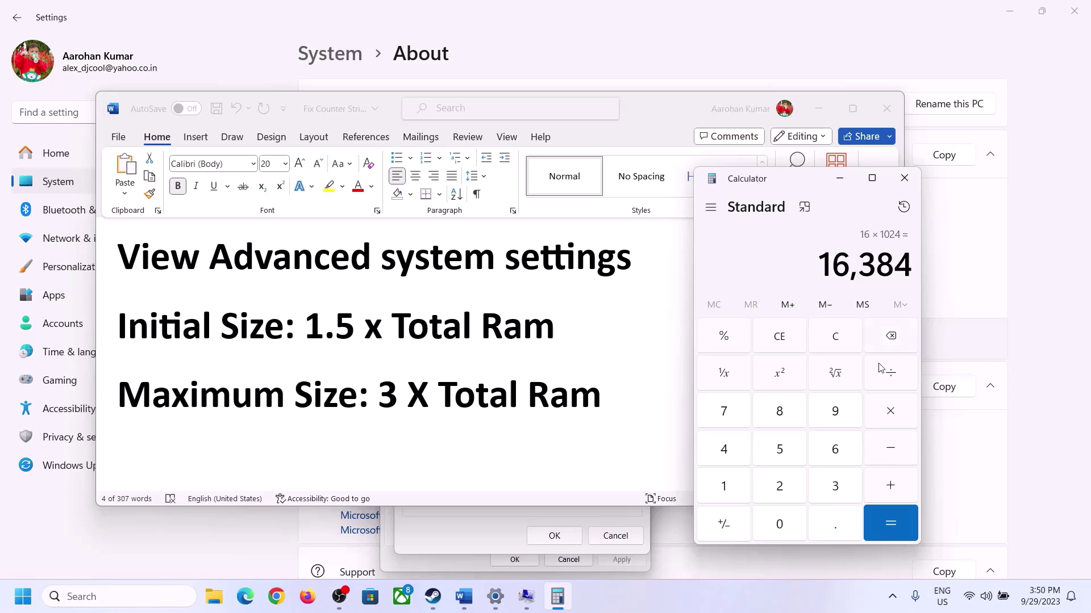
# Multiply the RAM in megabytes by 1.5 and set the C: paging file's initial size to 24576 MB.
pyautogui.click(893, 418)
pyautogui.click(736, 487)
pyautogui.click(827, 524)
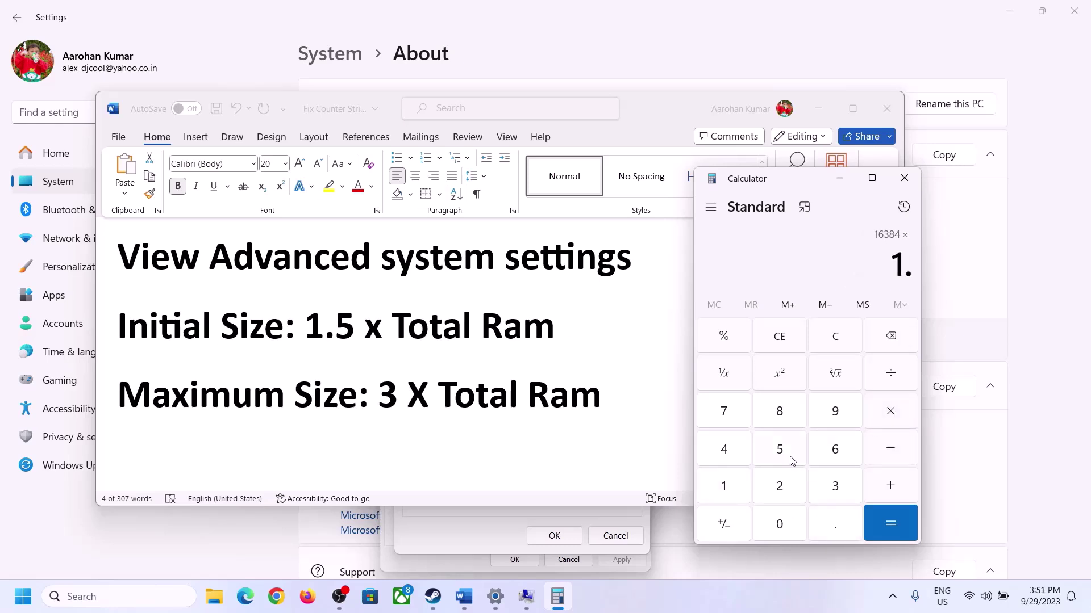
pyautogui.click(792, 461)
pyautogui.click(892, 520)
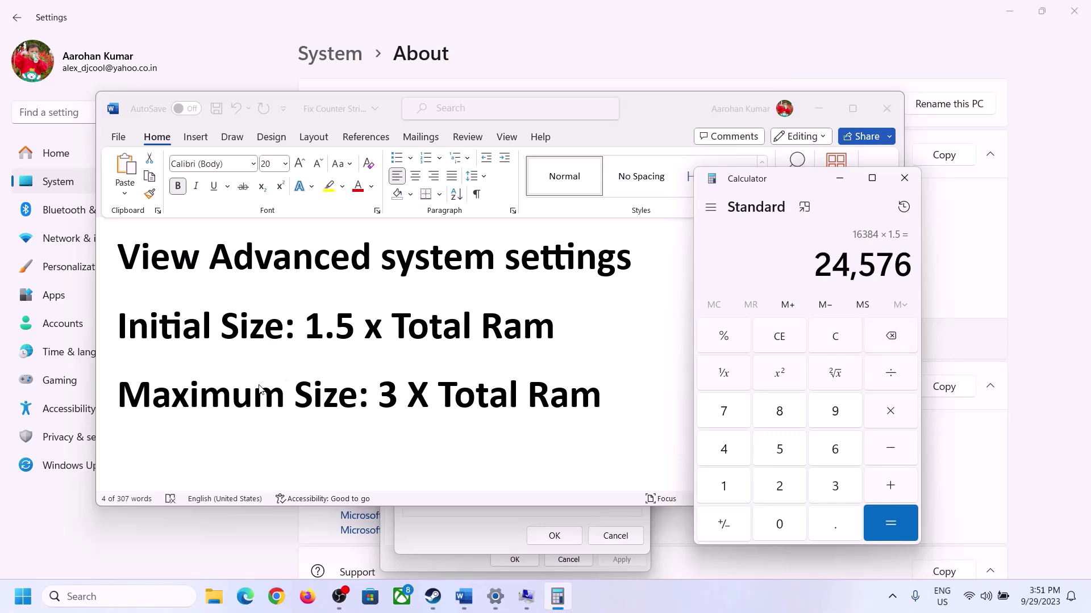
pyautogui.click(481, 530)
pyautogui.write('24576')
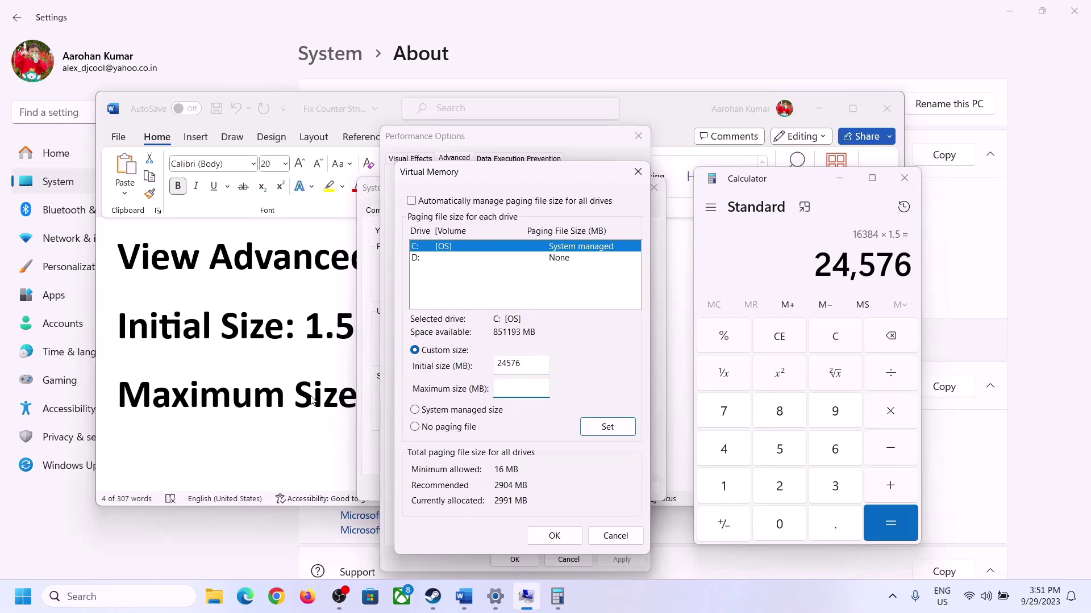
# Return to the size formulas in Word, clear the calculator, and recheck the installed RAM in Windows Settings.
pyautogui.hotkey('alt', 'Tab')
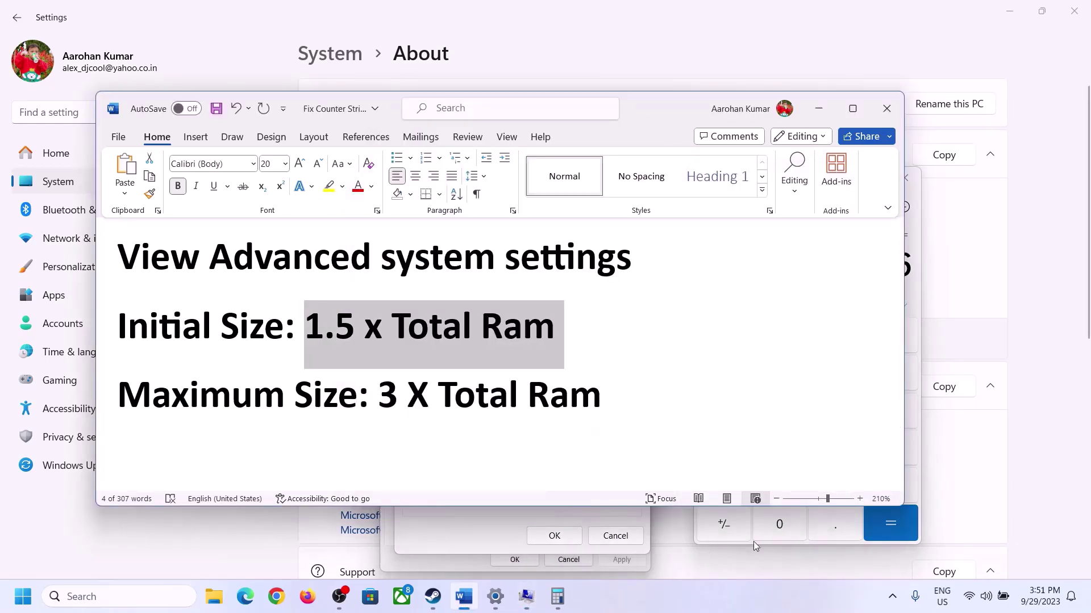
pyautogui.click(920, 336)
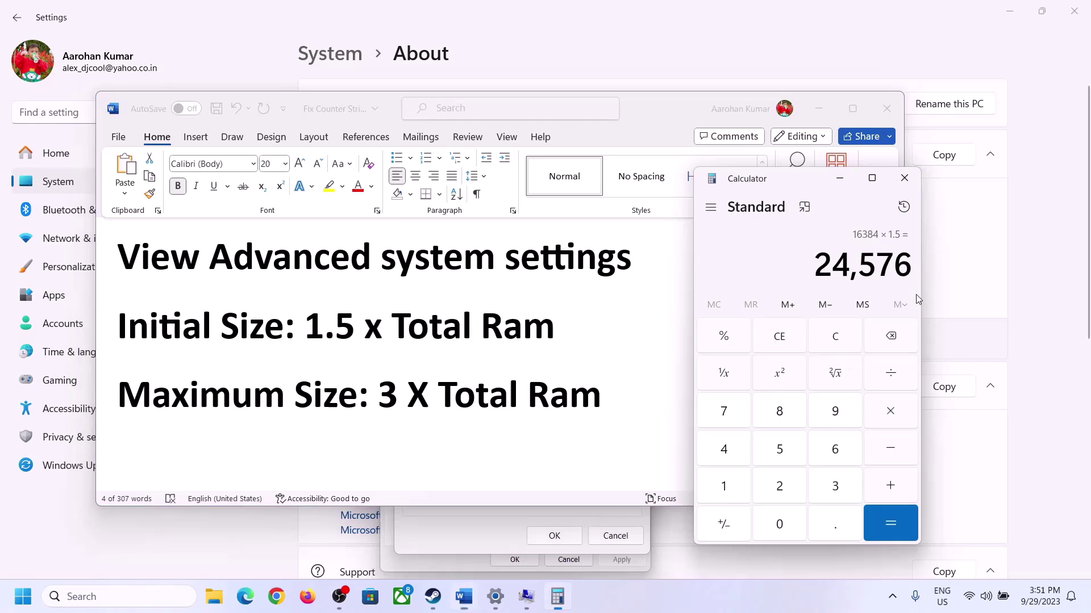
pyautogui.click(835, 336)
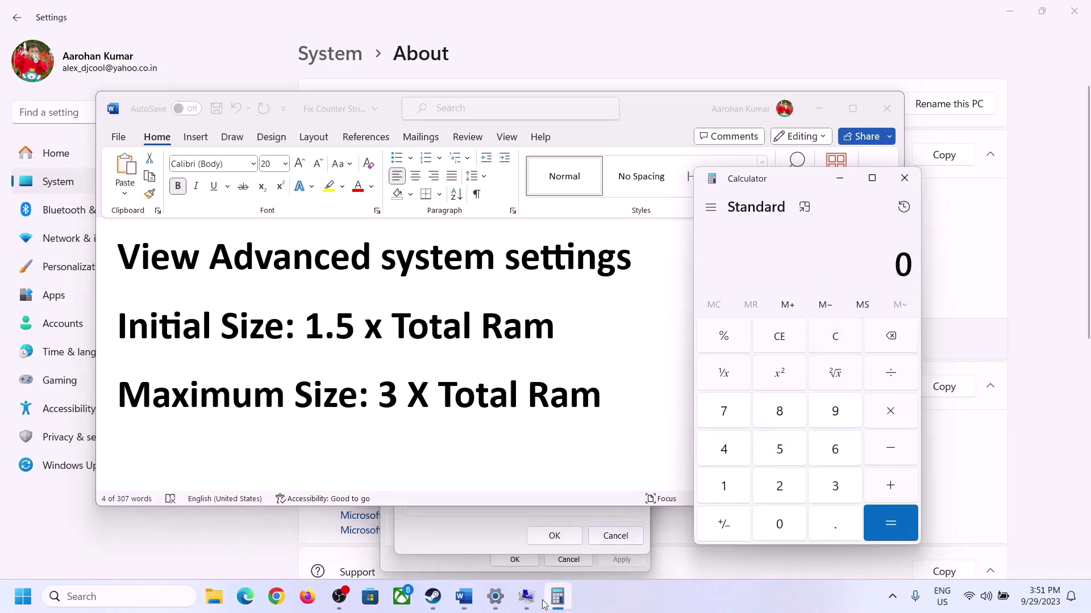
pyautogui.click(495, 596)
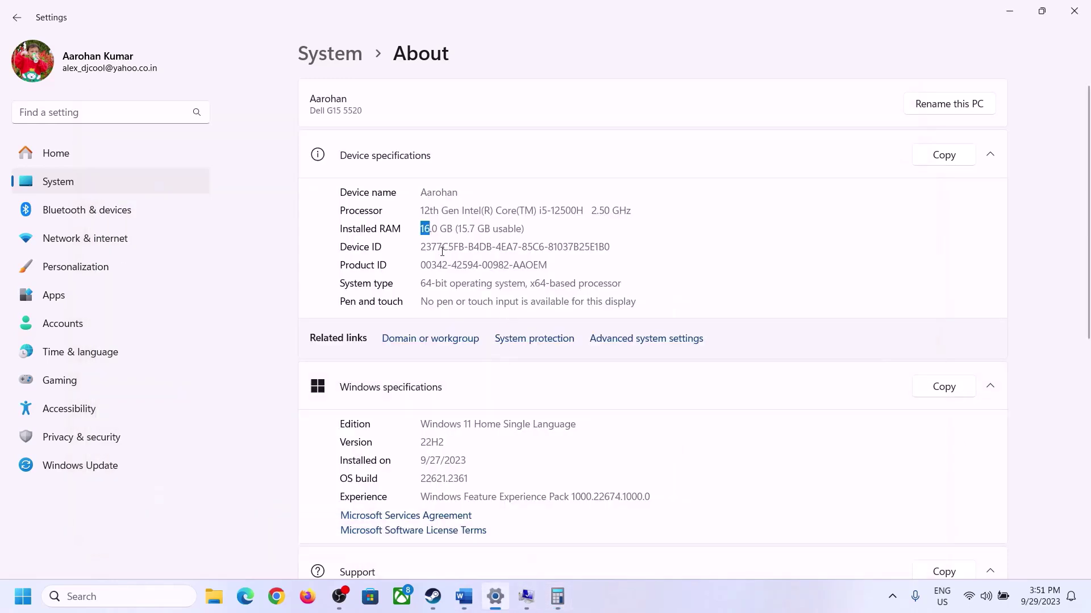
# Bring Calculator back up and multiply 16 by 1024 to get the RAM in megabytes again.
pyautogui.click(557, 597)
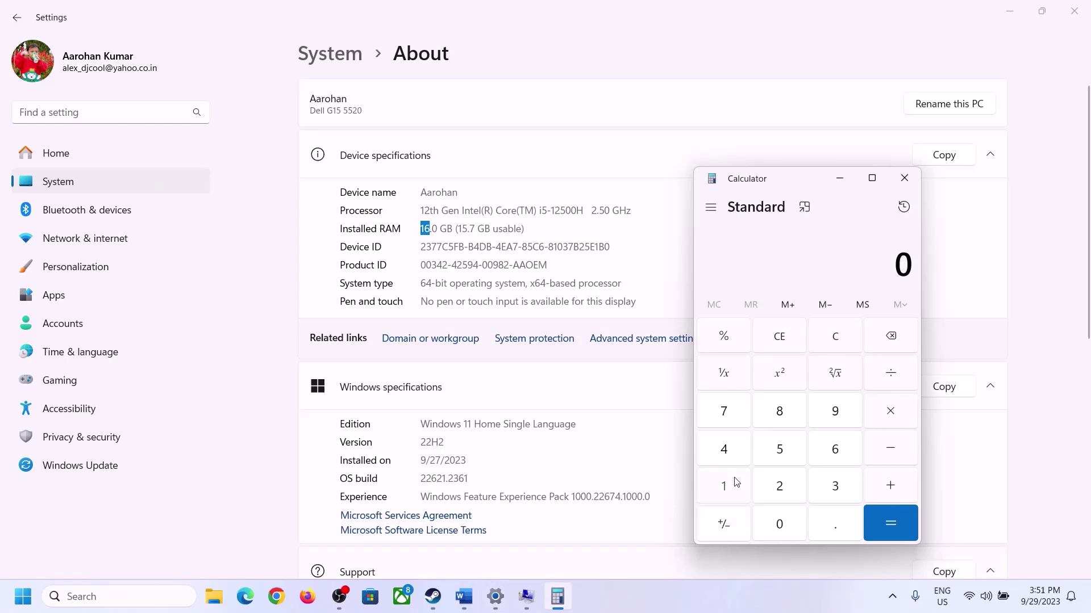
pyautogui.click(732, 483)
pyautogui.click(831, 451)
pyautogui.click(883, 413)
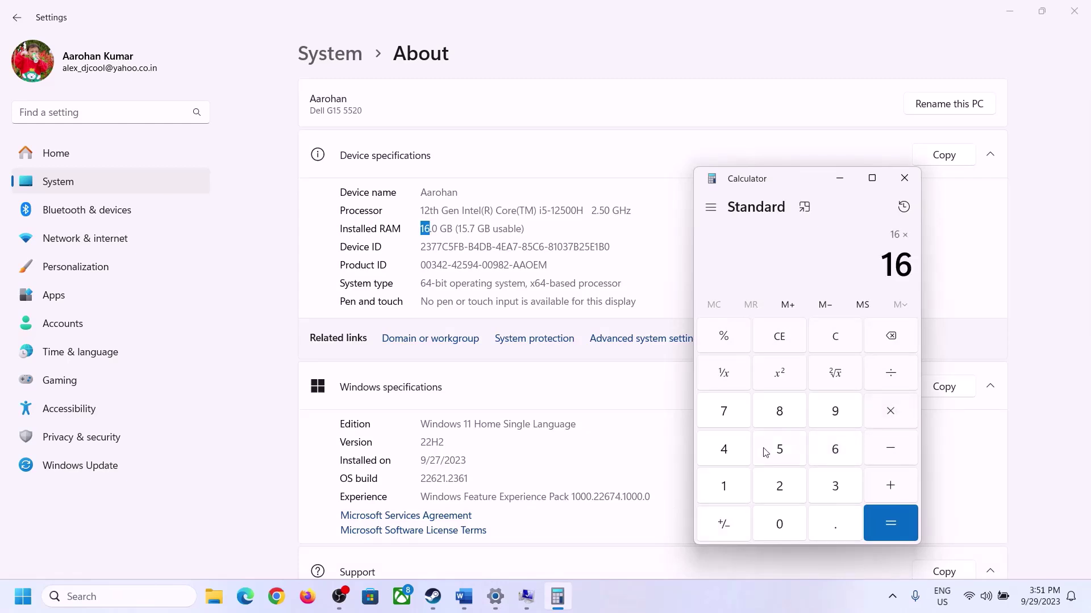
pyautogui.click(732, 482)
pyautogui.click(774, 521)
pyautogui.click(779, 486)
pyautogui.click(723, 450)
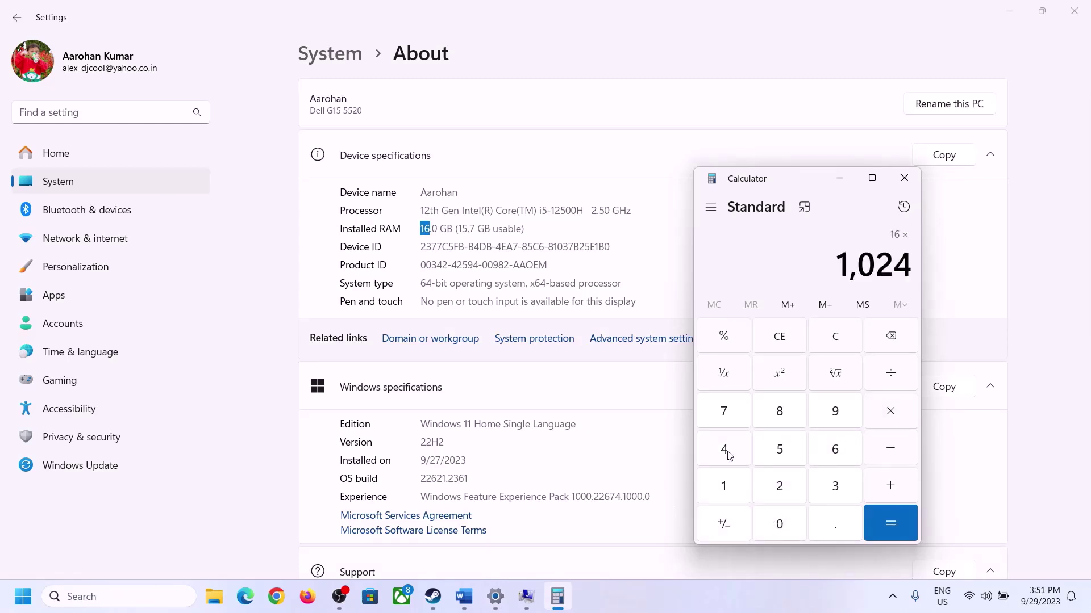
pyautogui.click(878, 528)
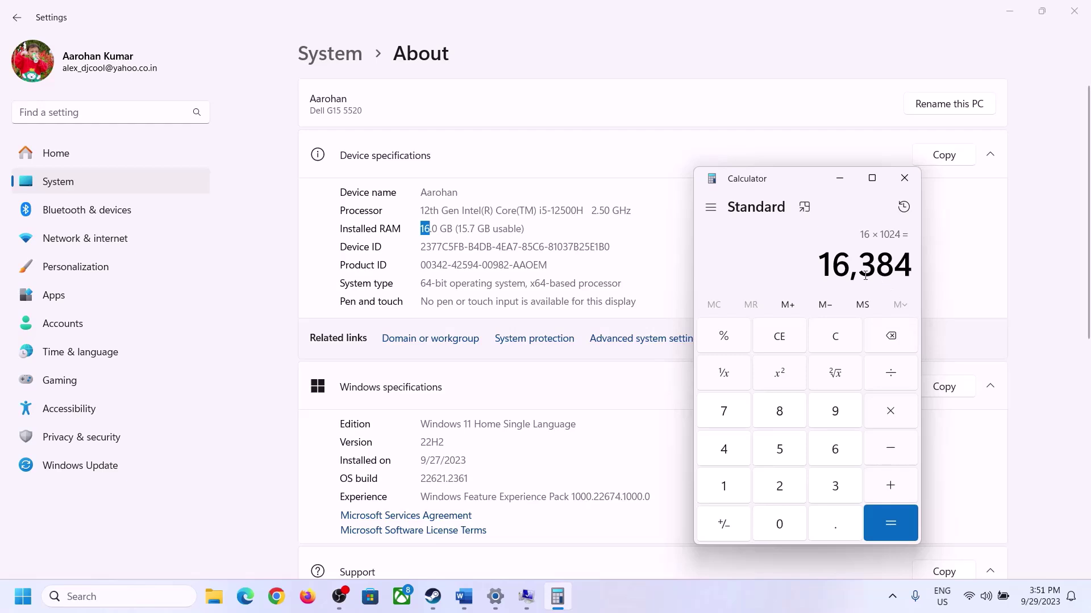
# Check the maximum size formula in Word and multiply the RAM in megabytes by 3 in Calculator.
pyautogui.click(464, 596)
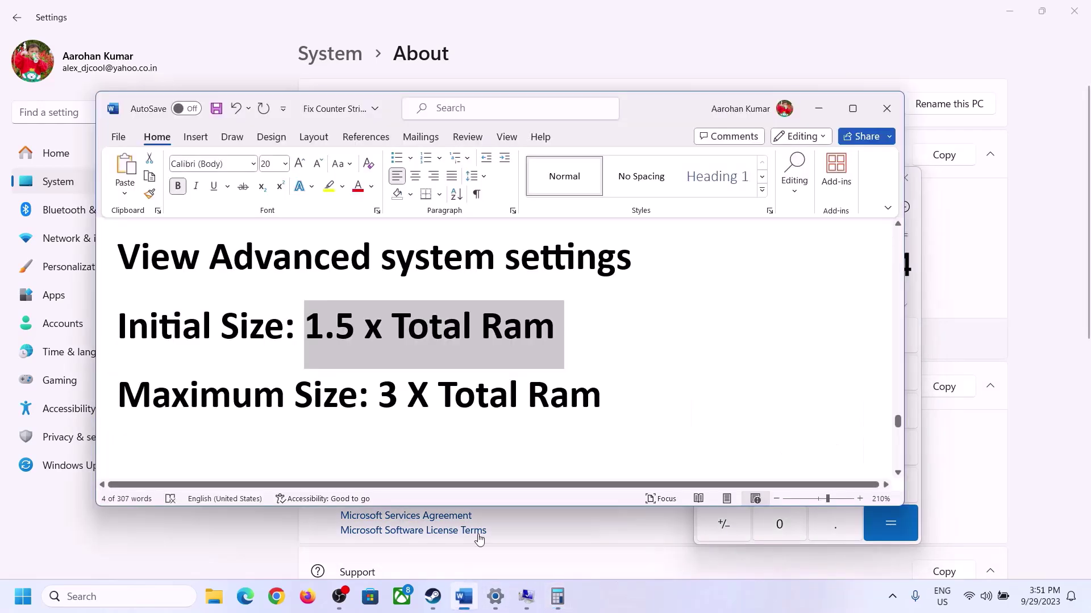
pyautogui.click(557, 597)
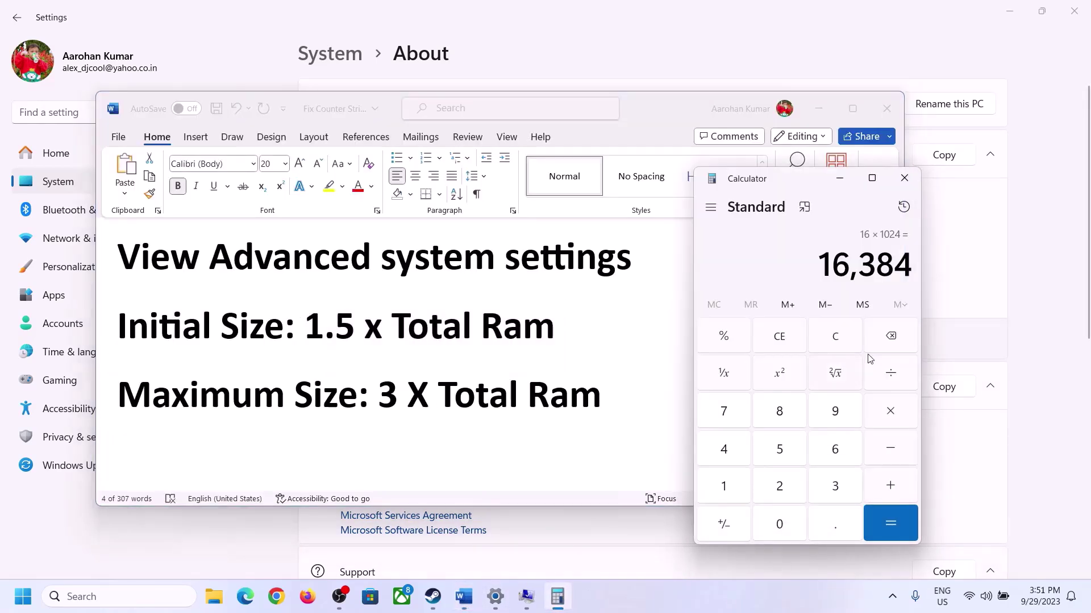
pyautogui.click(890, 411)
pyautogui.click(821, 488)
pyautogui.click(898, 522)
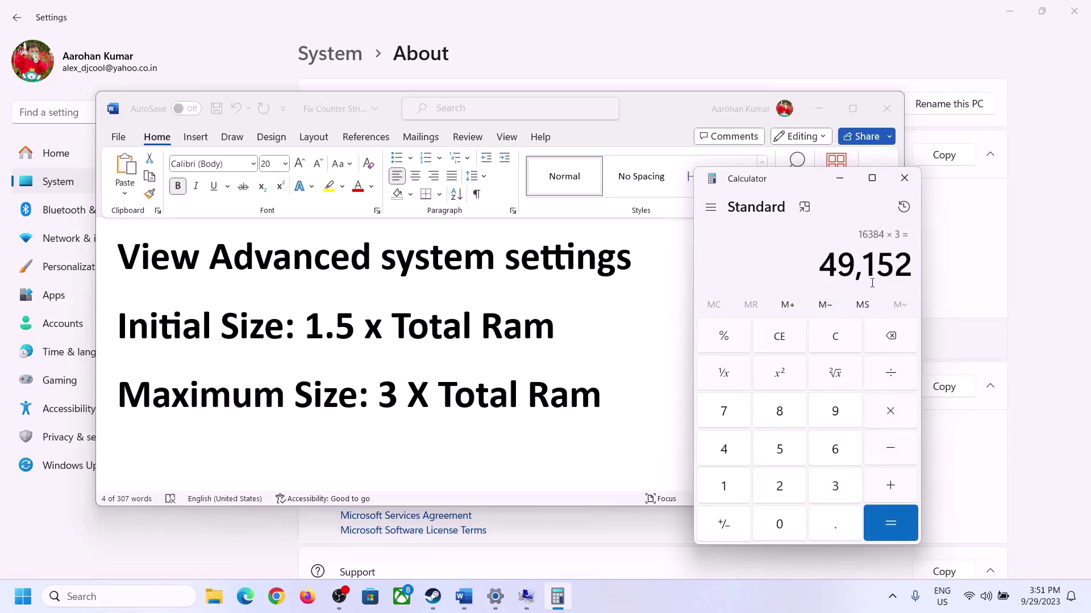
# Set the C: paging file's maximum size to 49152 MB in the Virtual Memory dialog and apply the custom size.
pyautogui.click(532, 594)
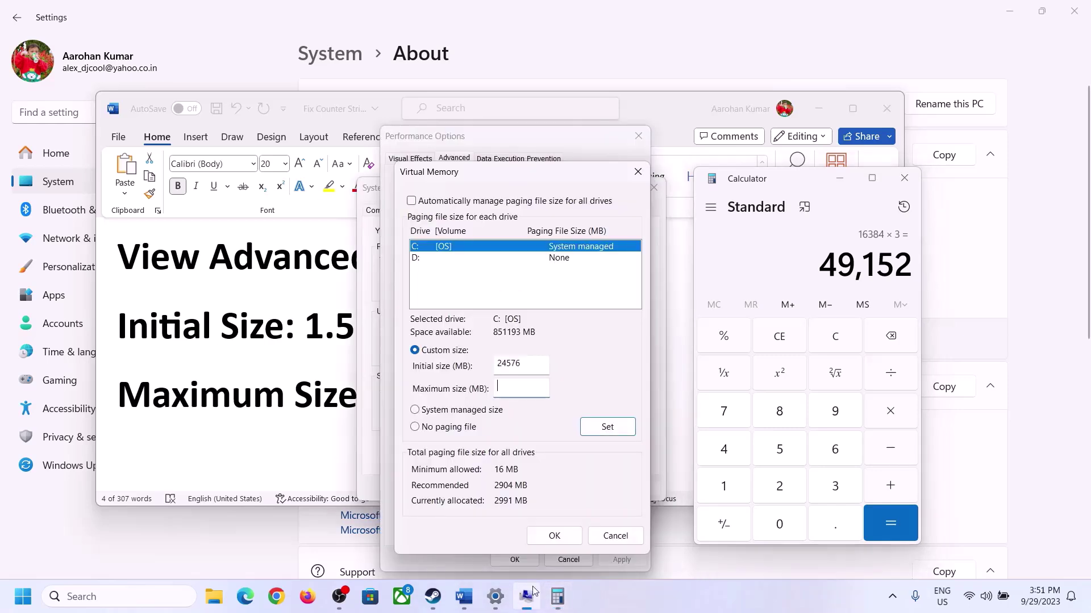
pyautogui.write('49152')
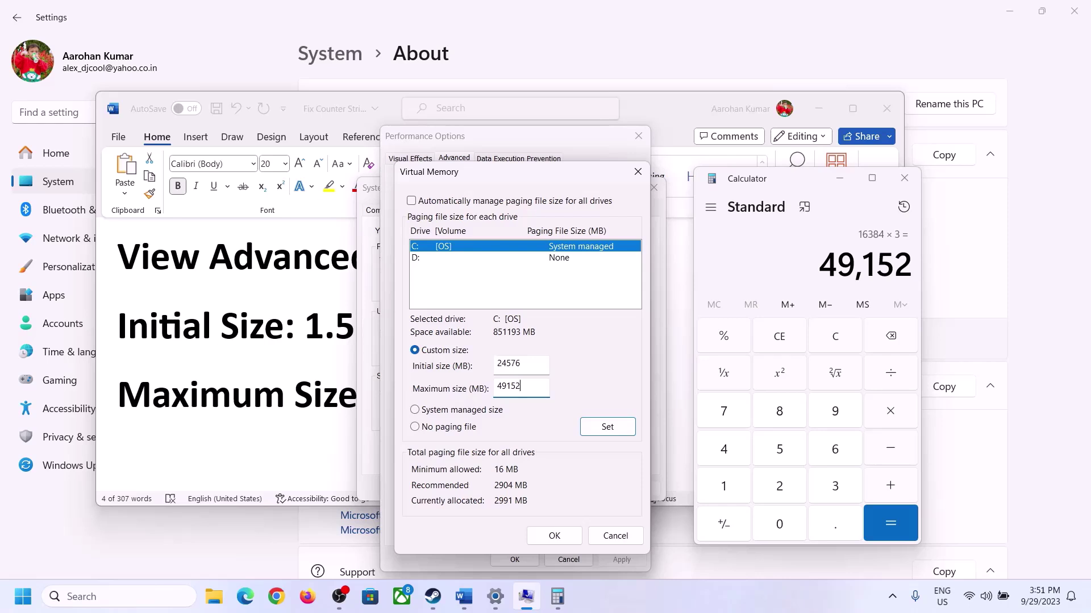
pyautogui.click(607, 430)
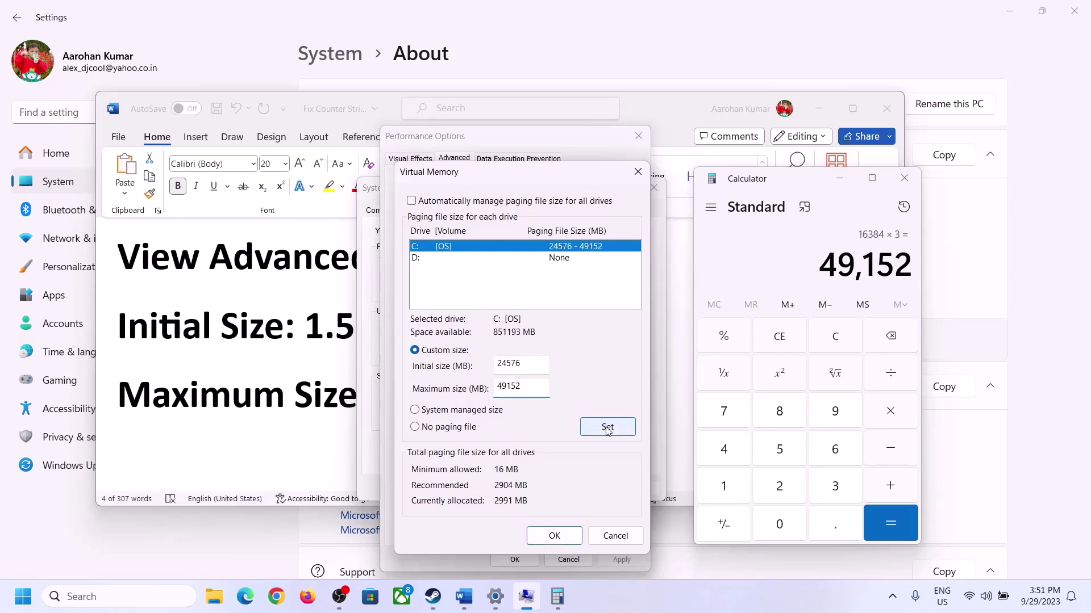
# Confirm the Virtual Memory, Performance Options and System Properties dialogs, and dismiss the restart prompt without restarting.
pyautogui.click(557, 536)
pyautogui.click(677, 353)
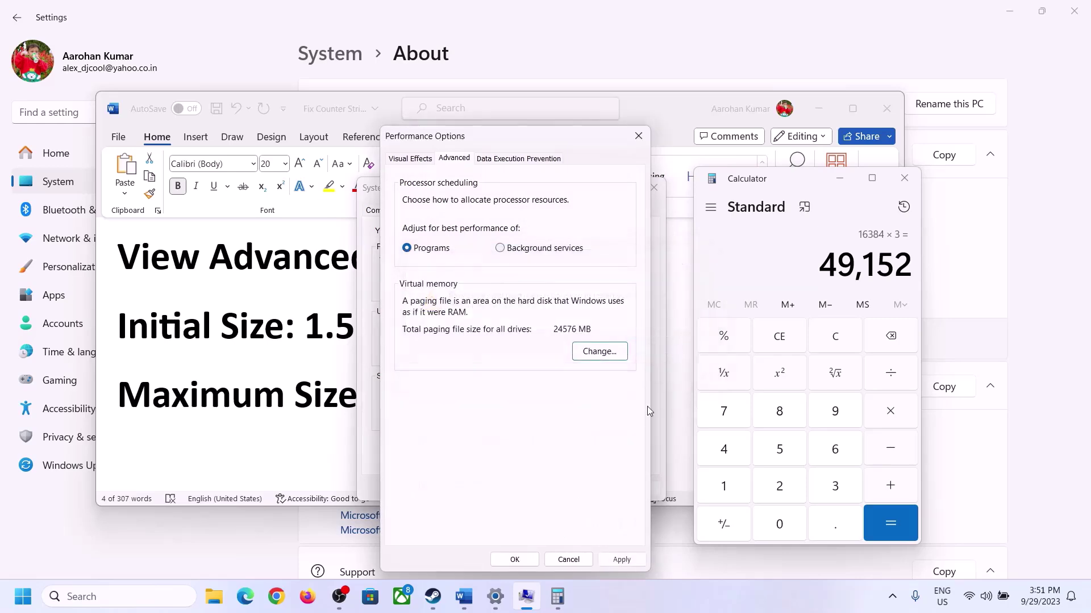
pyautogui.click(515, 560)
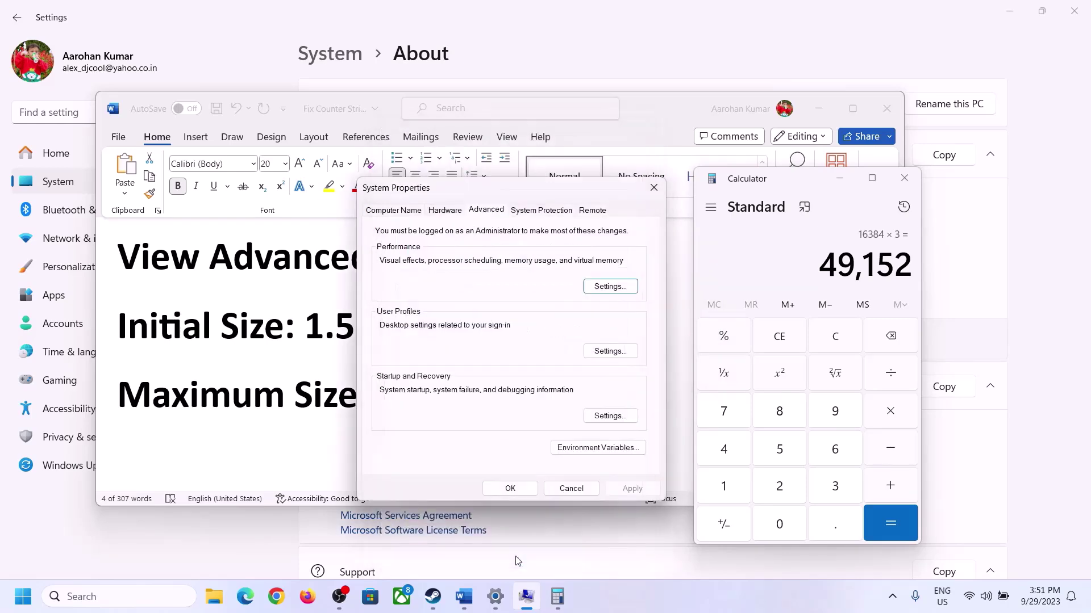
pyautogui.click(533, 489)
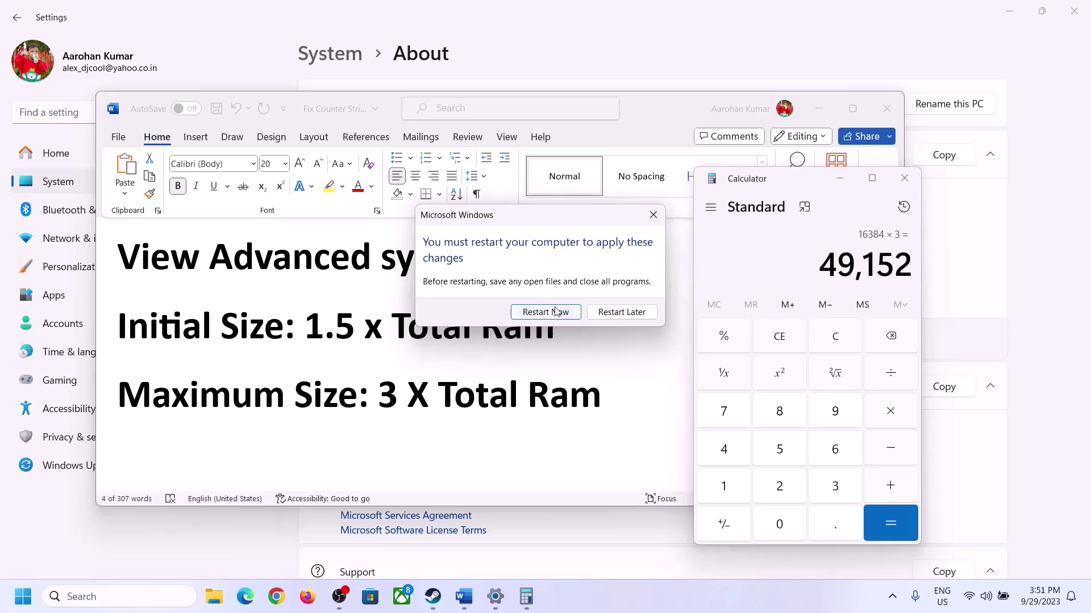
pyautogui.click(653, 215)
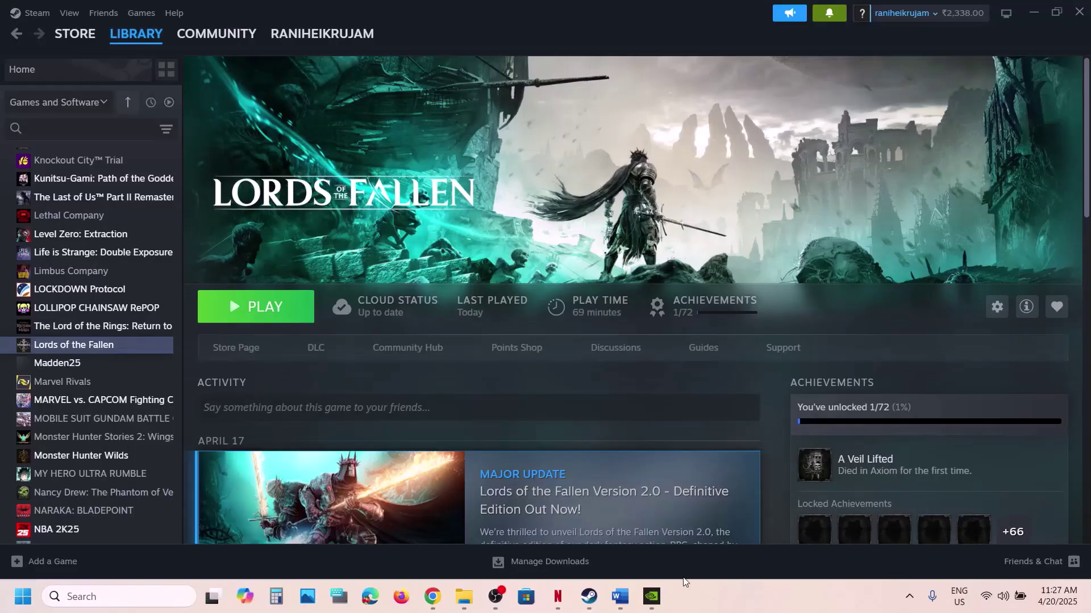
# Add the line "Update the system BIOS" between the maximum size formula and Step 13 in the Word guide.
pyautogui.click(619, 597)
pyautogui.scroll(-2, 525, 419)
pyautogui.scroll(-2, 526, 418)
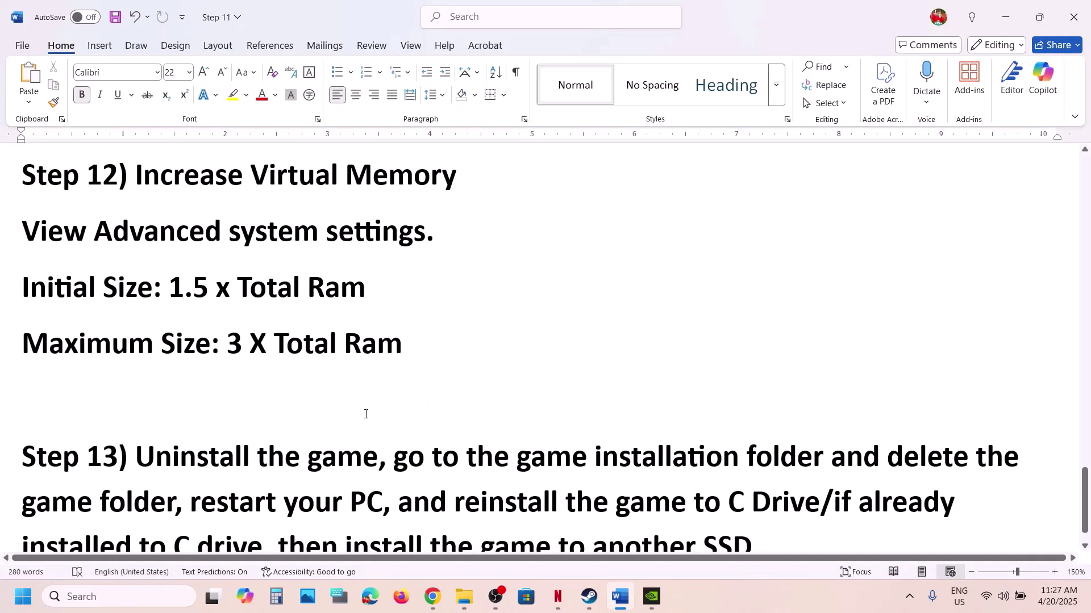
pyautogui.write('Update')
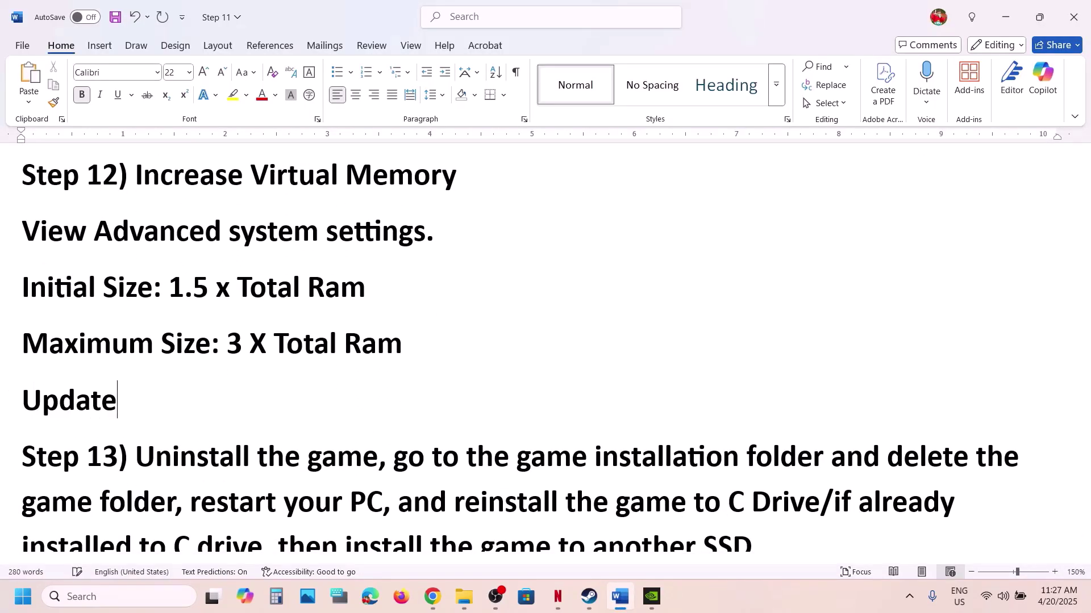
pyautogui.write(' the system BIOS')
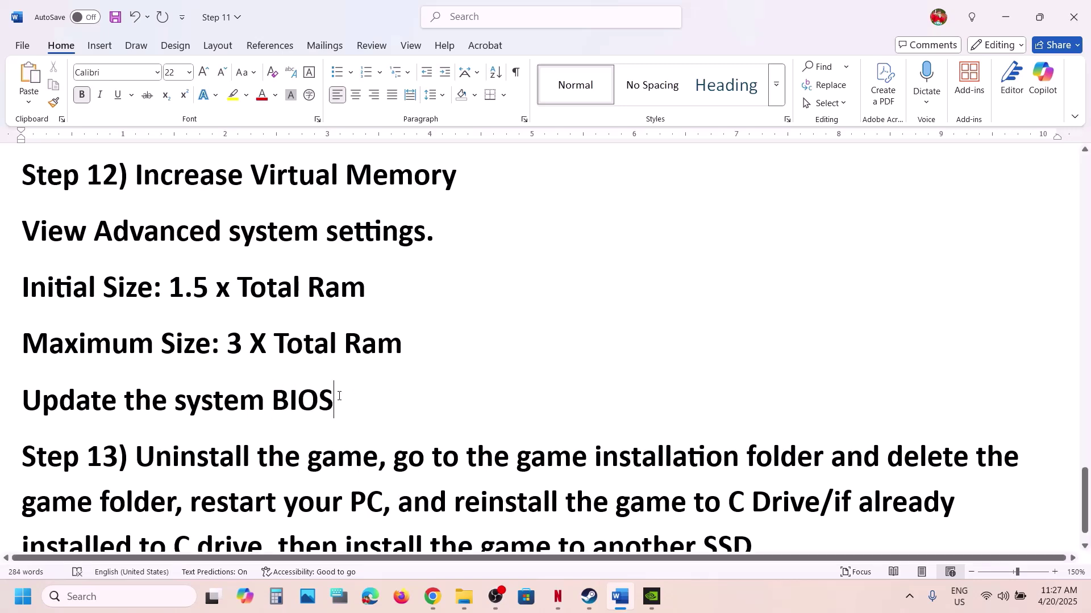
# Highlight the BIOS update line in the Word guide and check the laptop's battery charge in the quick settings.
pyautogui.moveTo(338, 400); pyautogui.dragTo(219, 400)
pyautogui.moveTo(141, 404); pyautogui.dragTo(55, 411)
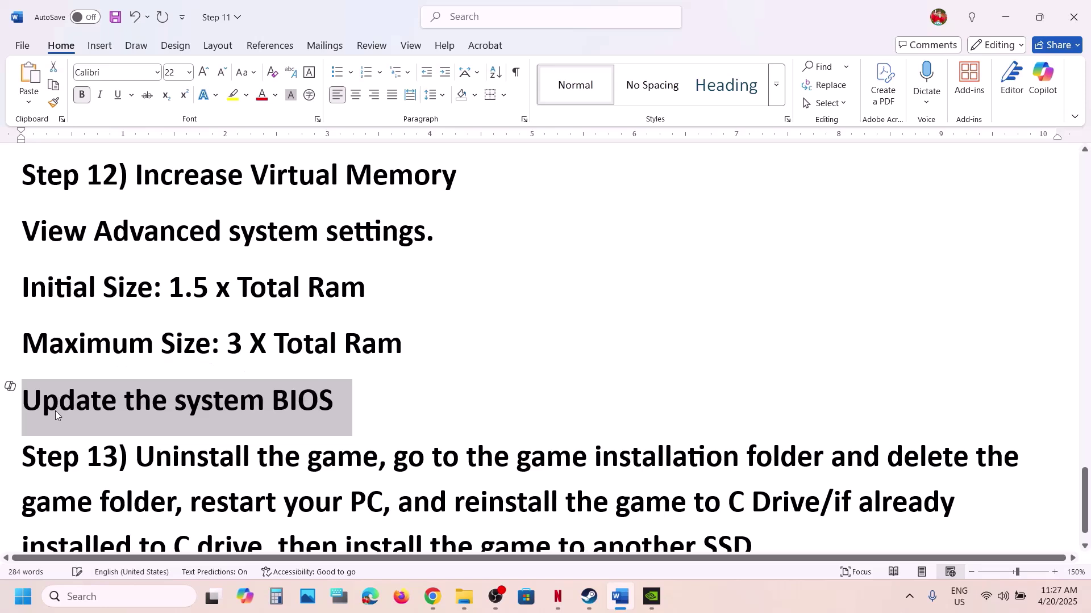
pyautogui.click(59, 404)
pyautogui.moveTo(38, 406); pyautogui.dragTo(323, 405)
pyautogui.click(1020, 601)
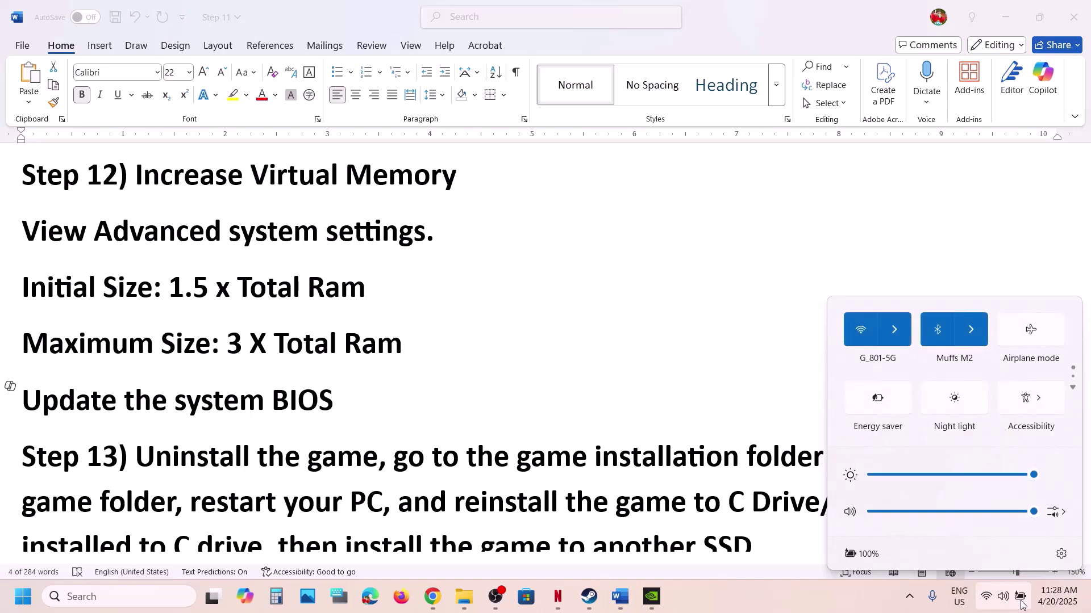
pyautogui.moveTo(873, 561)
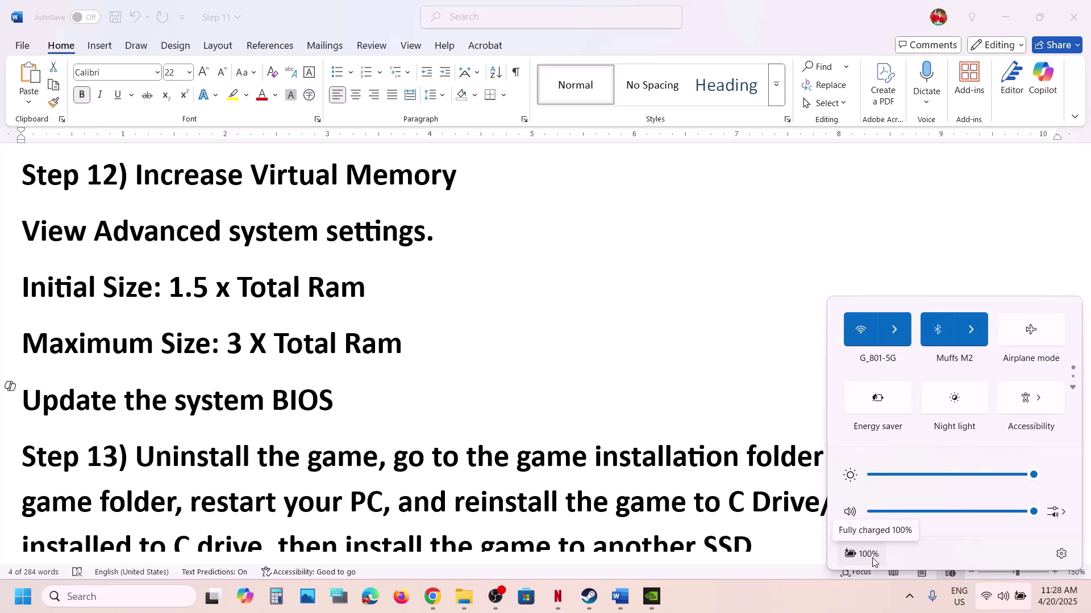
pyautogui.tripleClick(376, 389)
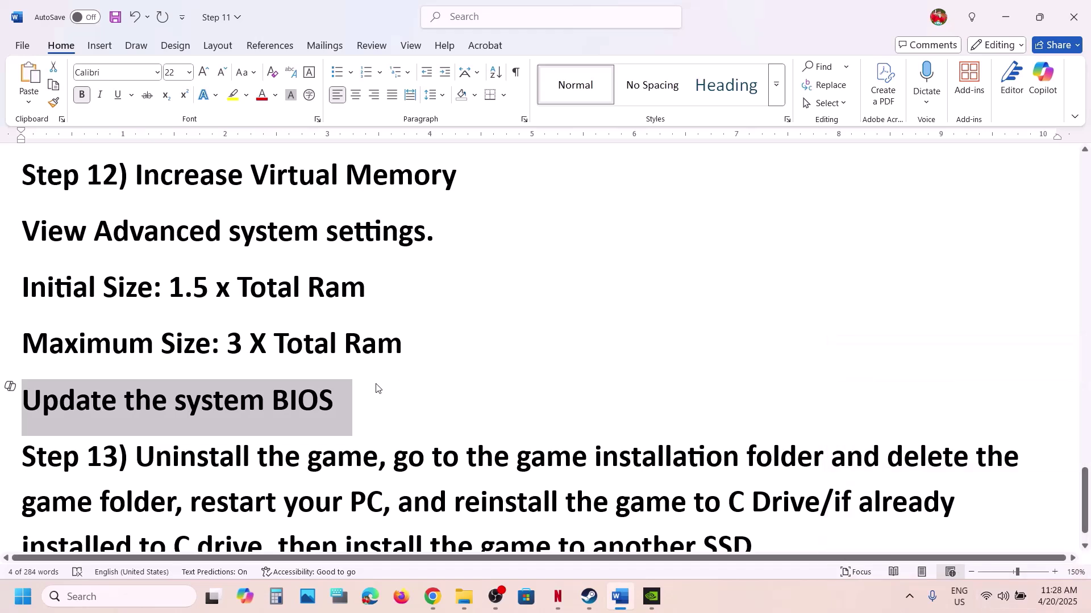
# Highlight the Step 13 instructions in Word and view the uninstall option for Lords of the Fallen in Steam without uninstalling.
pyautogui.scroll(-1, 376, 388)
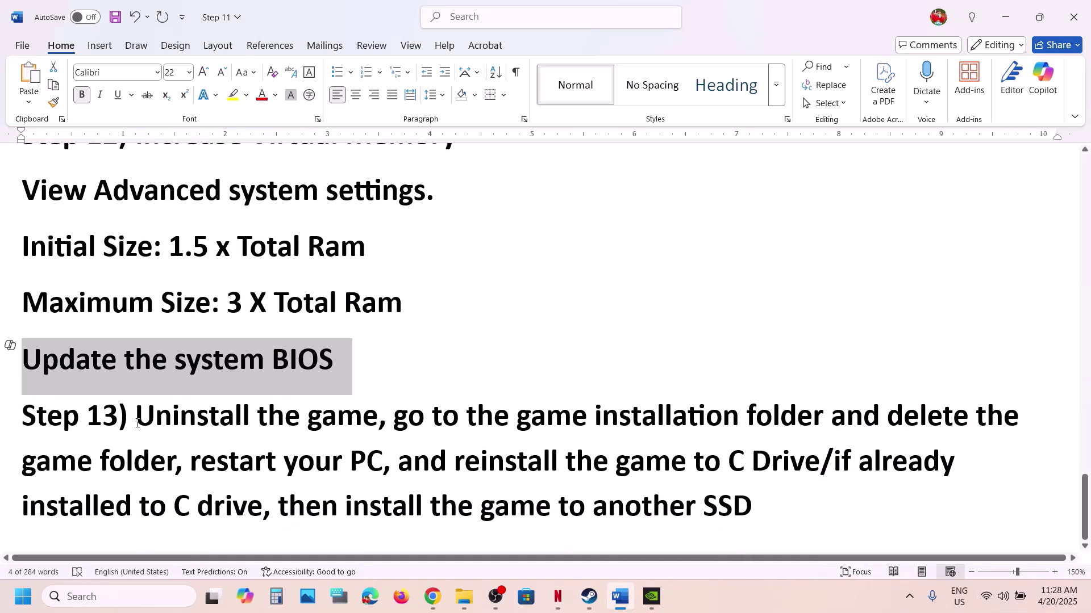
pyautogui.moveTo(135, 423); pyautogui.dragTo(907, 546)
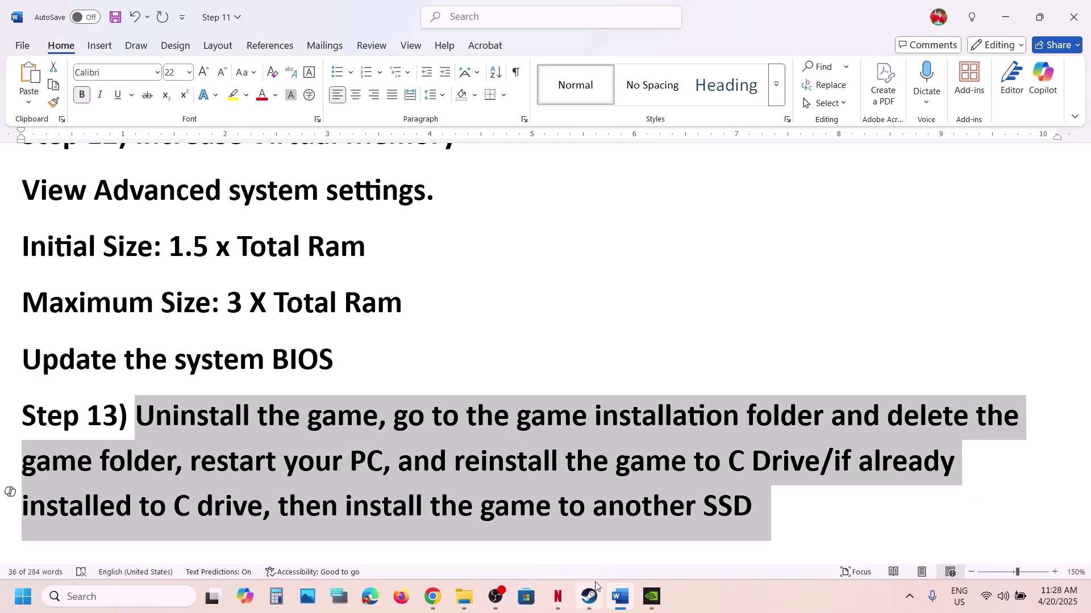
pyautogui.moveTo(597, 586)
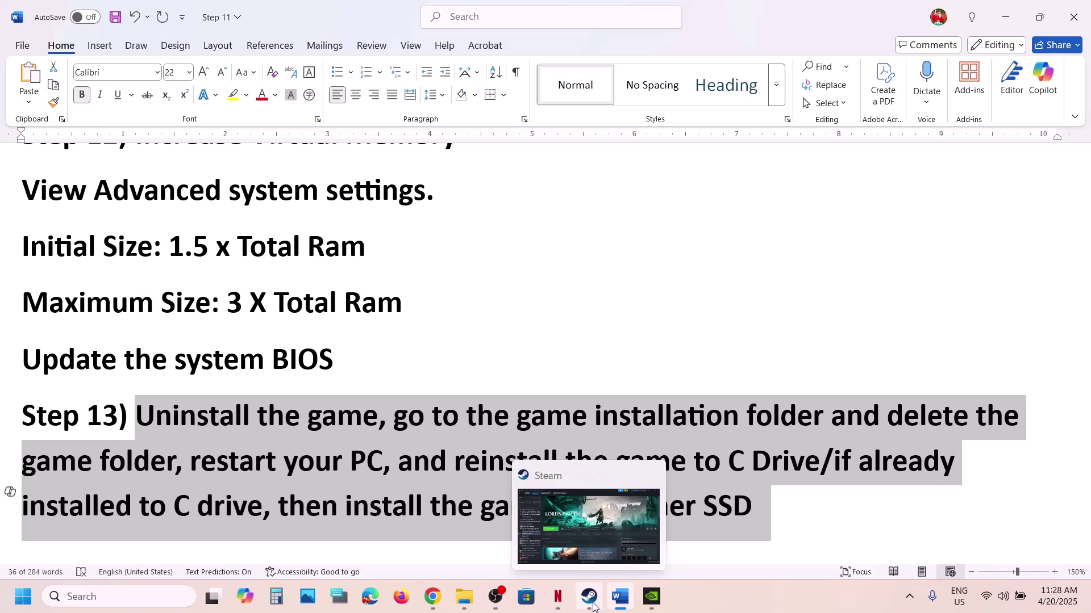
pyautogui.click(594, 606)
pyautogui.rightClick(98, 347)
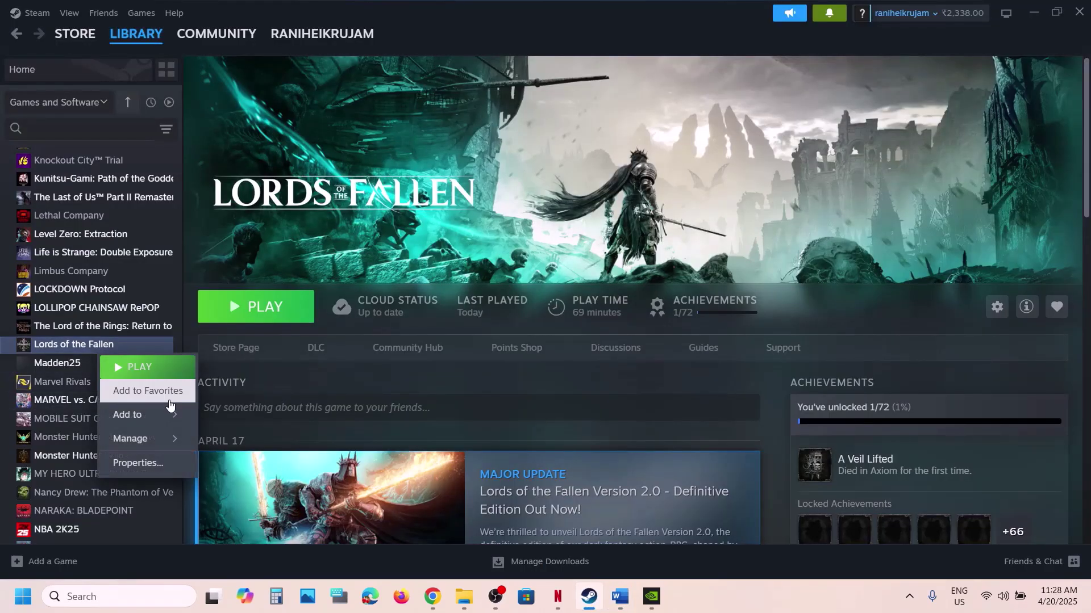
pyautogui.moveTo(187, 439)
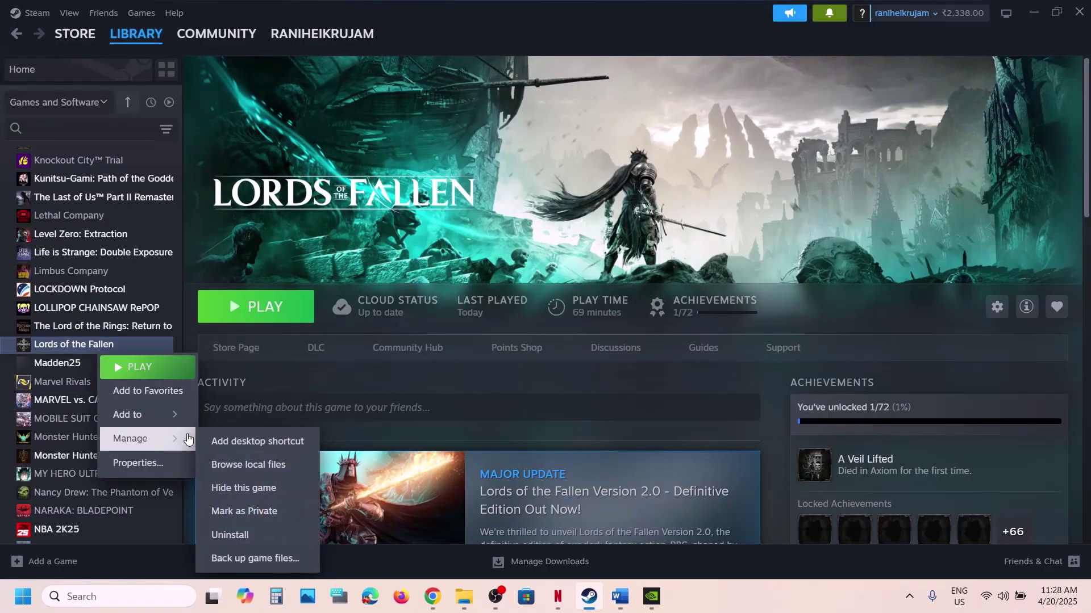
pyautogui.click(636, 172)
# Highlight the Step 13 advice in Word on reinstalling to C Drive or another SSD, and return to the game in Steam.
pyautogui.click(620, 596)
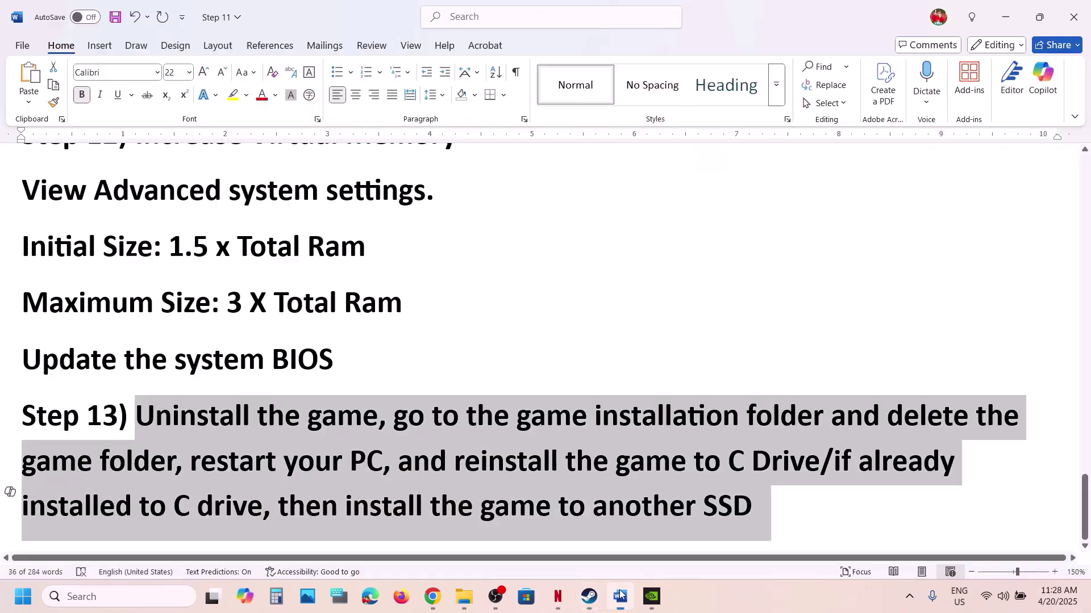
pyautogui.click(568, 459)
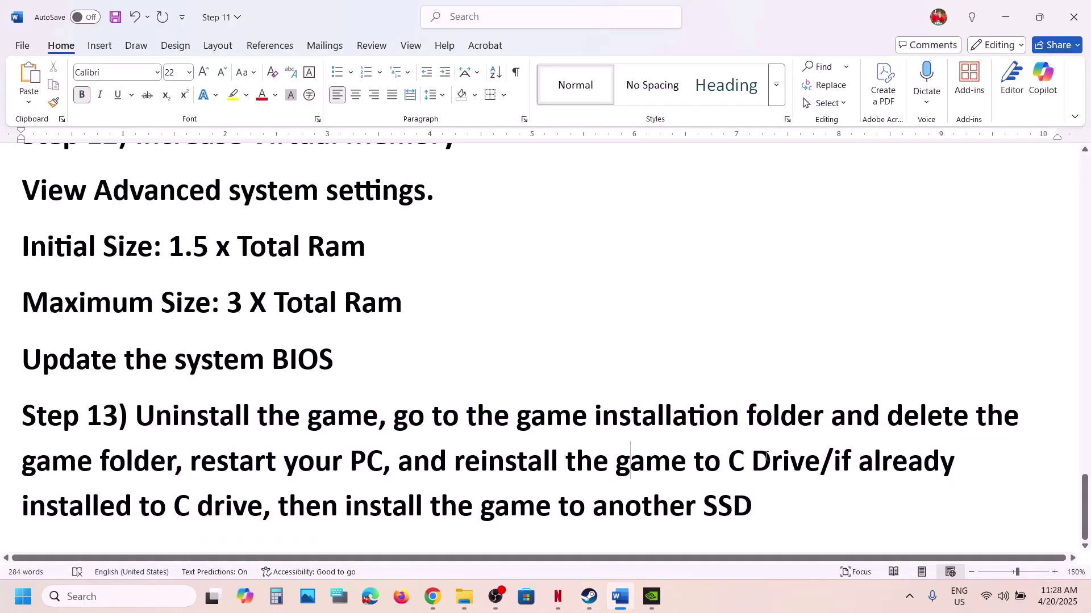
pyautogui.moveTo(628, 461); pyautogui.dragTo(820, 462)
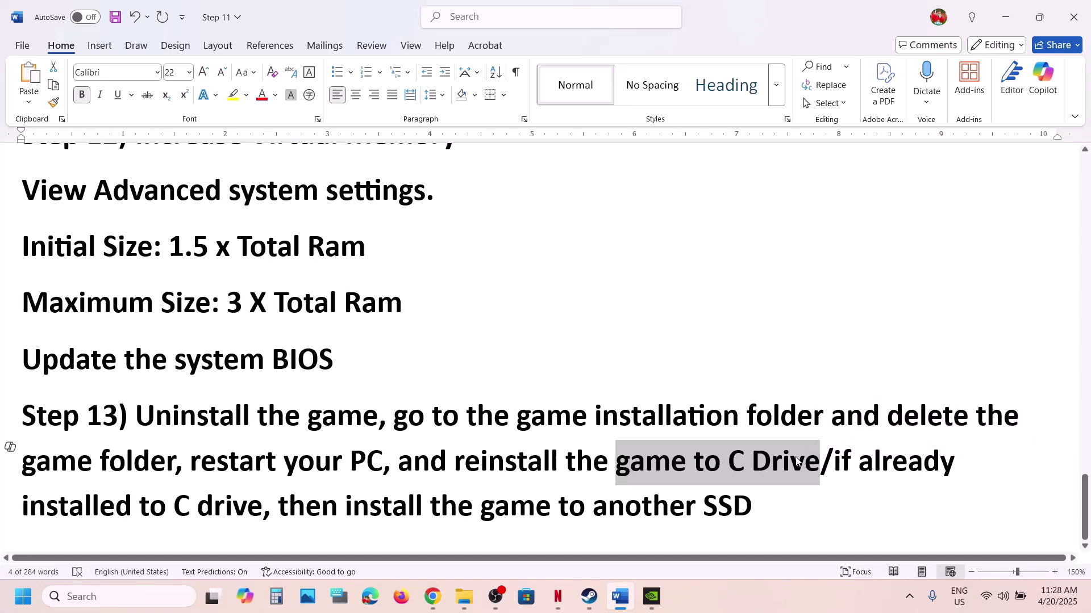
pyautogui.moveTo(839, 463); pyautogui.dragTo(762, 503)
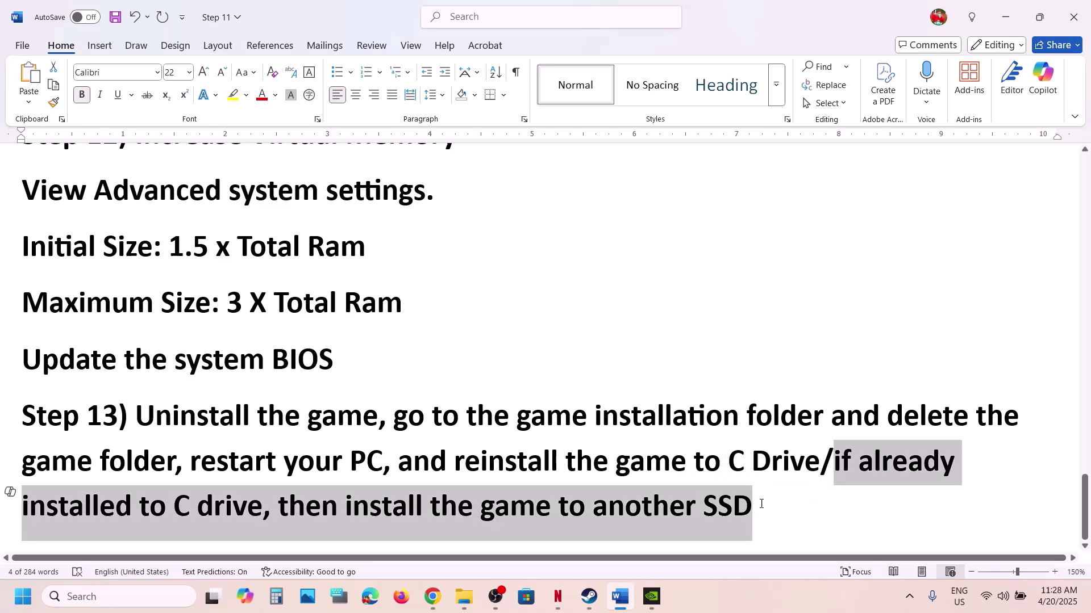
pyautogui.click(762, 504)
pyautogui.click(589, 597)
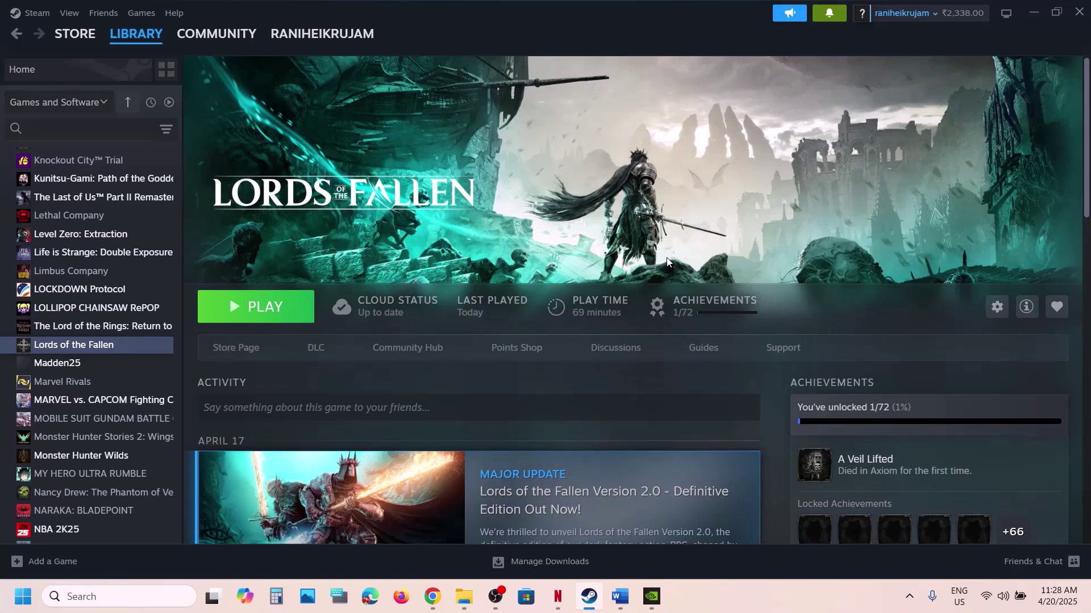
pyautogui.click(747, 597)
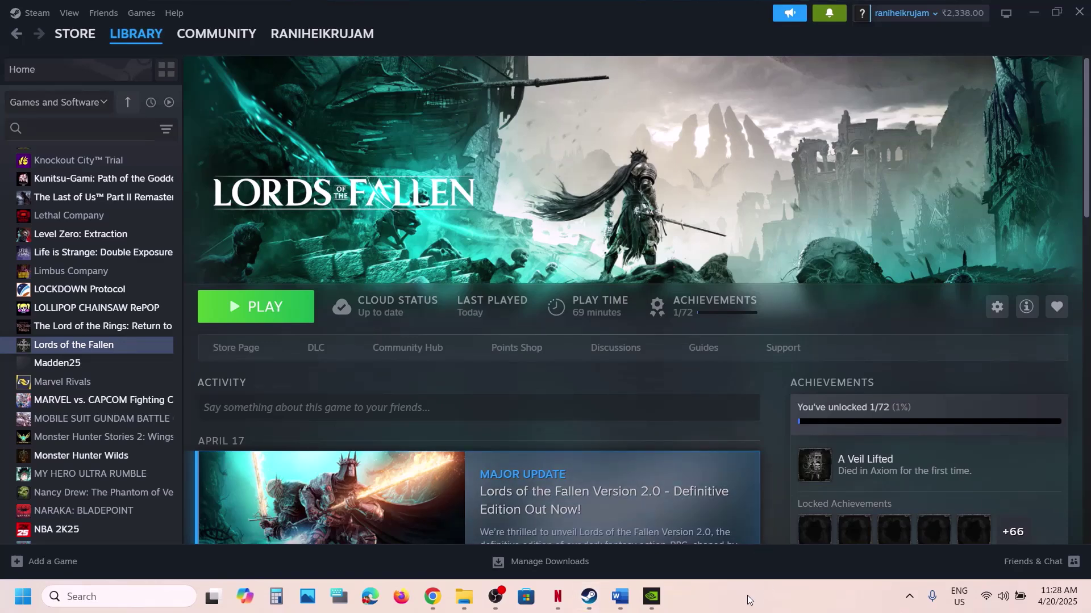